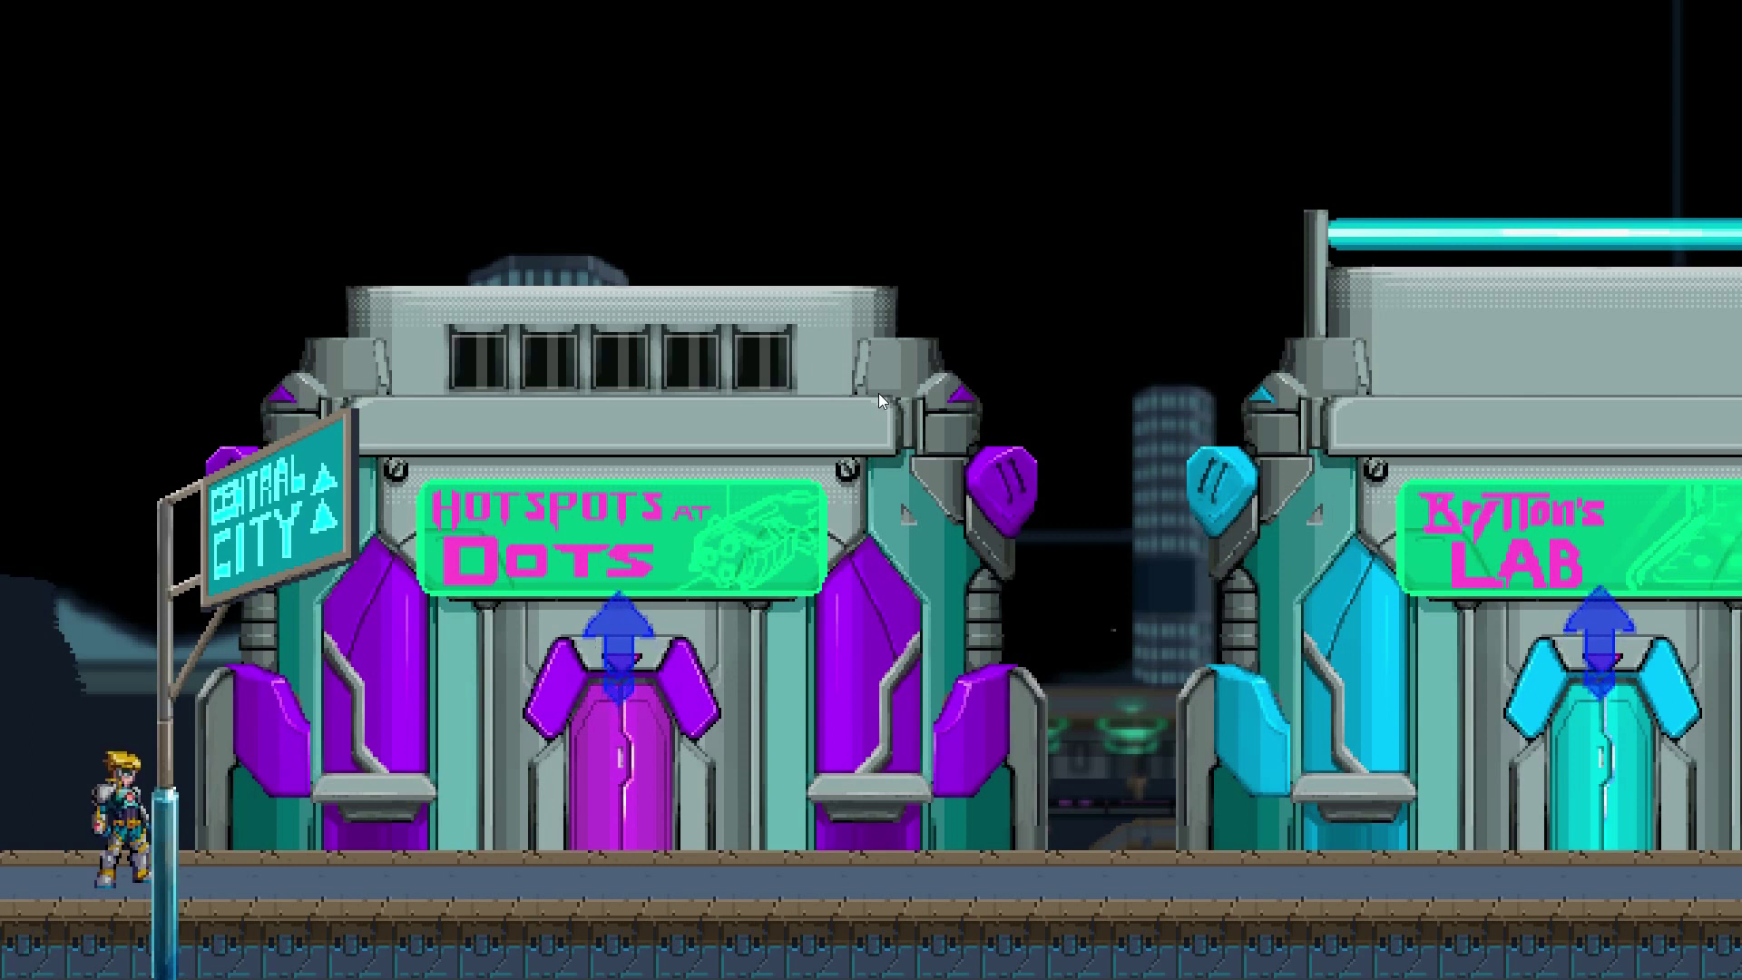
pyautogui.press('Right')
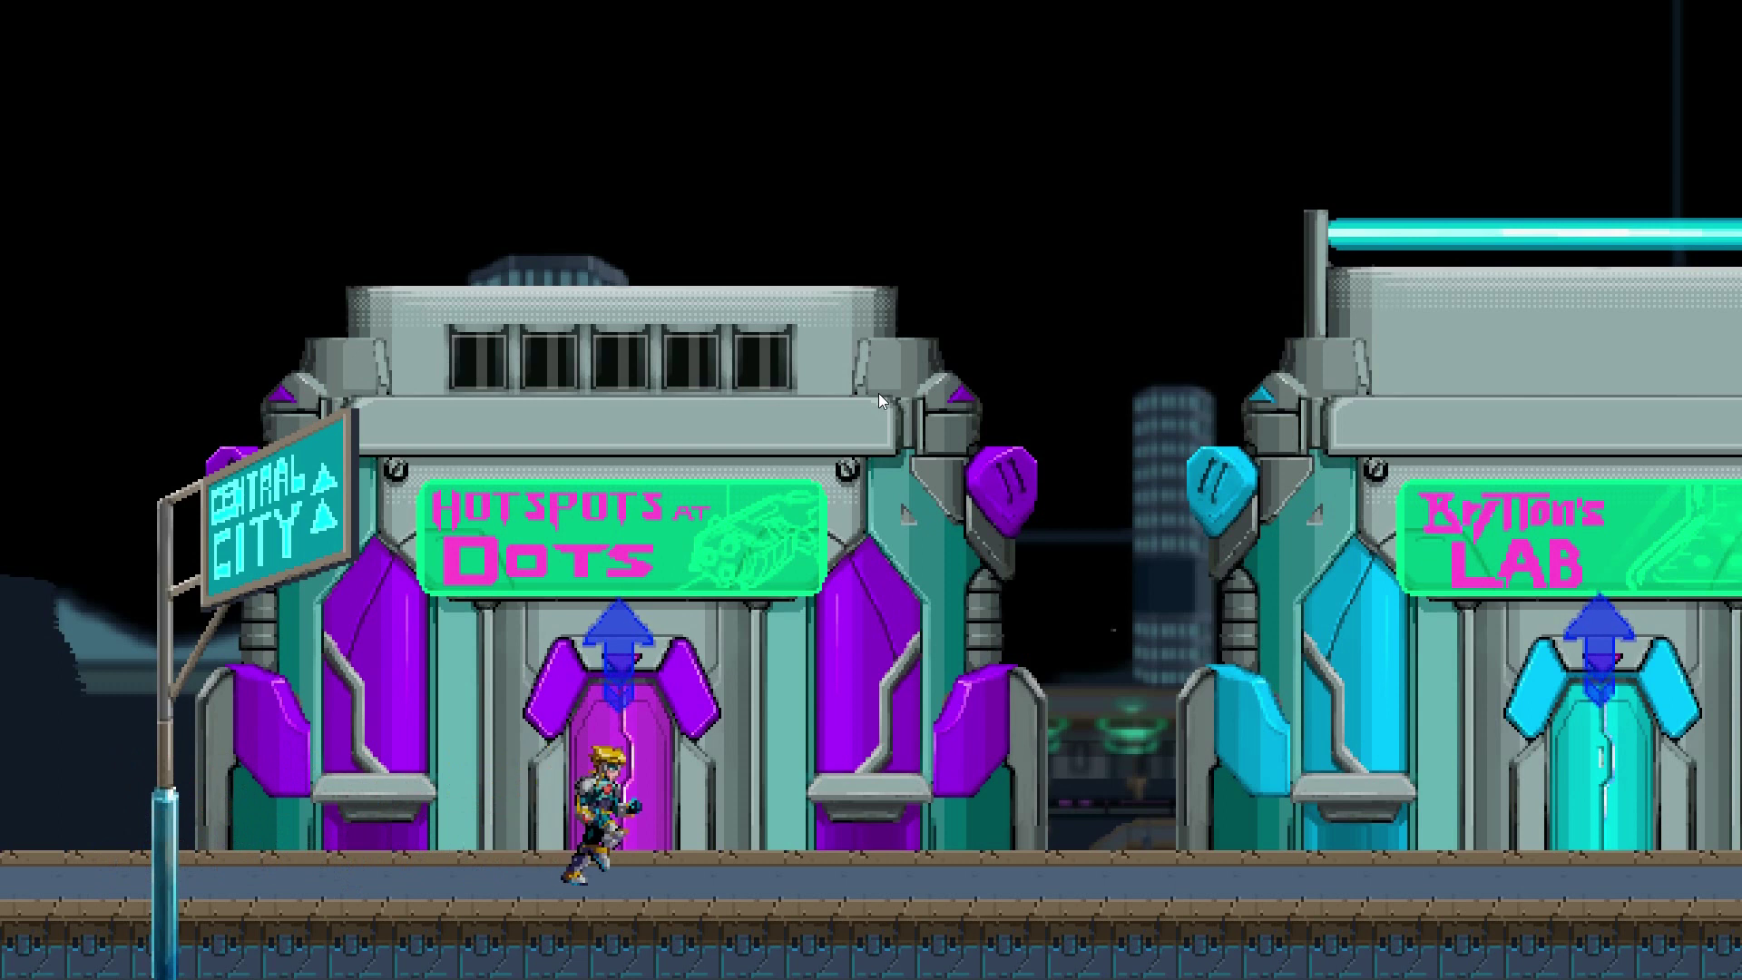
pyautogui.press('Right')
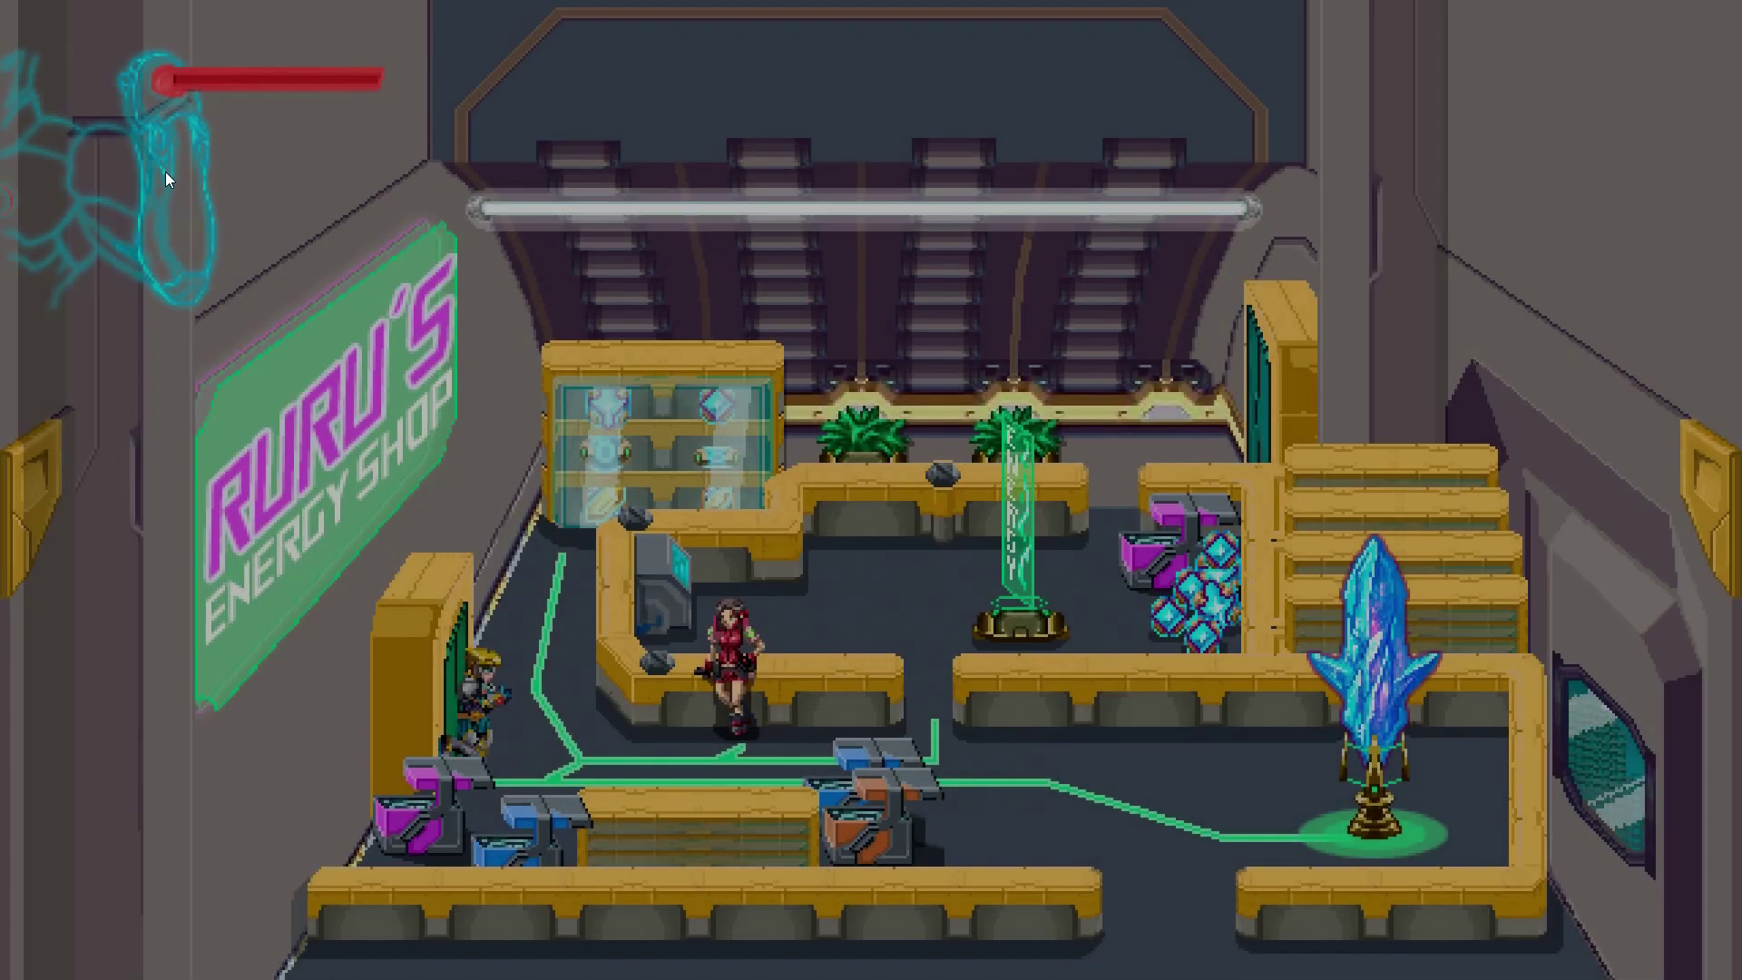
pyautogui.press('Right')
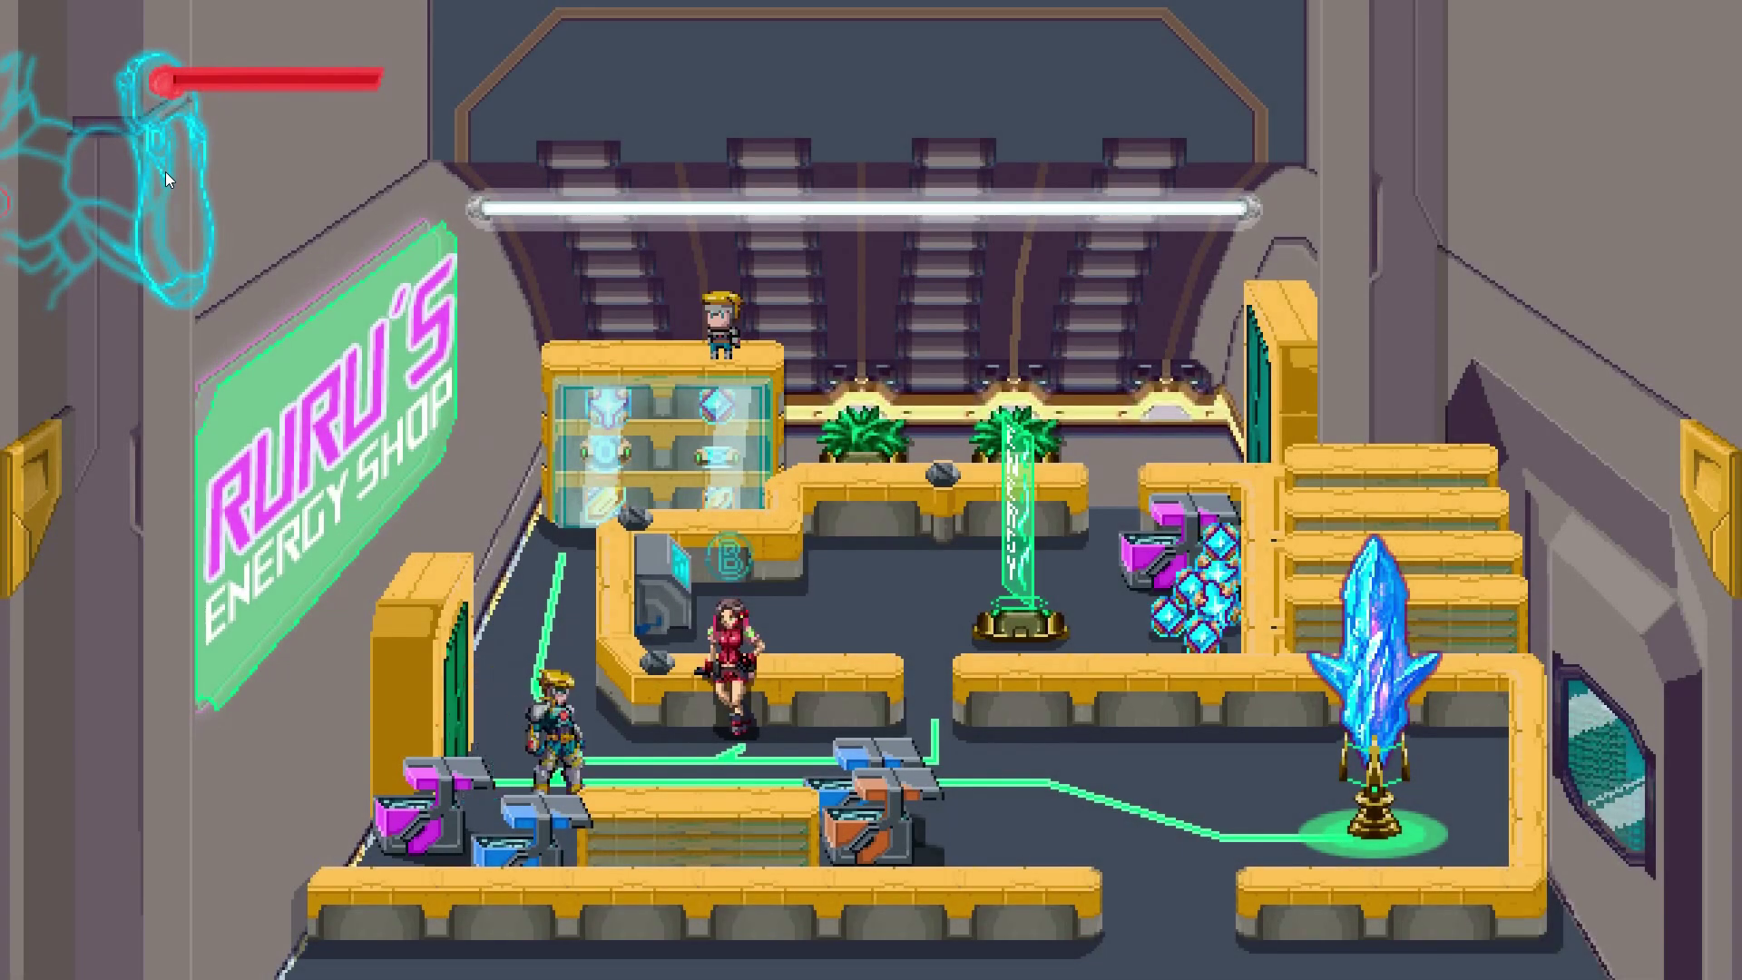
pyautogui.press('Right')
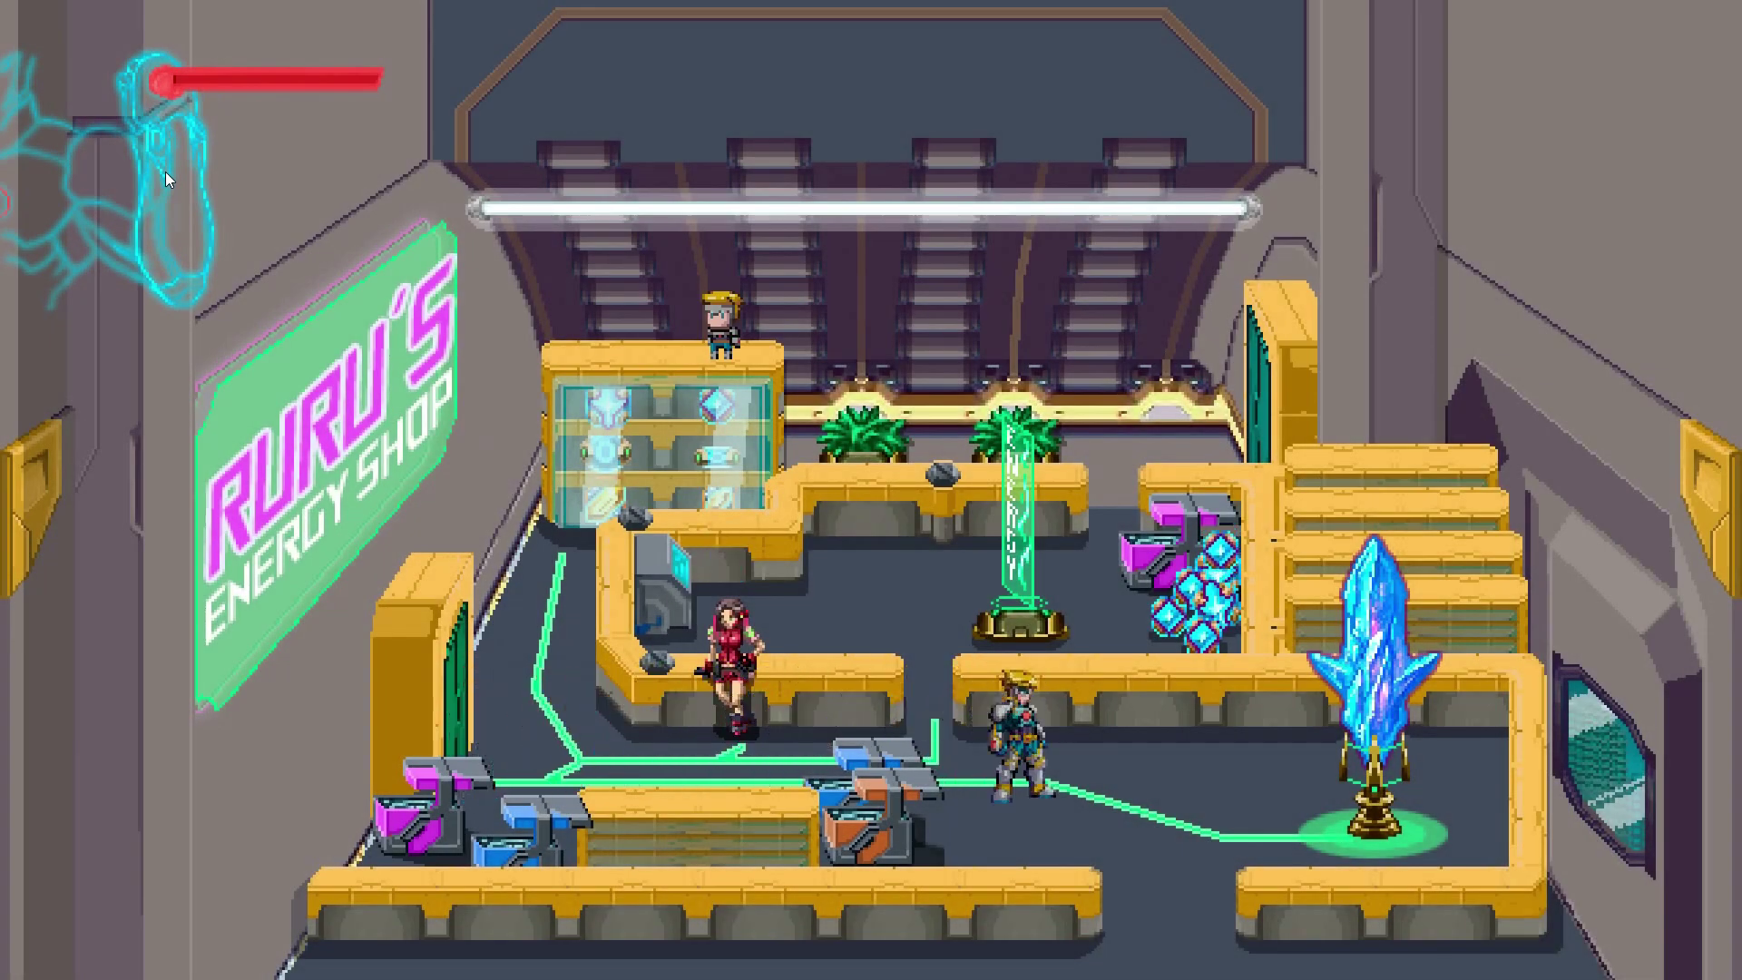
pyautogui.press('Left')
pyautogui.press('Left')
pyautogui.press('Left')
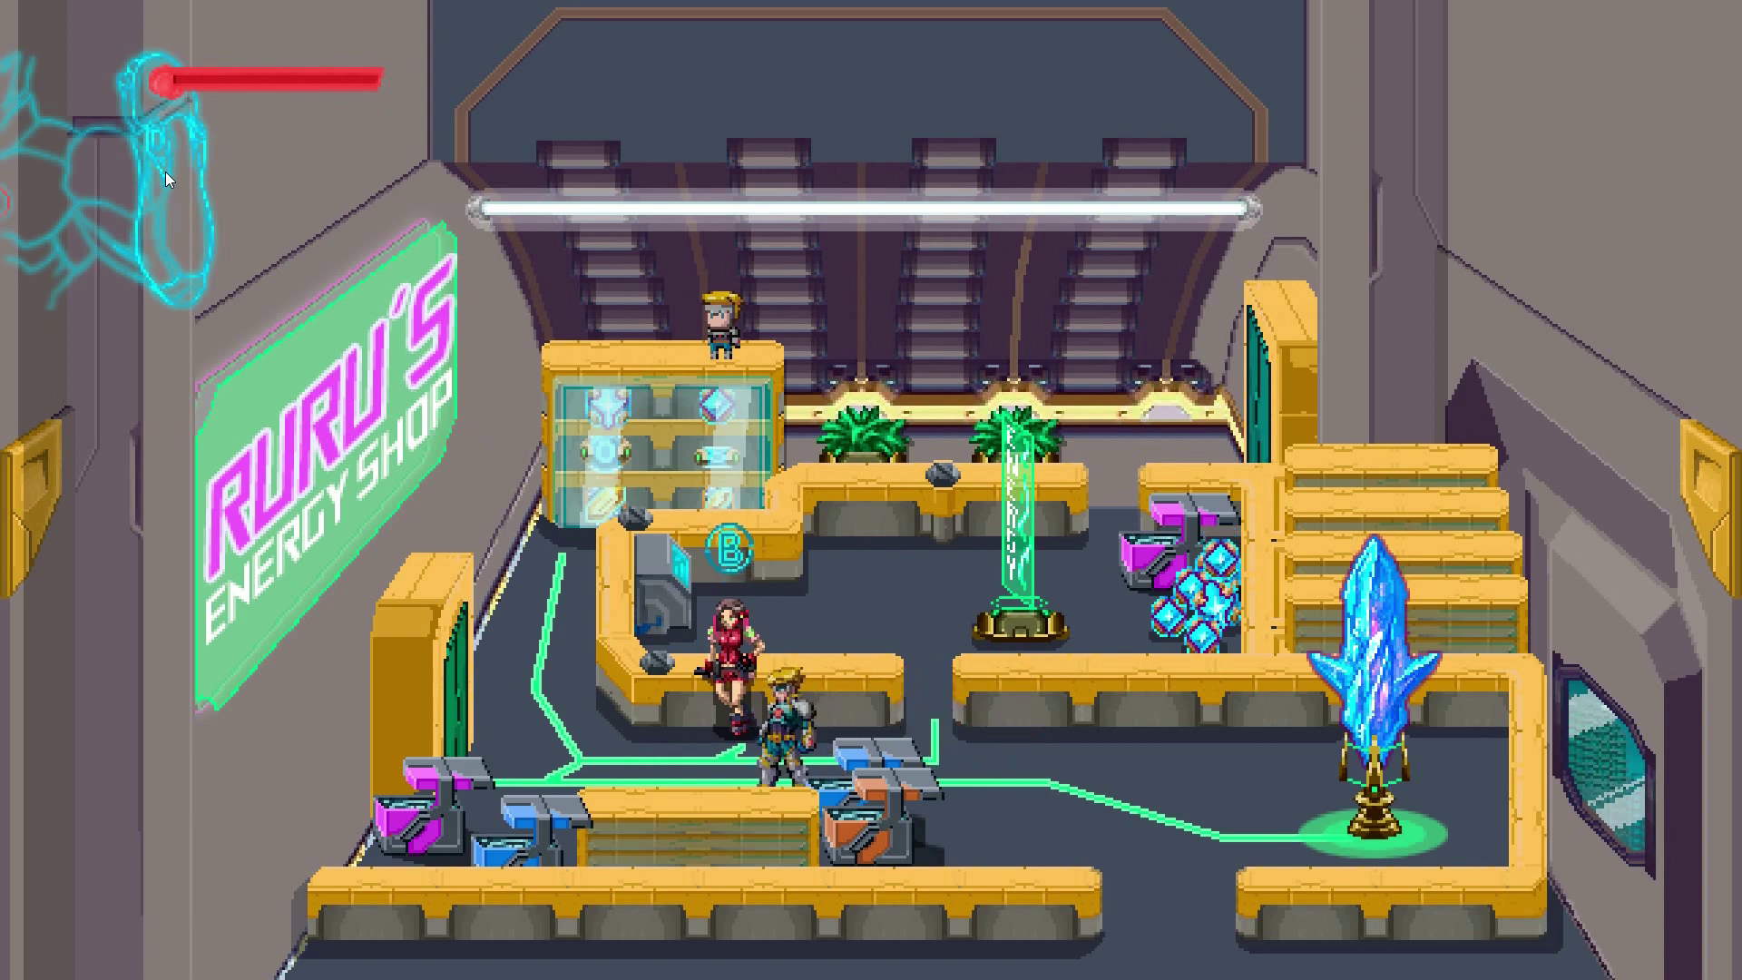
pyautogui.press('Right')
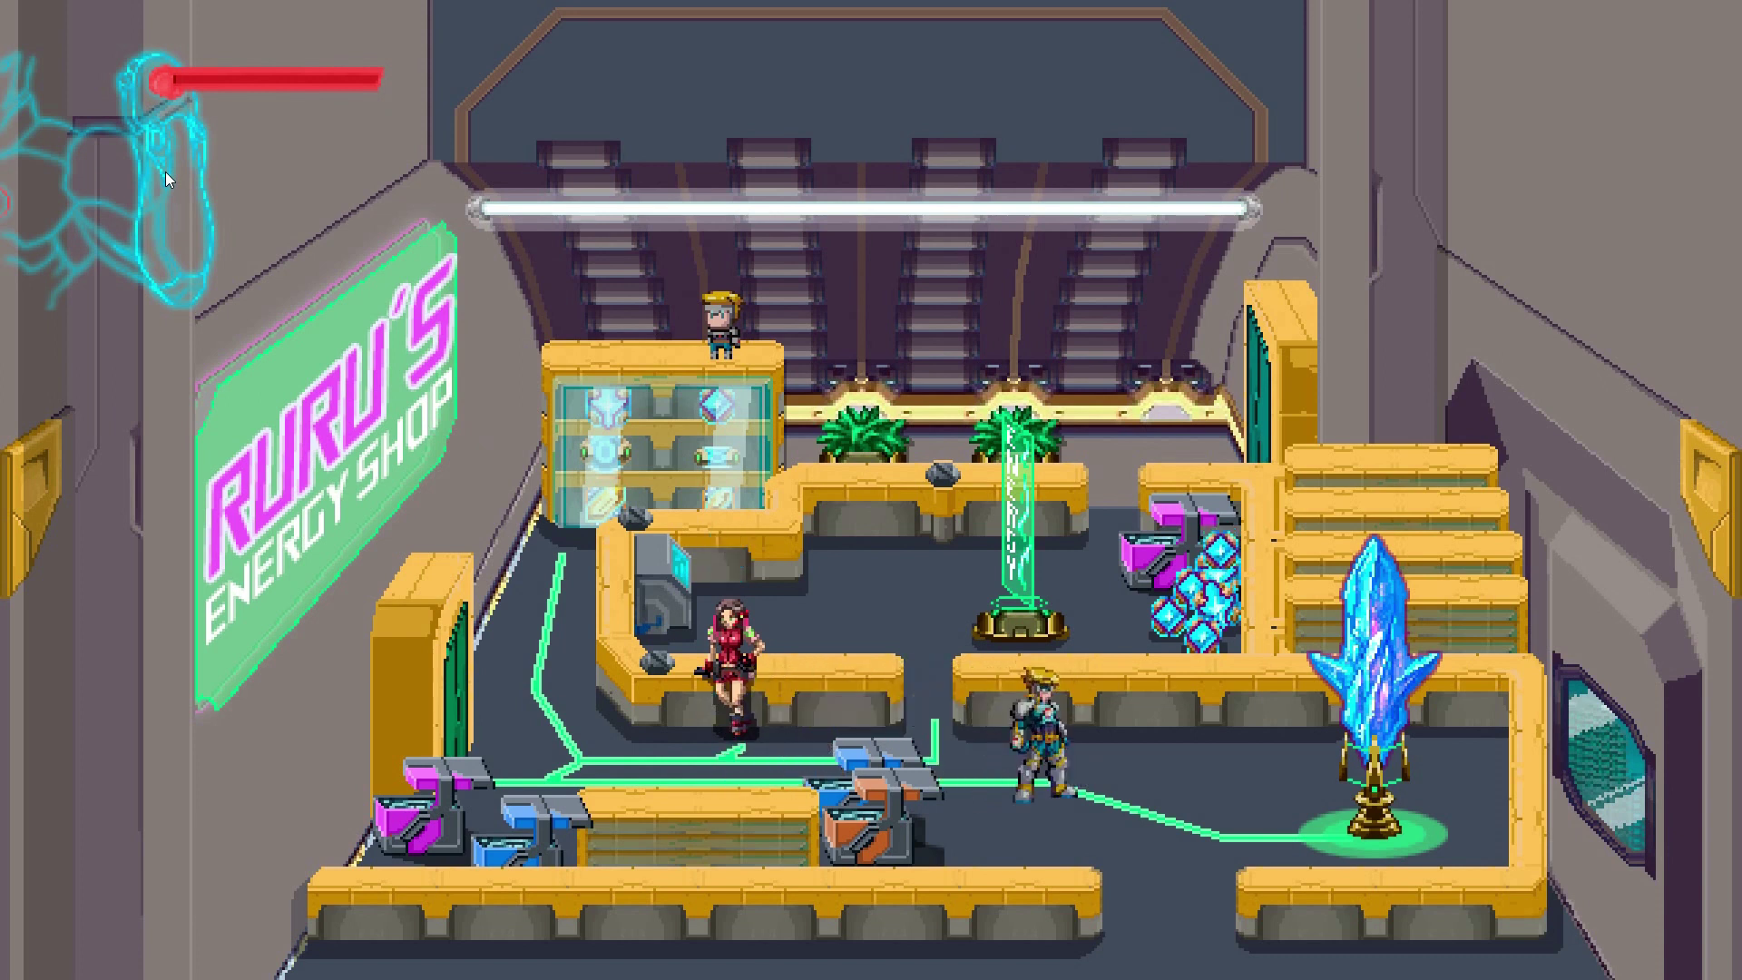
pyautogui.press('Left')
pyautogui.press('Right')
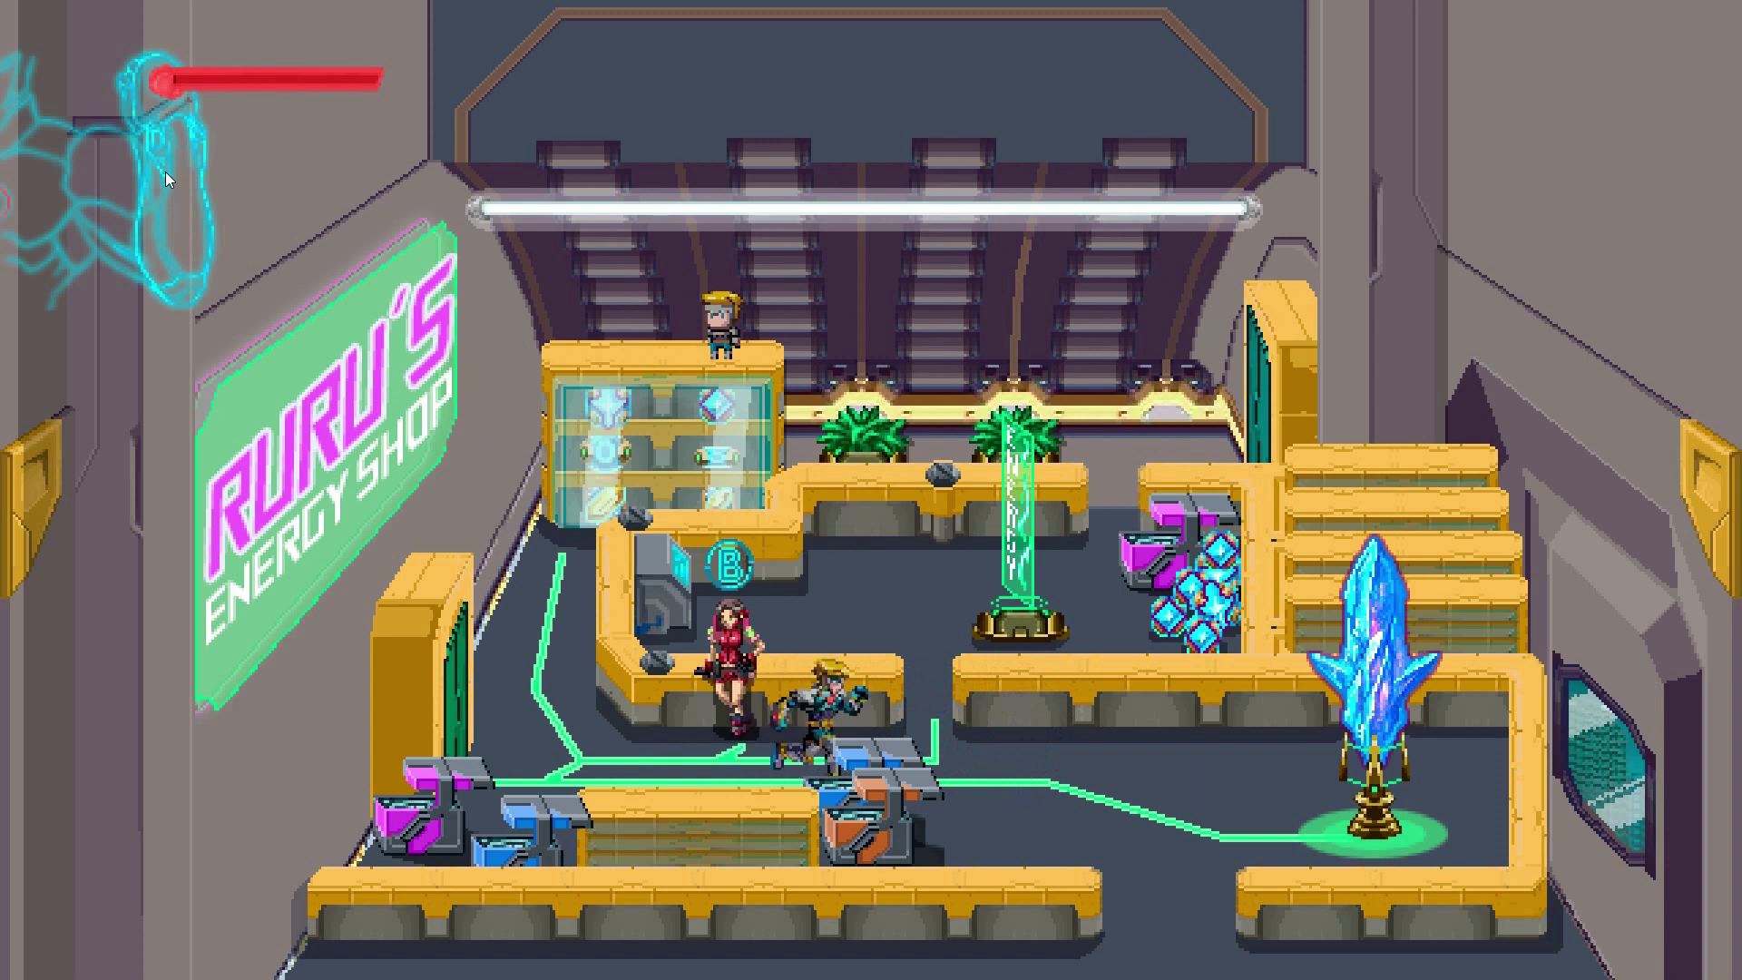
pyautogui.press('Down')
pyautogui.press('Up')
pyautogui.press('Left')
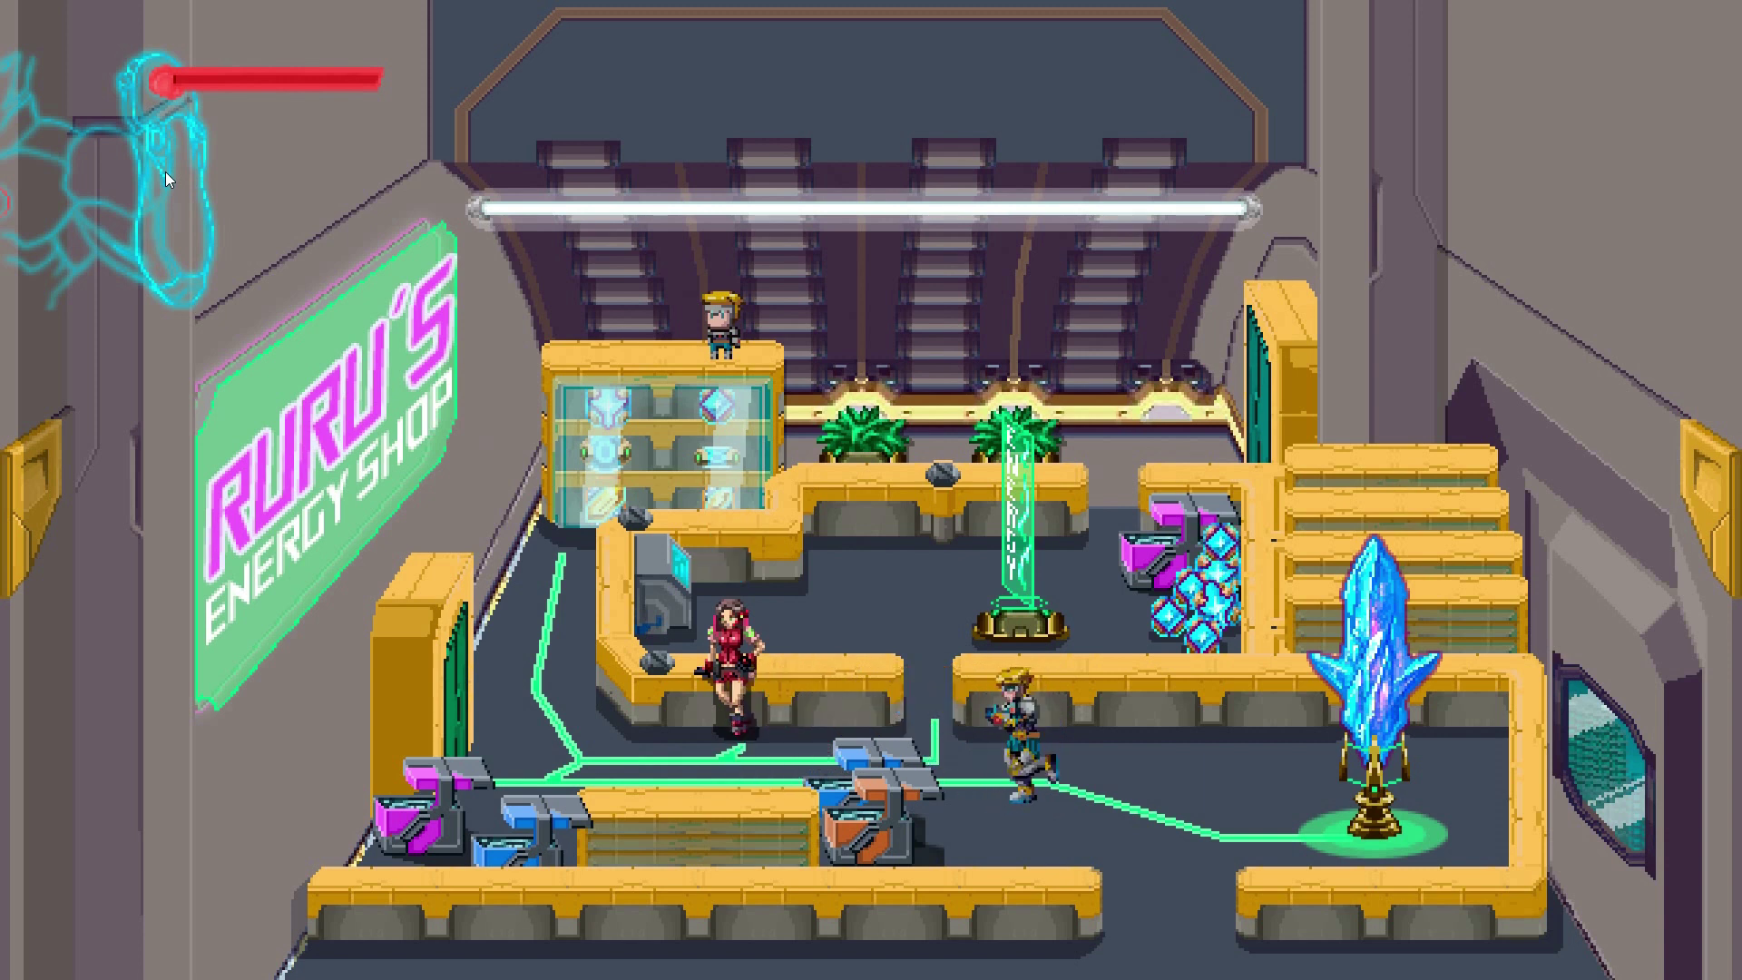
pyautogui.press('Left')
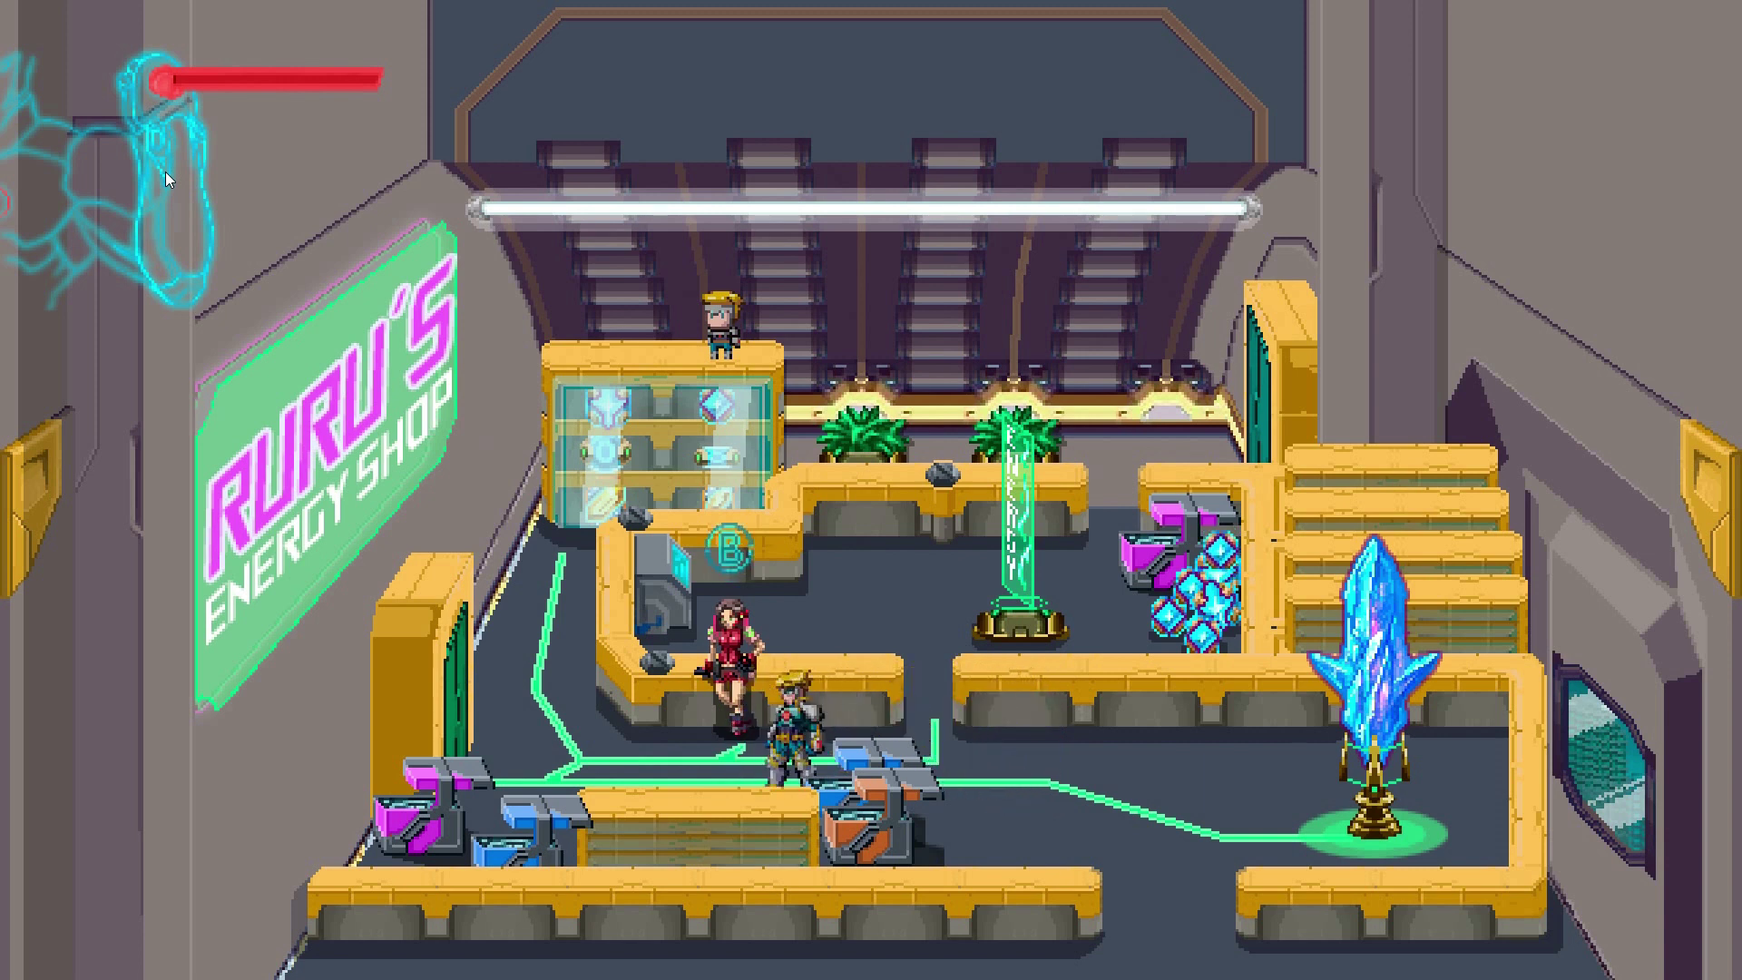
pyautogui.press('Right')
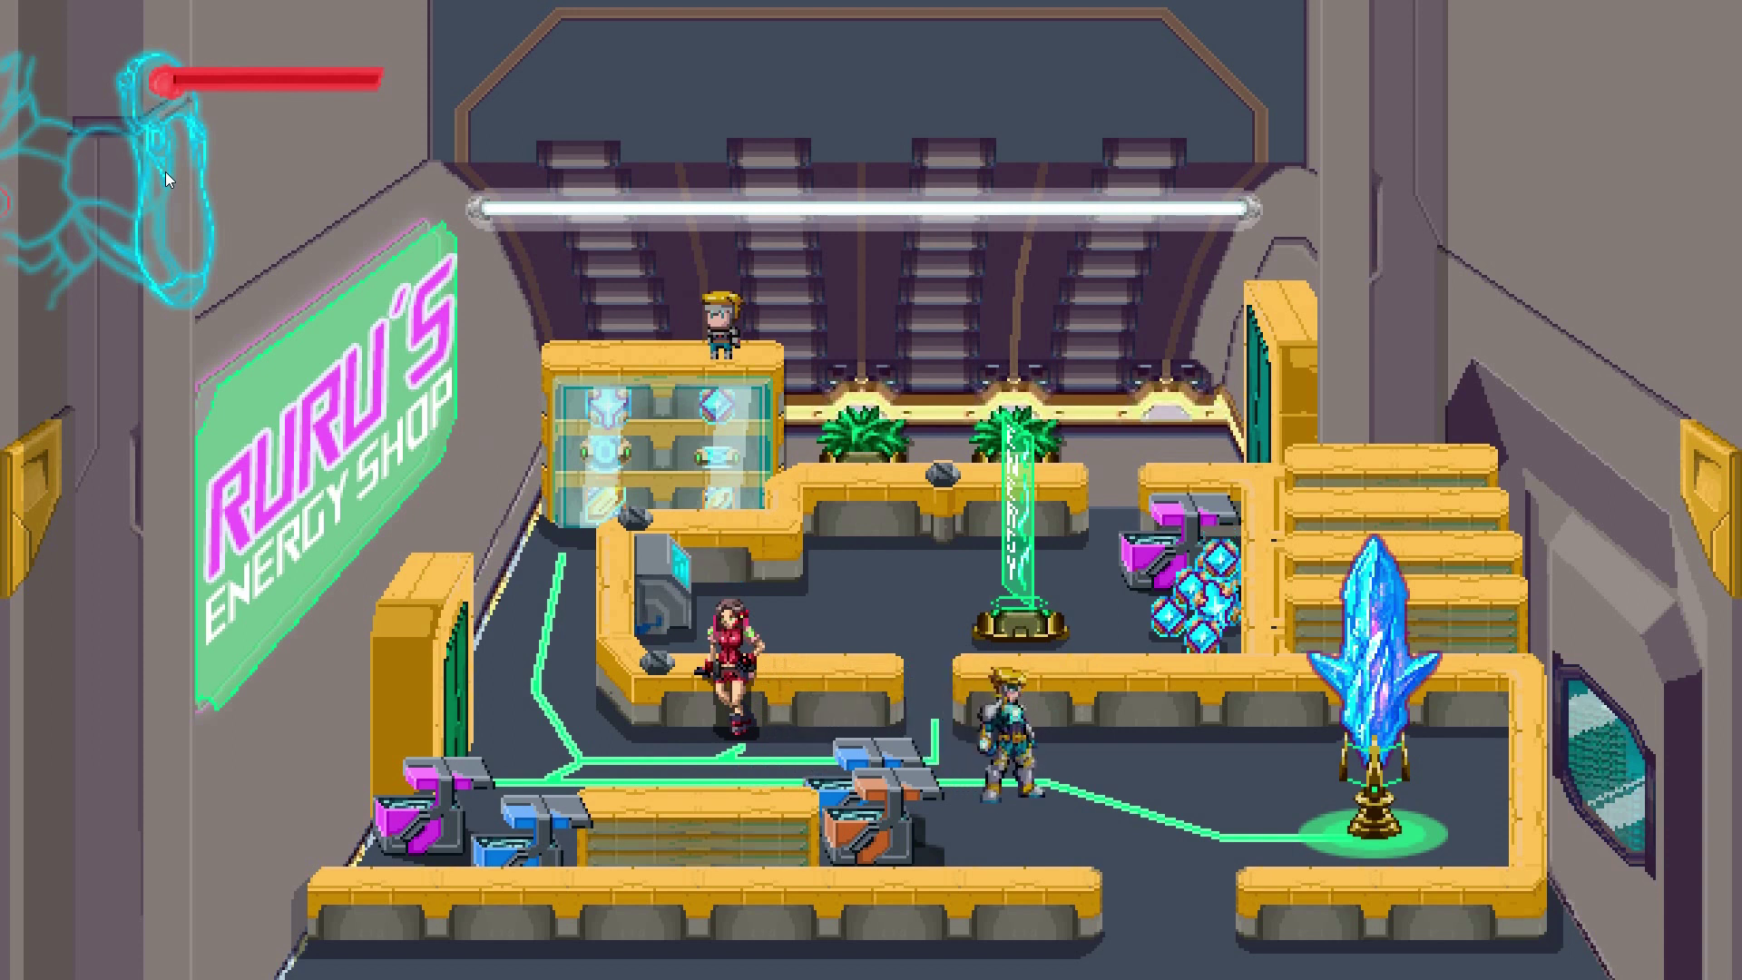
pyautogui.press('Left')
pyautogui.press('Right')
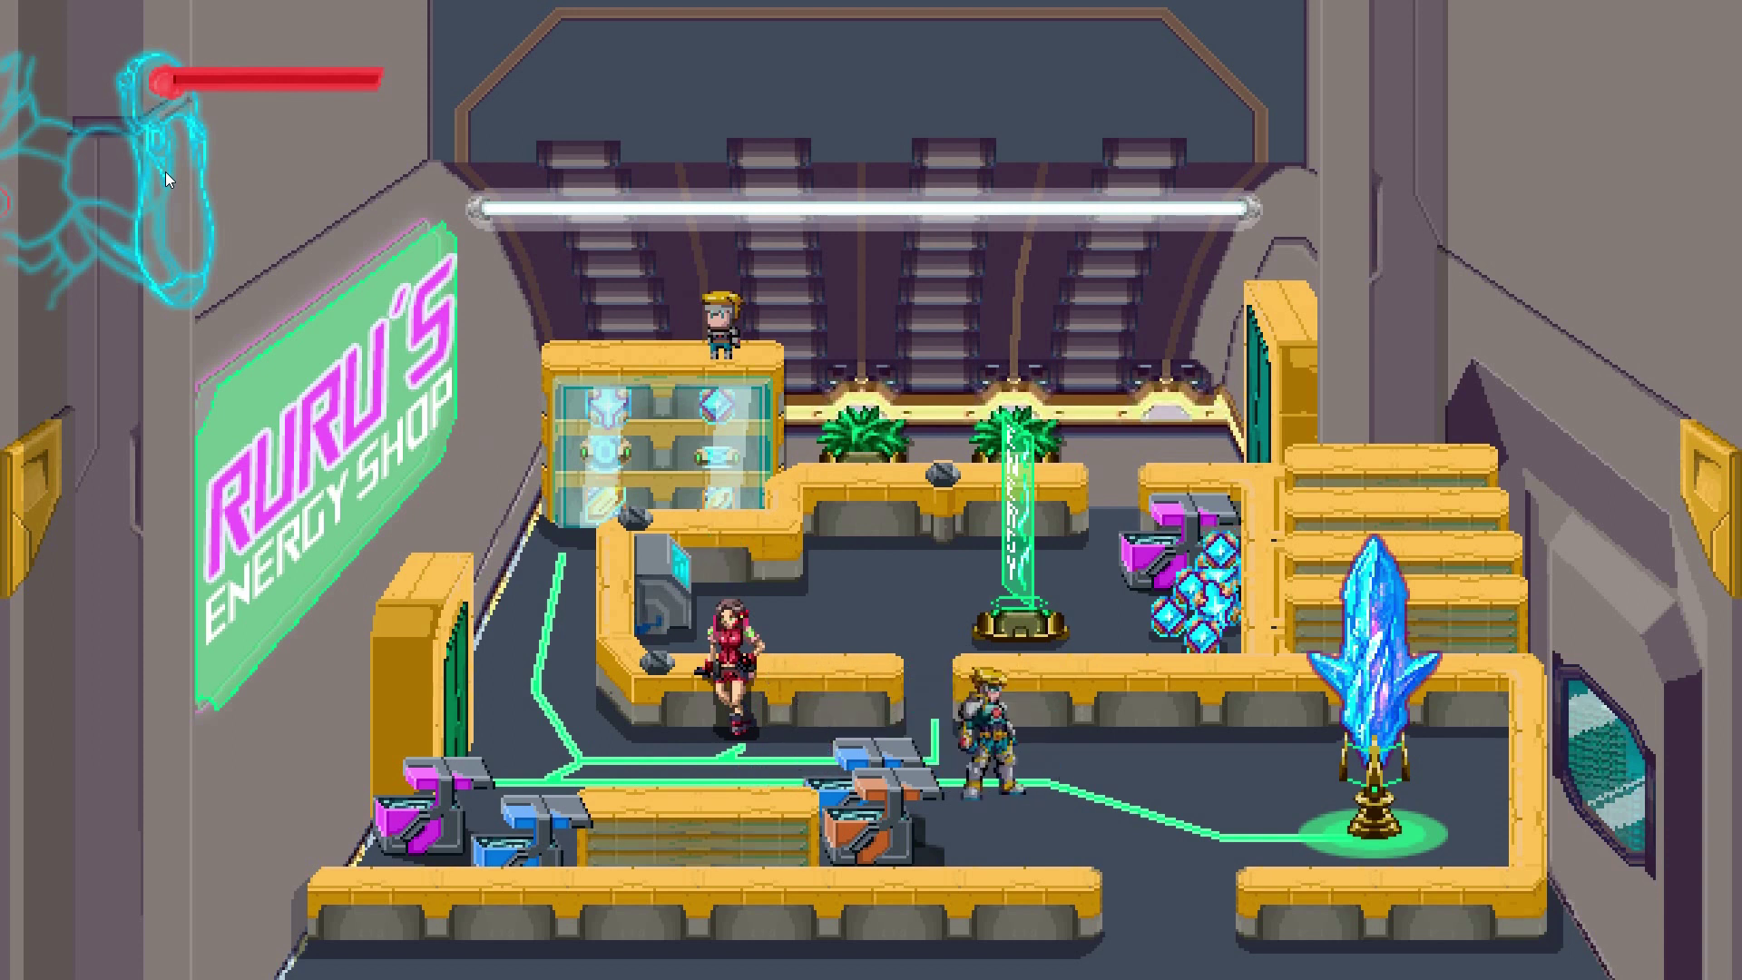
# Open the shop from the shopkeeper in the game, look through its item slots, and close it.
pyautogui.press('Left')
pyautogui.press('Right')
pyautogui.press('Left')
pyautogui.press('b')
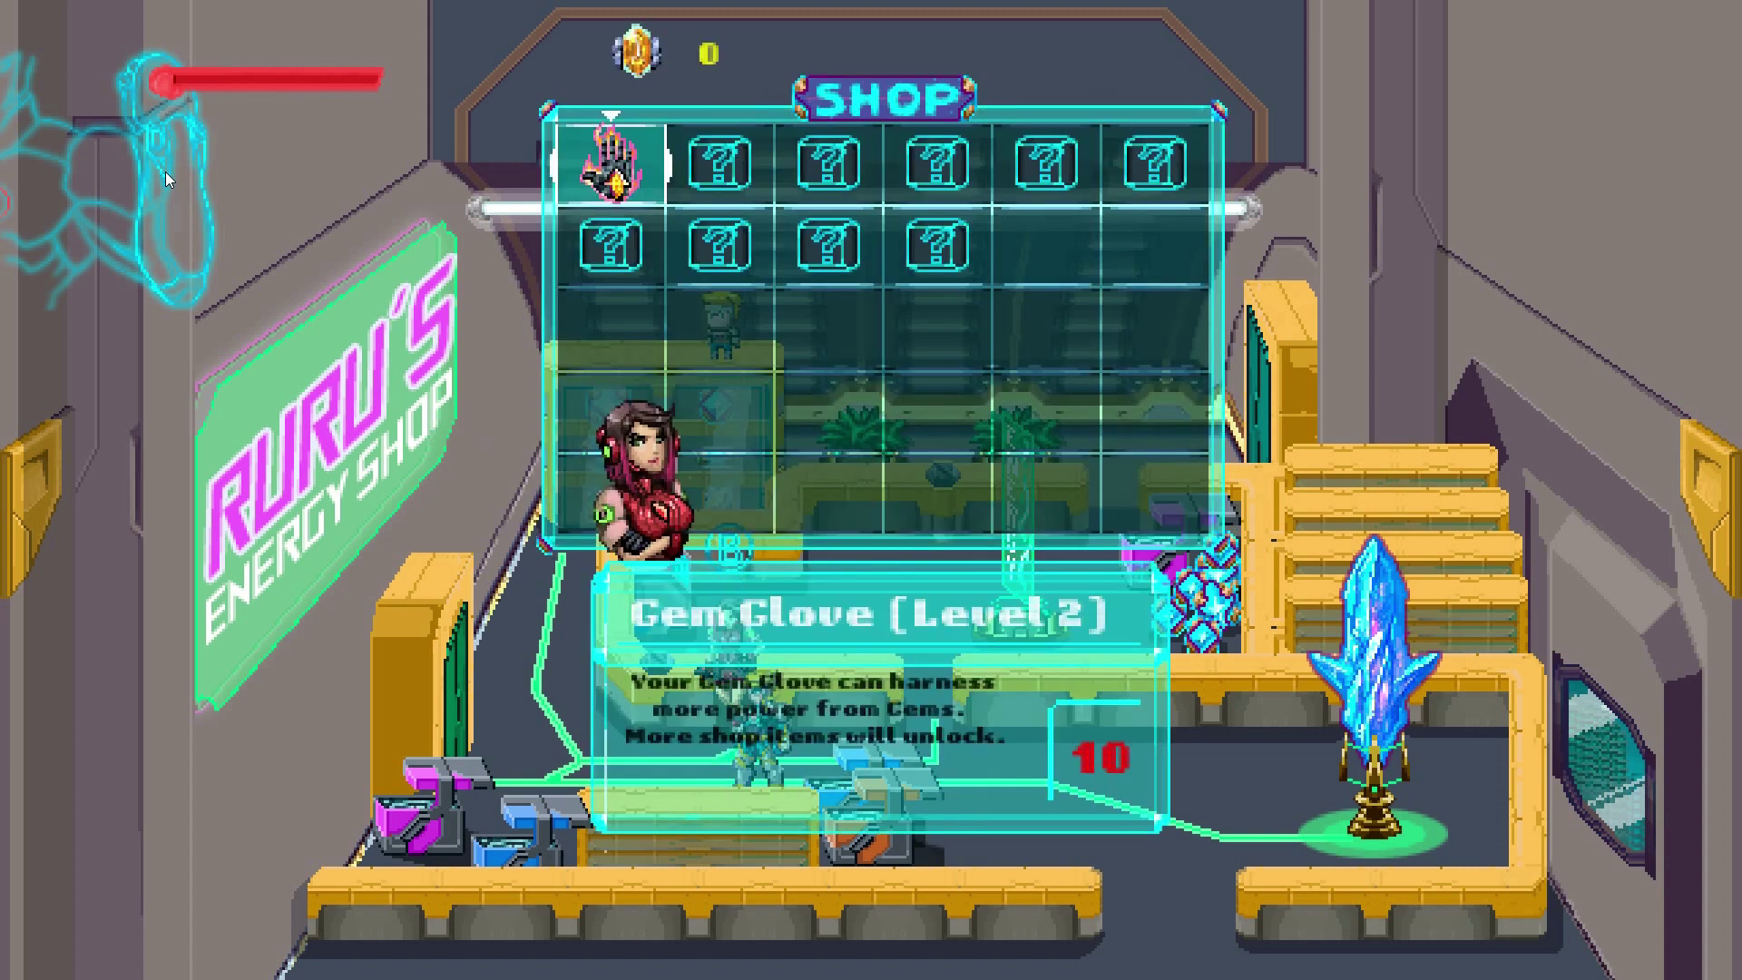
pyautogui.press('Right')
pyautogui.press('Right')
pyautogui.press('Right')
pyautogui.press('Right')
pyautogui.press('Left')
pyautogui.press('Left')
pyautogui.press('Down')
pyautogui.press('Left')
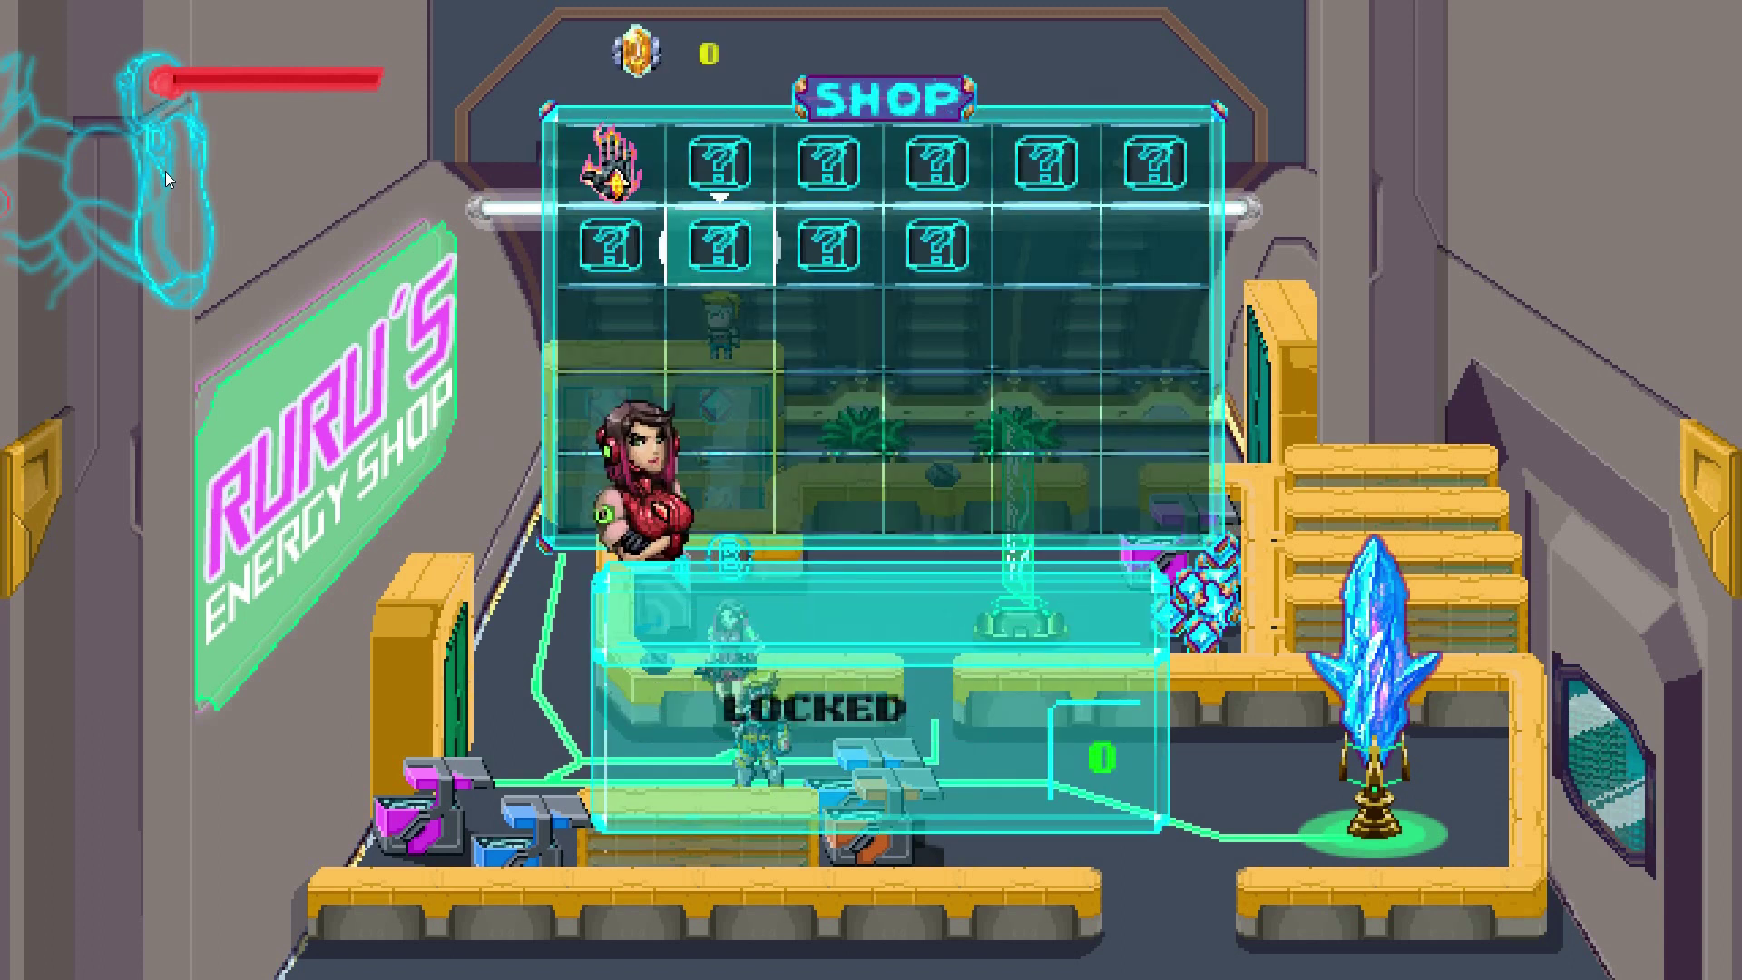
pyautogui.press('Up')
pyautogui.press('Left')
pyautogui.press('Escape')
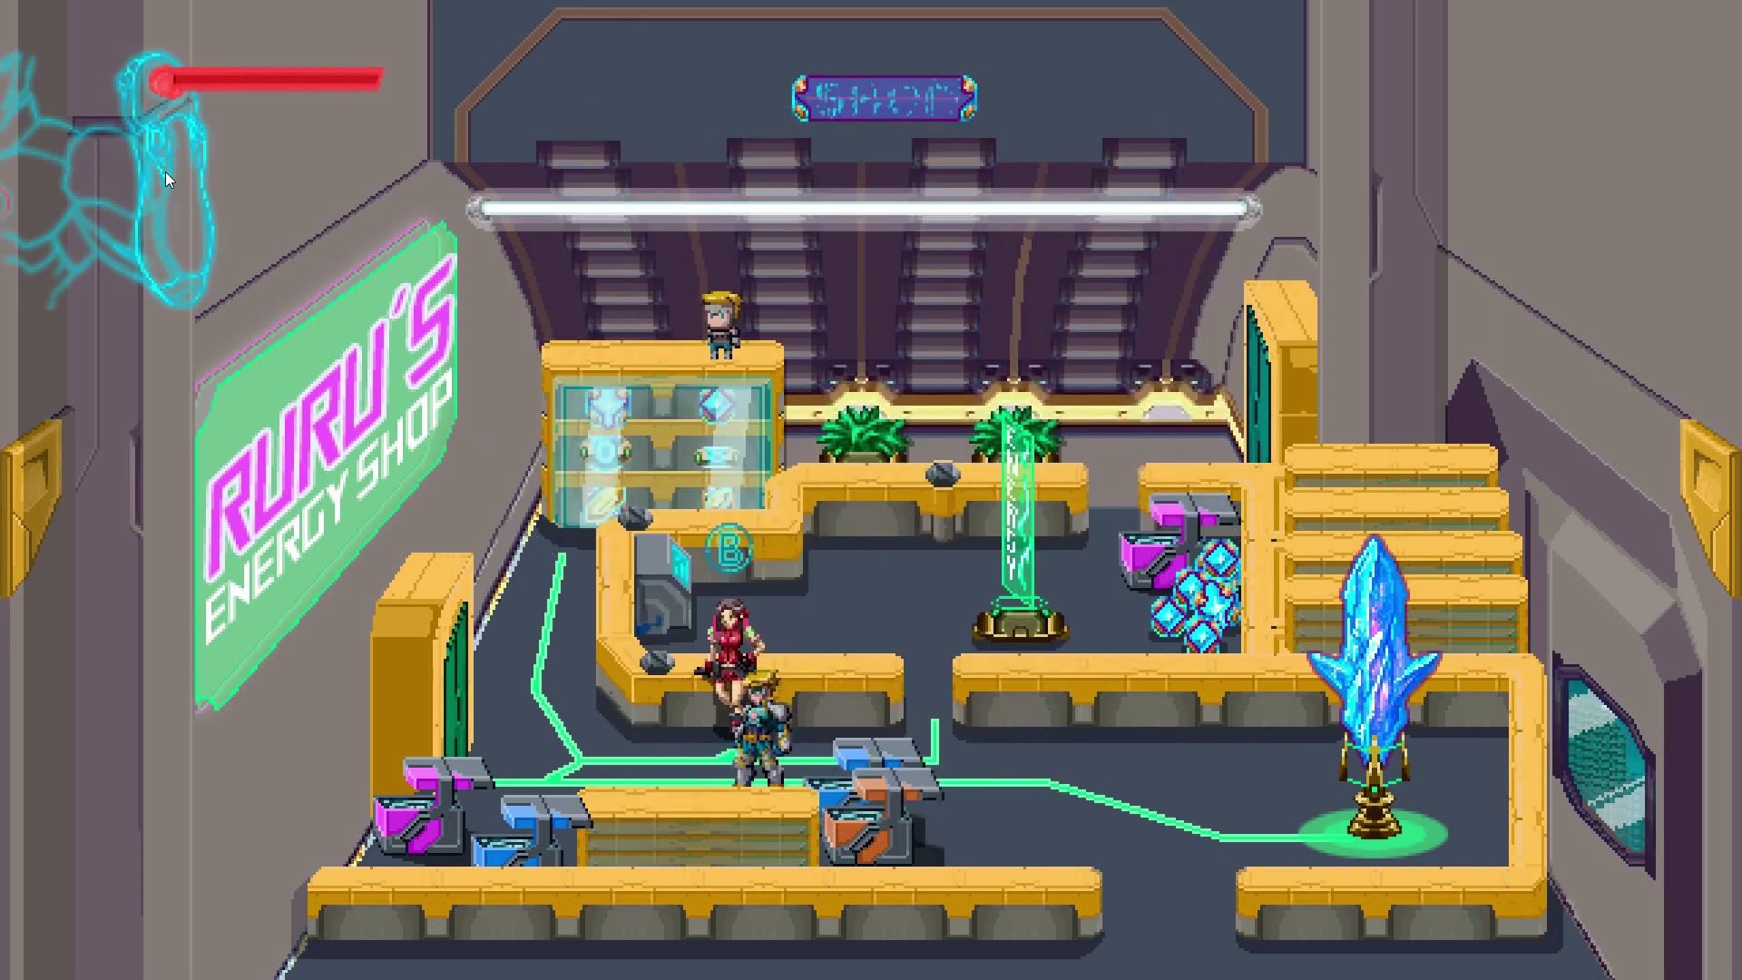
pyautogui.press('Left')
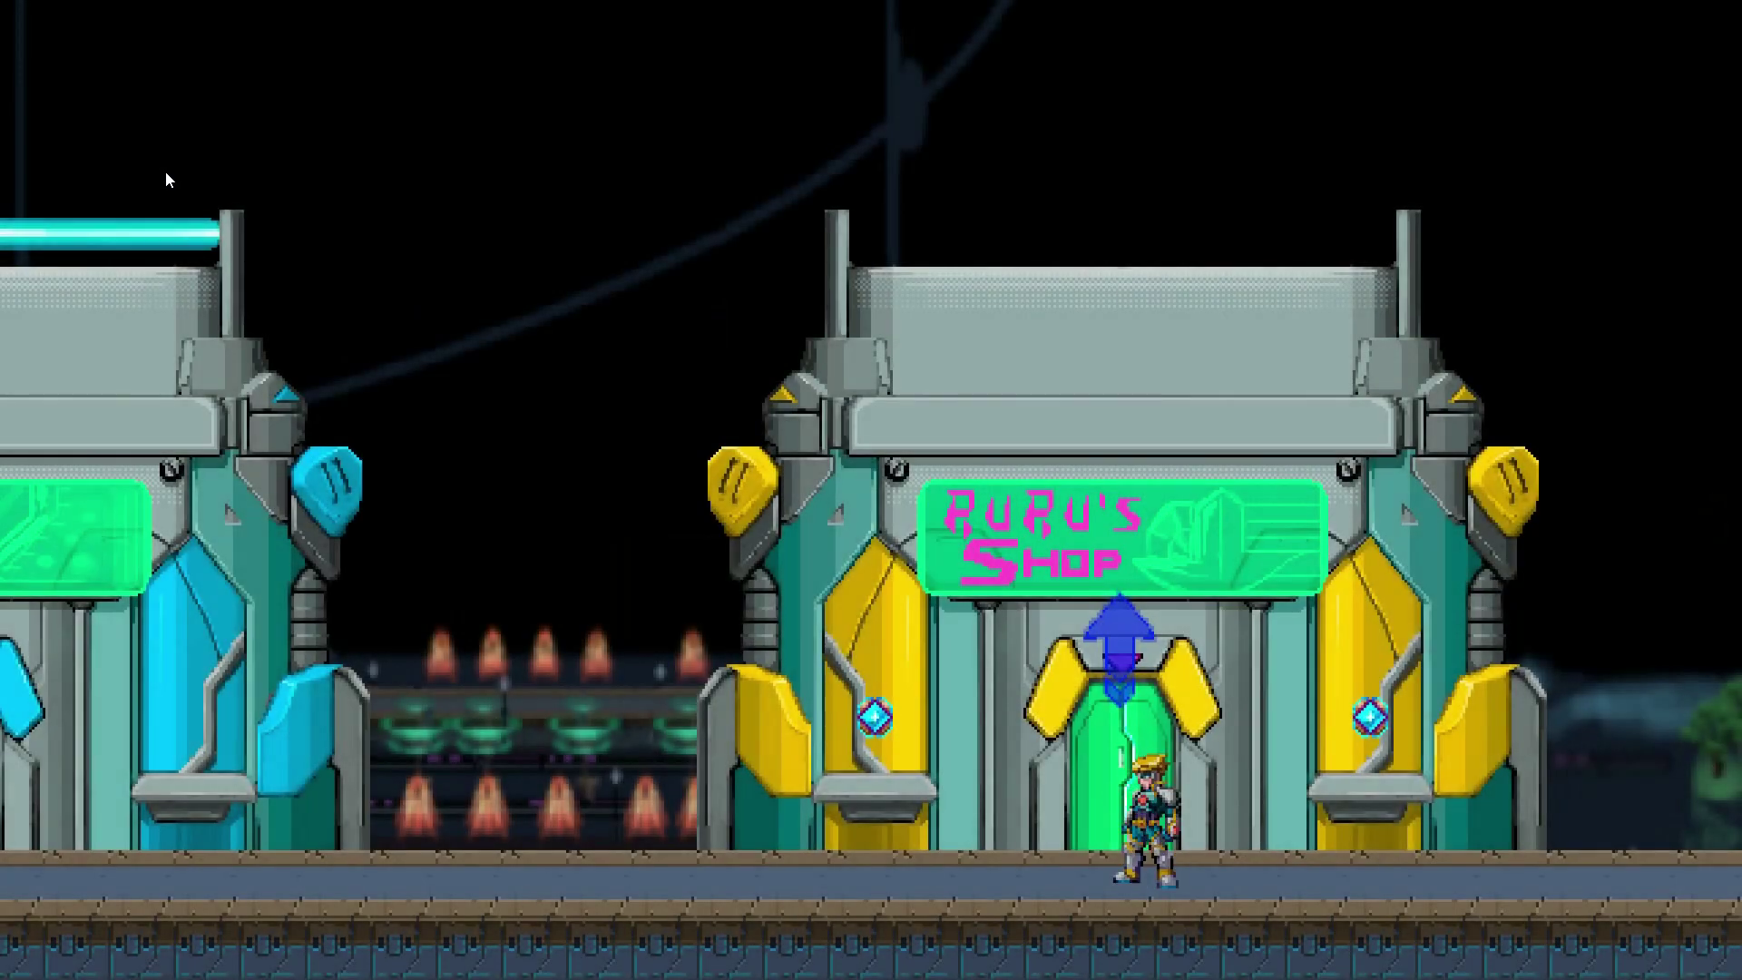
pyautogui.press('Left')
pyautogui.press('space')
pyautogui.press('Right')
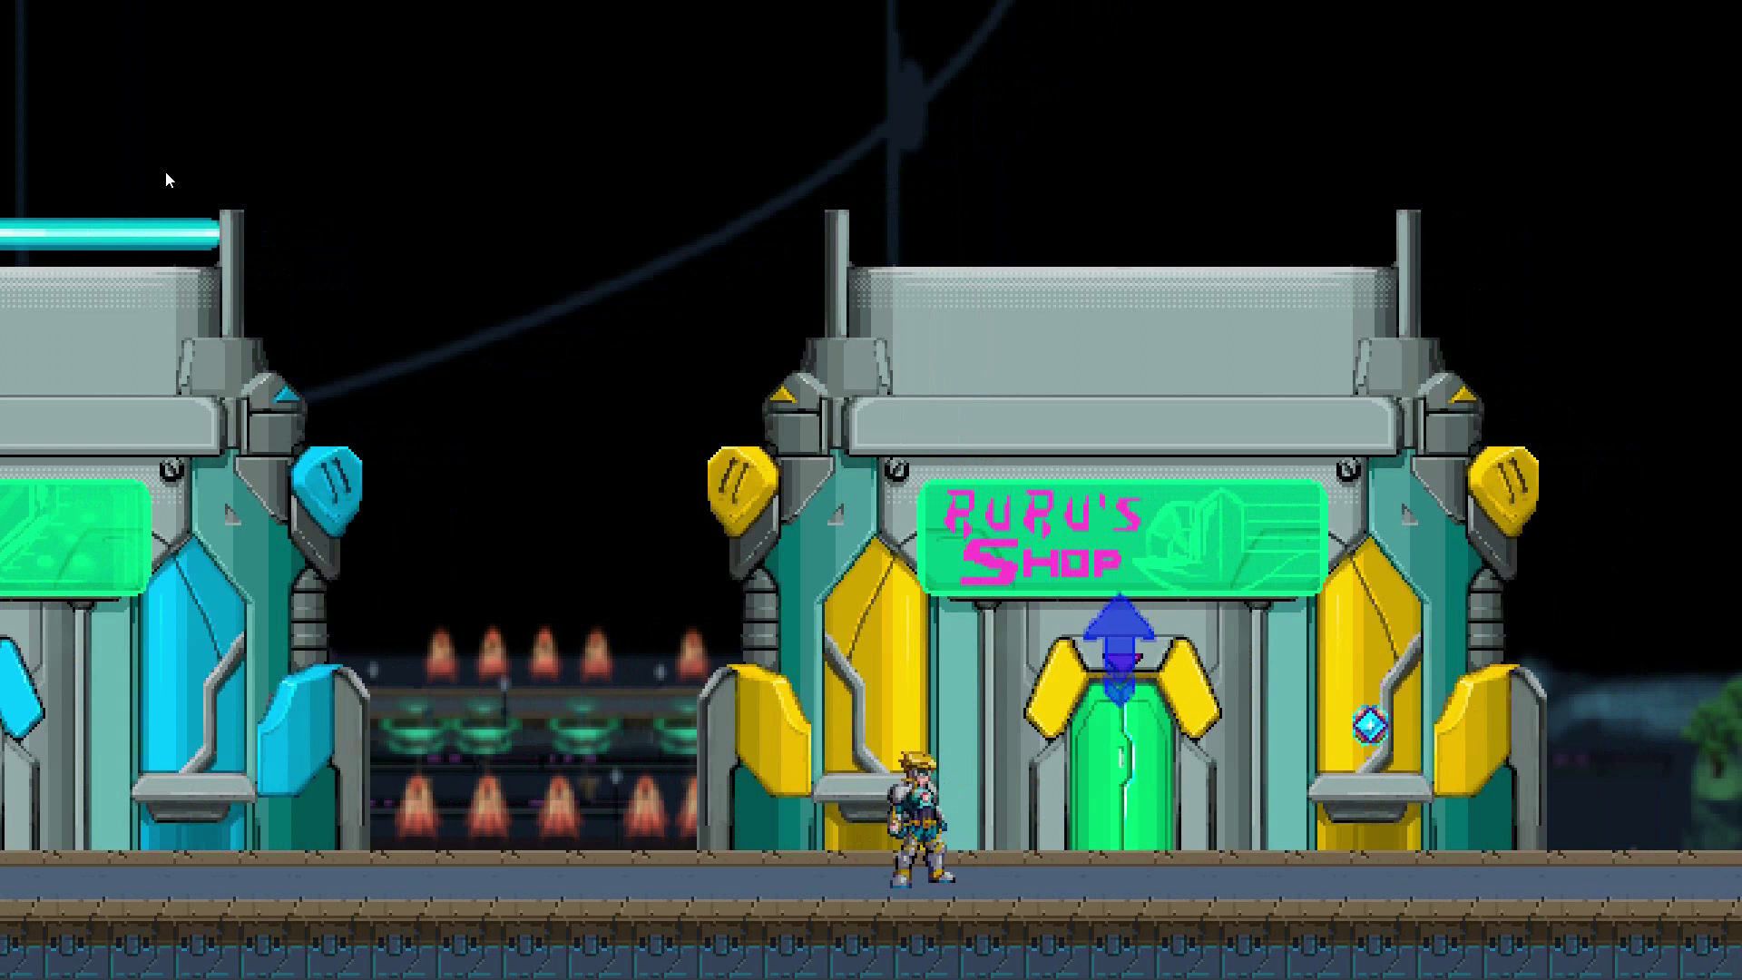
pyautogui.press('Right')
pyautogui.press('Left')
pyautogui.press('Right')
pyautogui.press('space')
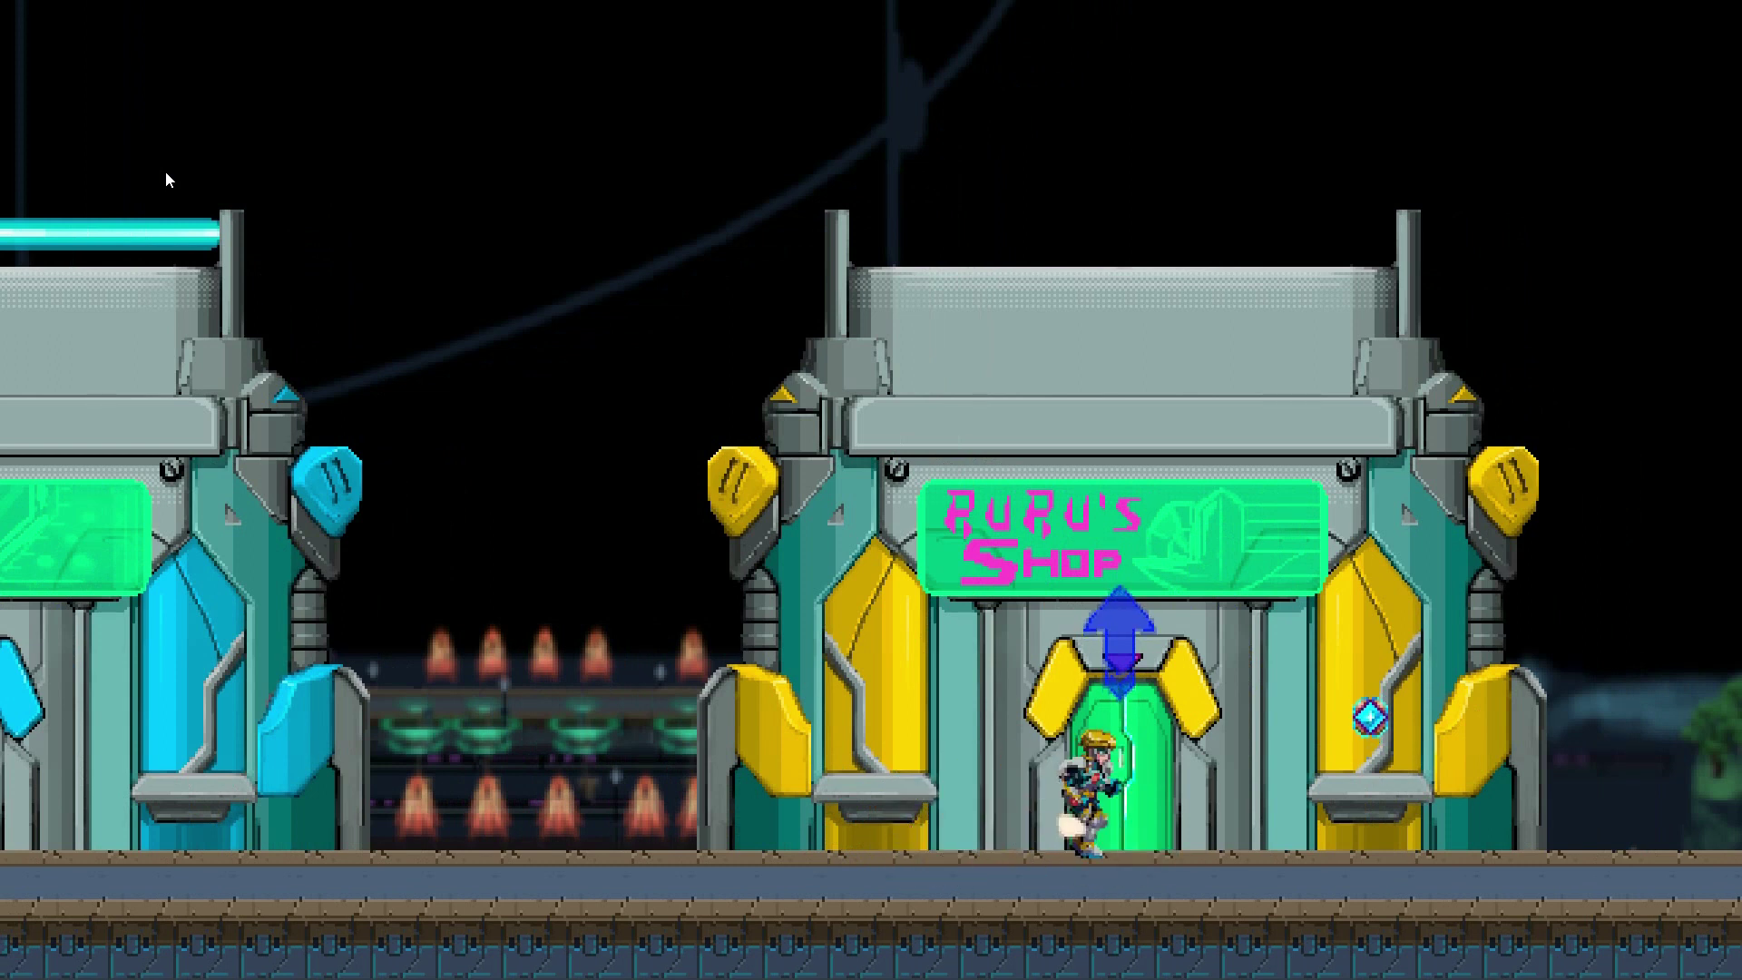
pyautogui.press('Escape')
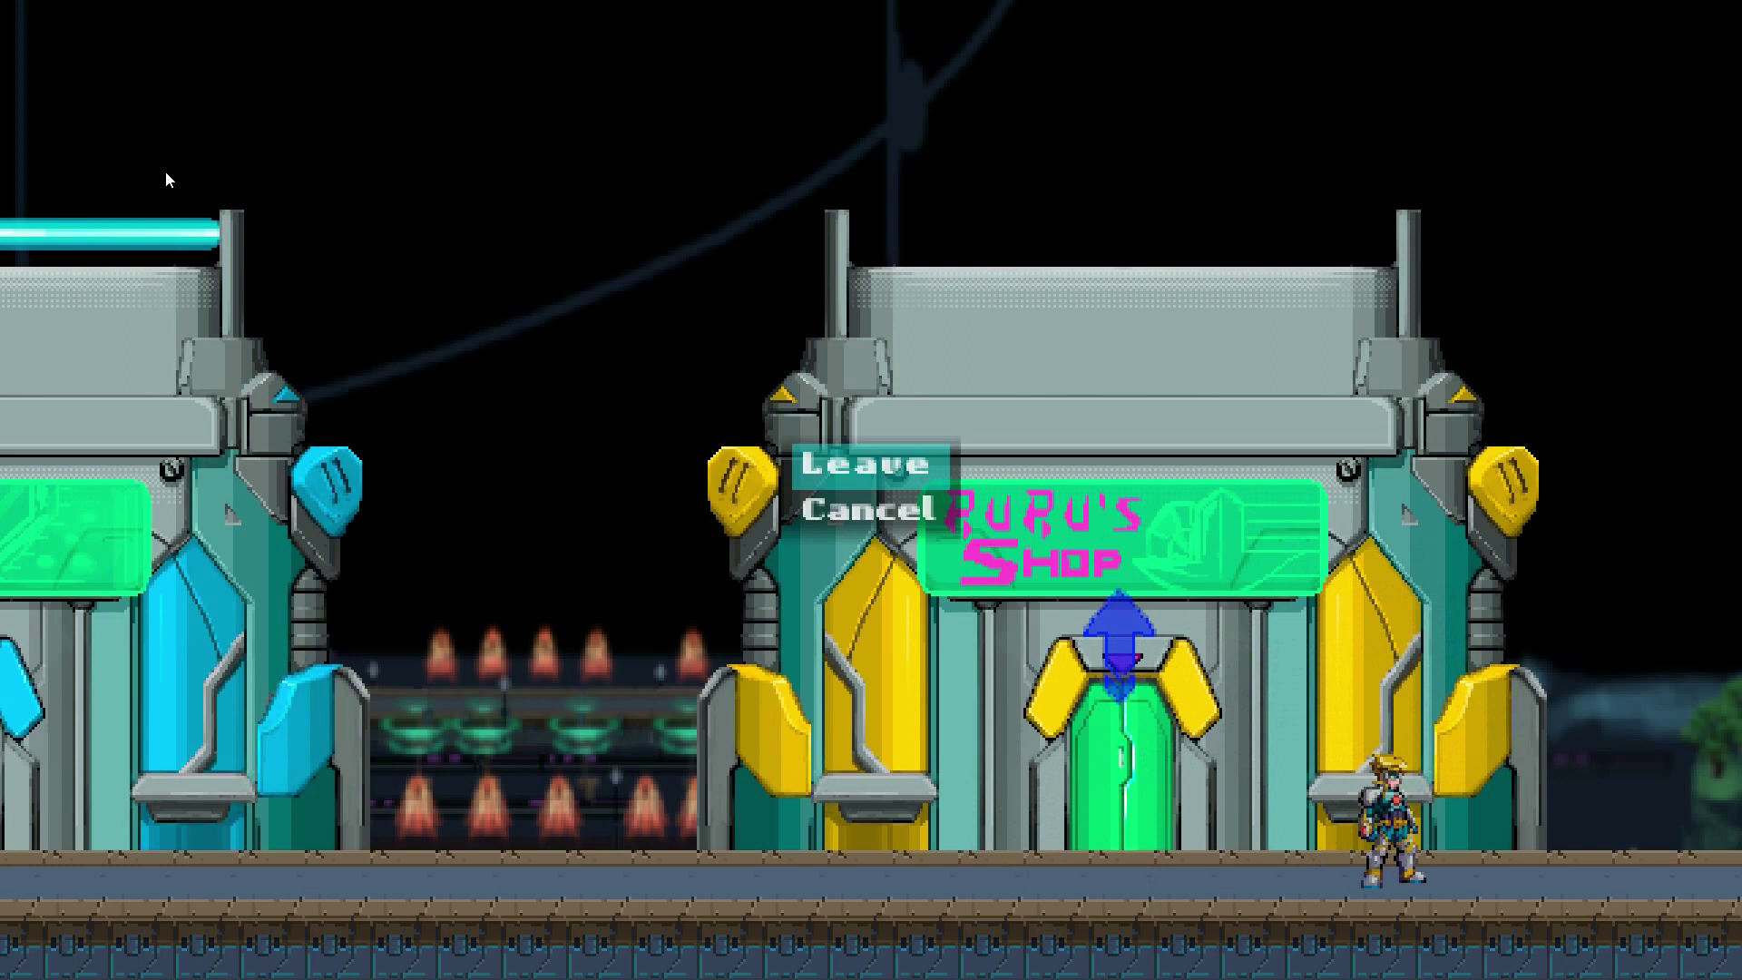
pyautogui.press('Return')
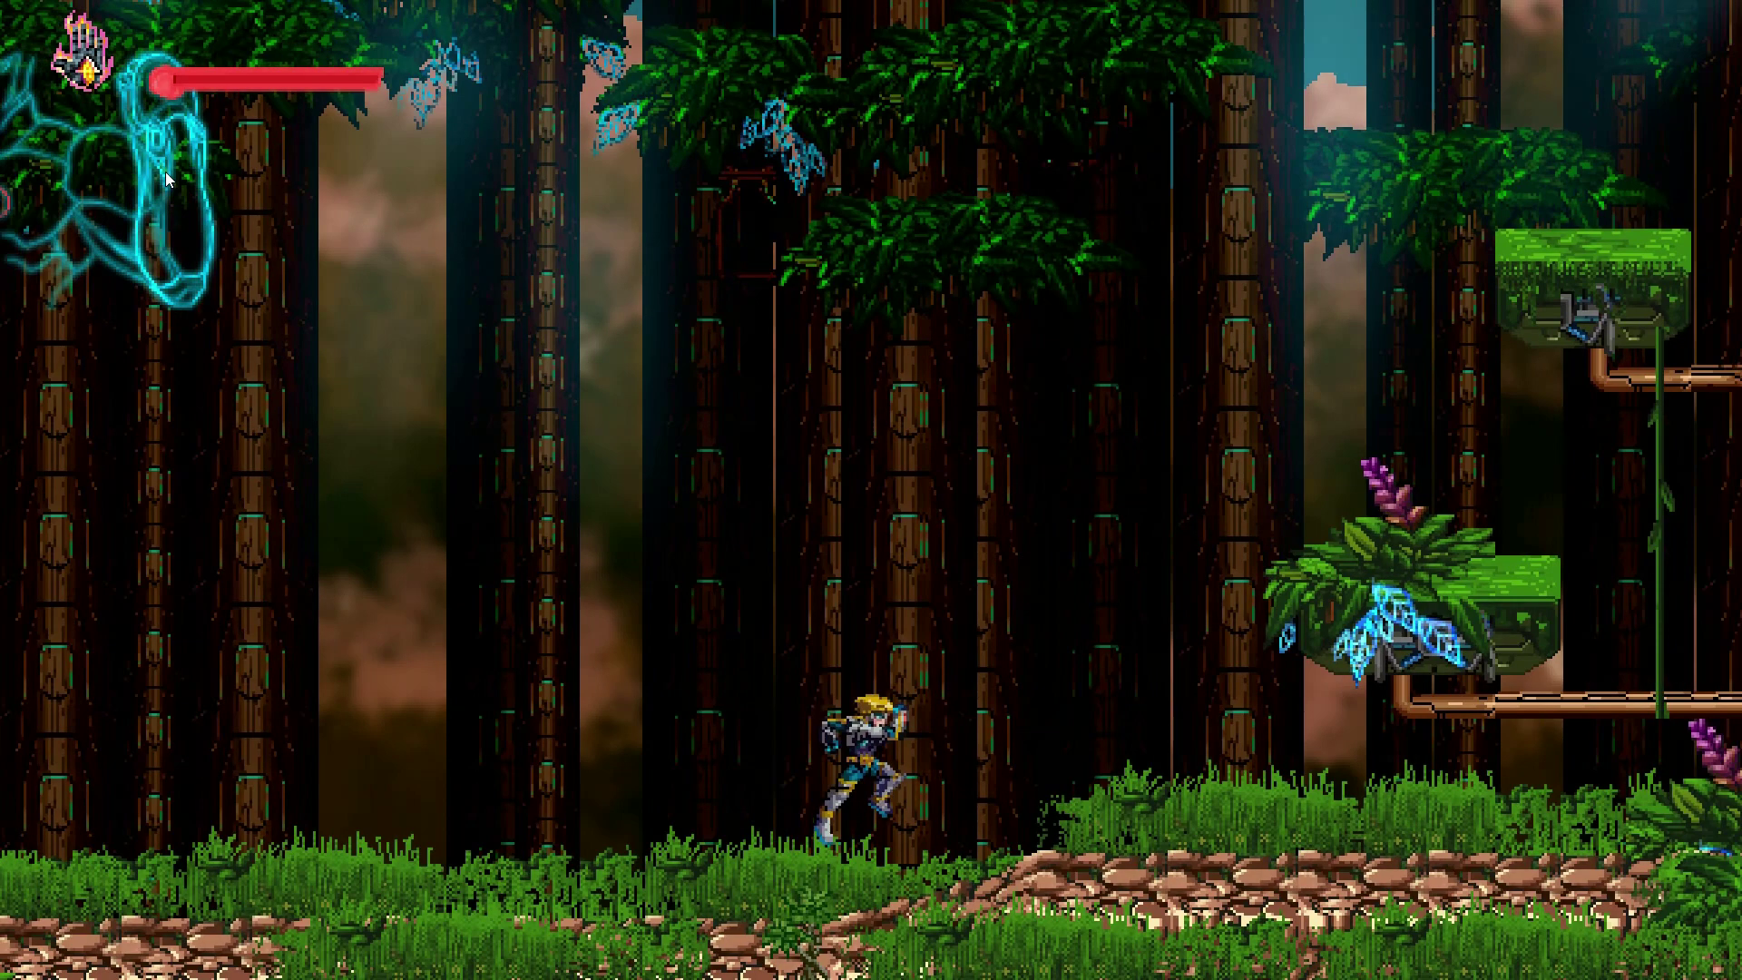
pyautogui.press('Right')
pyautogui.press('x')
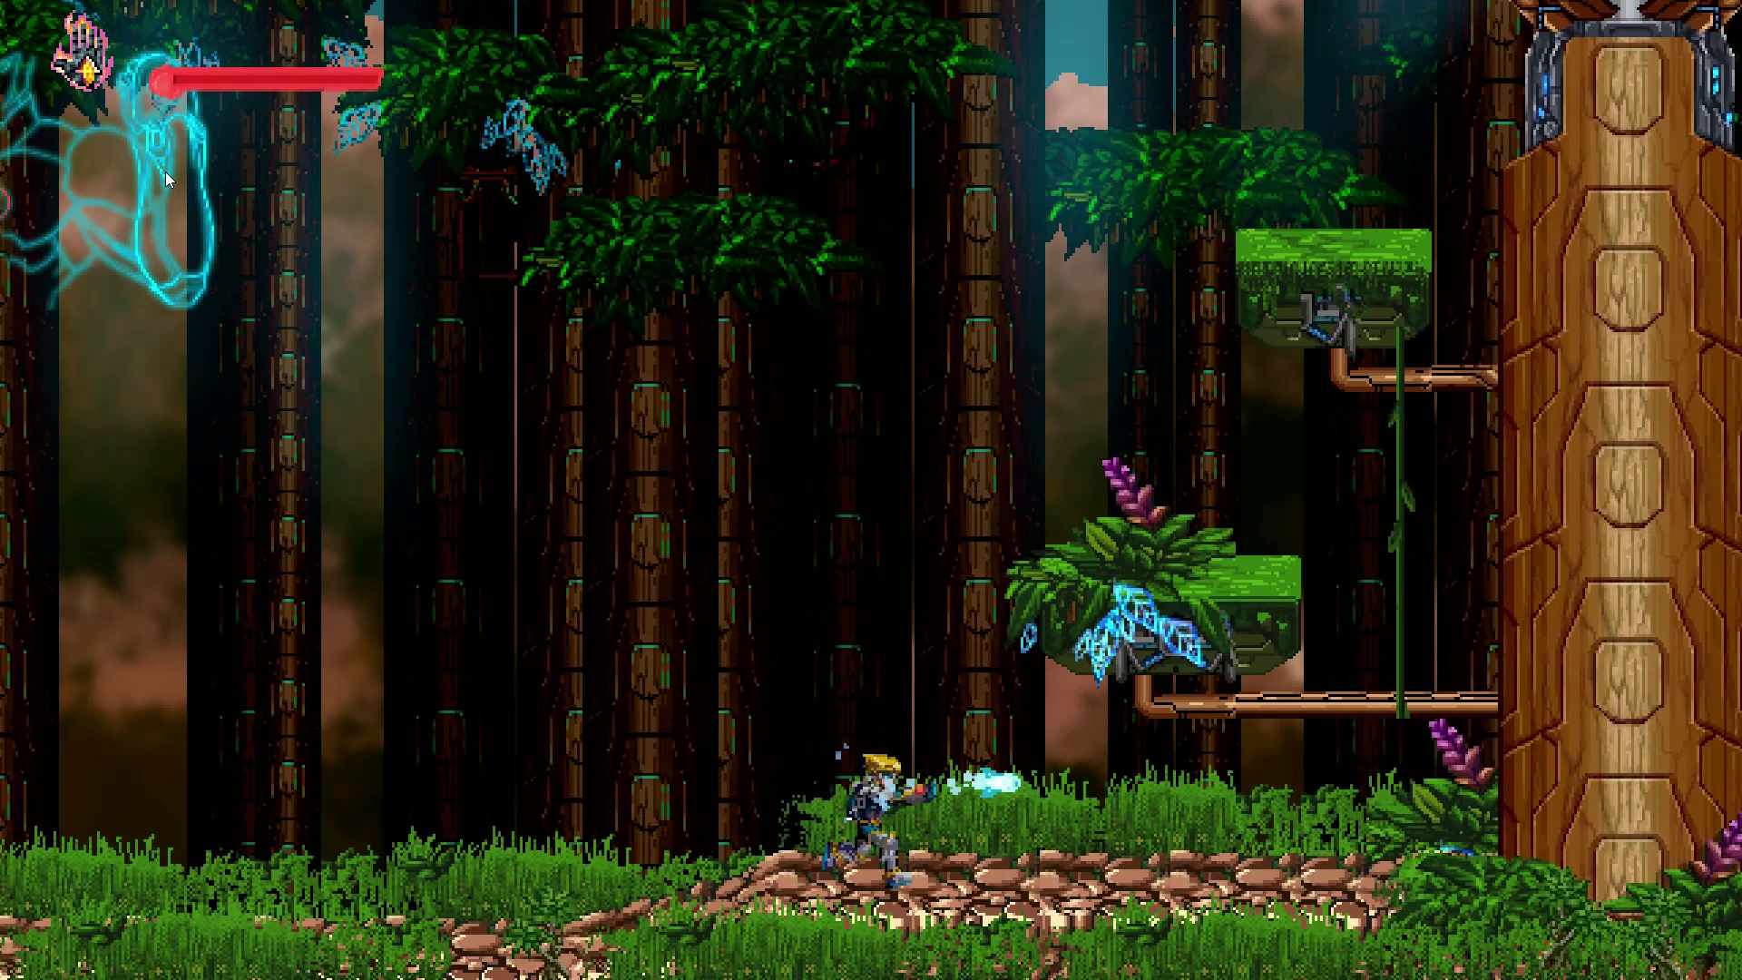
pyautogui.press('Right')
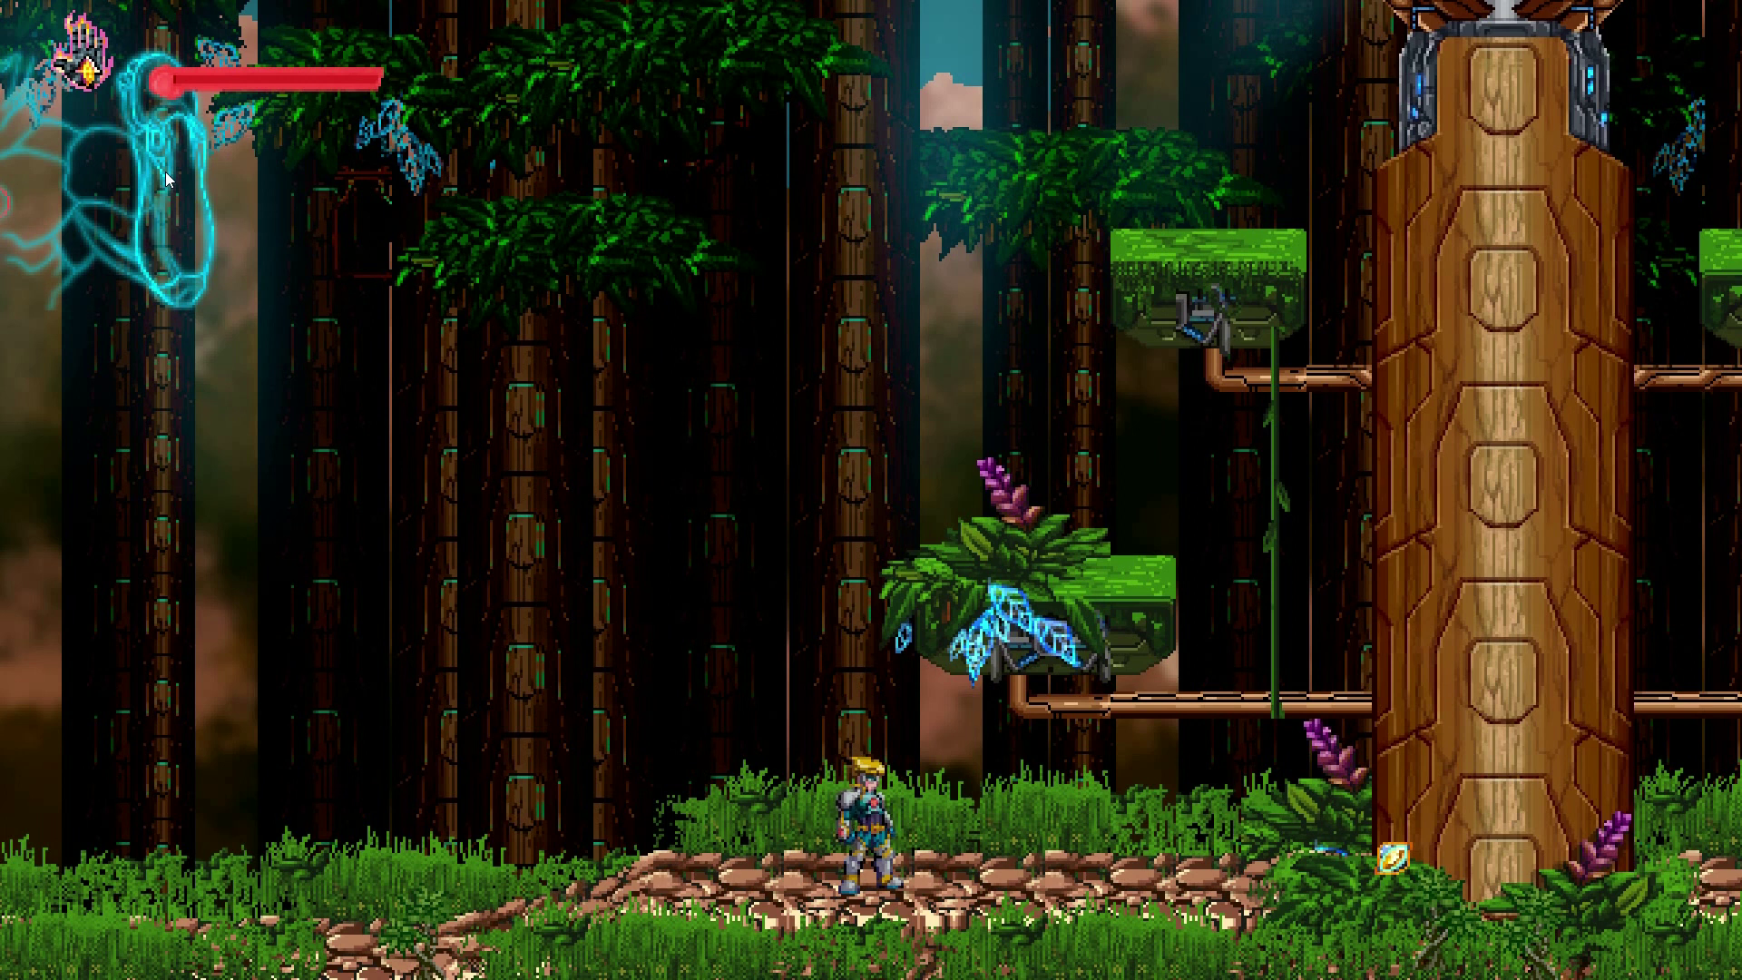
pyautogui.press('Right')
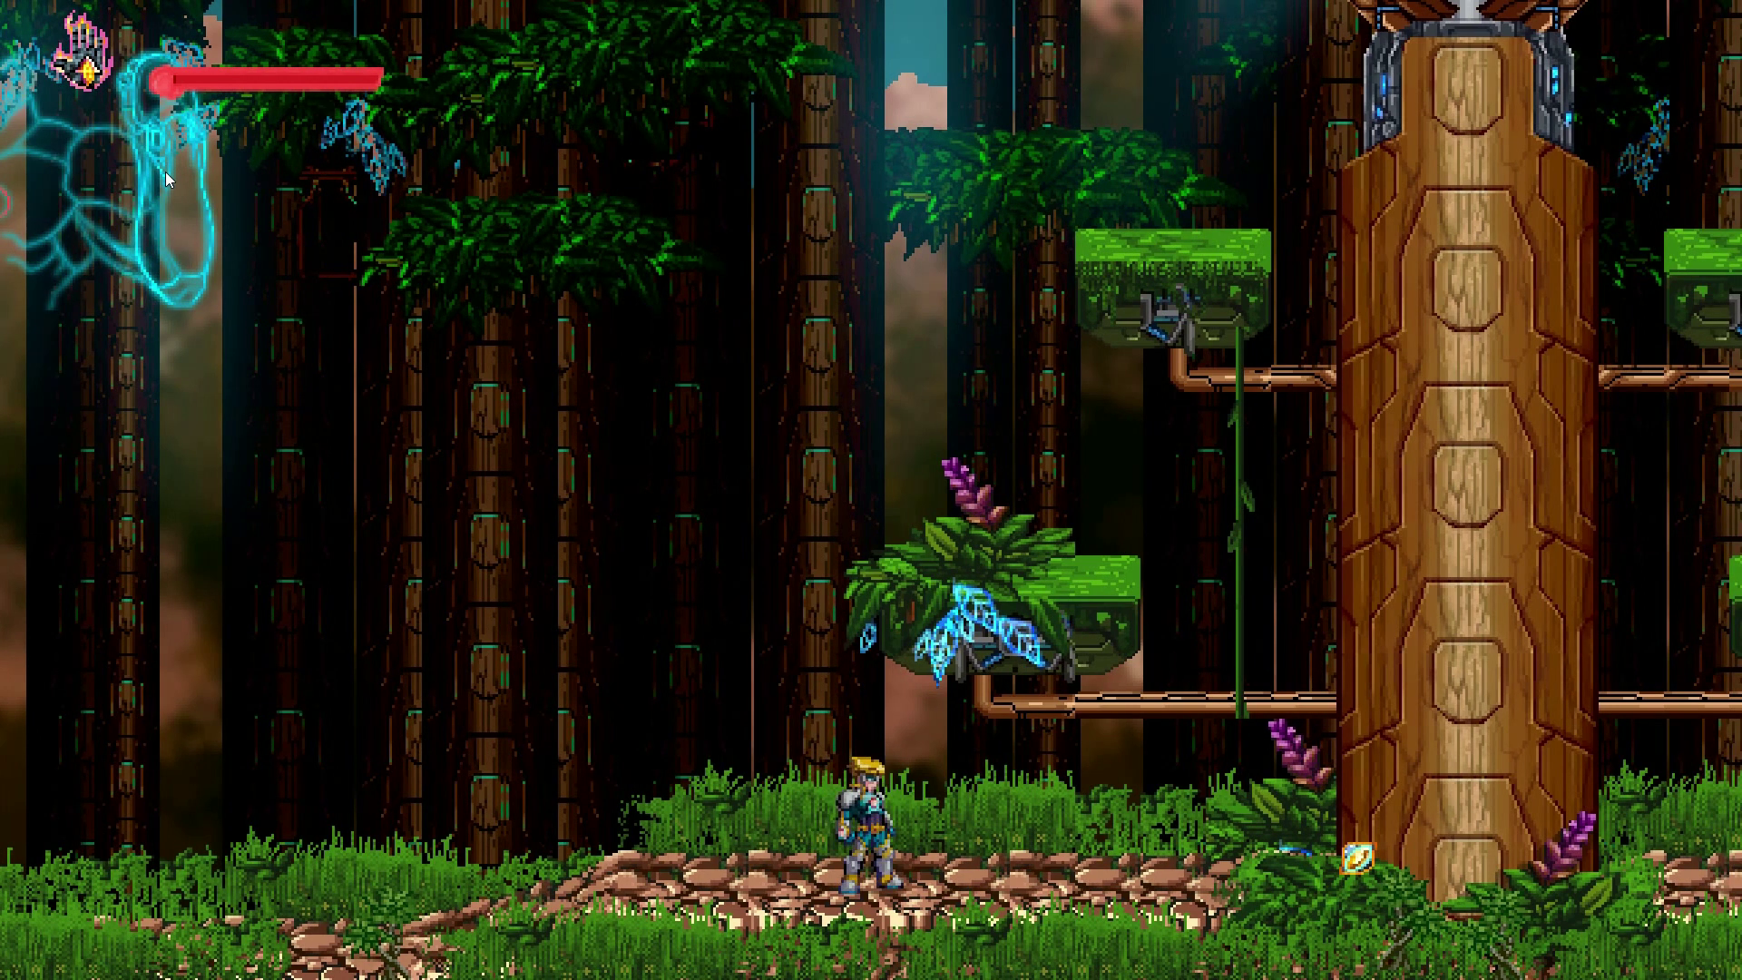
pyautogui.press('Right')
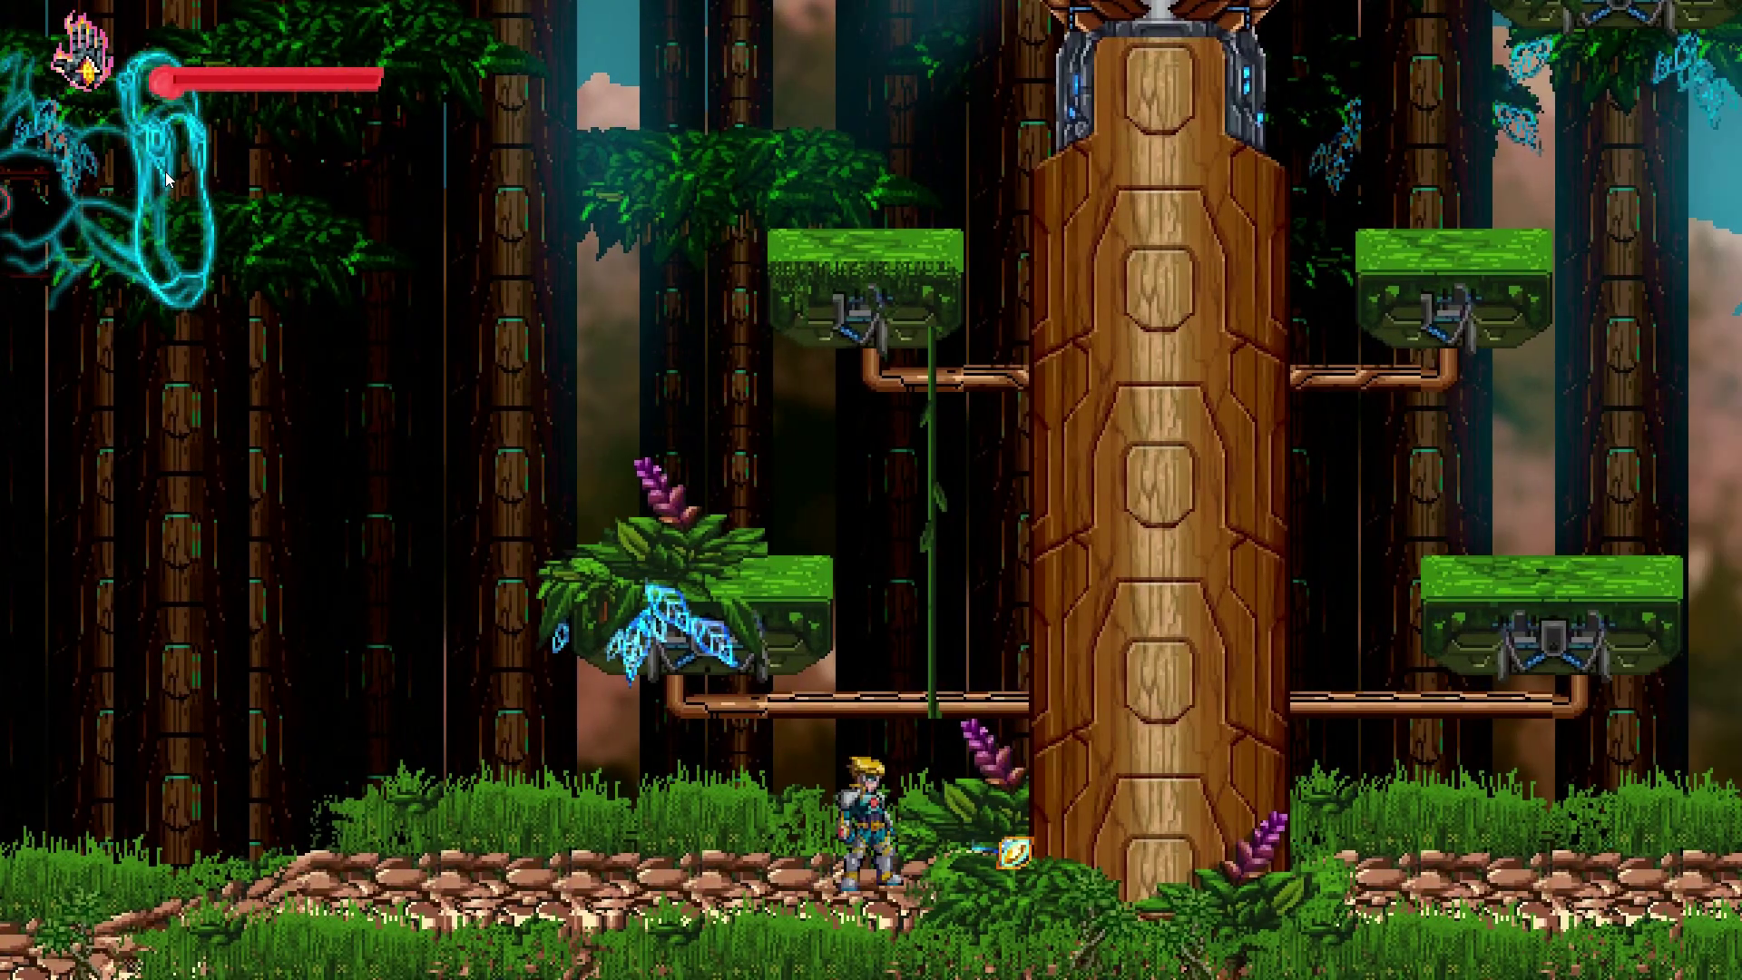
pyautogui.press('Left')
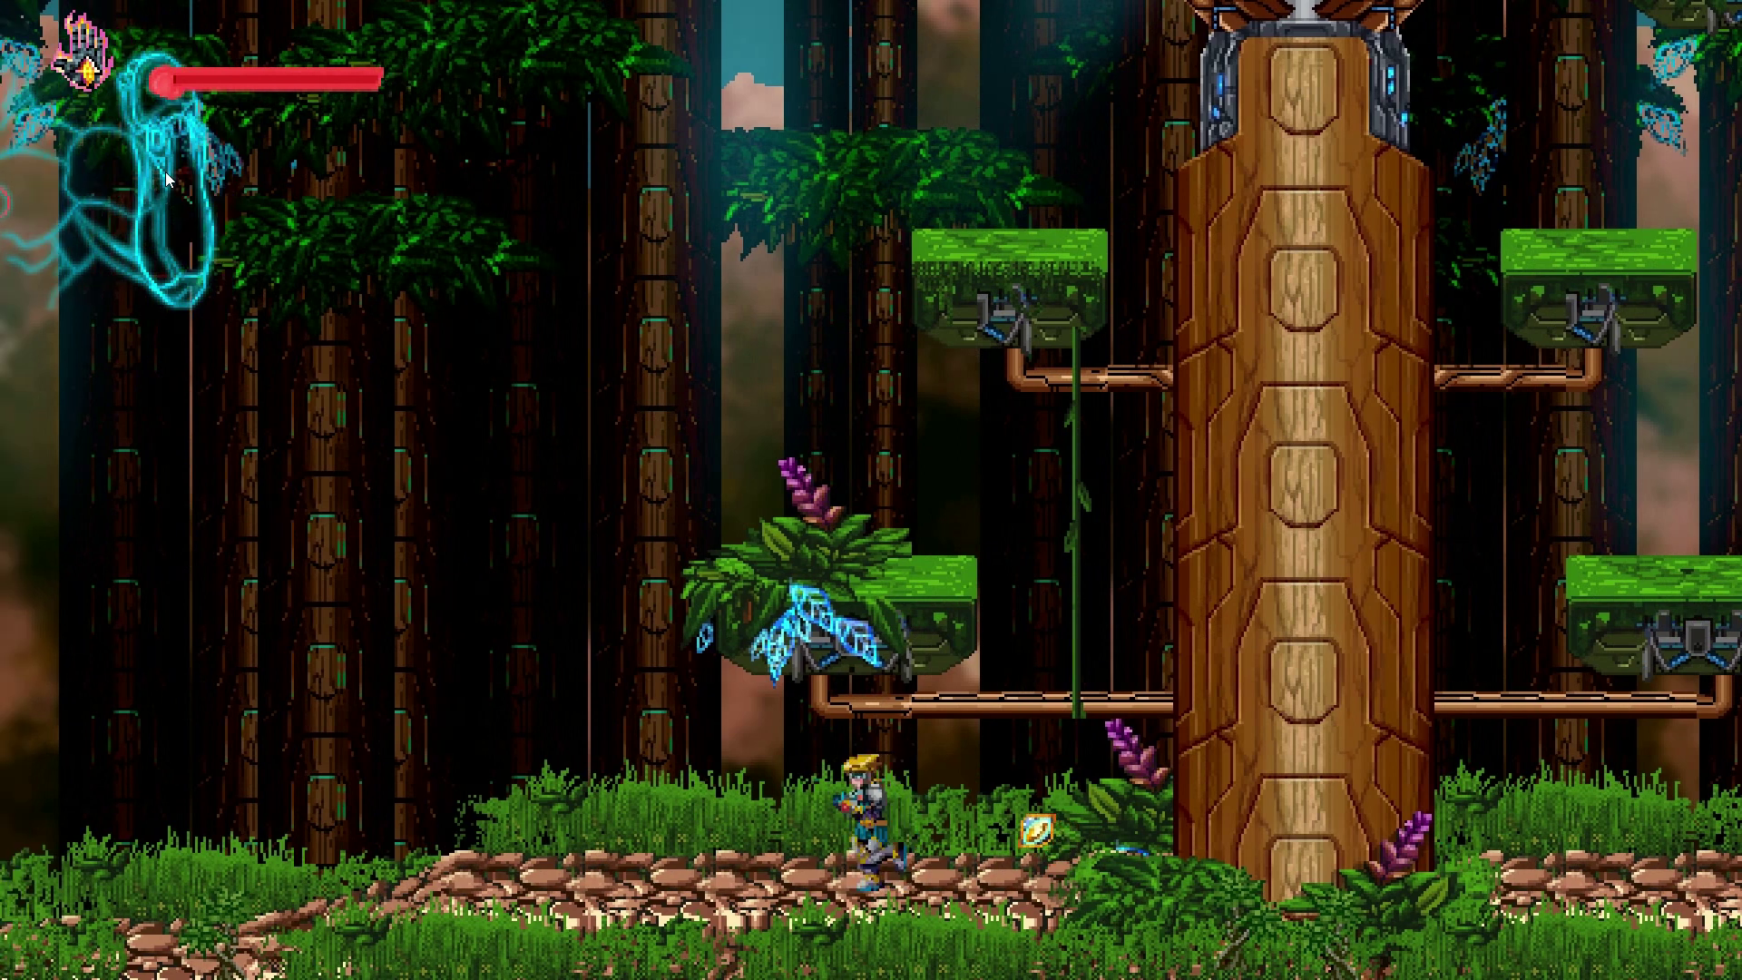
pyautogui.press('Left')
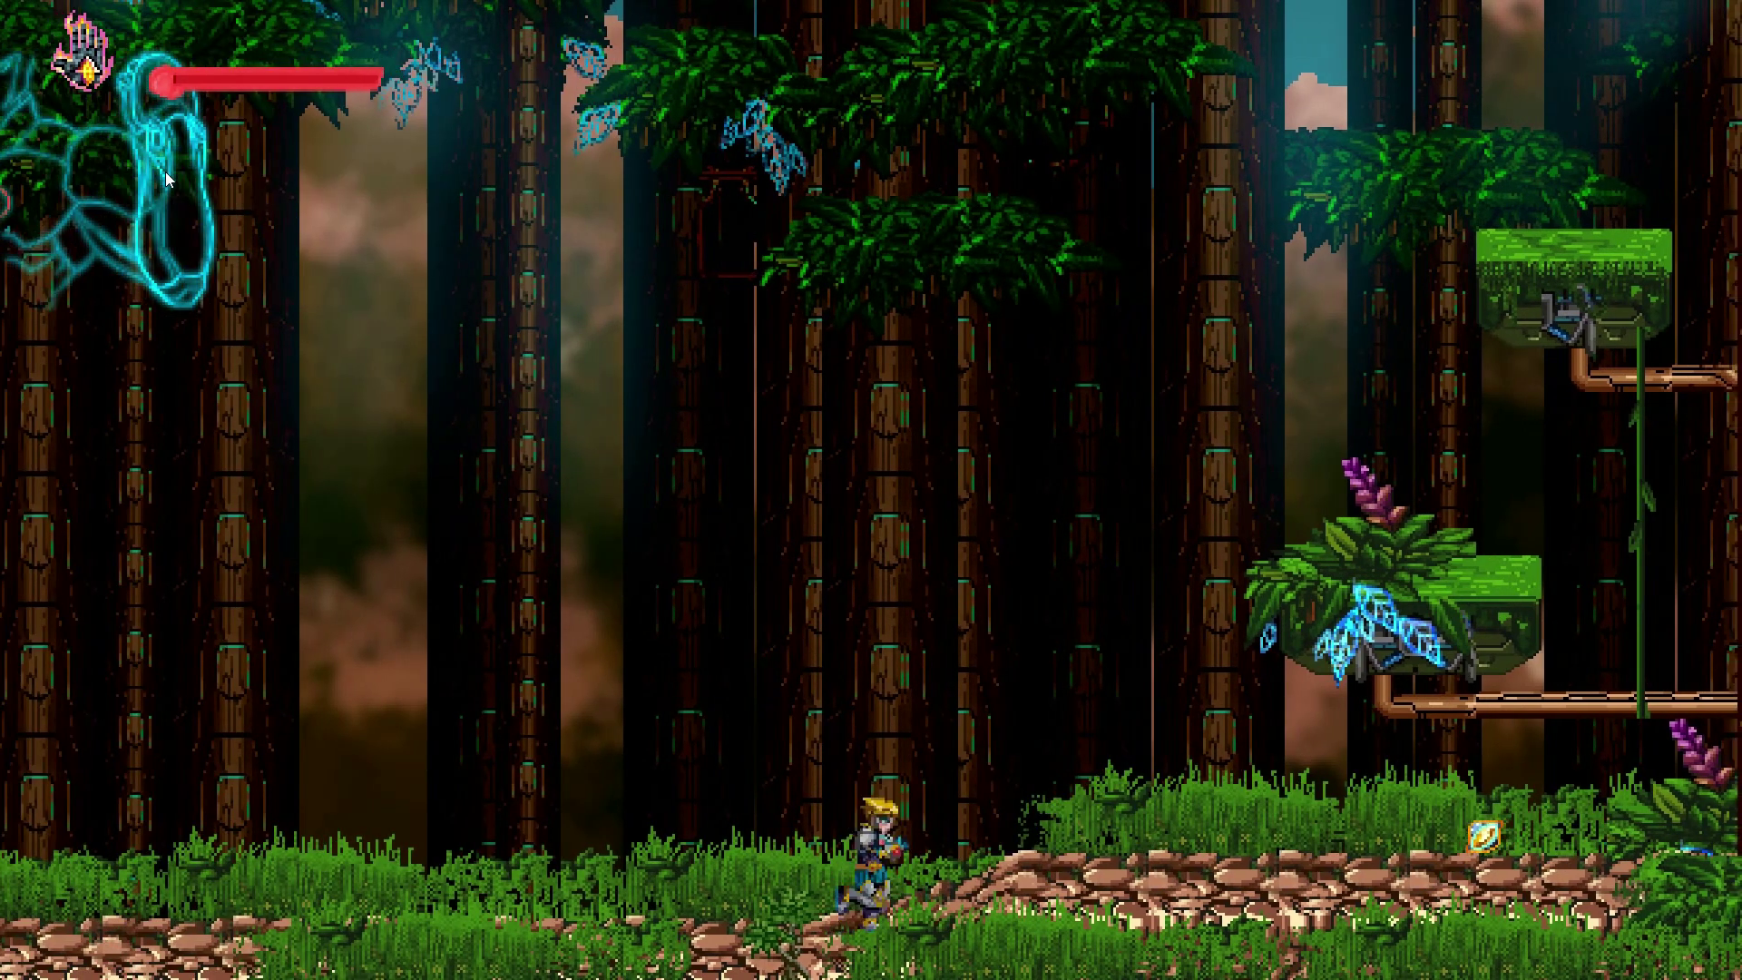
pyautogui.press('Right')
pyautogui.press('space')
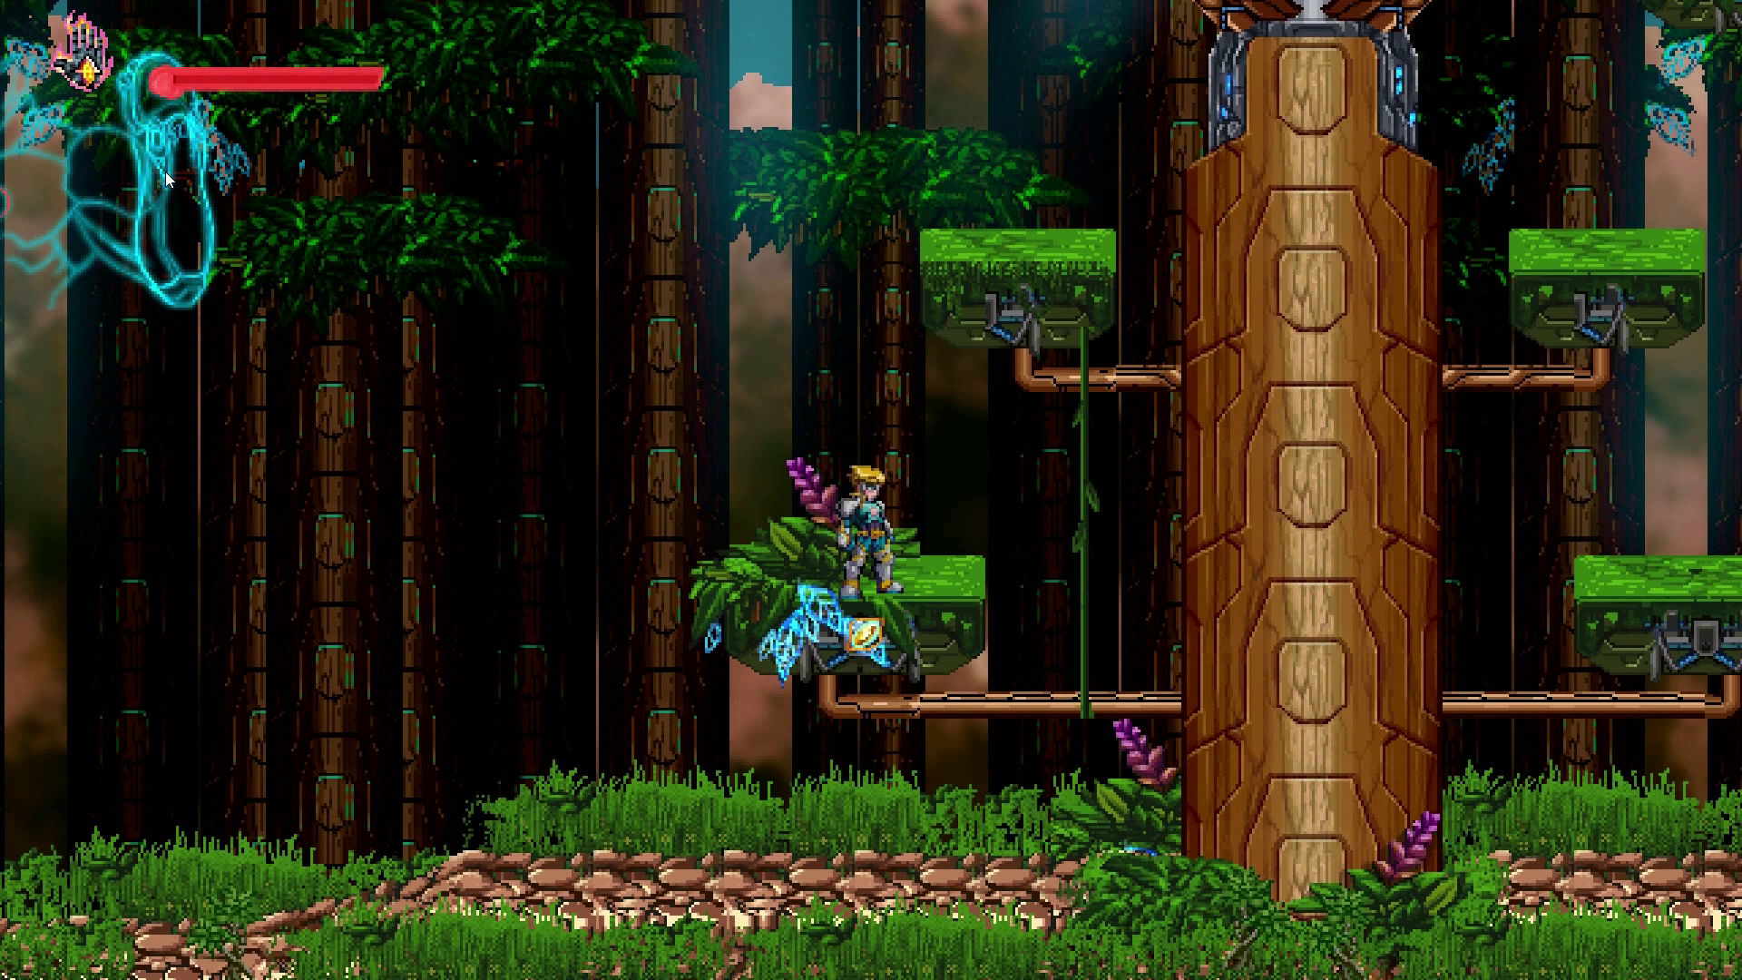
pyautogui.press('Right')
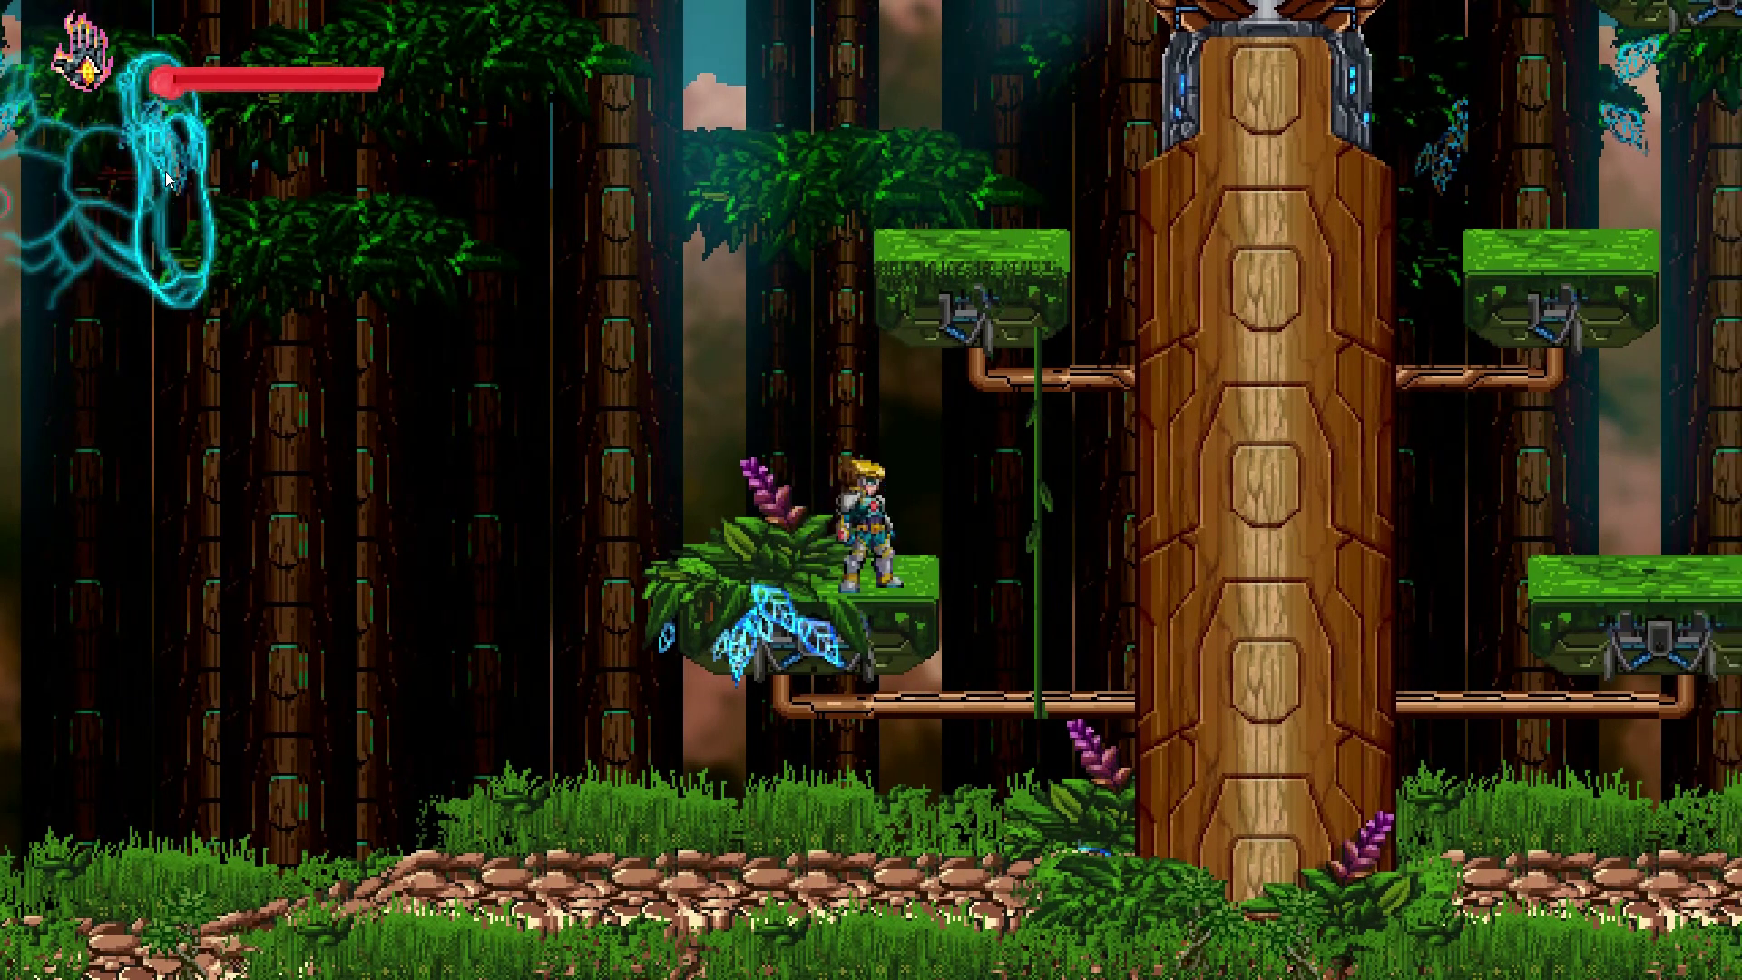
pyautogui.press('Right')
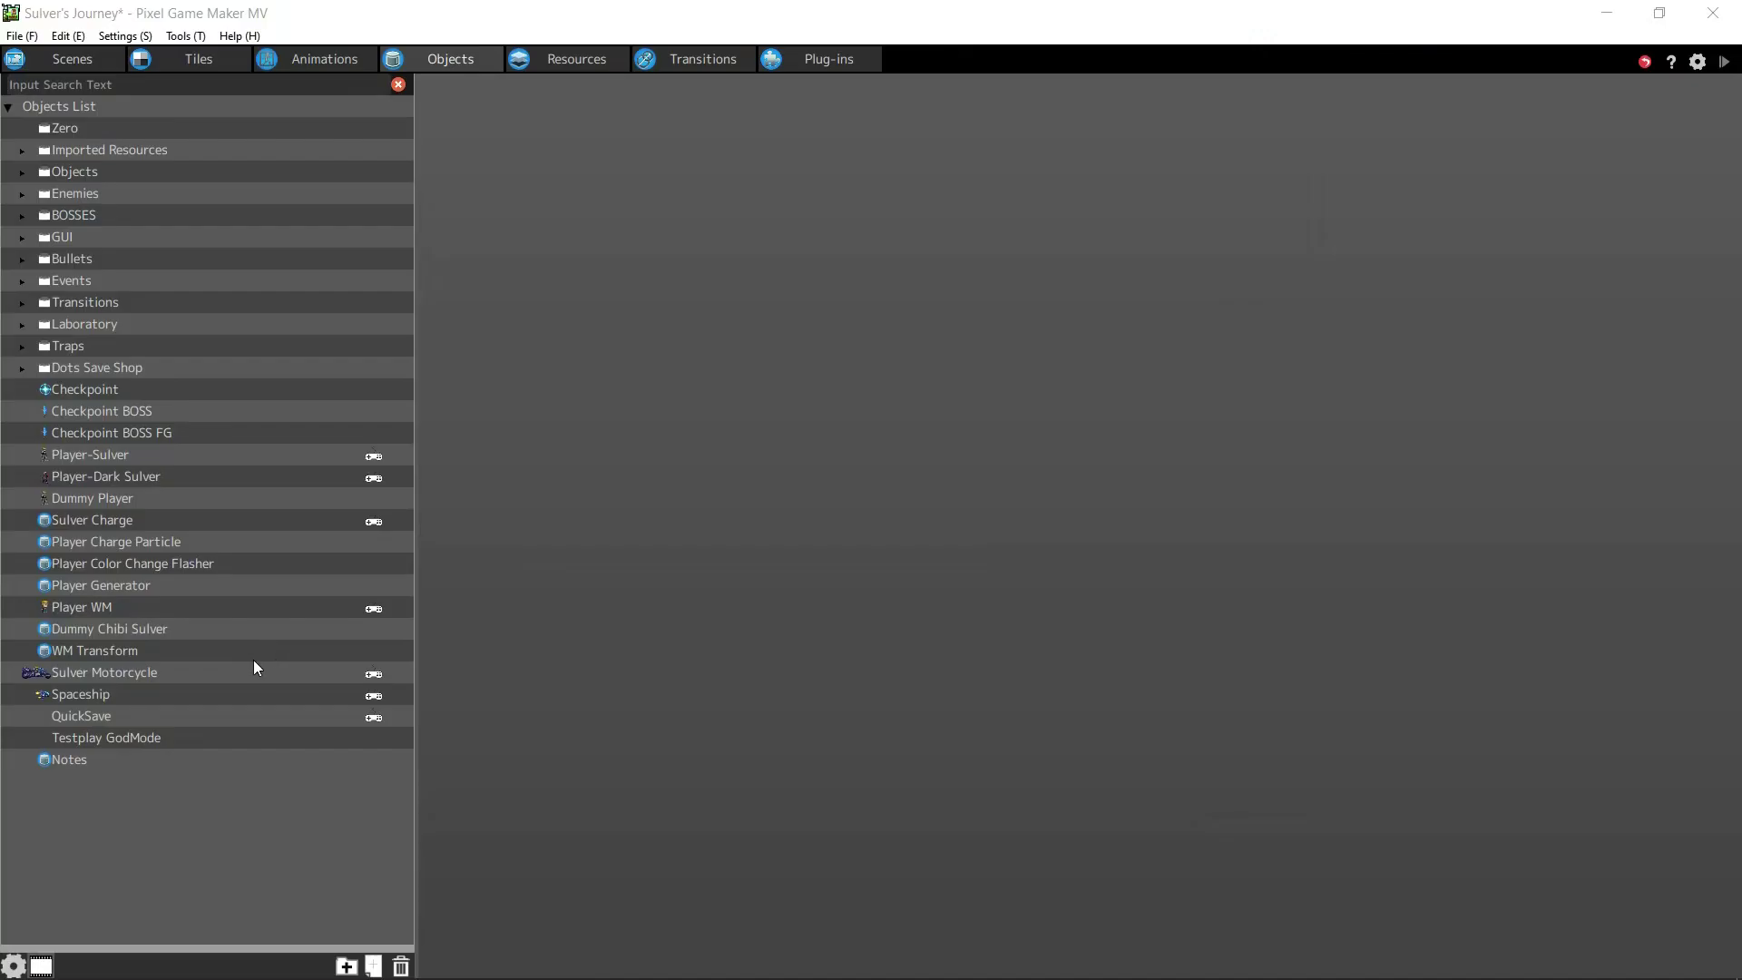
# Add a new object to the end of the objects list with the default name, group and collision settings.
pyautogui.rightClick(316, 799)
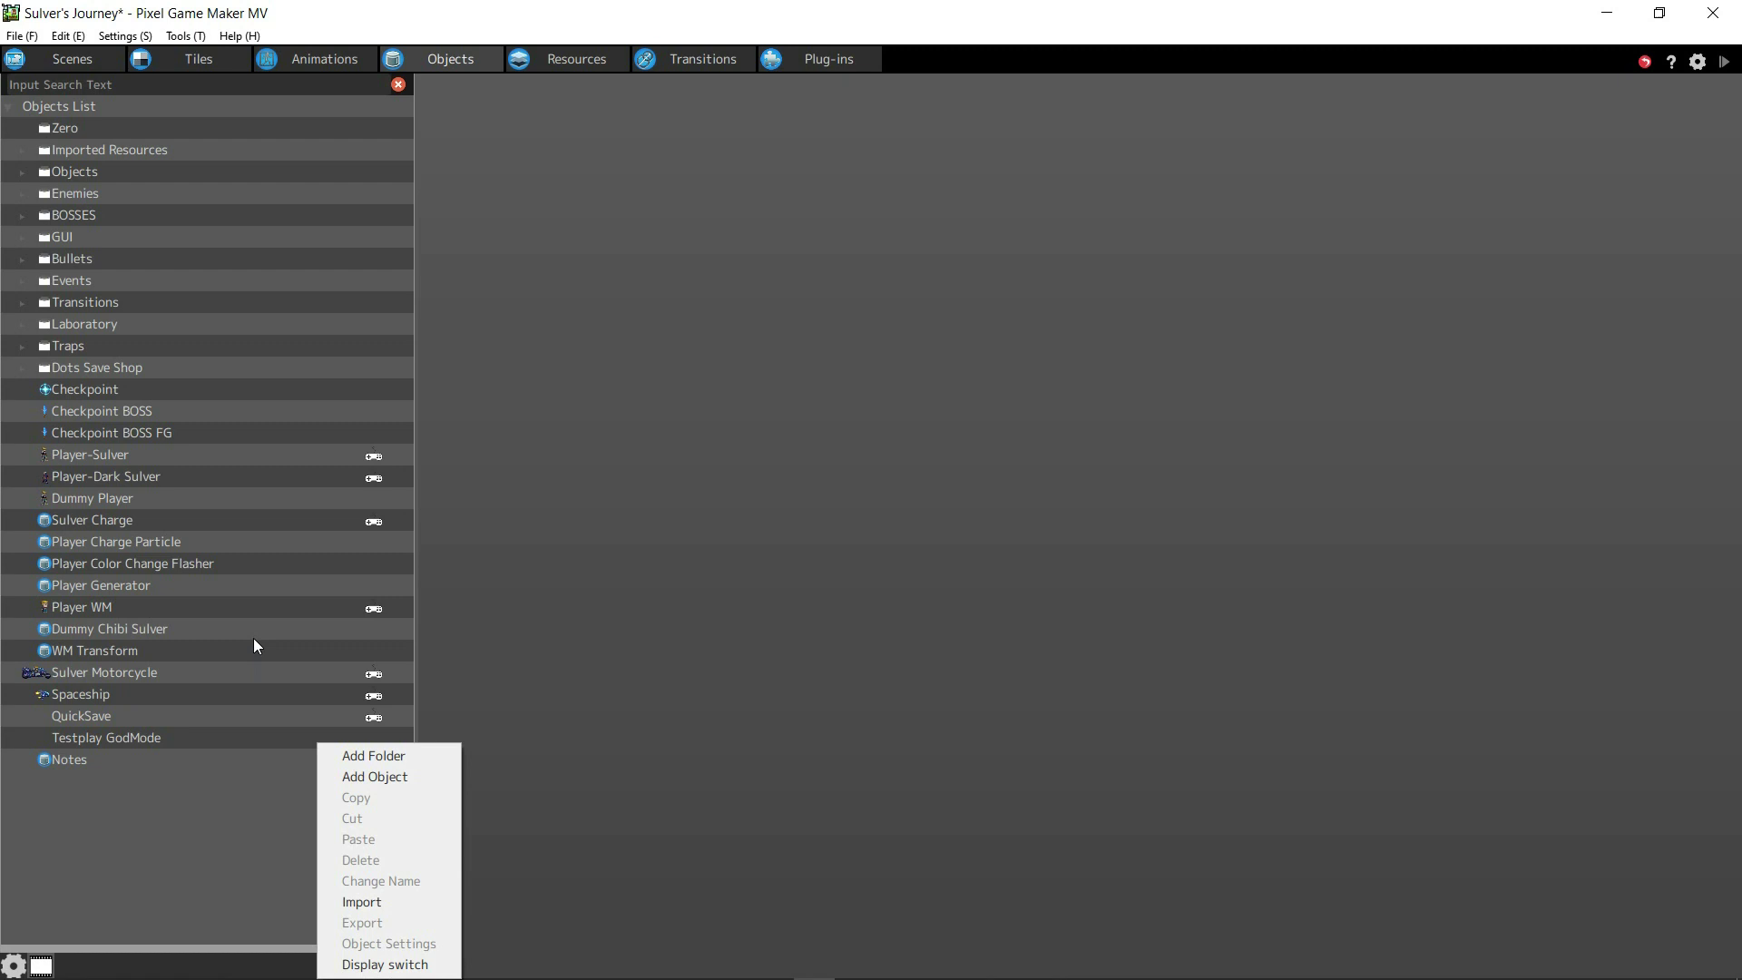
pyautogui.click(354, 778)
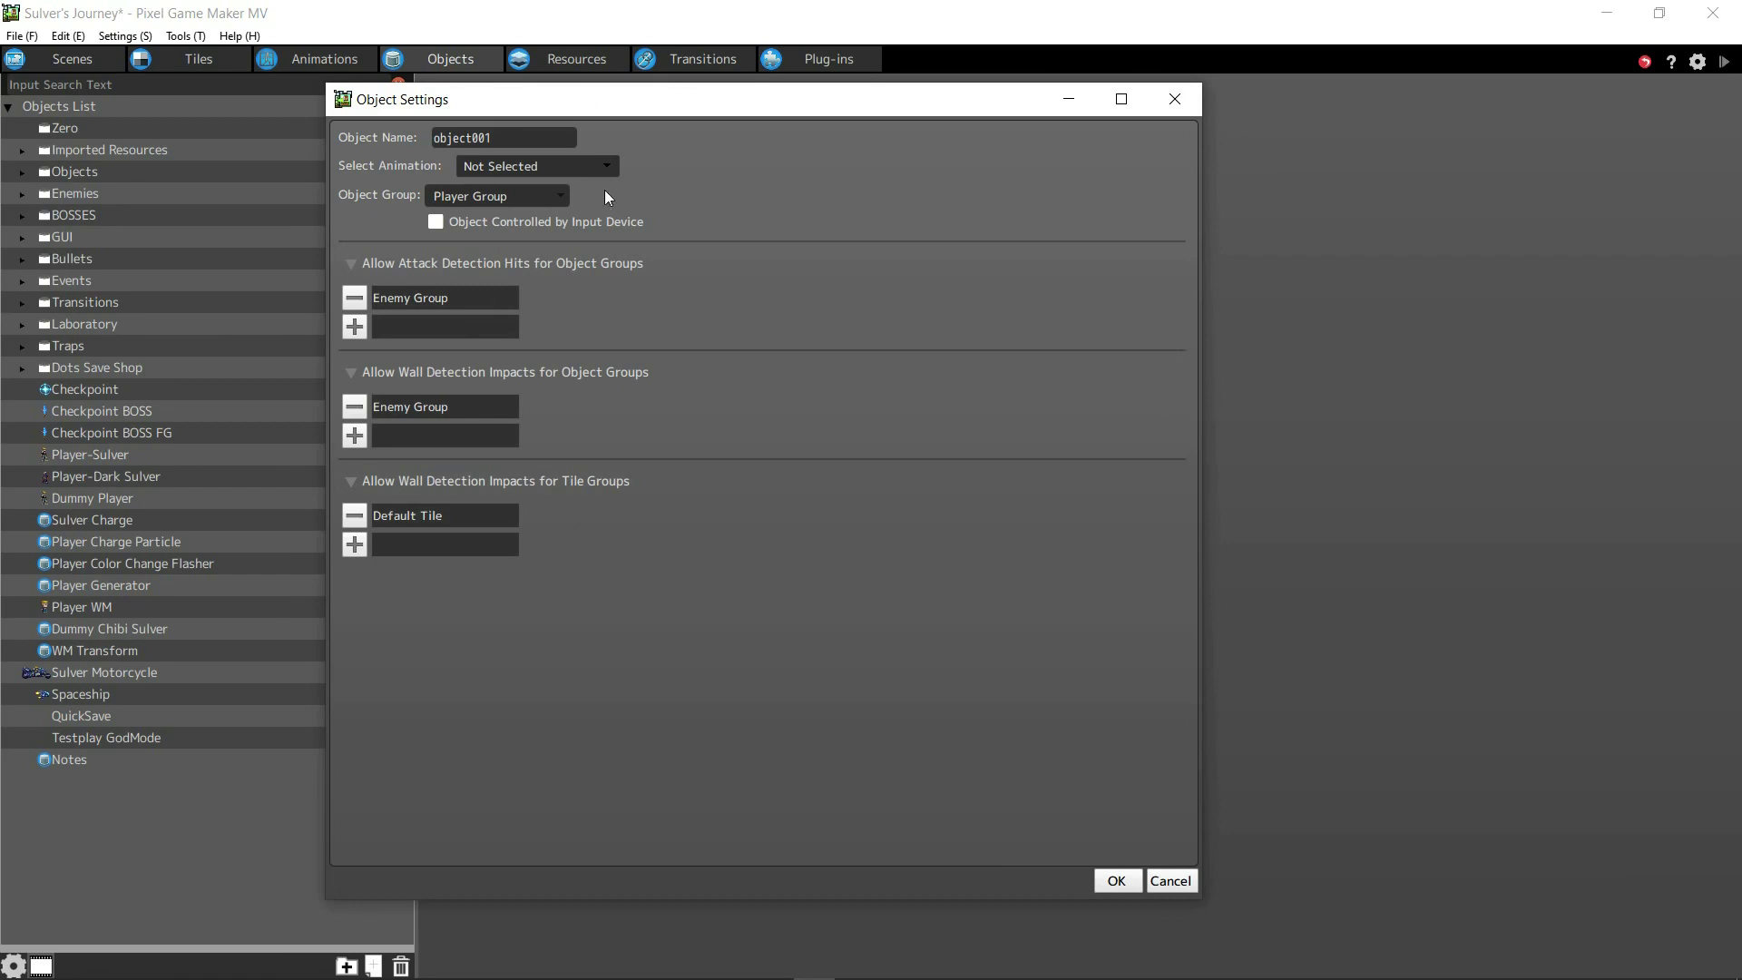
pyautogui.press('Return')
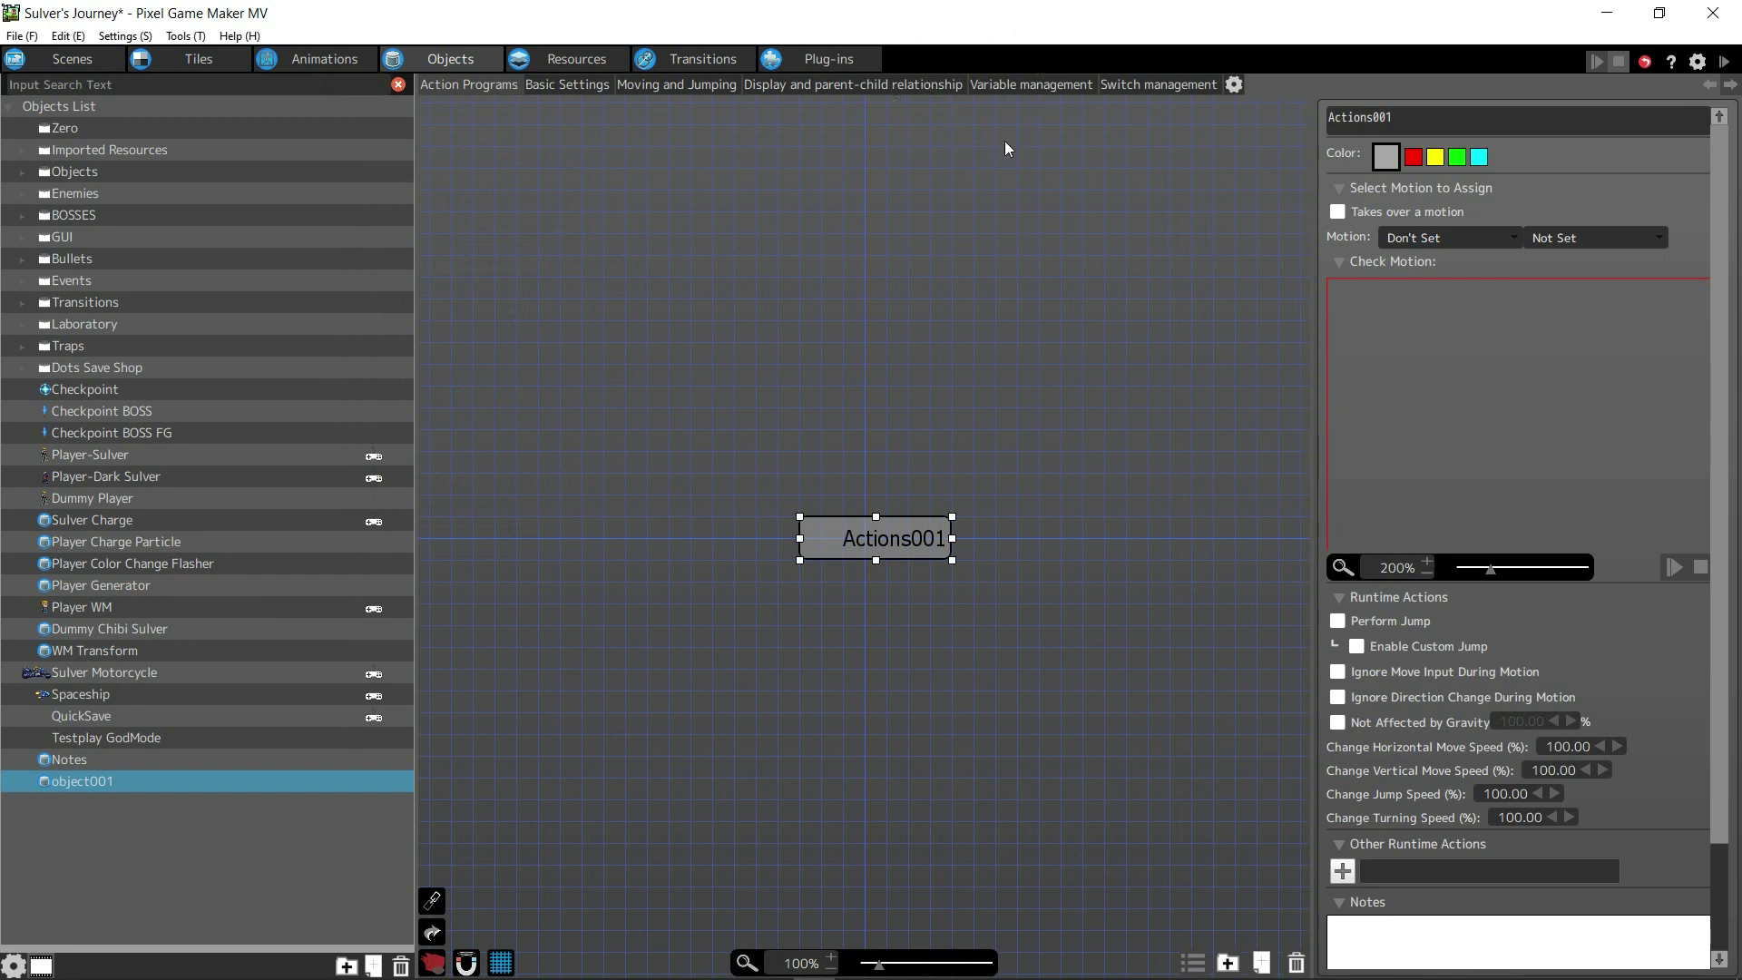
# Enable the Set Field of Vision, Lighting settings item for the new object and add one entry to its list.
pyautogui.click(991, 85)
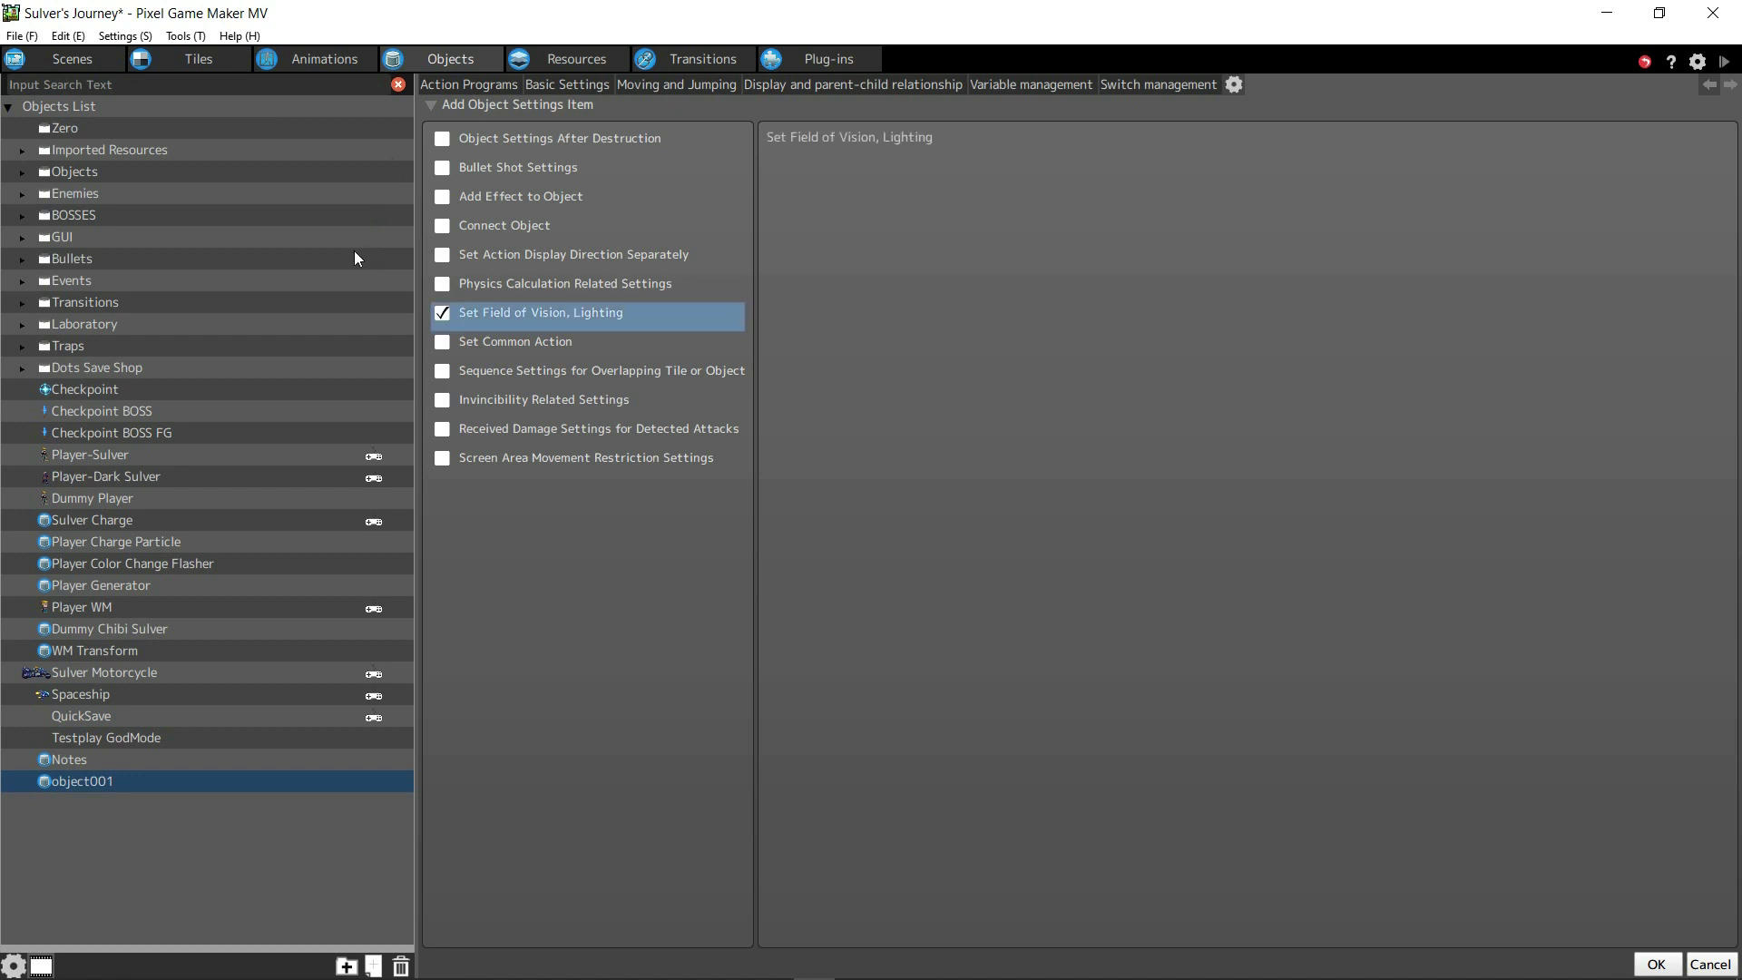
pyautogui.press('Return')
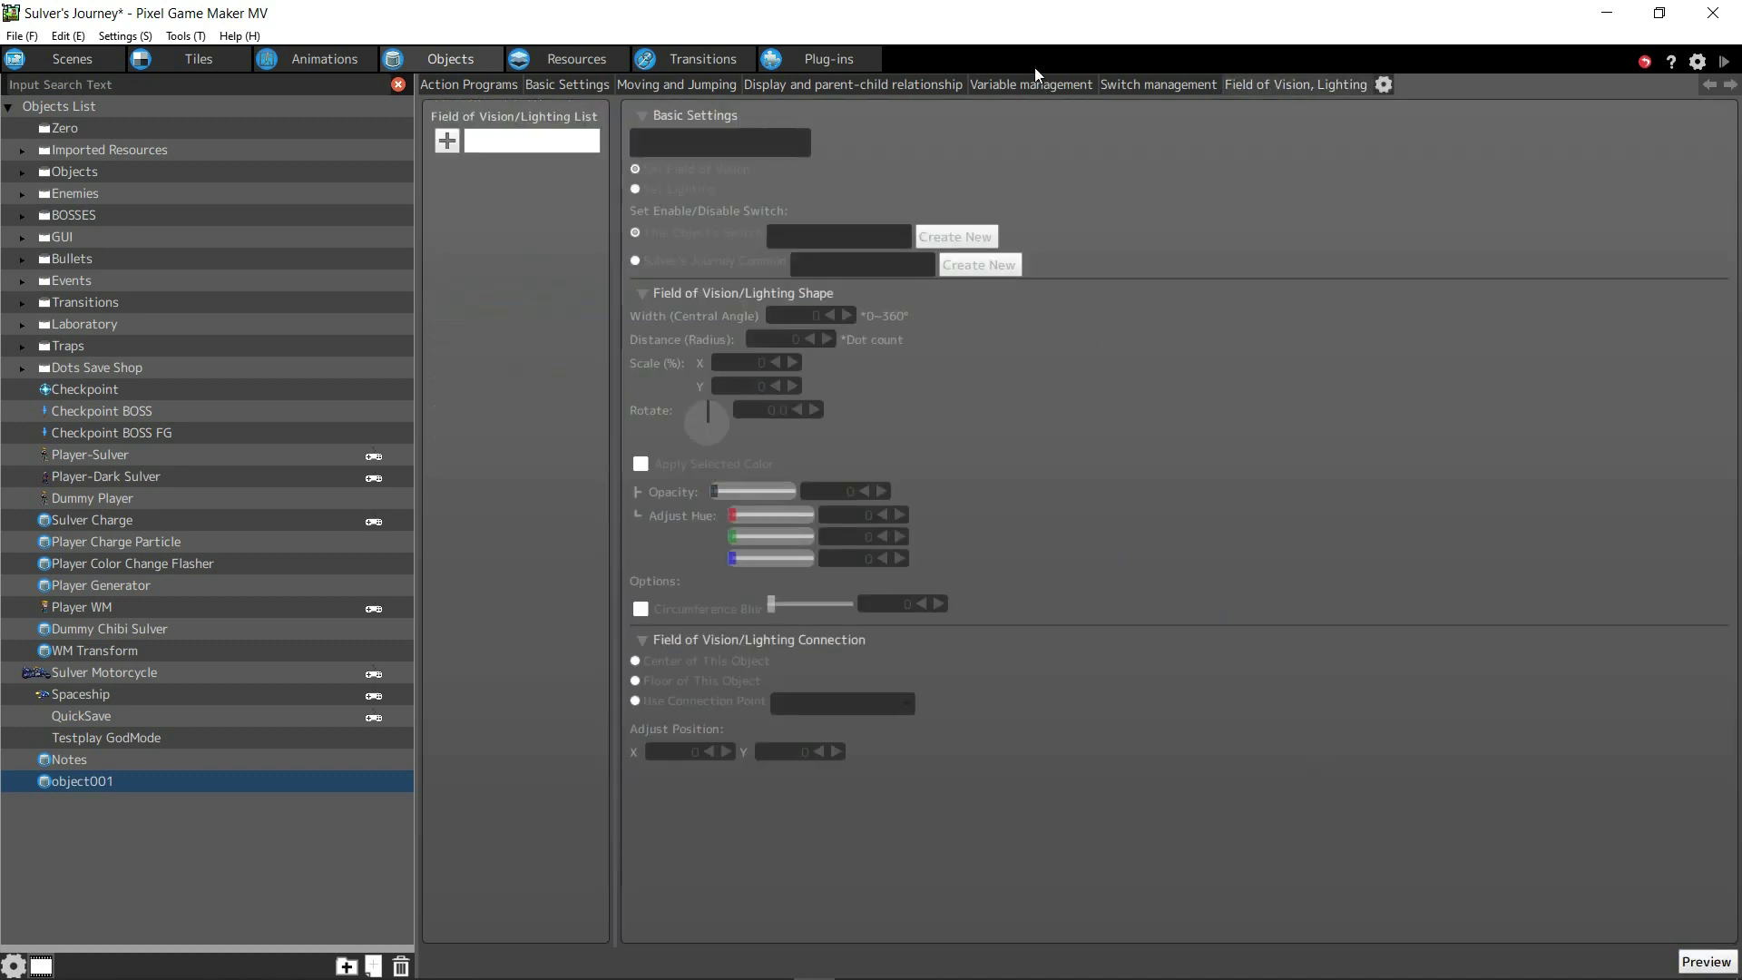
pyautogui.press('Return')
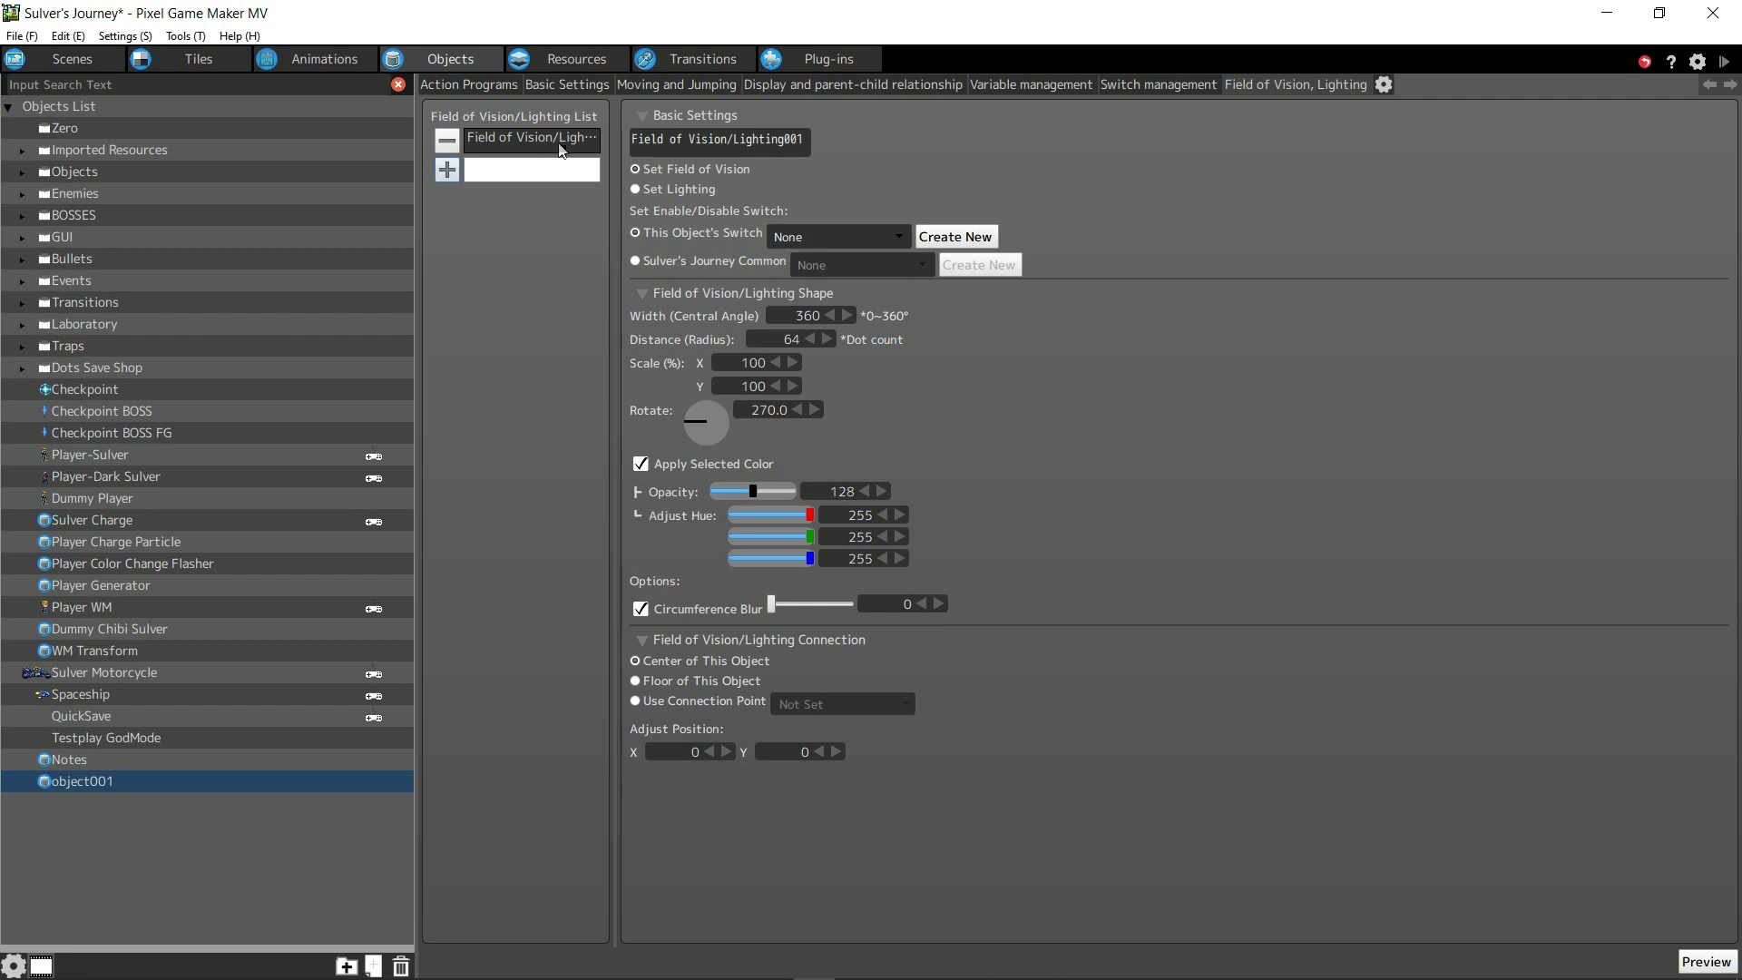
# Rename the new field of vision entry as Fov 64.
pyautogui.doubleClick(678, 139)
pyautogui.hotkey('ctrl', 'a')
pyautogui.write('F')
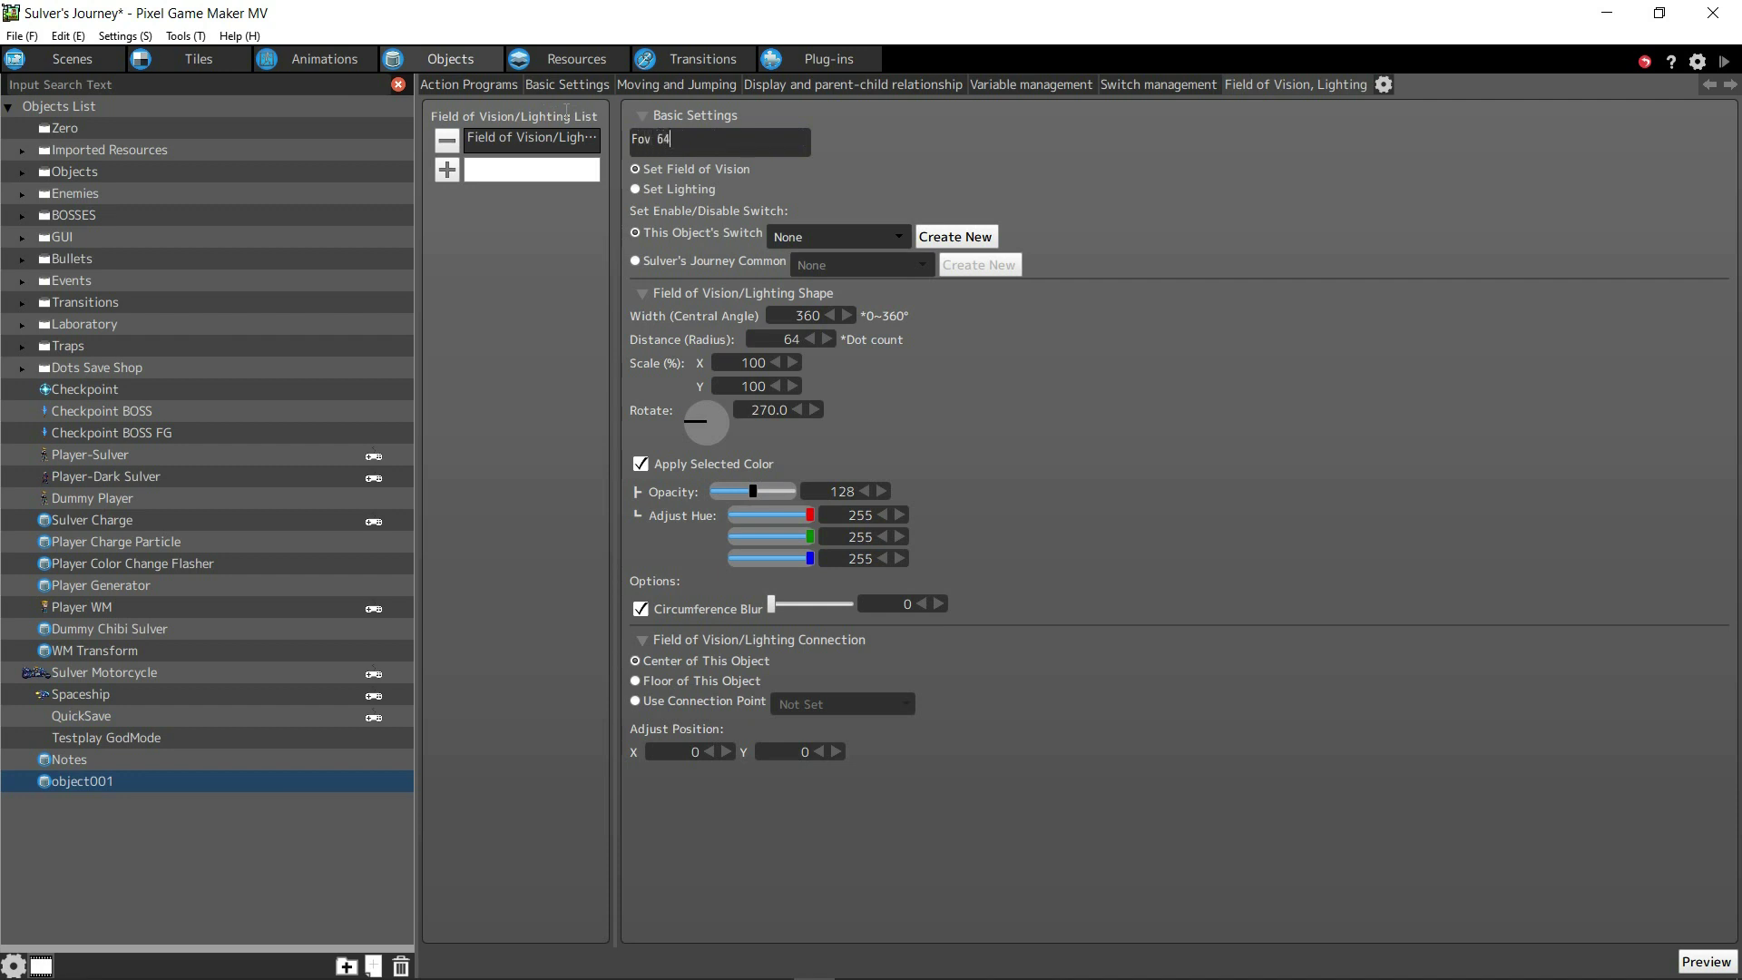
# Confirm the field of vision's name and set its enable switch to the ALWAYS ON switch of Sulver's Journey Common.
pyautogui.press('Return')
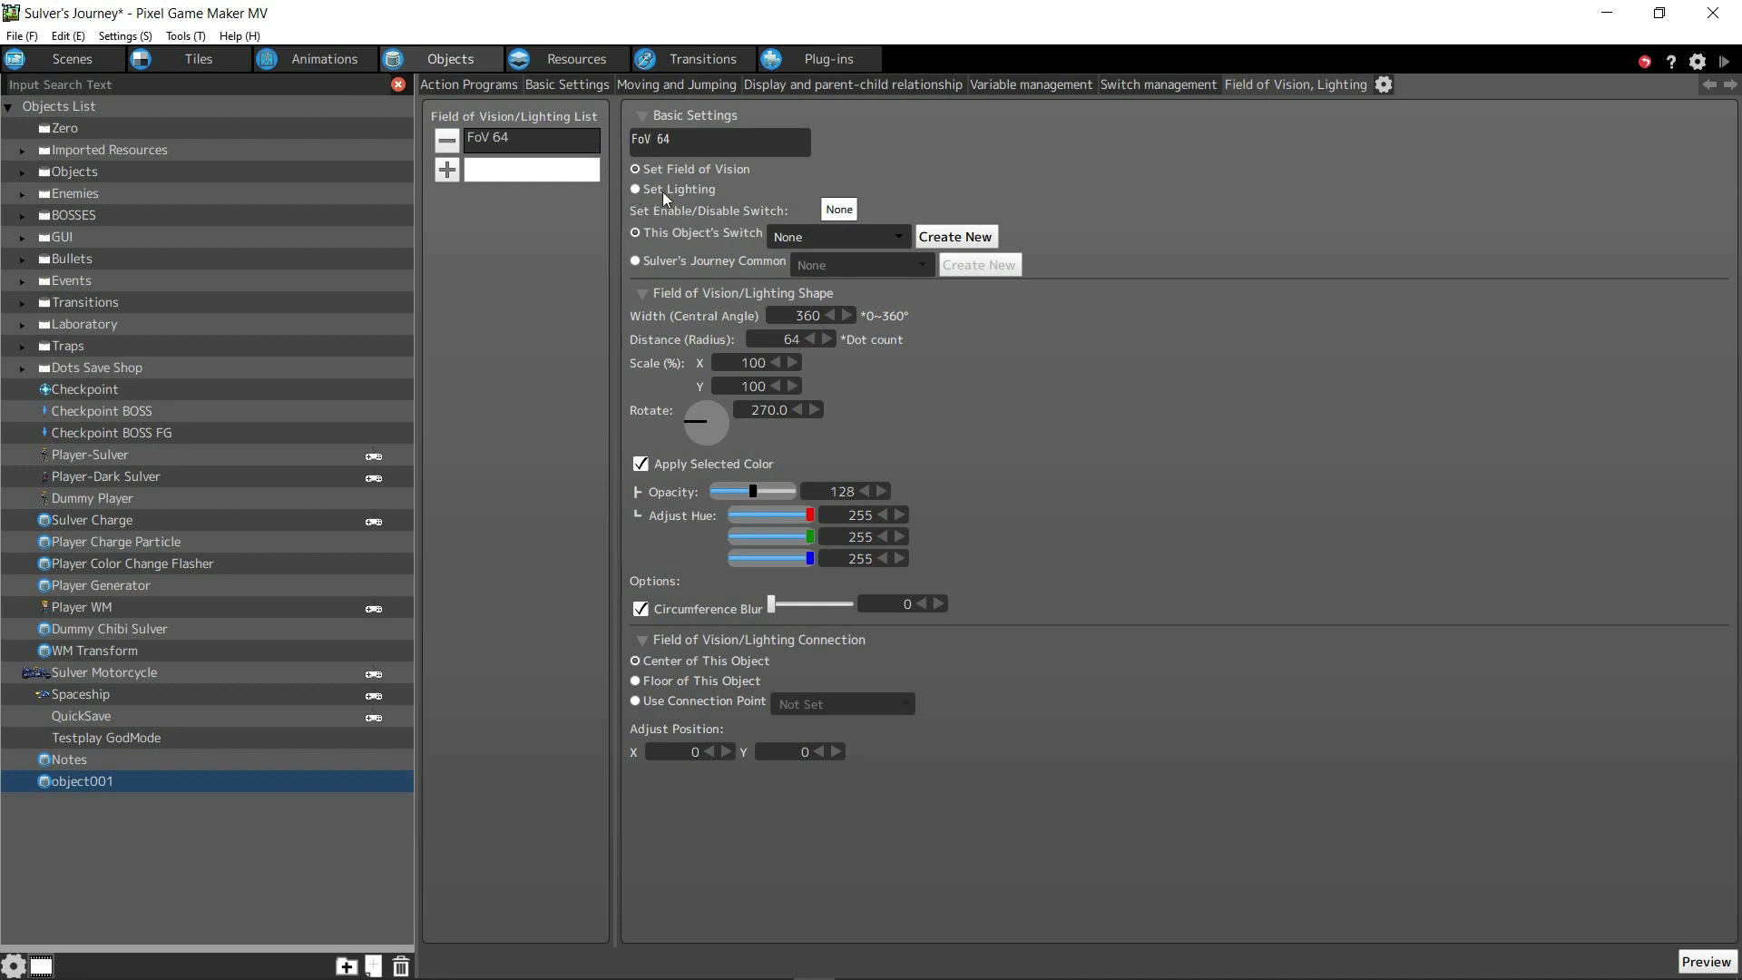
pyautogui.click(837, 262)
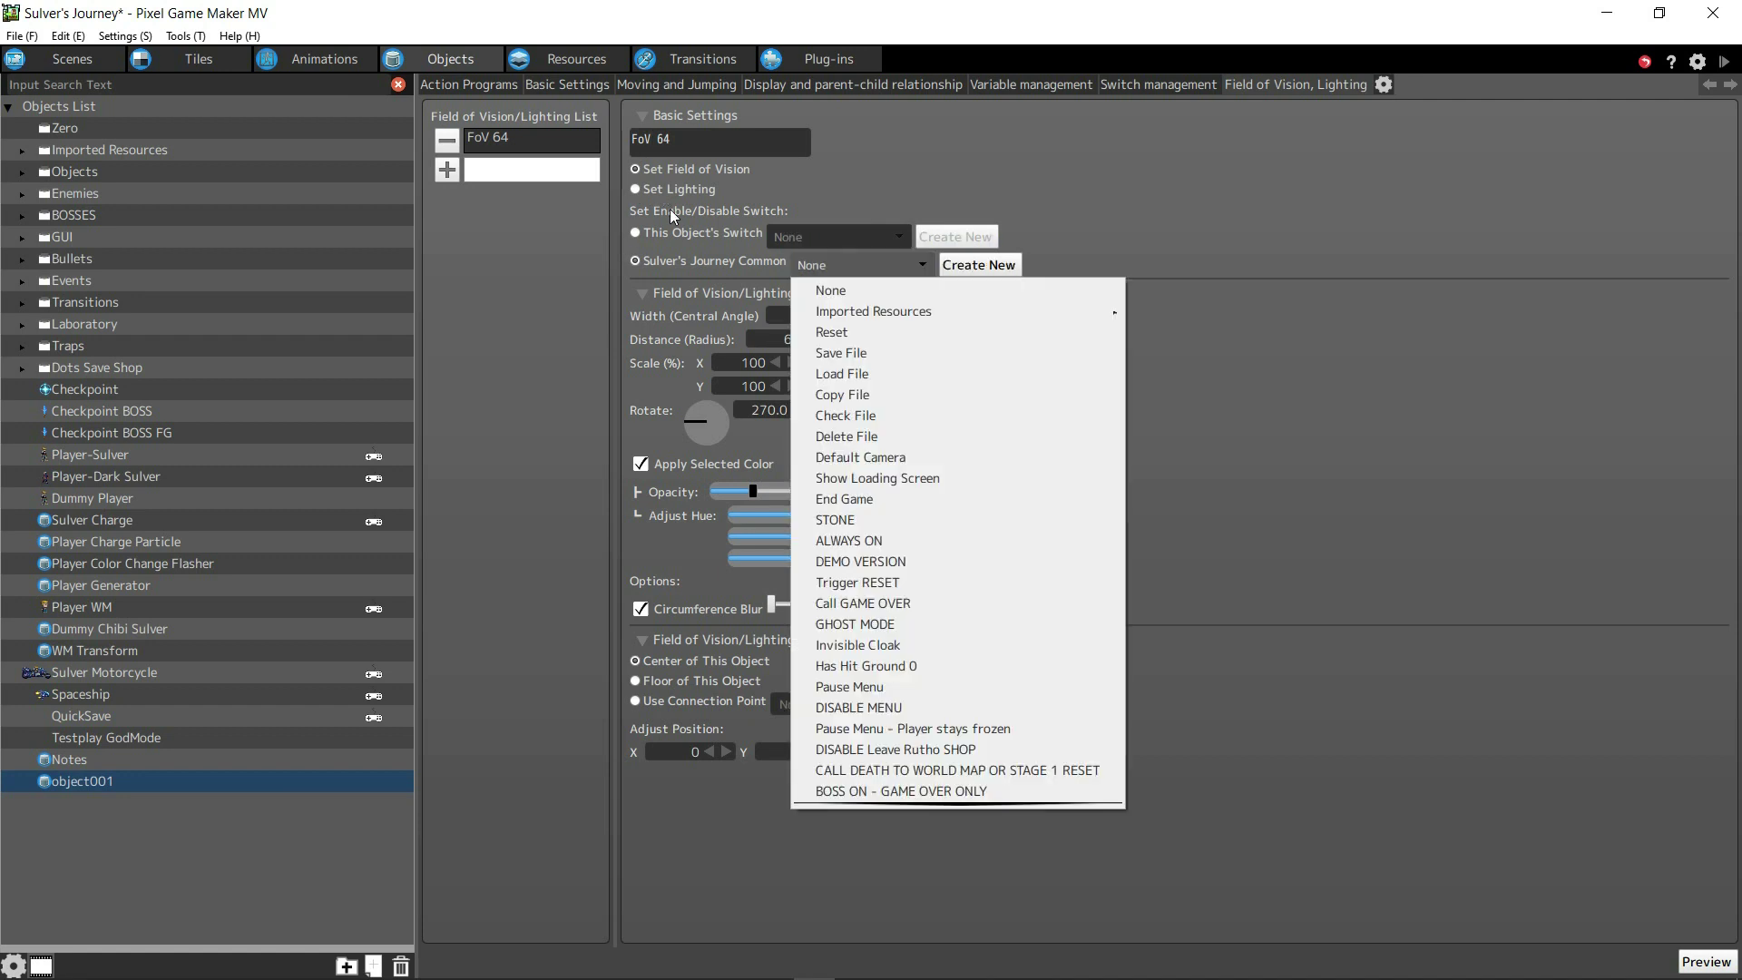
pyautogui.click(861, 541)
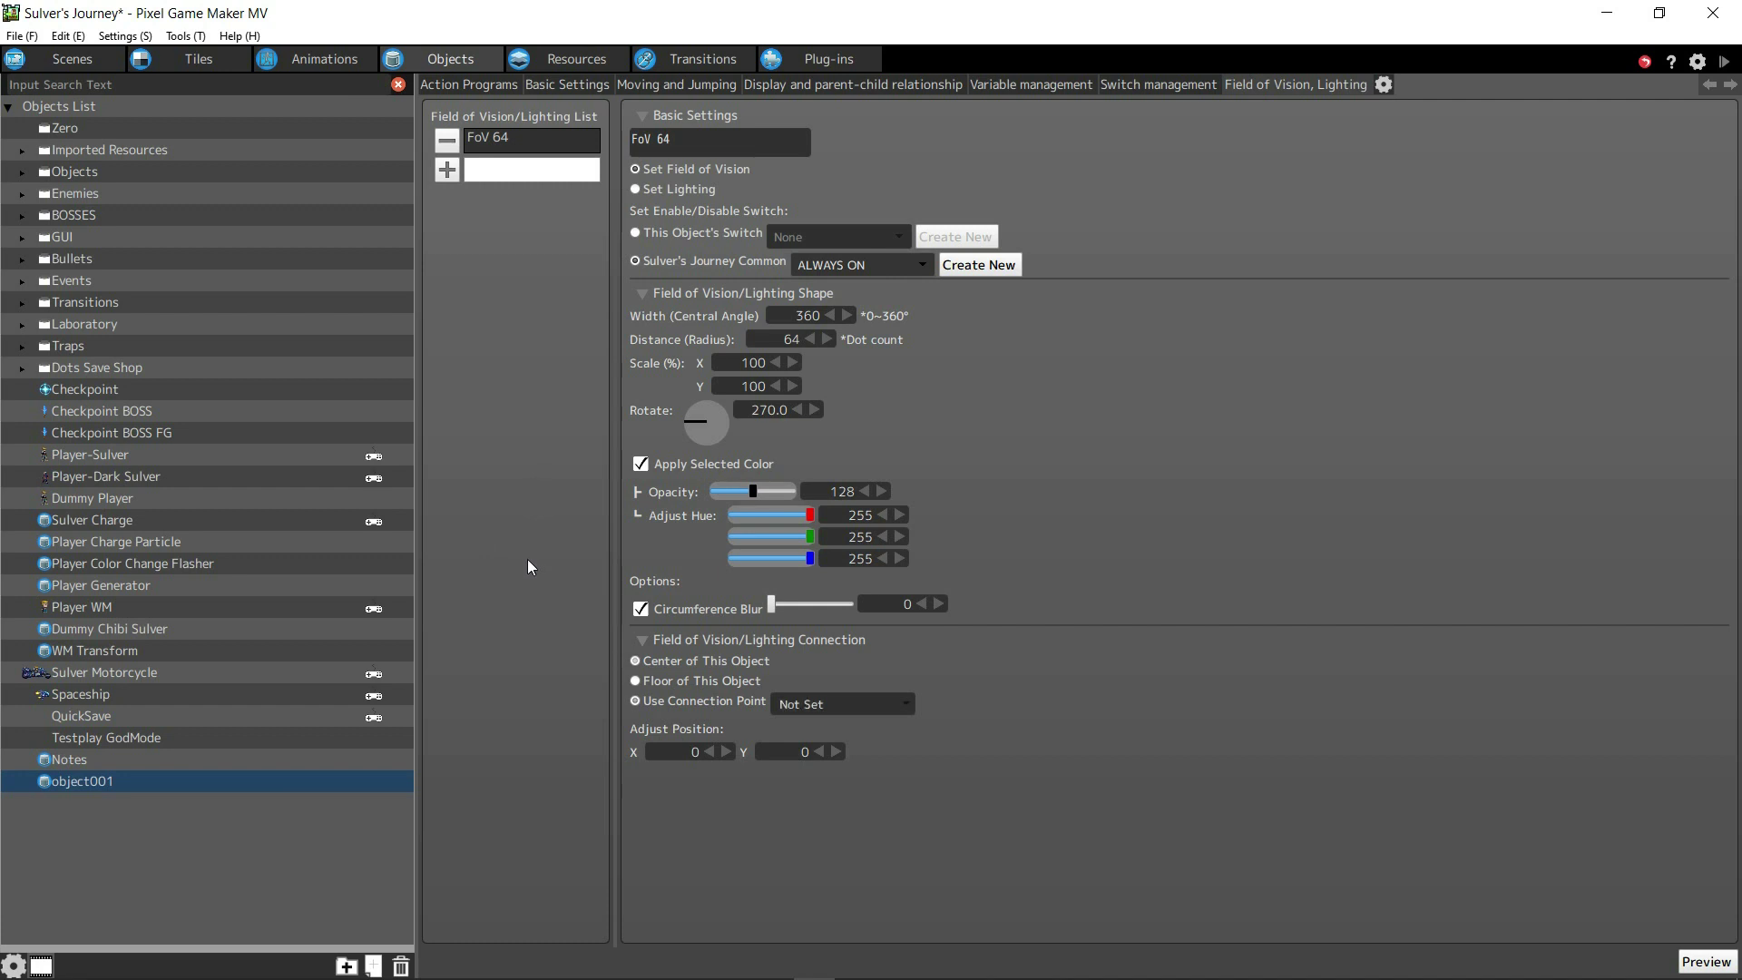
# Try connecting the field of vision to a connection point, and undo the change.
pyautogui.hotkey('alt', 'Down')
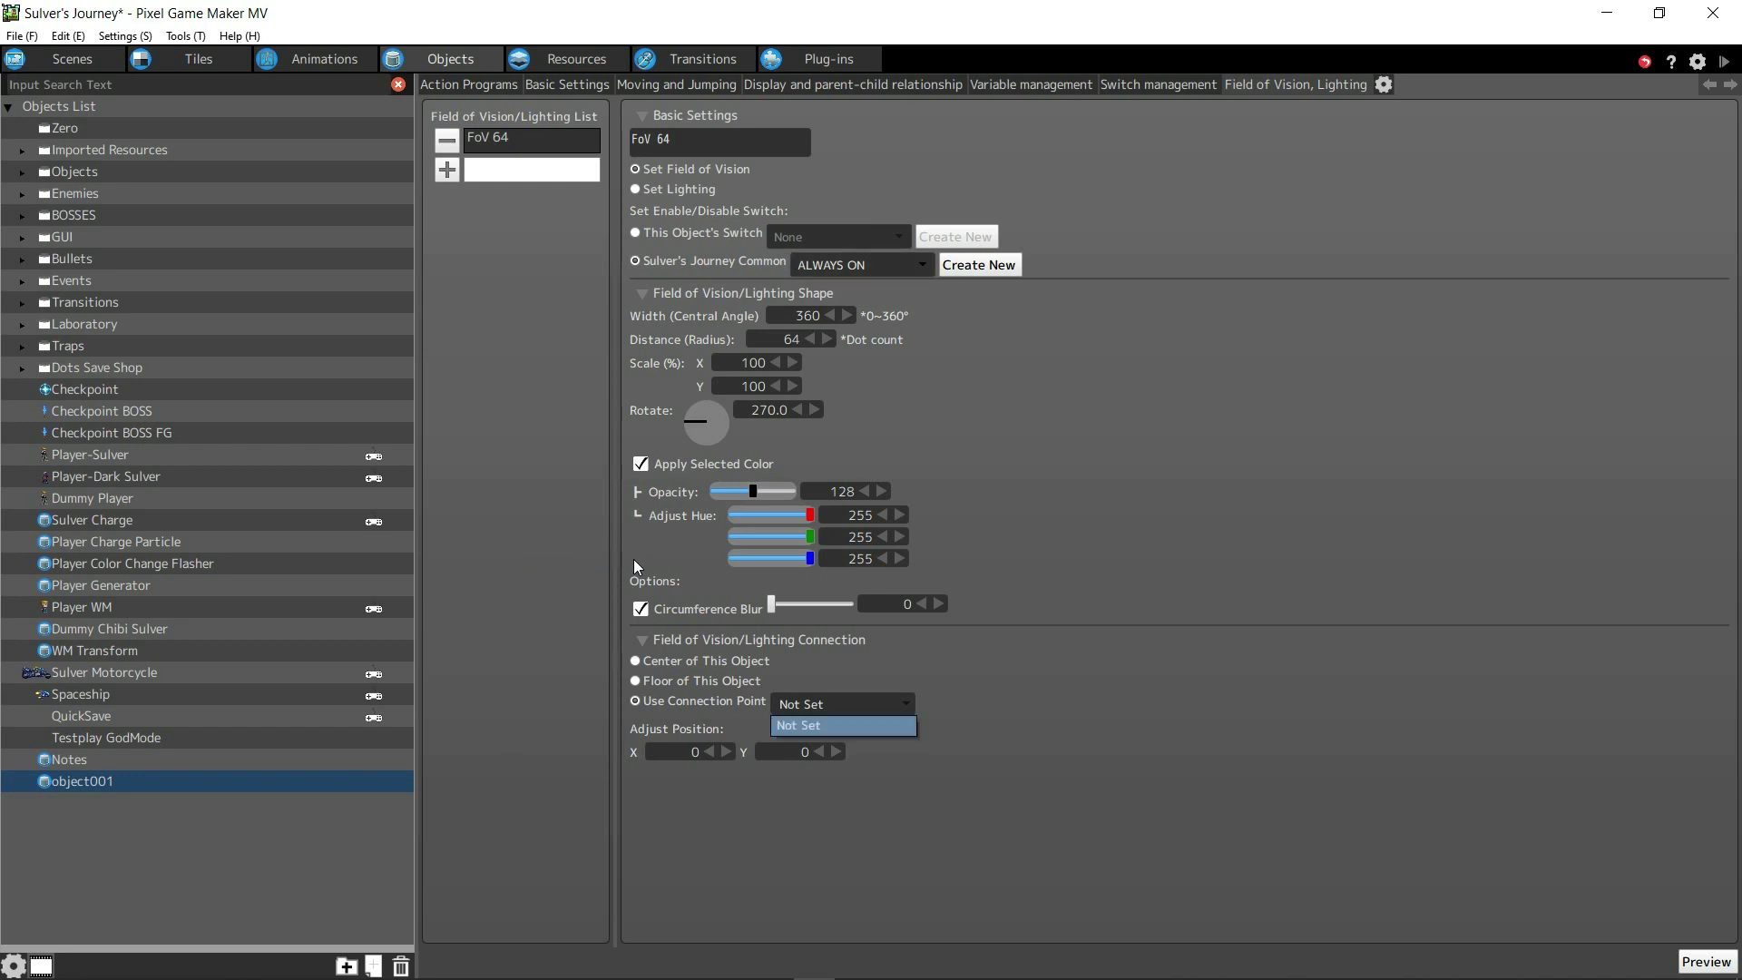
pyautogui.press('Escape')
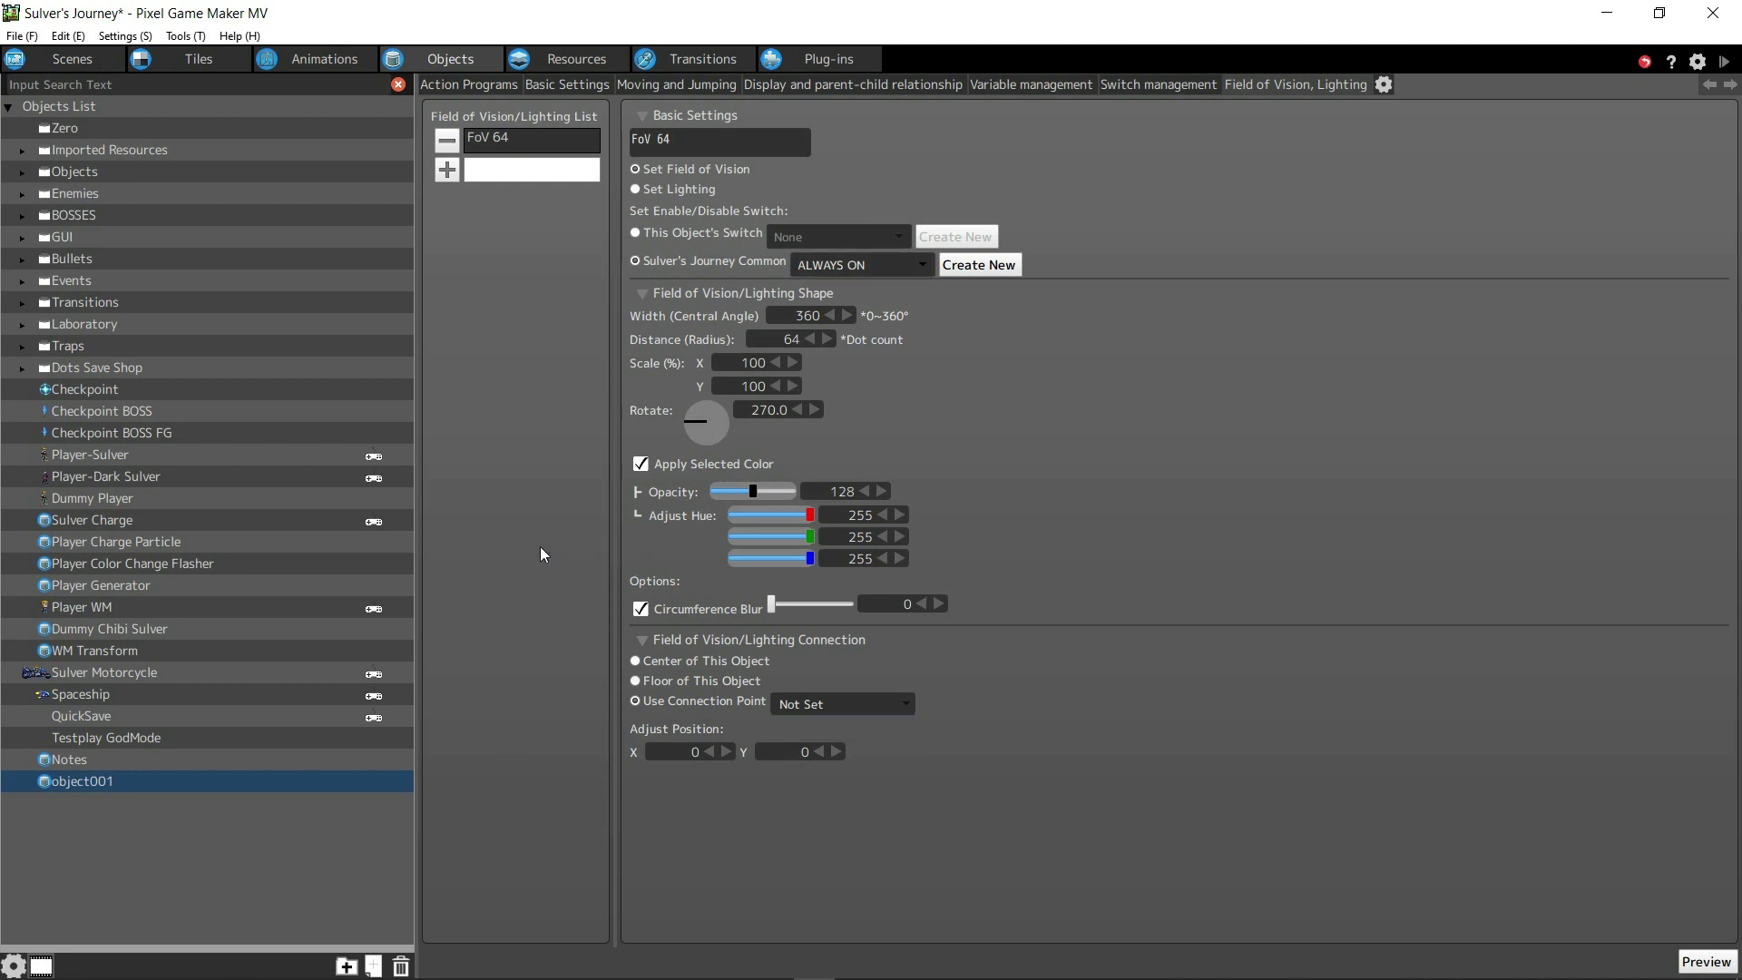
pyautogui.hotkey('ctrl', 'z')
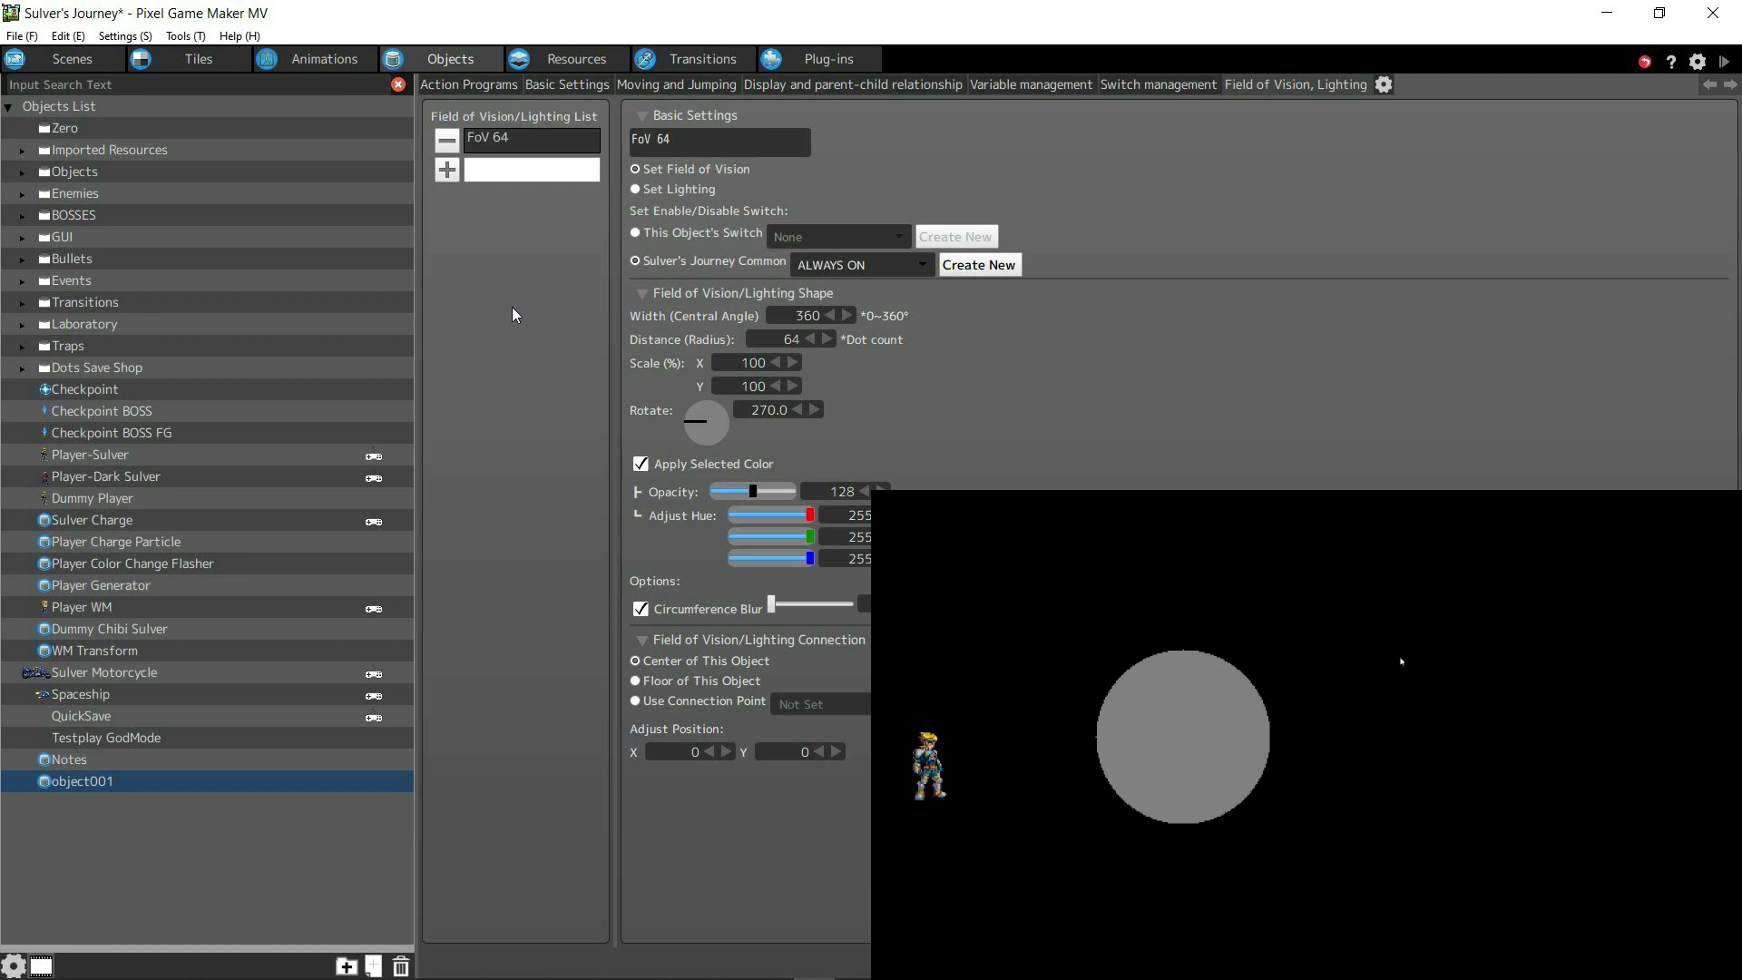
# Walk the player character in and out of the circular field of vision in the test play, and close it.
pyautogui.press('Right')
pyautogui.press('Left')
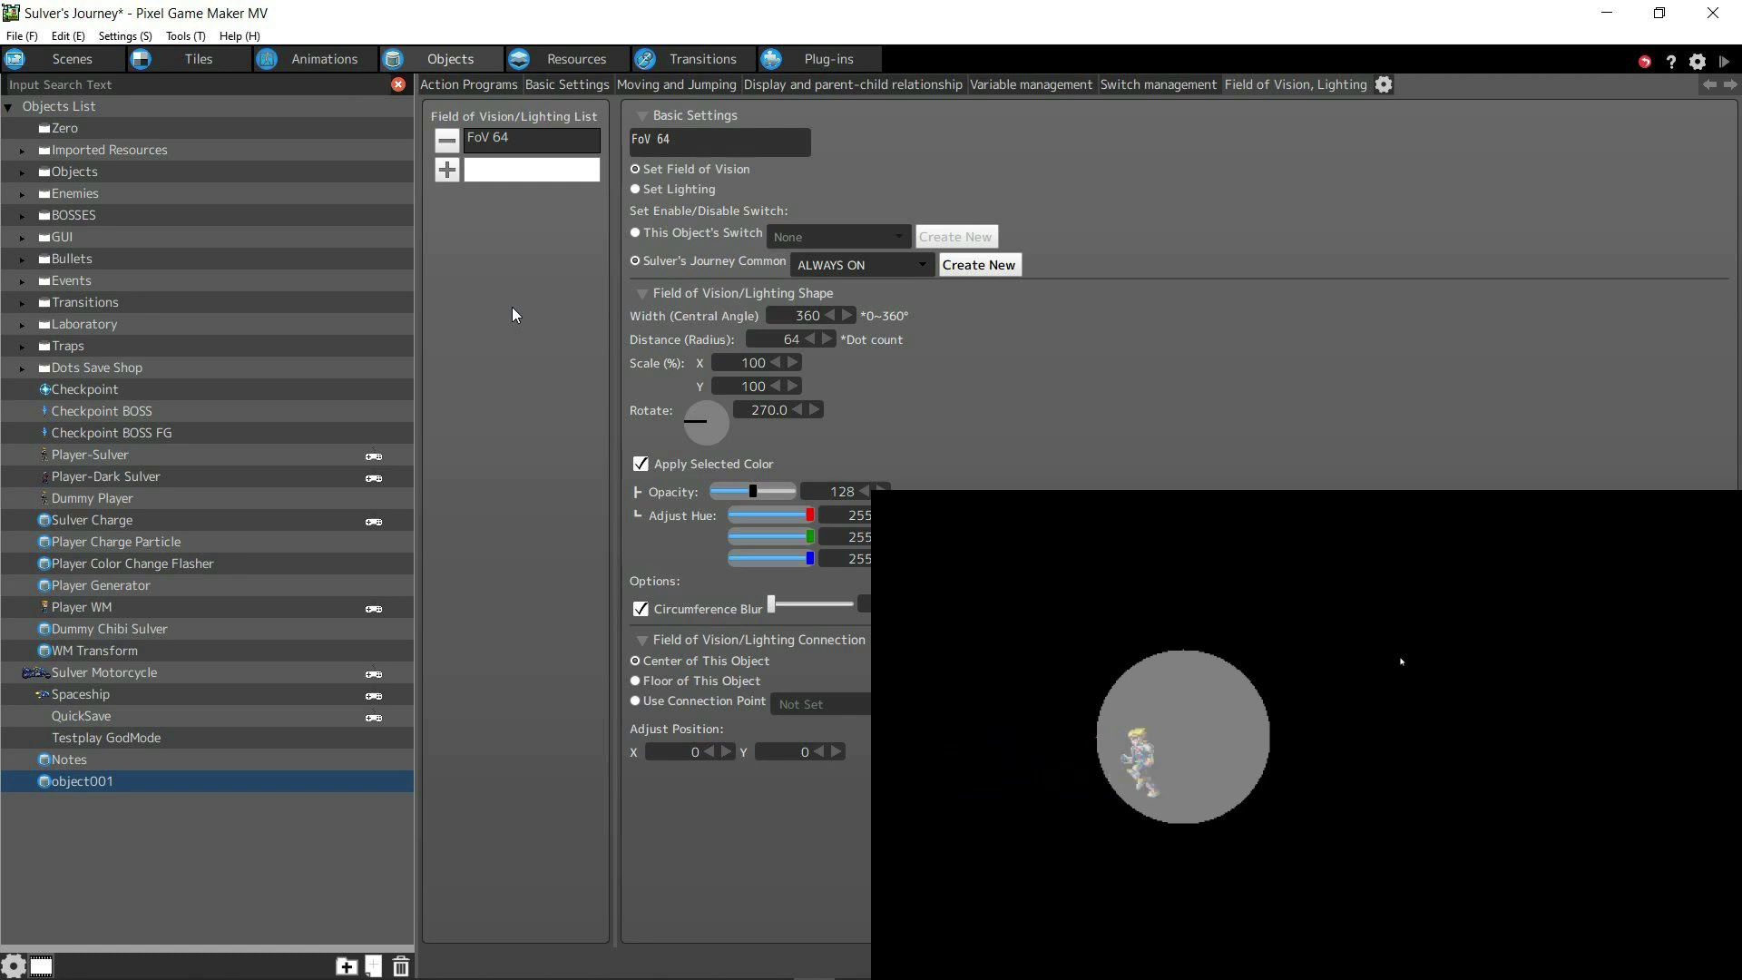
pyautogui.press('Right')
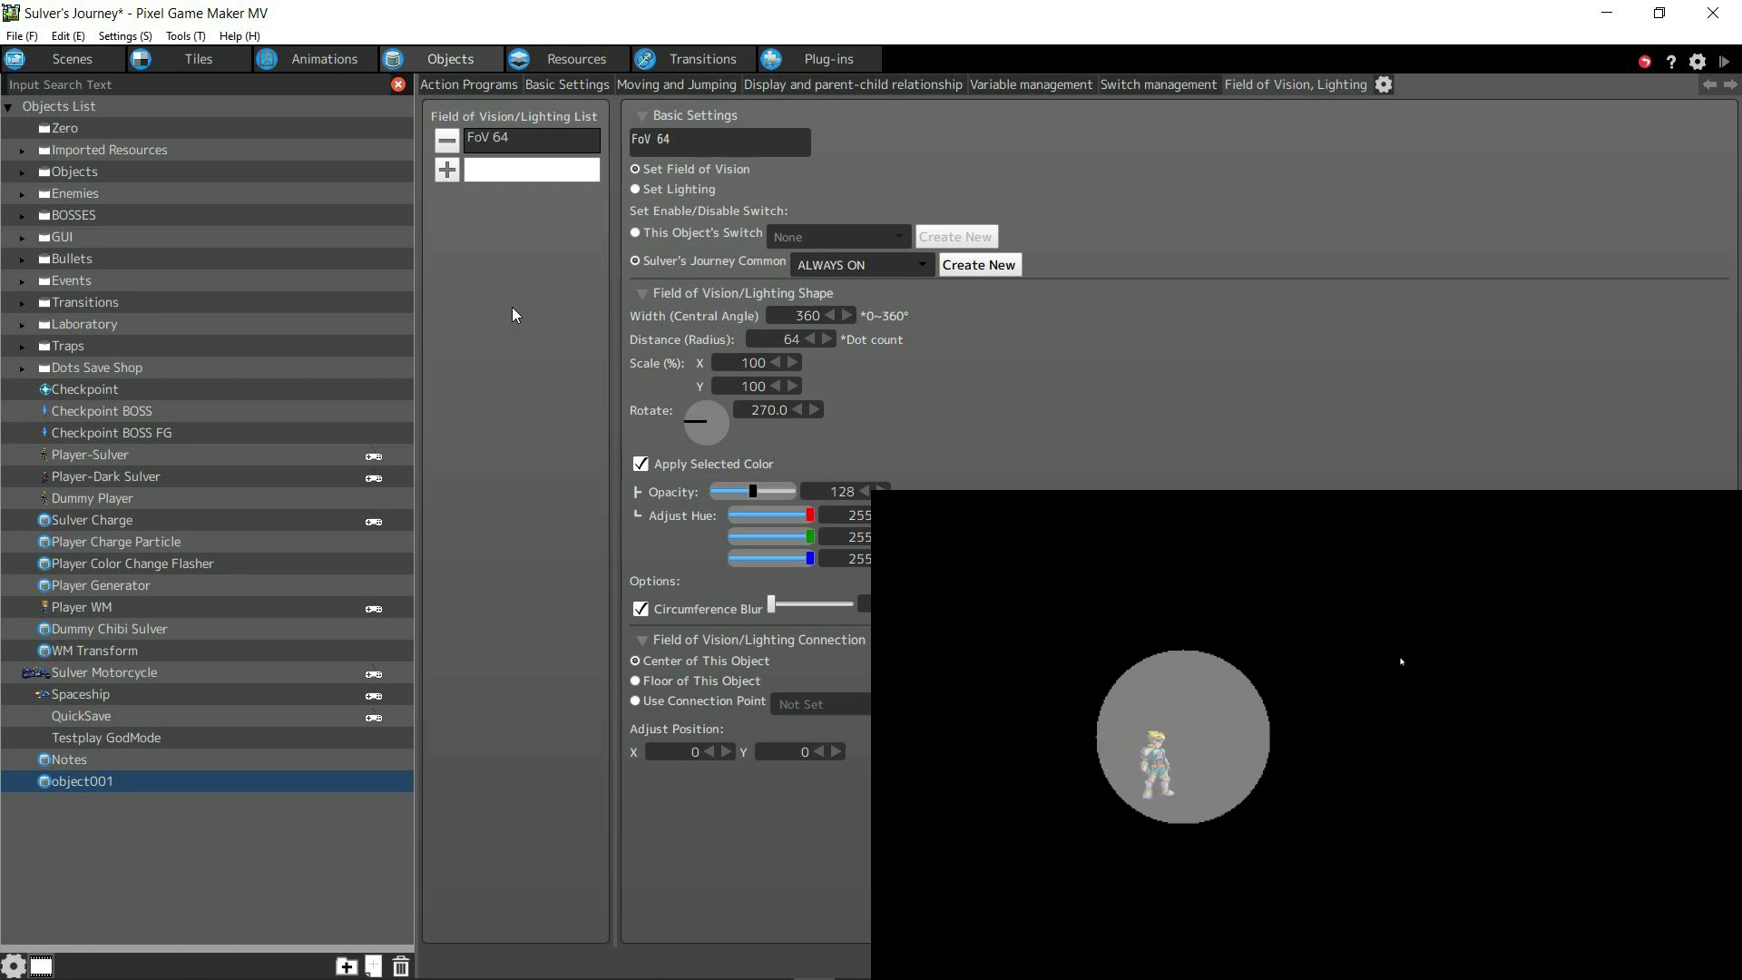
pyautogui.press('Left')
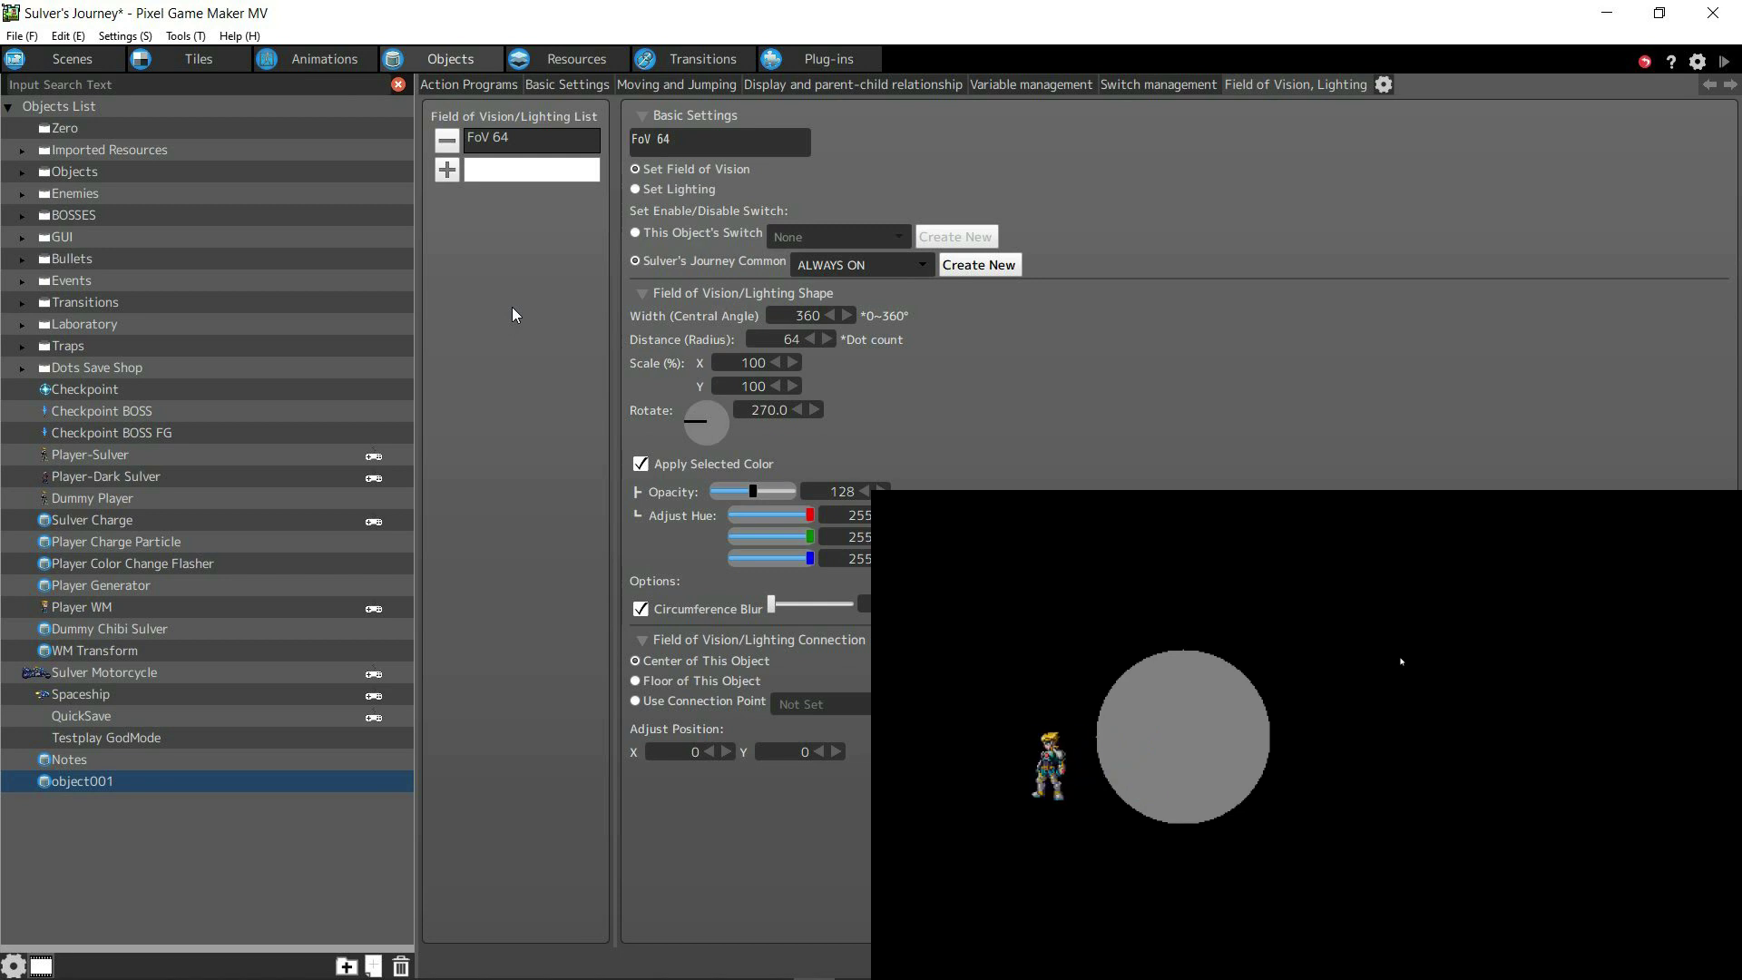
pyautogui.press('Left')
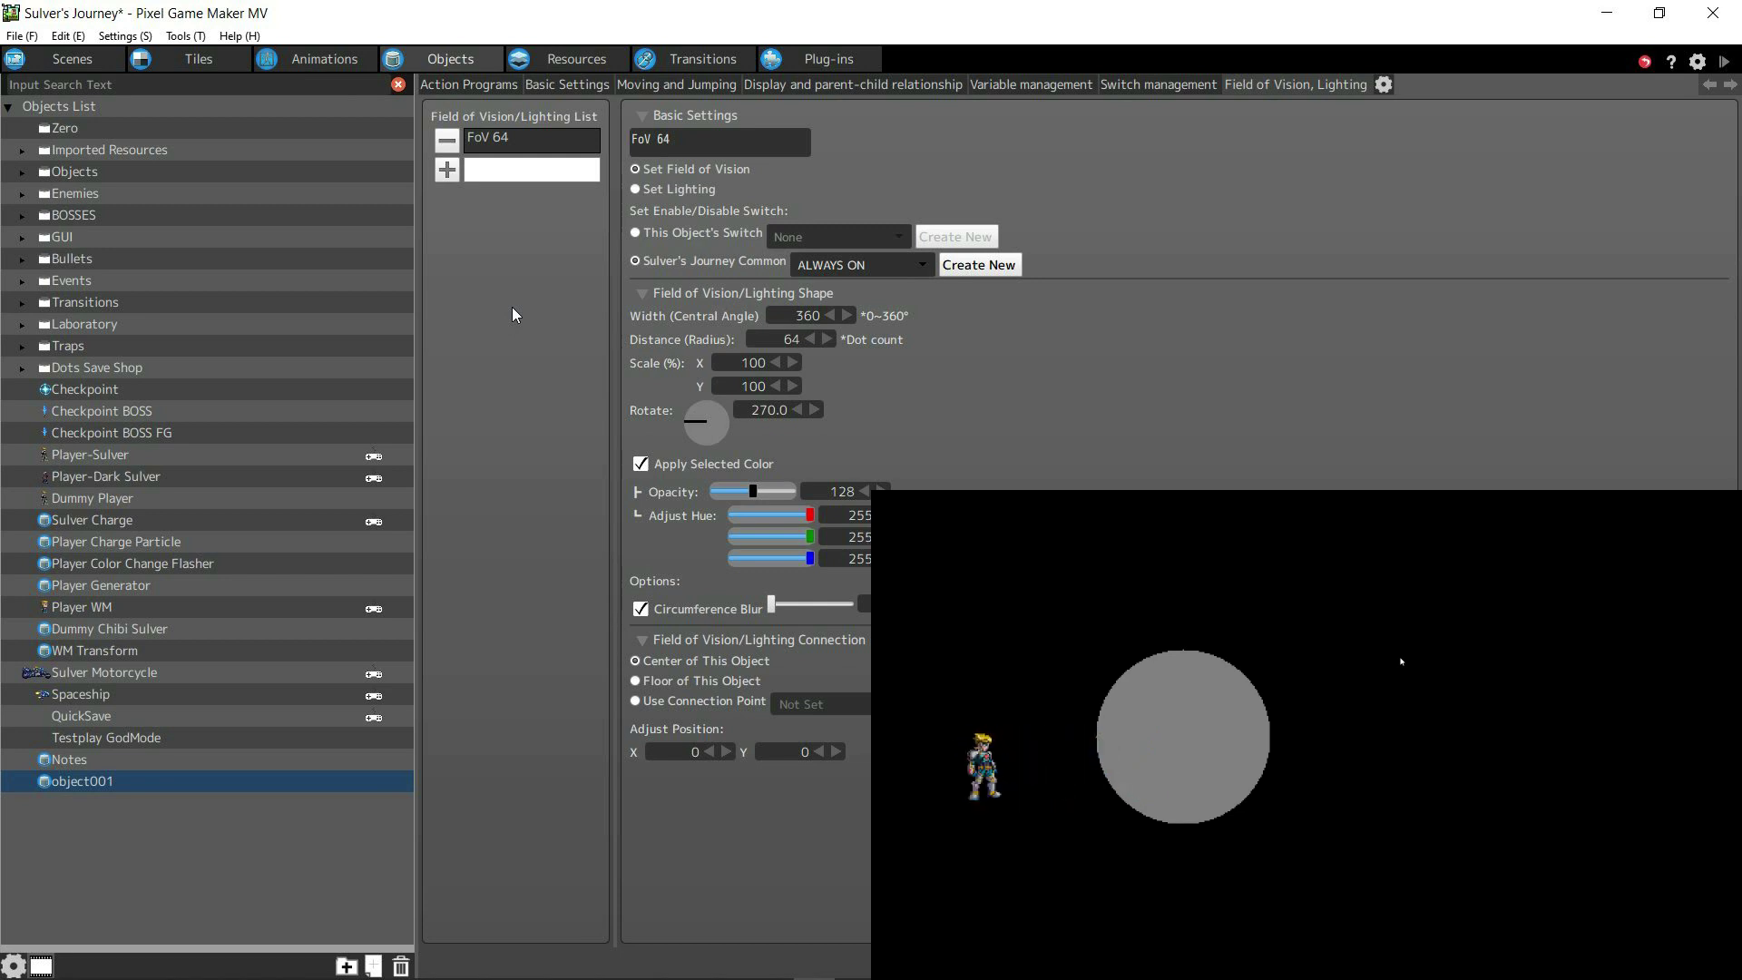
pyautogui.press('Escape')
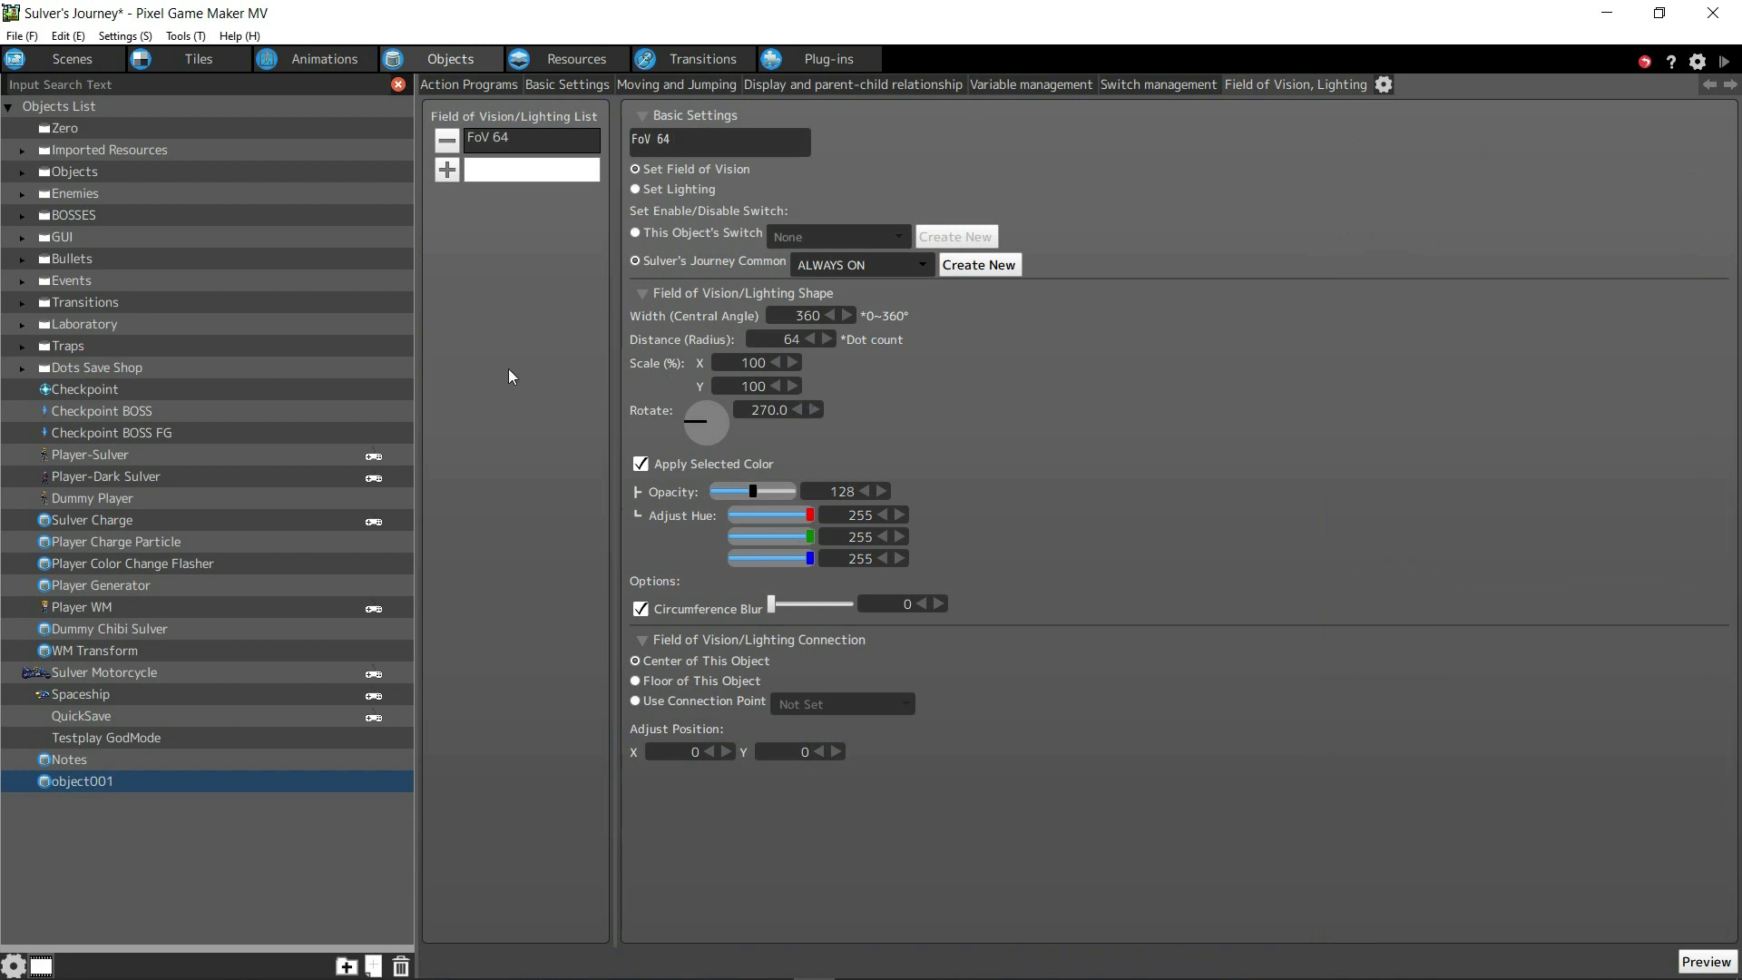
# Turn off Apply Selected Color for the FoV 64 field of vision.
pyautogui.press('space')
pyautogui.press('space')
pyautogui.press('space')
pyautogui.press('space')
pyautogui.press('space')
pyautogui.press('space')
pyautogui.press('space')
pyautogui.press('space')
pyautogui.press('space')
pyautogui.press('space')
pyautogui.press('space')
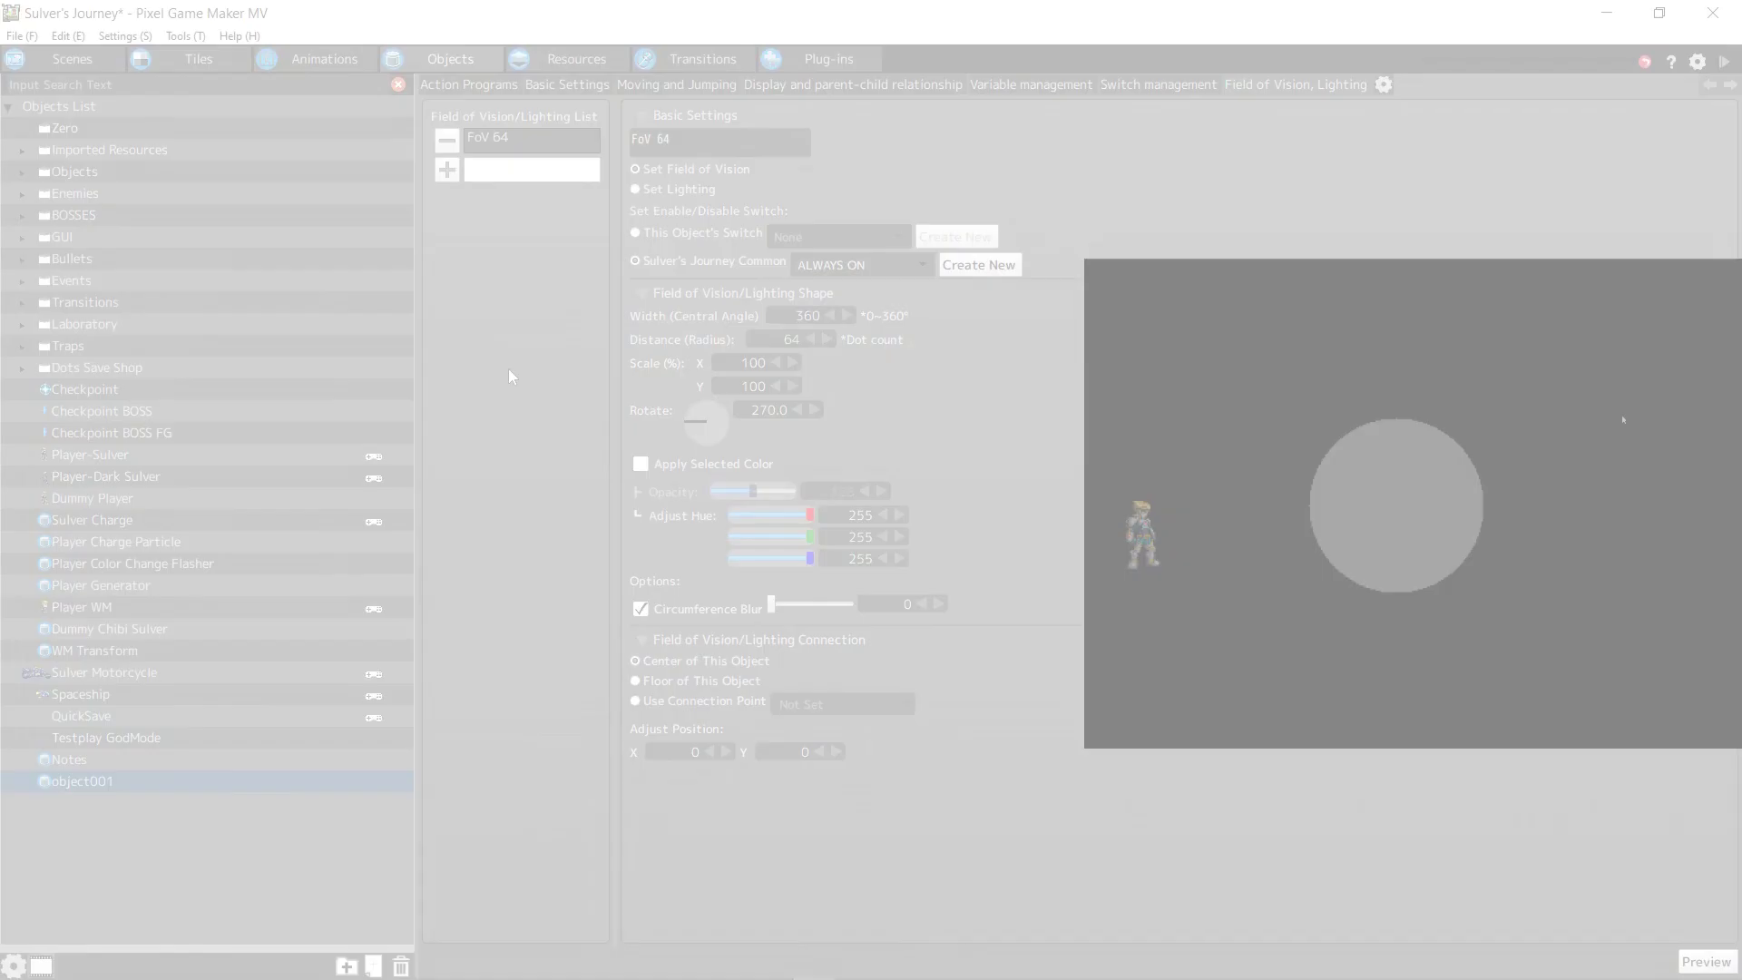
pyautogui.press('space')
pyautogui.press('space')
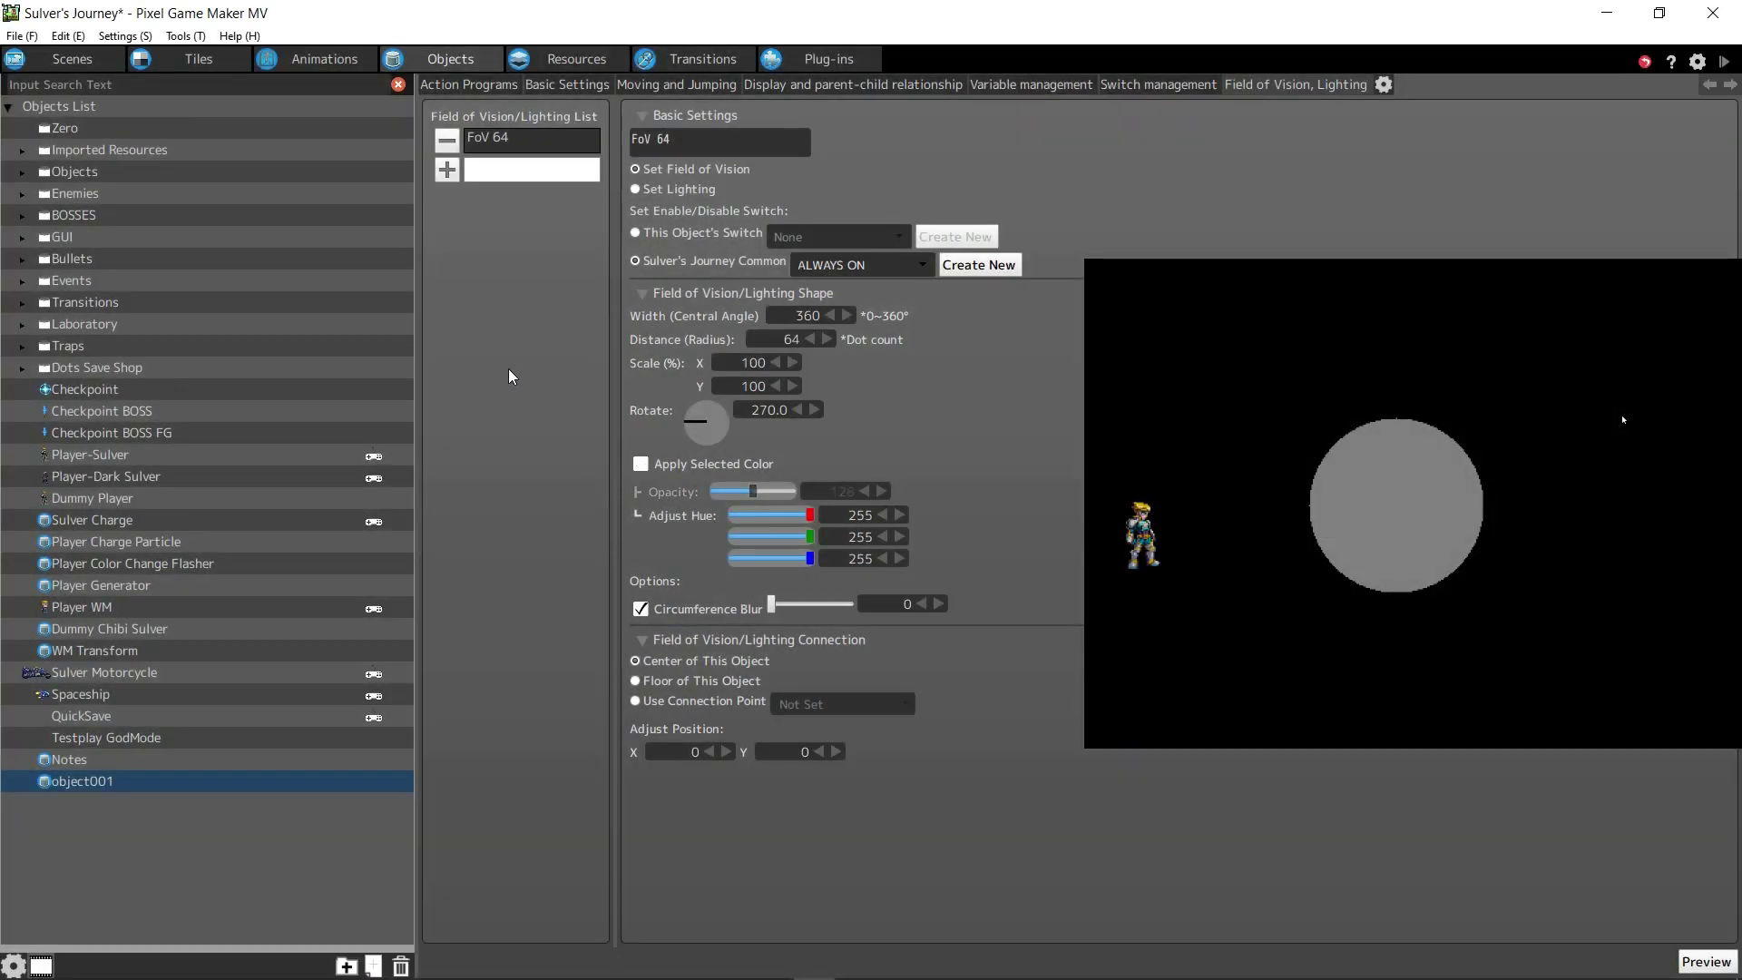
pyautogui.press('space')
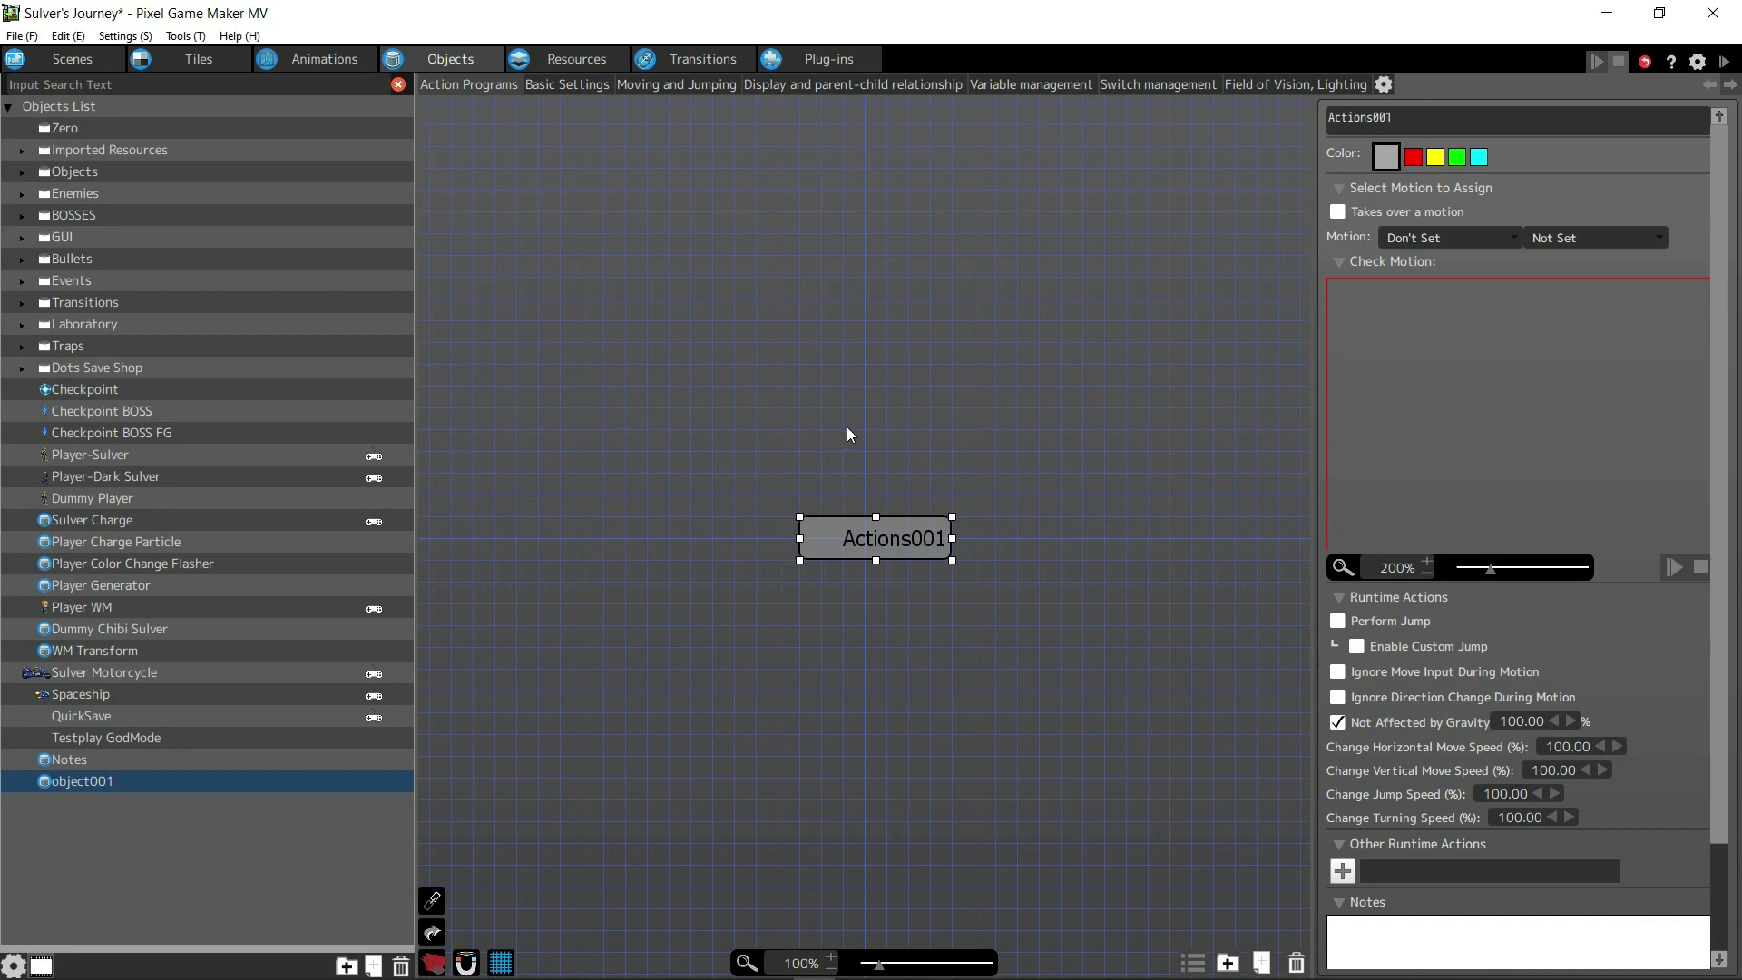
# Rename the Actions001 action of the new object as -0-.
pyautogui.click(743, 433)
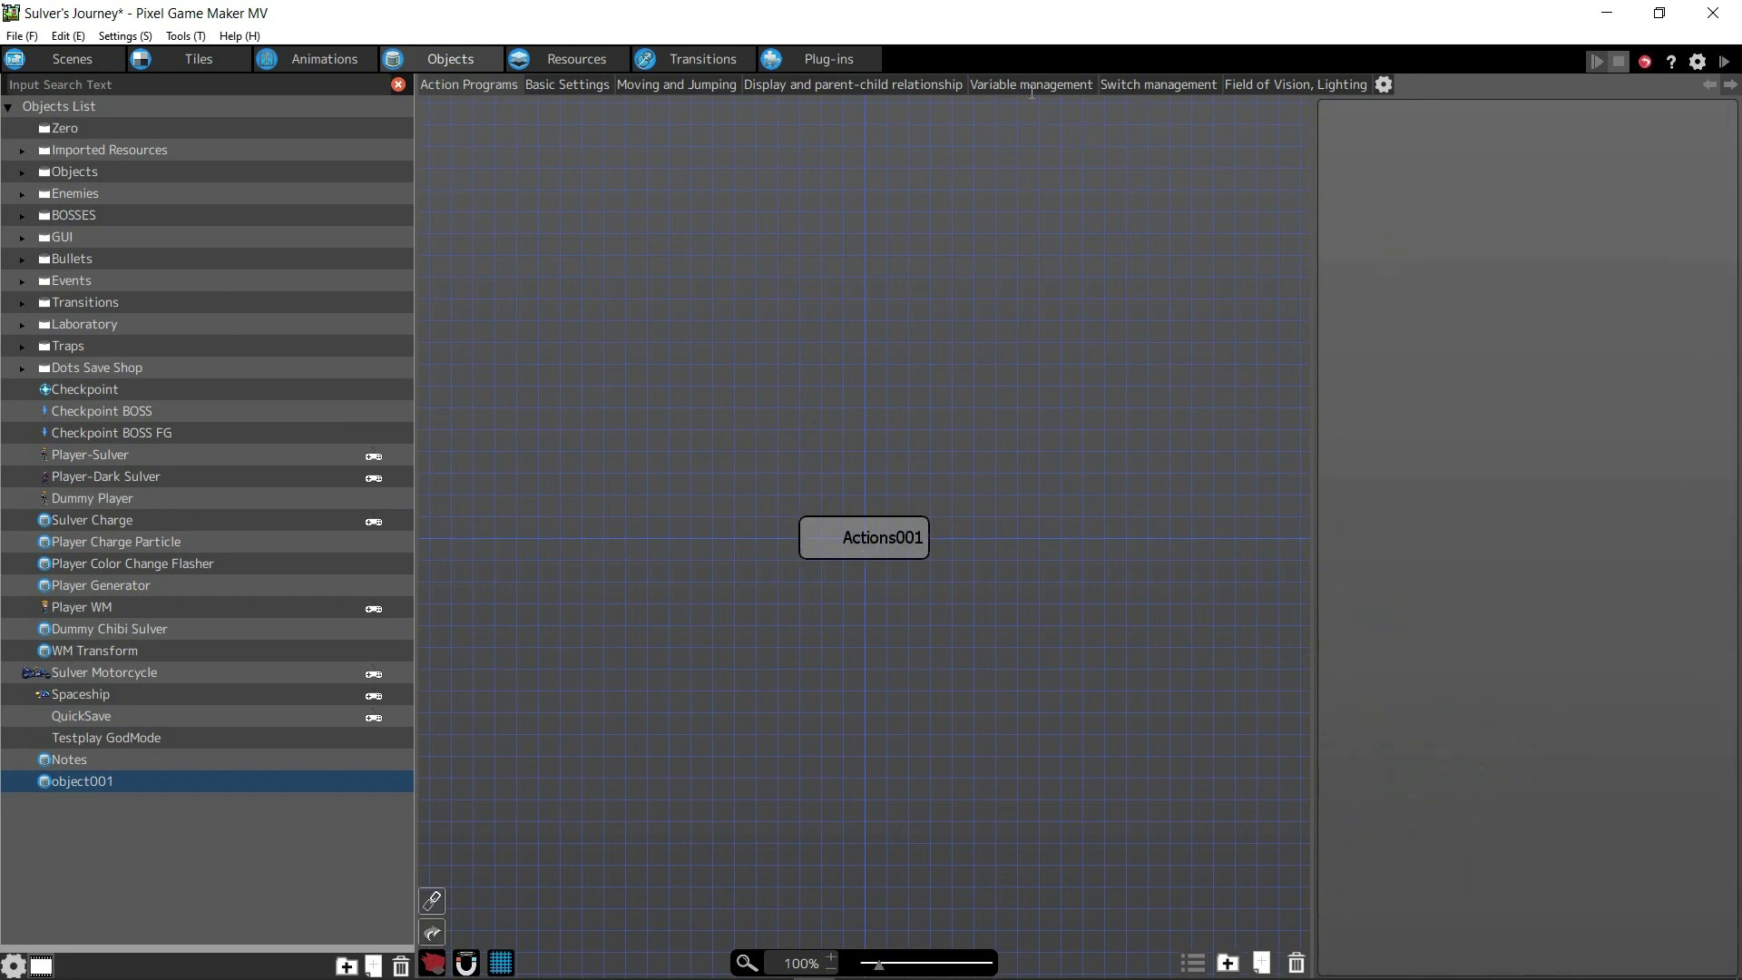
pyautogui.click(814, 531)
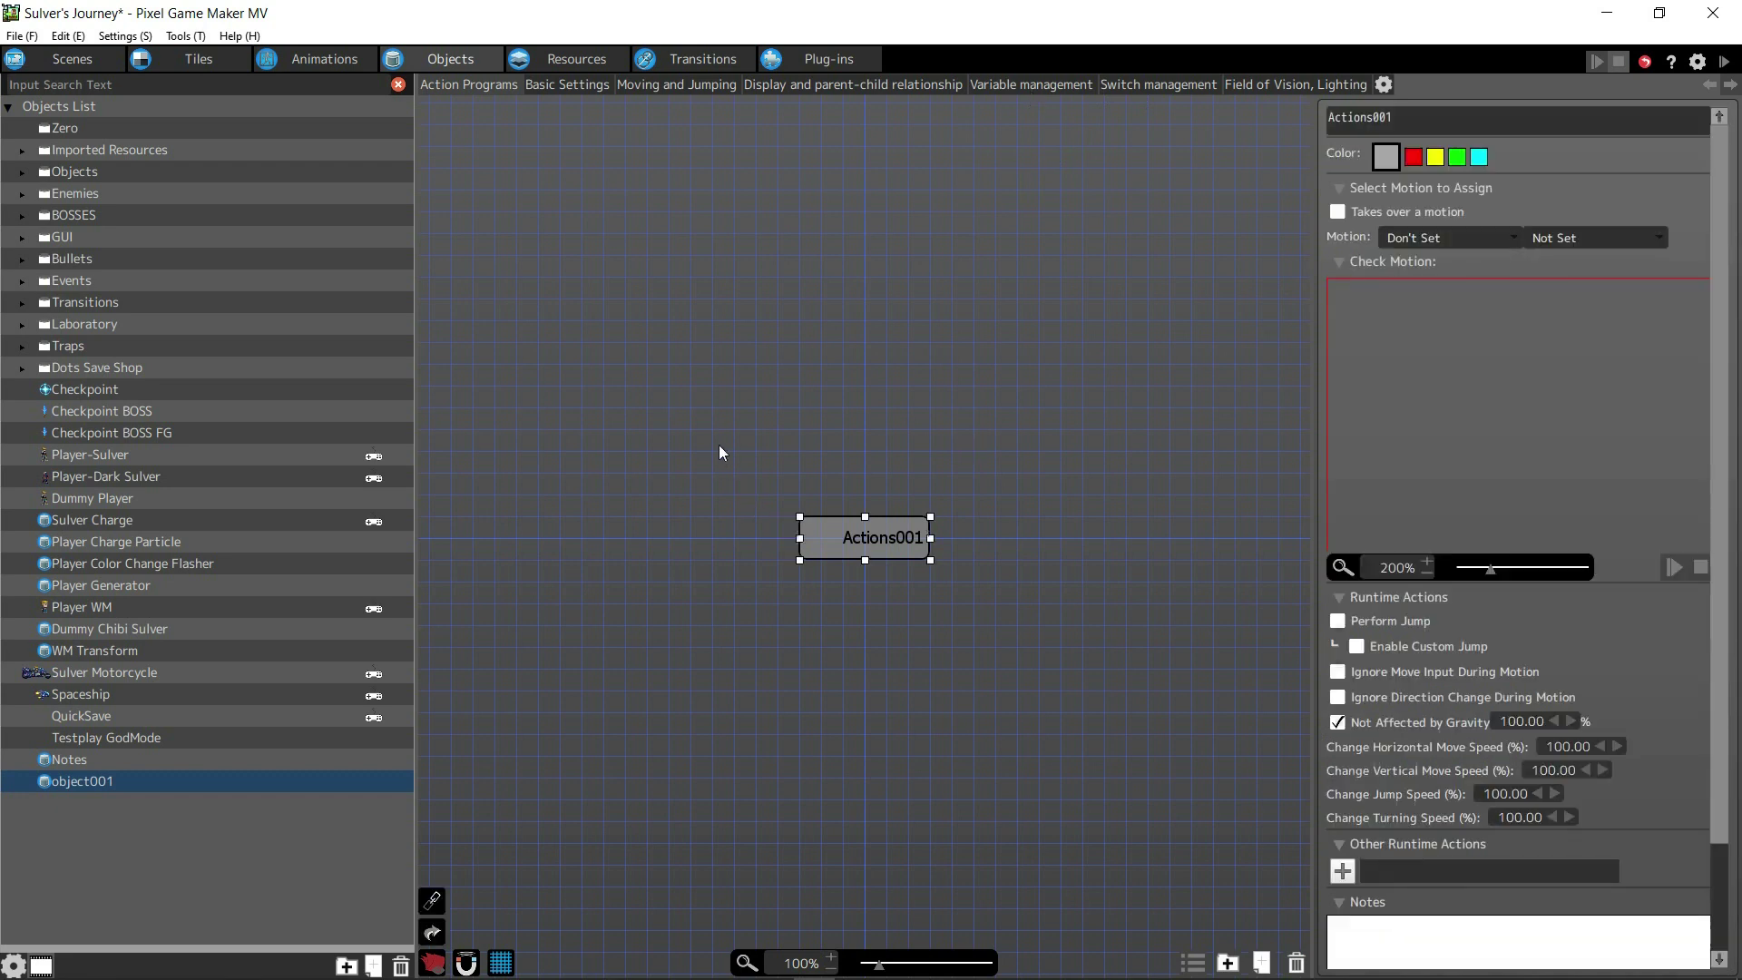
pyautogui.click(1138, 107)
pyautogui.click(817, 531)
pyautogui.moveTo(1399, 117); pyautogui.dragTo(1030, 91)
pyautogui.write('-0-')
pyautogui.press('Return')
# Duplicate the -0- action and place the copy aligned directly below it.
pyautogui.click(704, 432)
pyautogui.hotkey('ctrl', 'a')
pyautogui.hotkey('ctrl', 'c')
pyautogui.hotkey('ctrl', 'v')
pyautogui.click(666, 492)
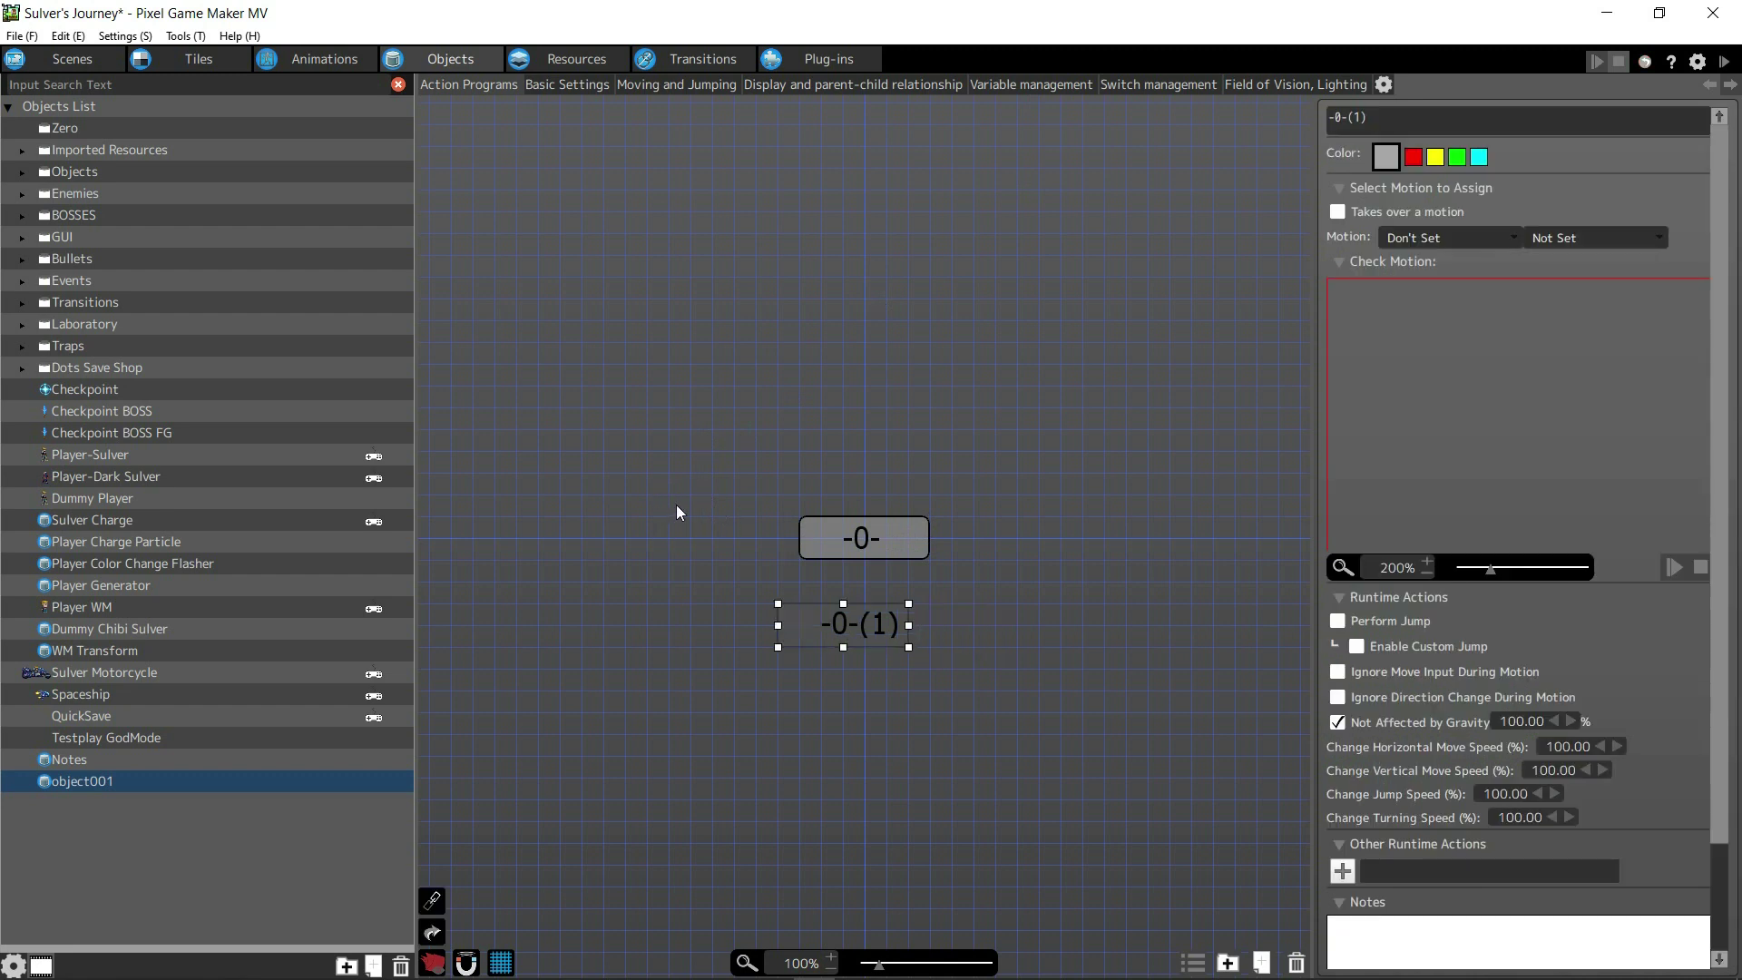
pyautogui.scroll(2, 626, 681)
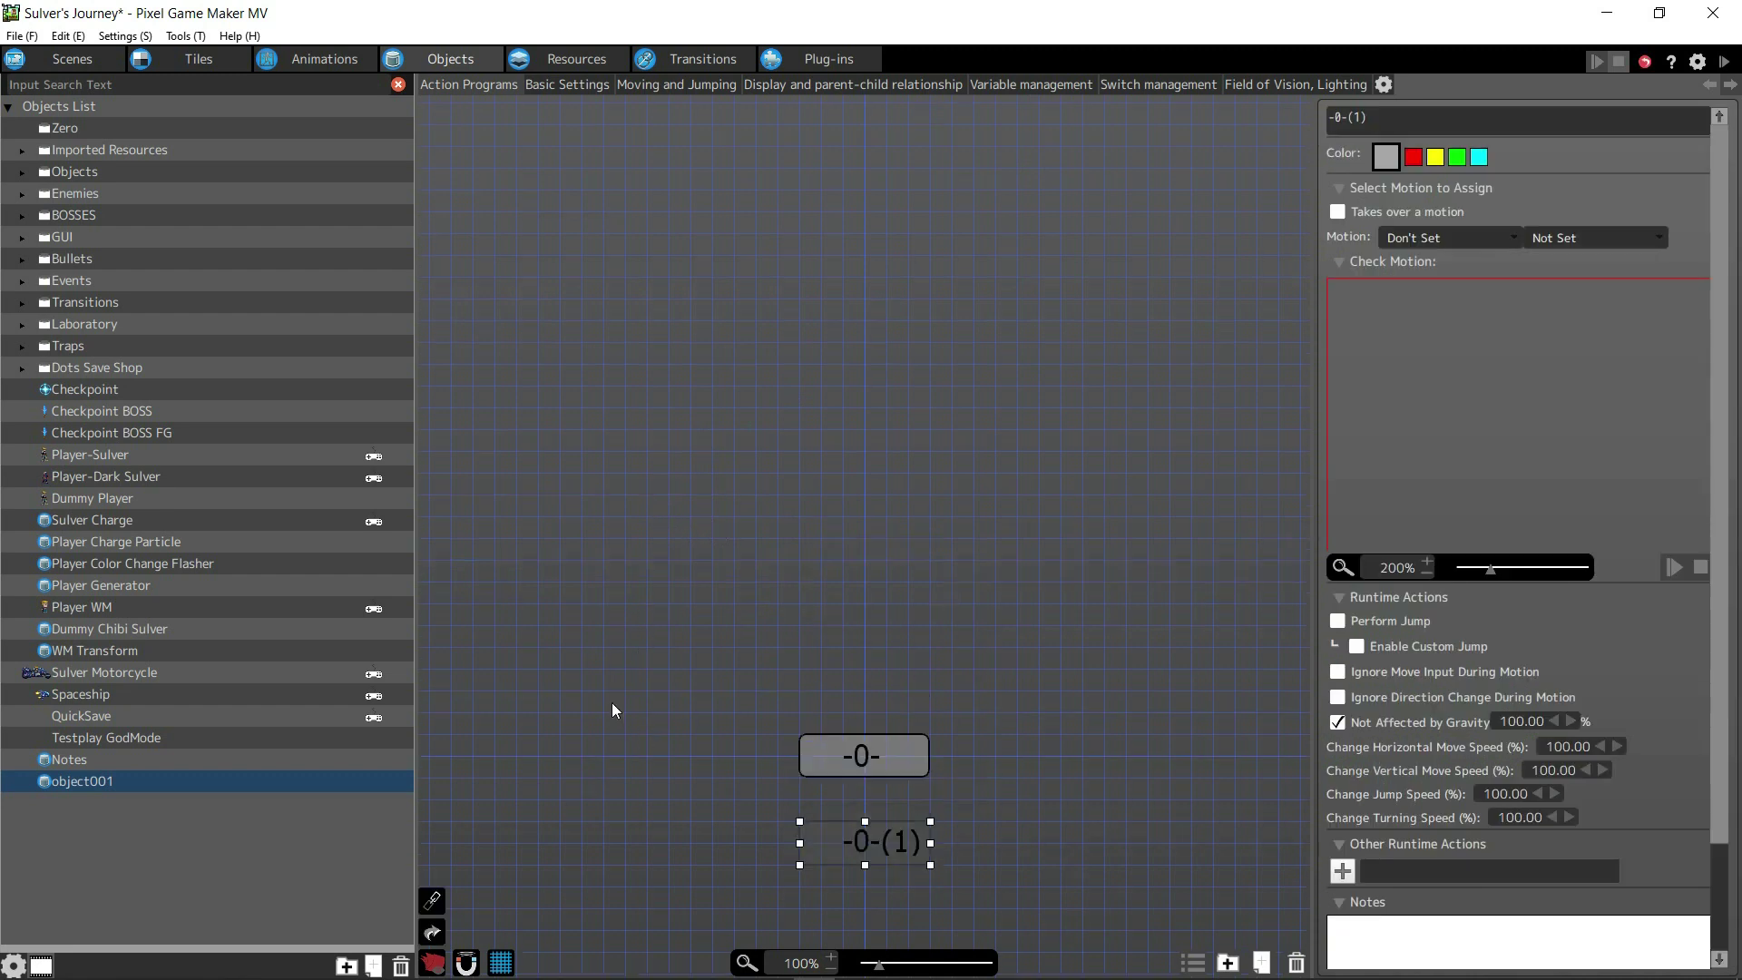
pyautogui.scroll(-2, 676, 669)
pyautogui.click(803, 542)
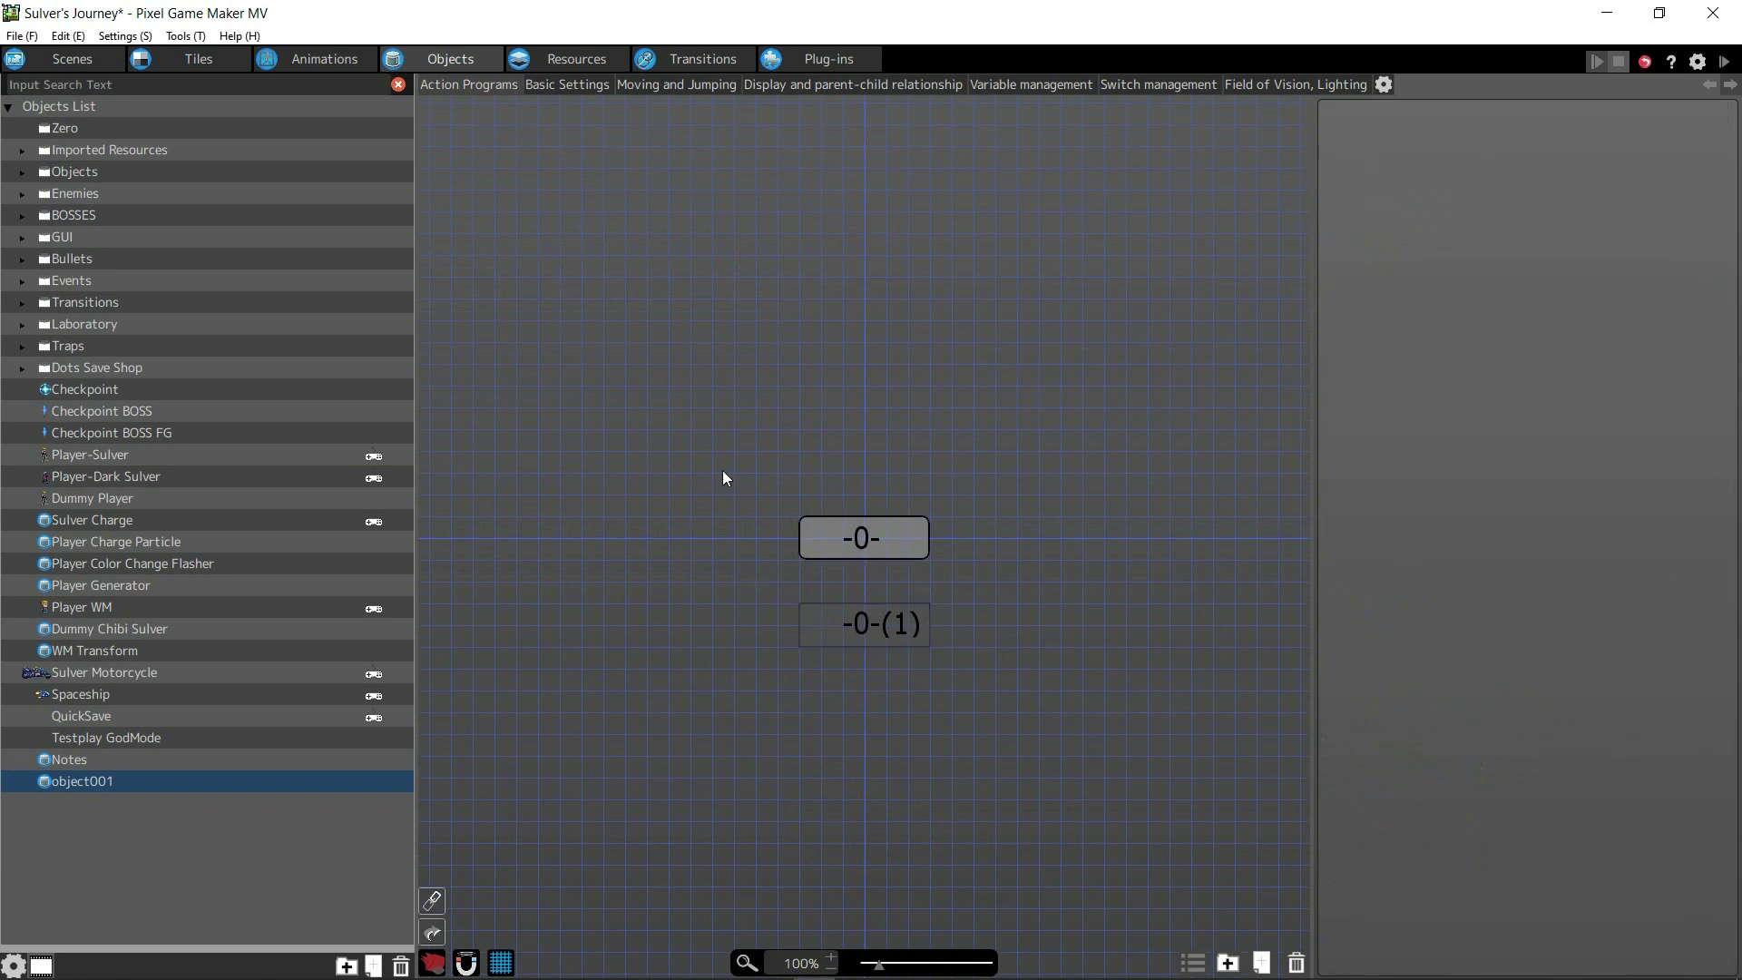
# Link the -0- action to its copy with a Discovered Other Objects condition that uses the FoV 64 field of vision.
pyautogui.rightClick(879, 537)
pyautogui.click(910, 570)
pyautogui.click(869, 623)
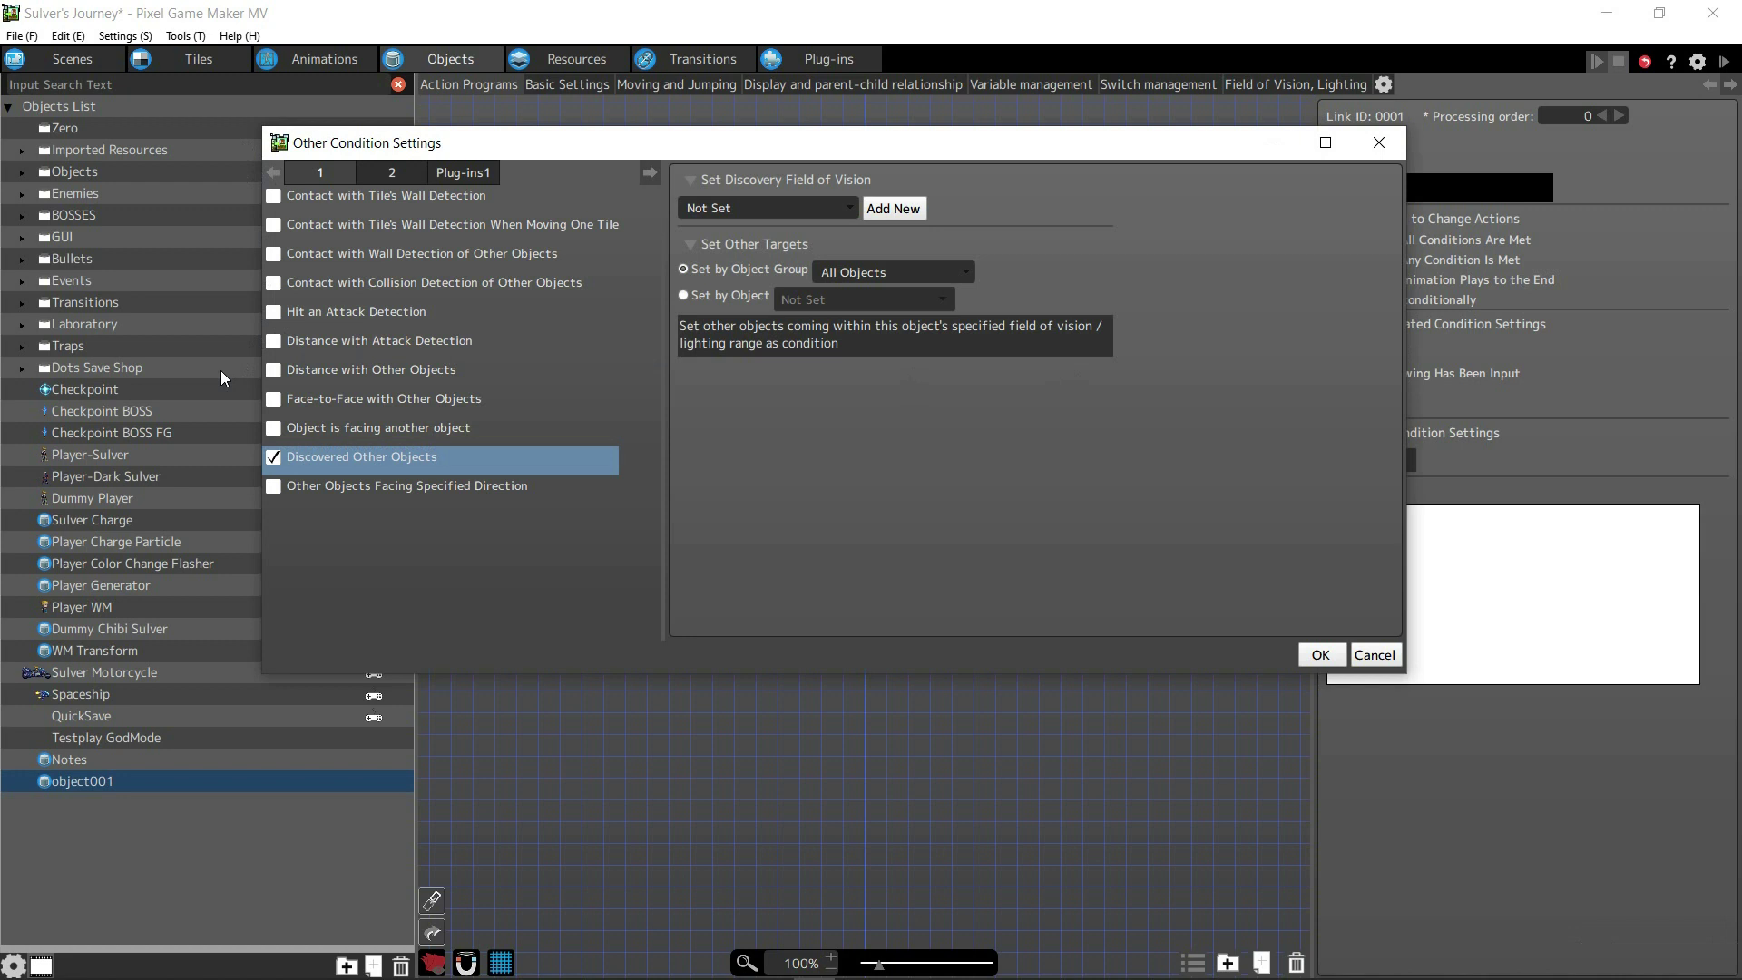
pyautogui.click(800, 207)
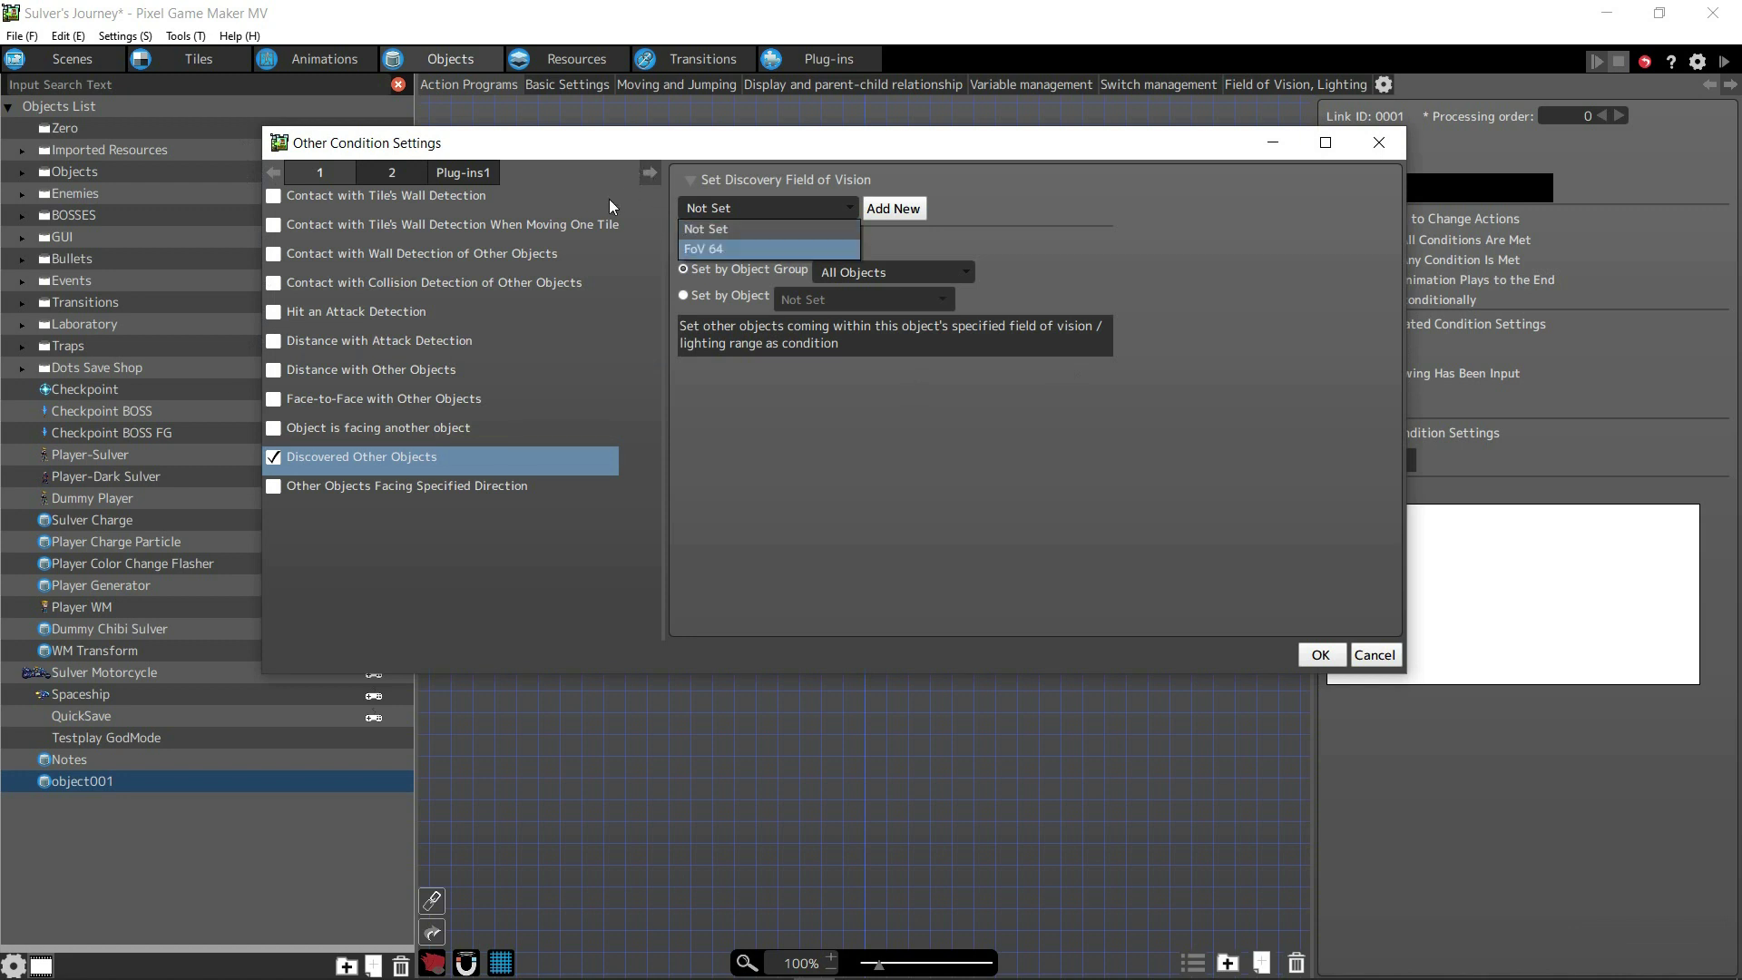
pyautogui.press('Return')
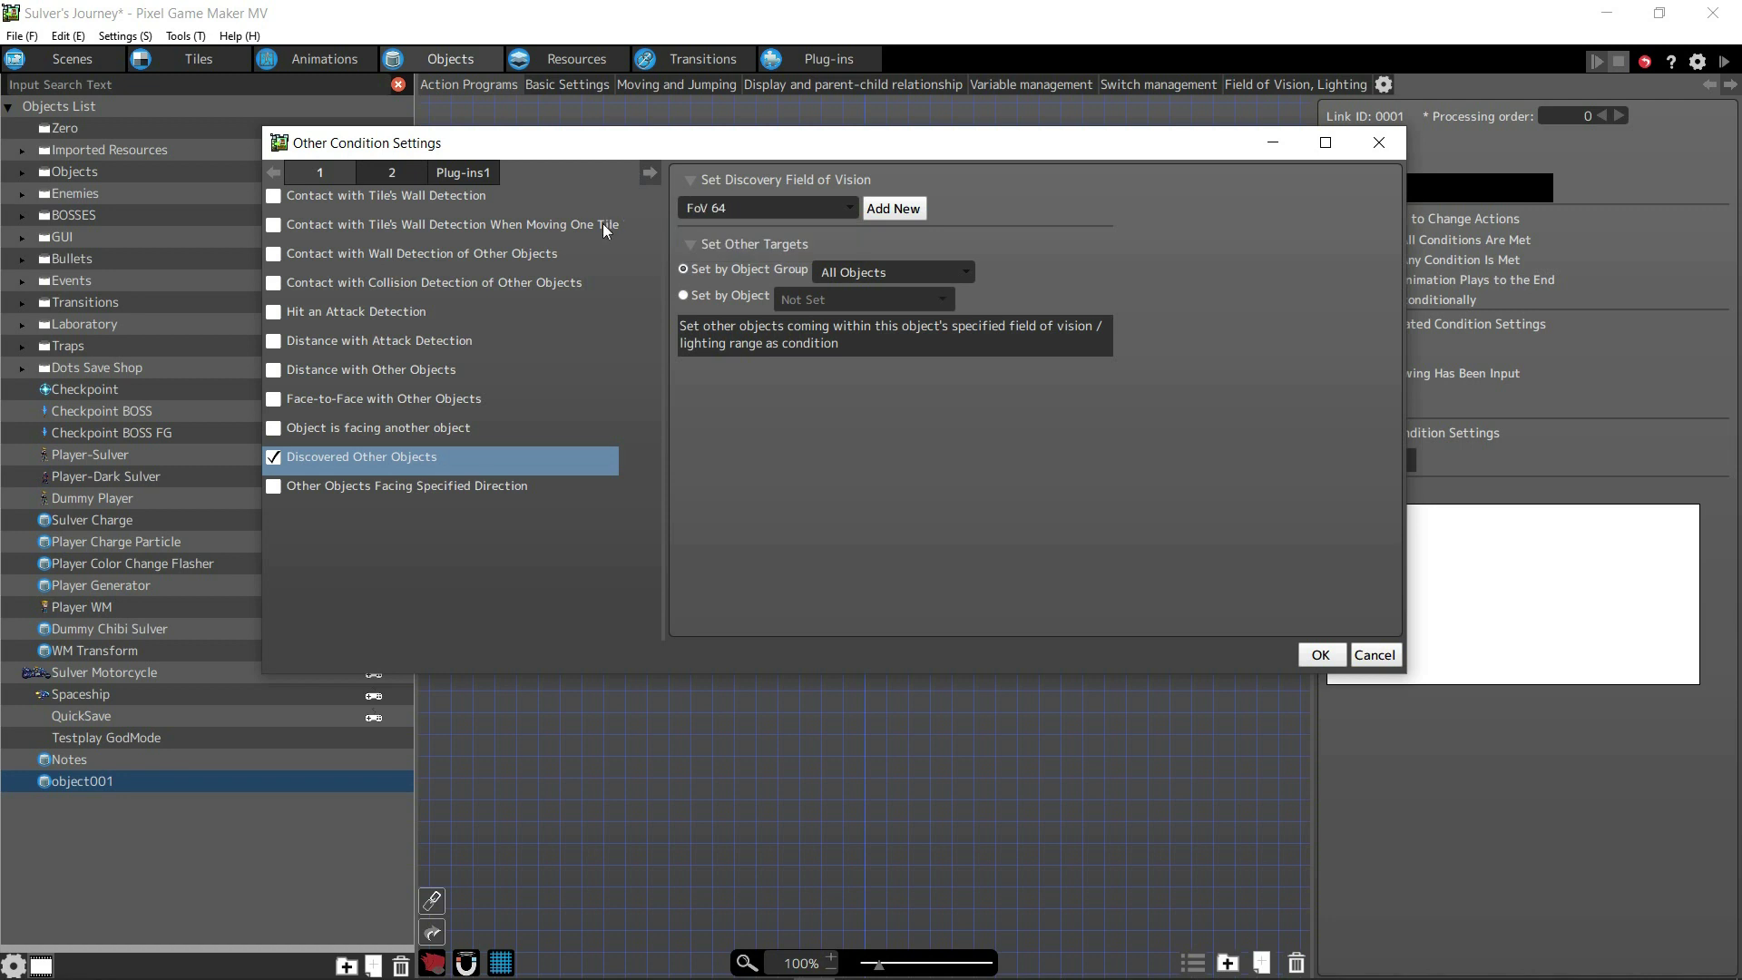
# Look through the object groups available as targets for the Discovered Other Objects condition.
pyautogui.click(744, 295)
pyautogui.click(777, 269)
pyautogui.hotkey('alt', 'Down')
pyautogui.press('Down')
pyautogui.press('Down')
pyautogui.press('Up')
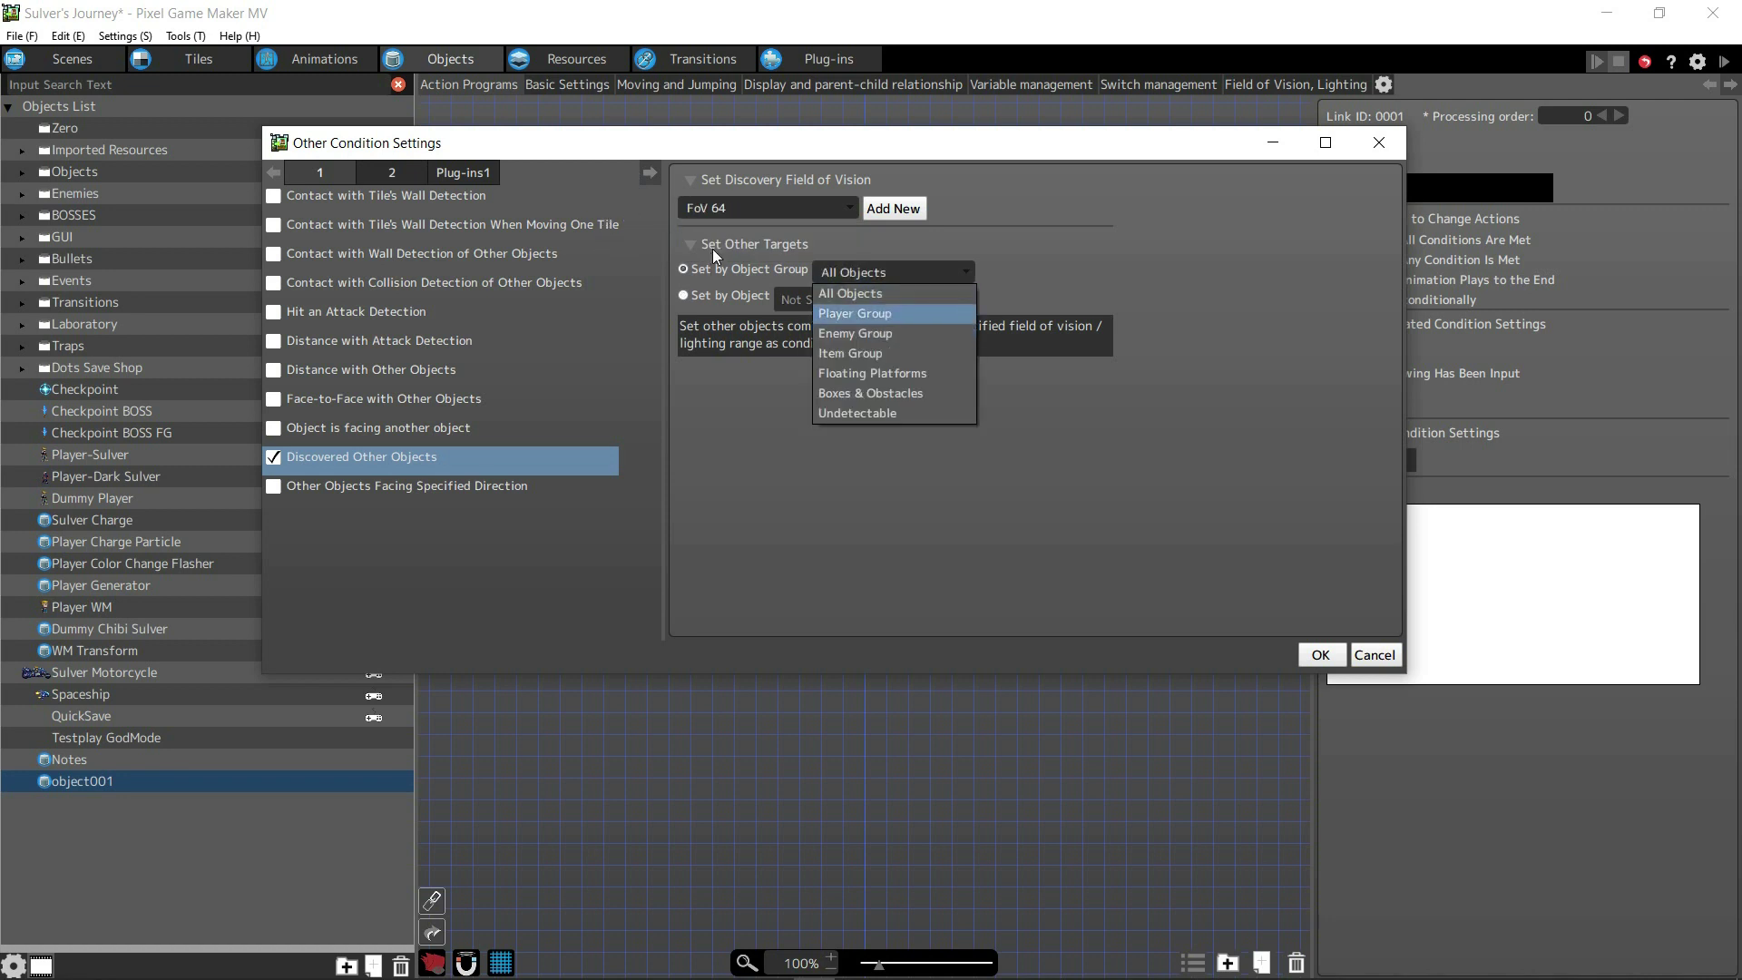
pyautogui.press('Escape')
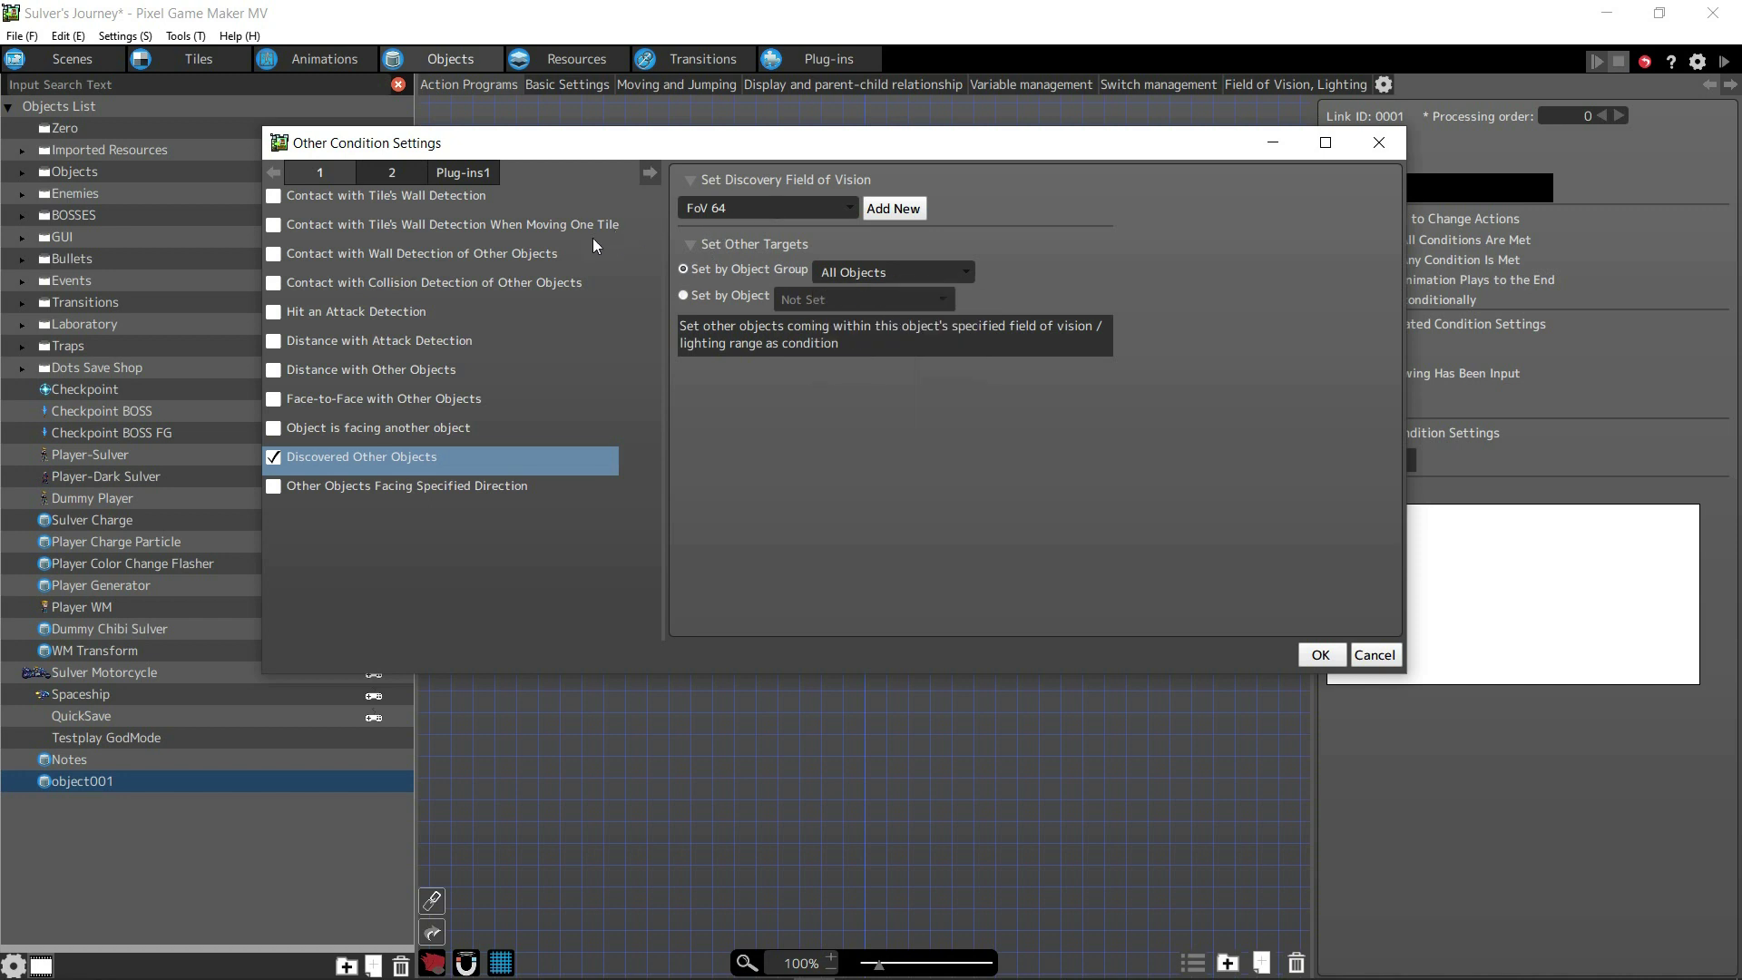
# Set the condition's target by object to Player-Sulver and confirm the condition.
pyautogui.press('Down')
pyautogui.click(792, 299)
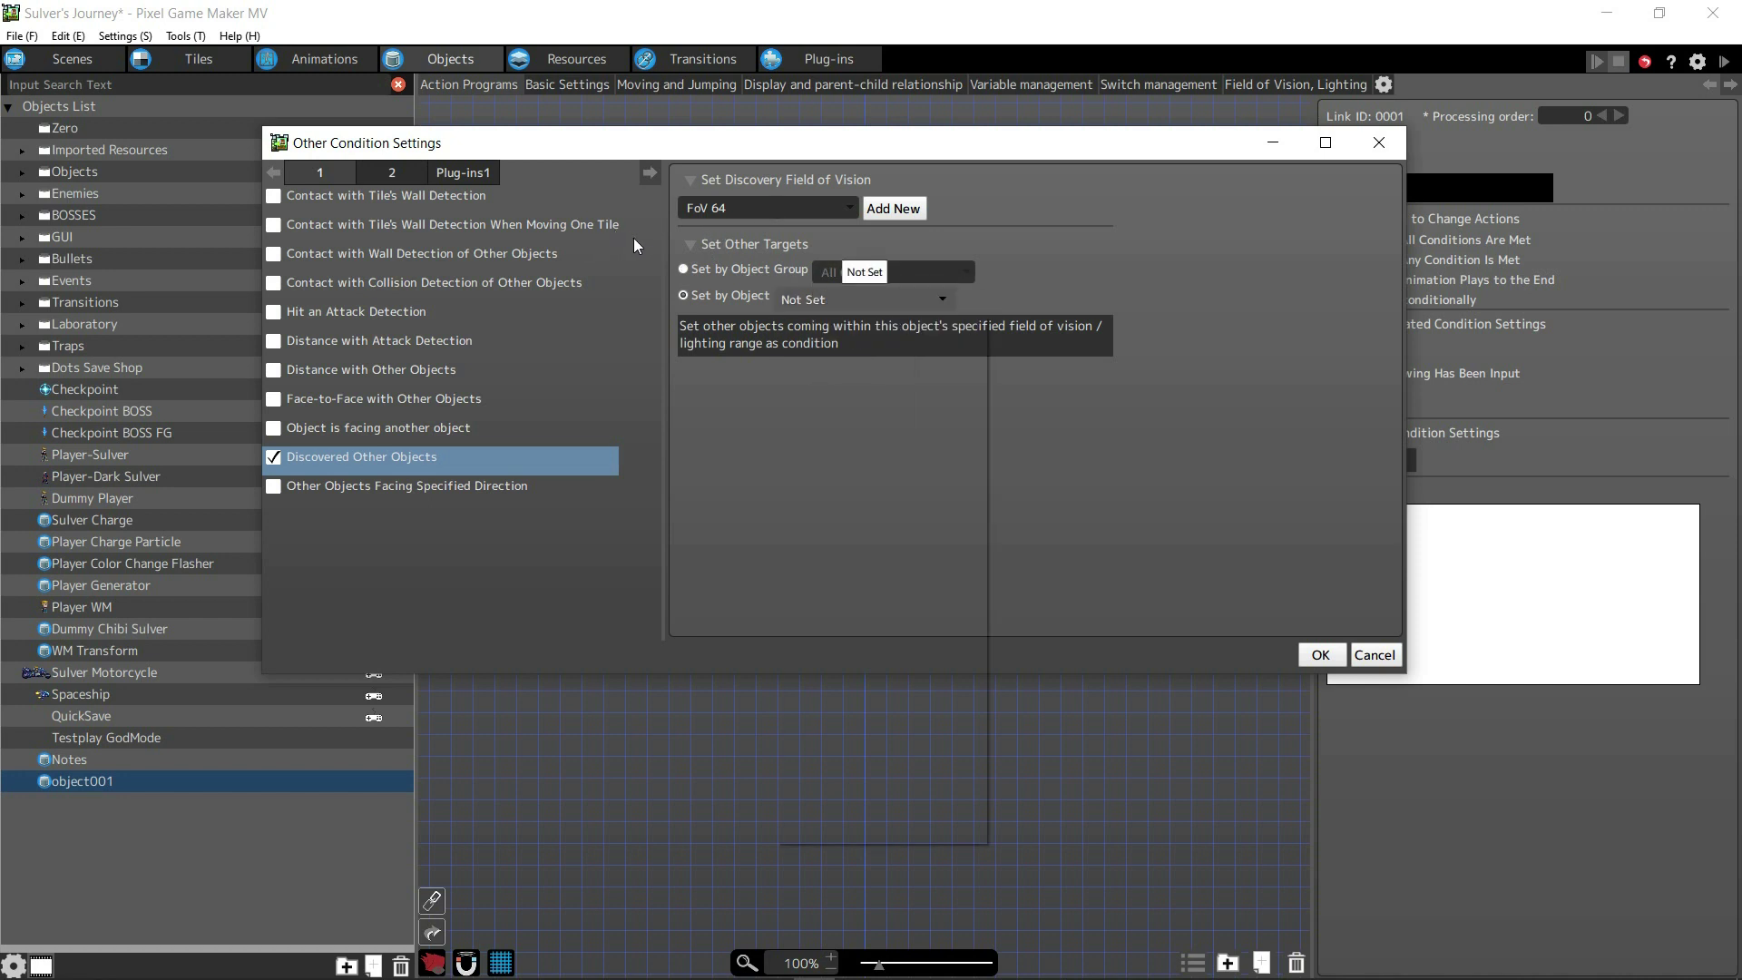
pyautogui.scroll(-3, 853, 544)
pyautogui.press('Up')
pyautogui.press('Up')
pyautogui.press('Up')
pyautogui.press('Up')
pyautogui.press('Up')
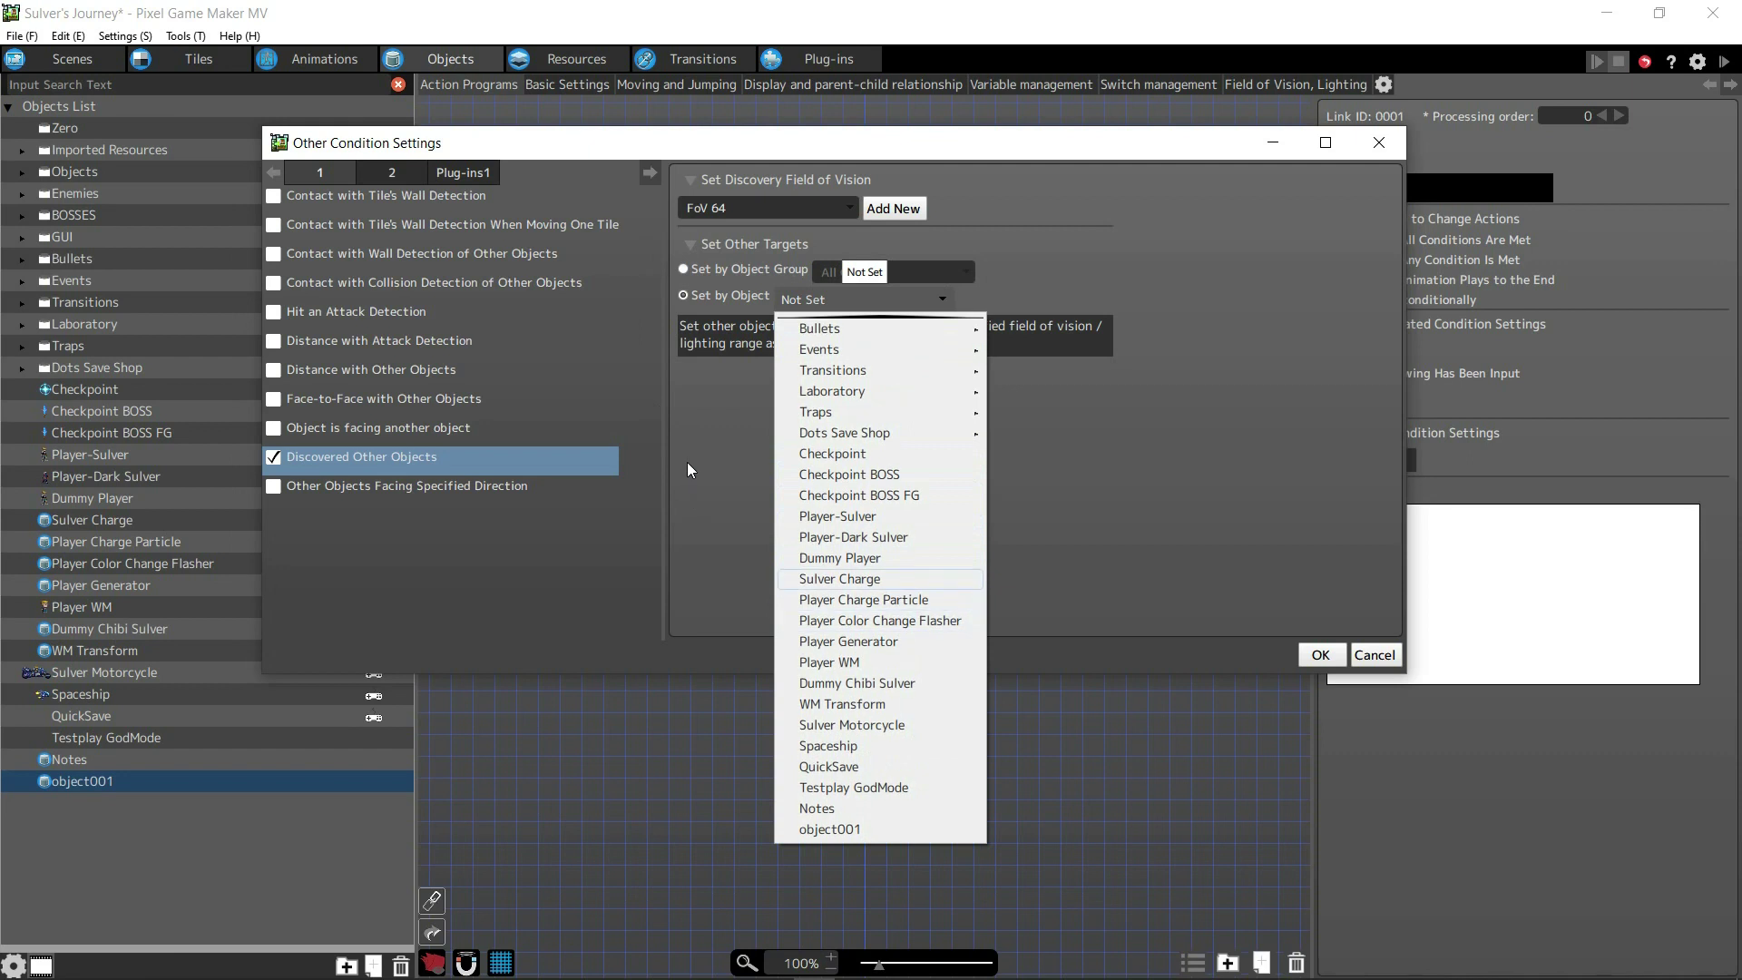
pyautogui.press('Return')
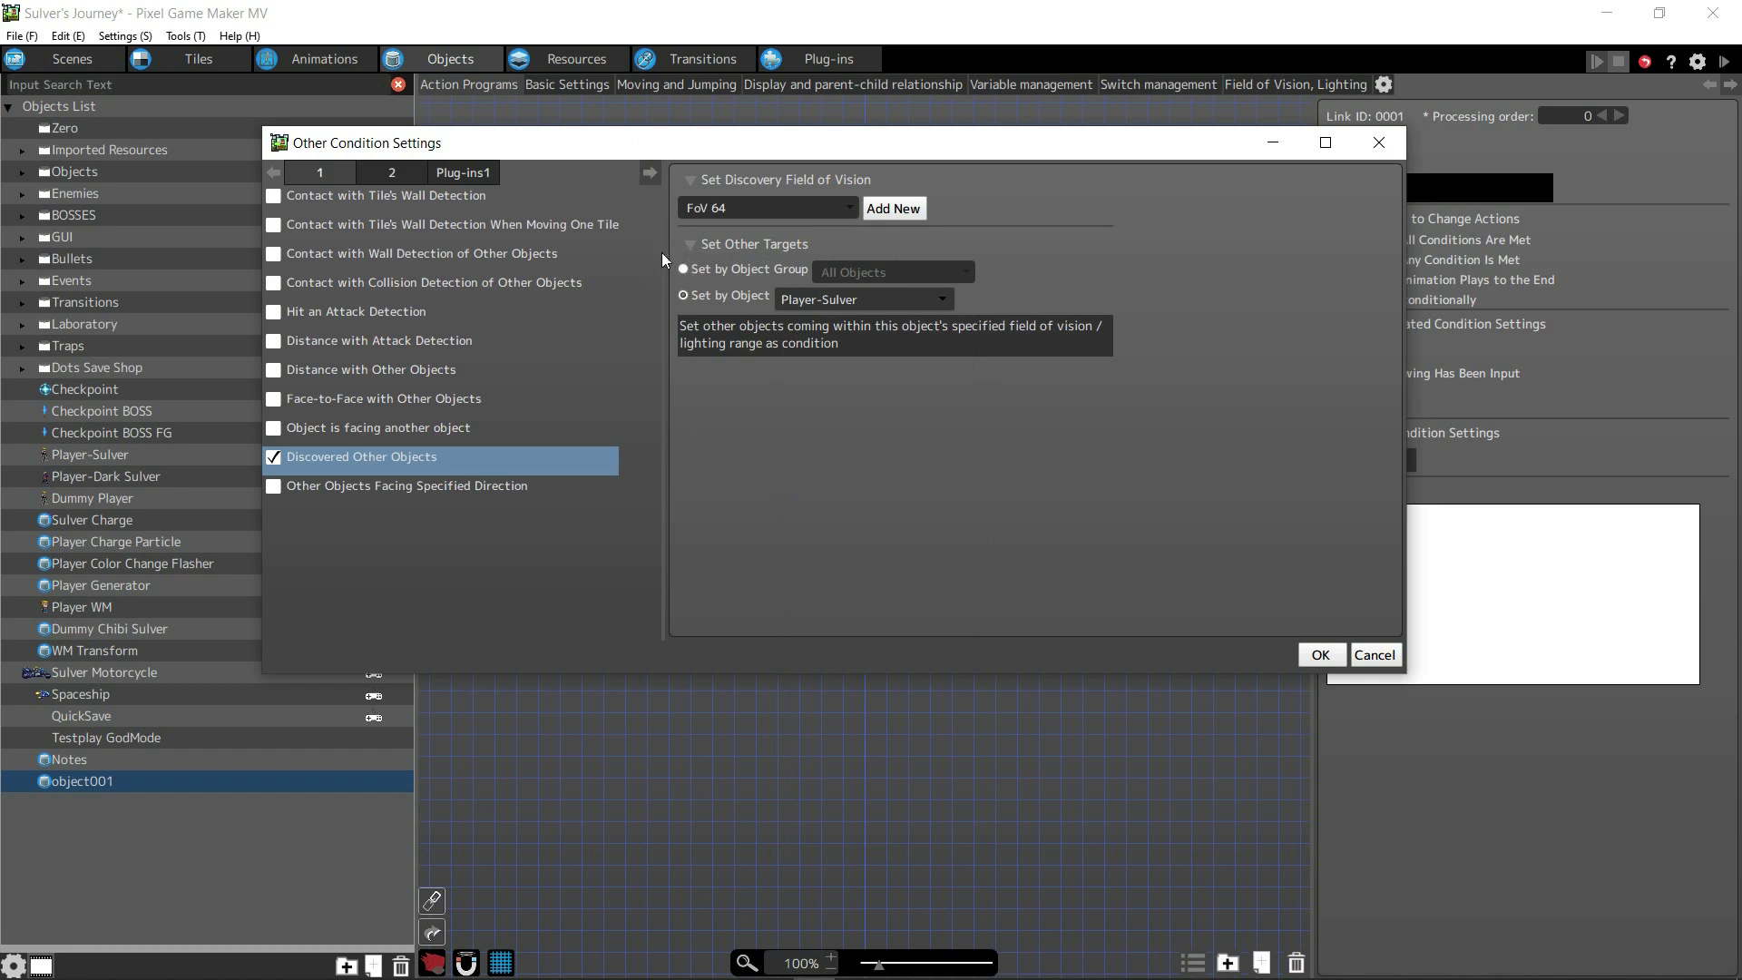
pyautogui.press('Return')
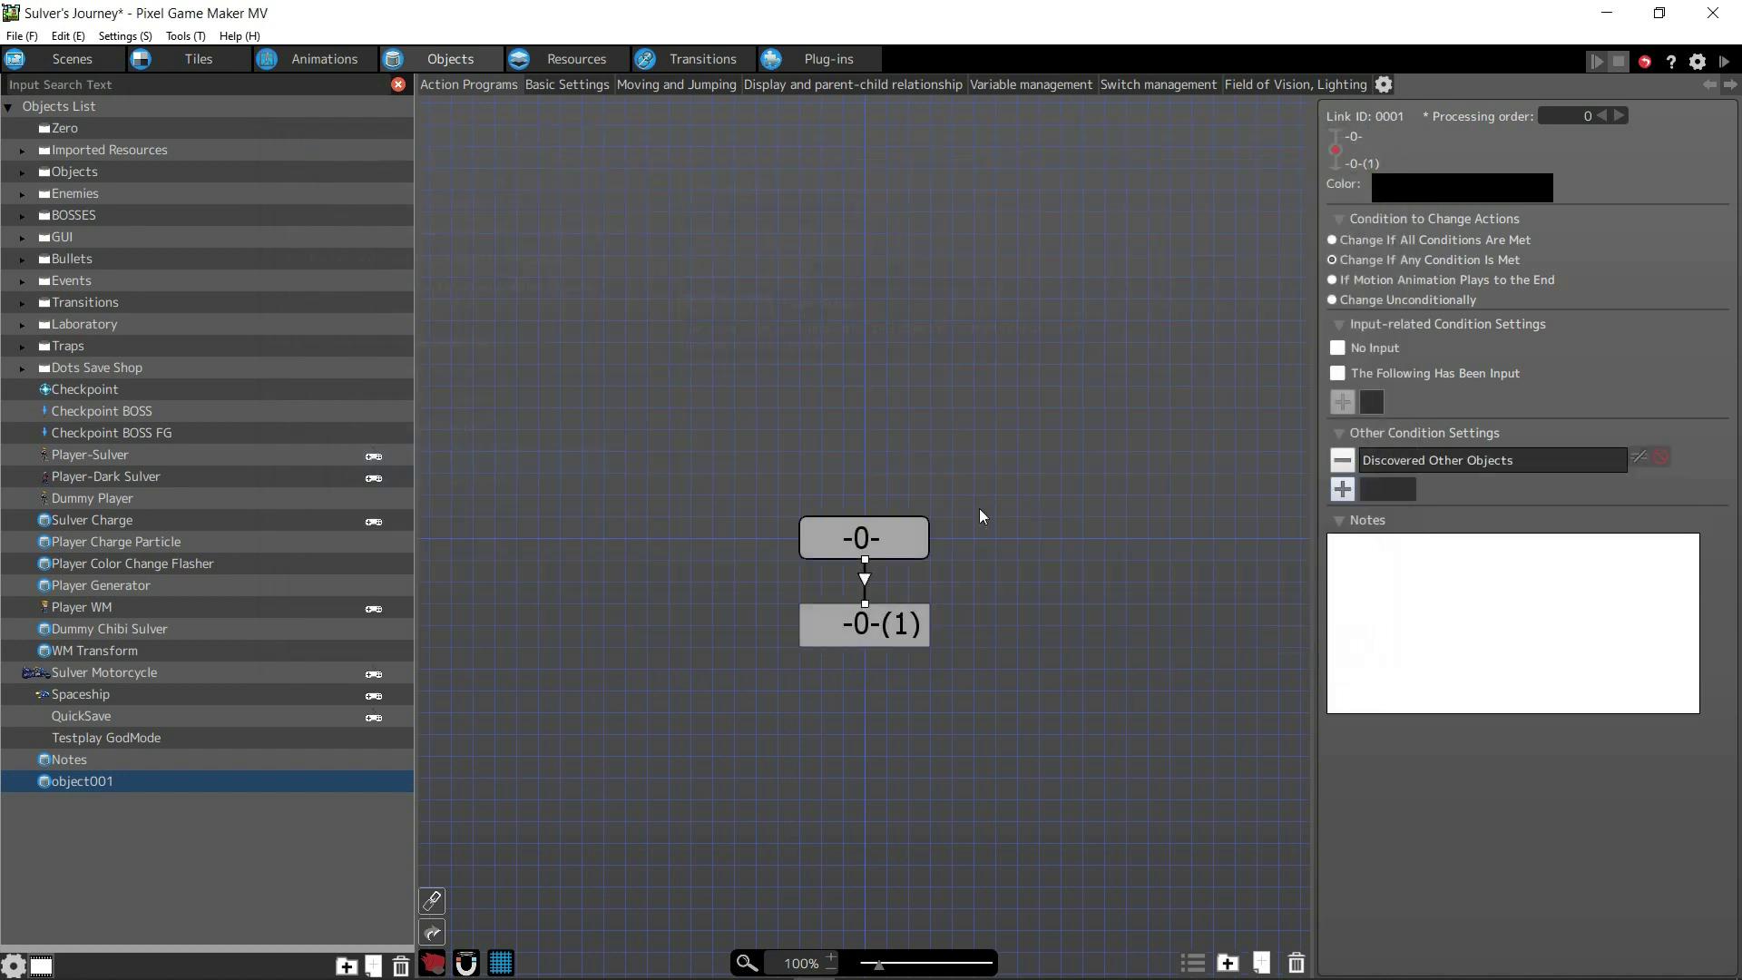
# Add a return link from the copied action to -0- and rename the copy as 1.
pyautogui.click(701, 461)
pyautogui.hotkey('ctrl', 'z')
pyautogui.hotkey('ctrl', 'z')
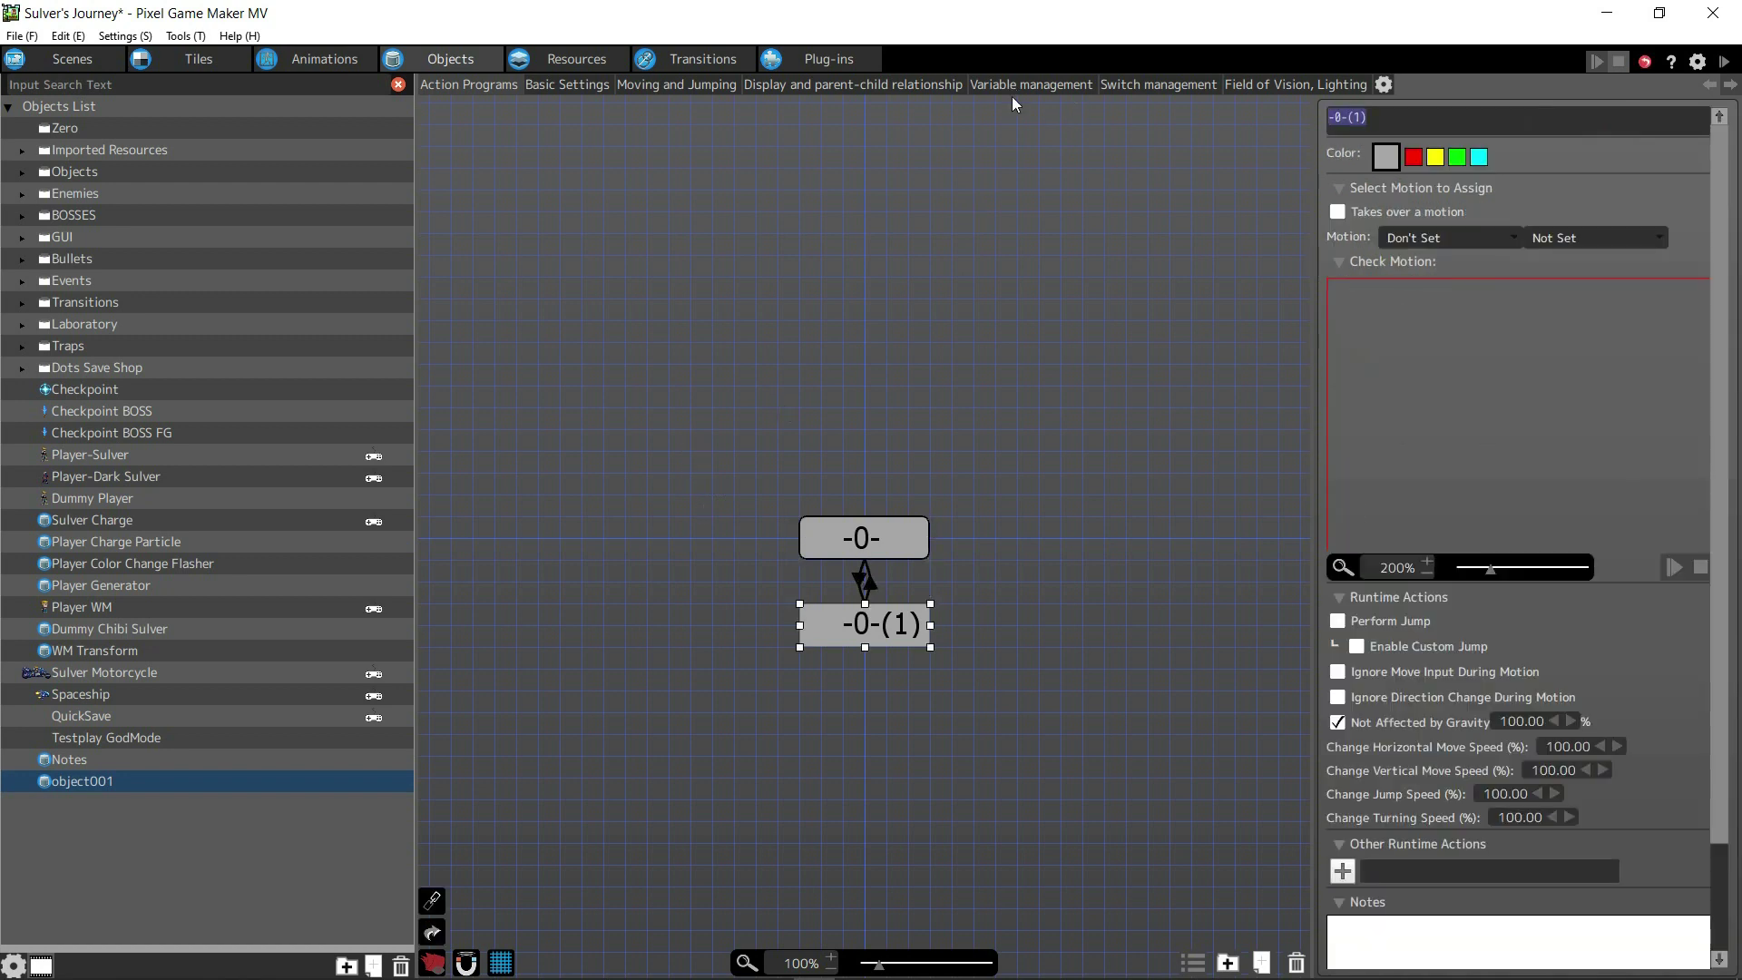
pyautogui.write('1')
# Review the -0- and 1 actions and the conditions of the two links between them.
pyautogui.press('Up')
pyautogui.press('Down')
pyautogui.press('Down')
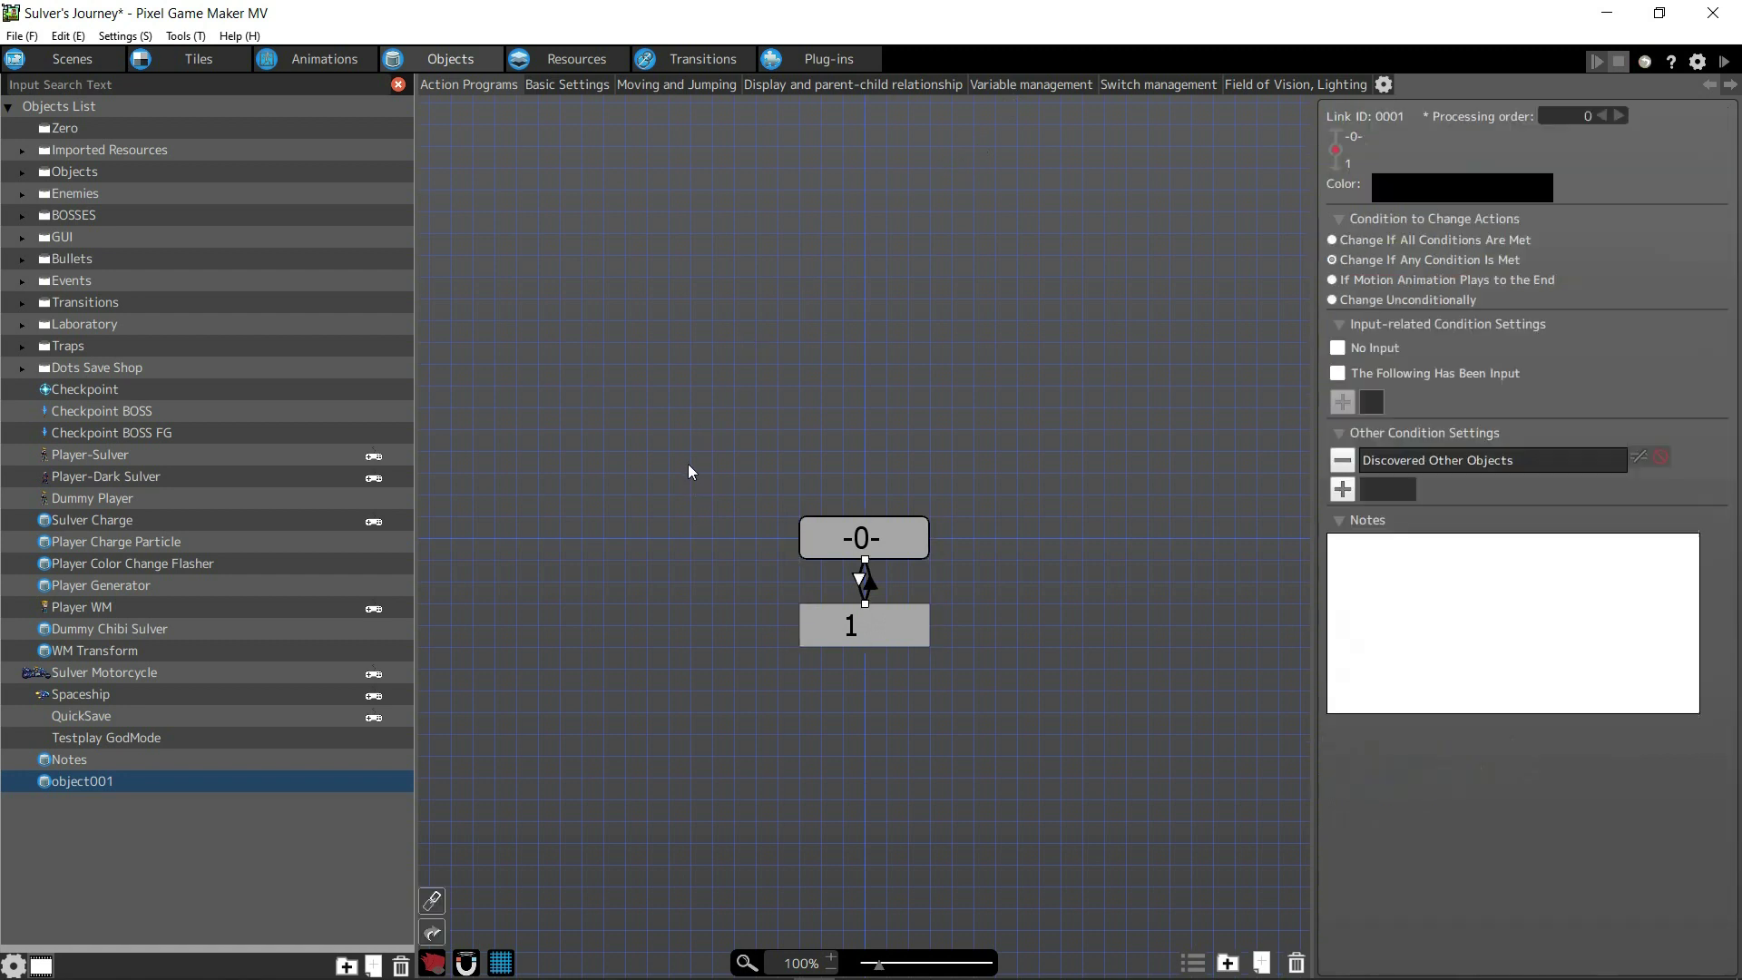
pyautogui.press('Tab')
pyautogui.press('Tab')
pyautogui.press('Tab')
pyautogui.press('Tab')
pyautogui.click(690, 477)
pyautogui.click(693, 496)
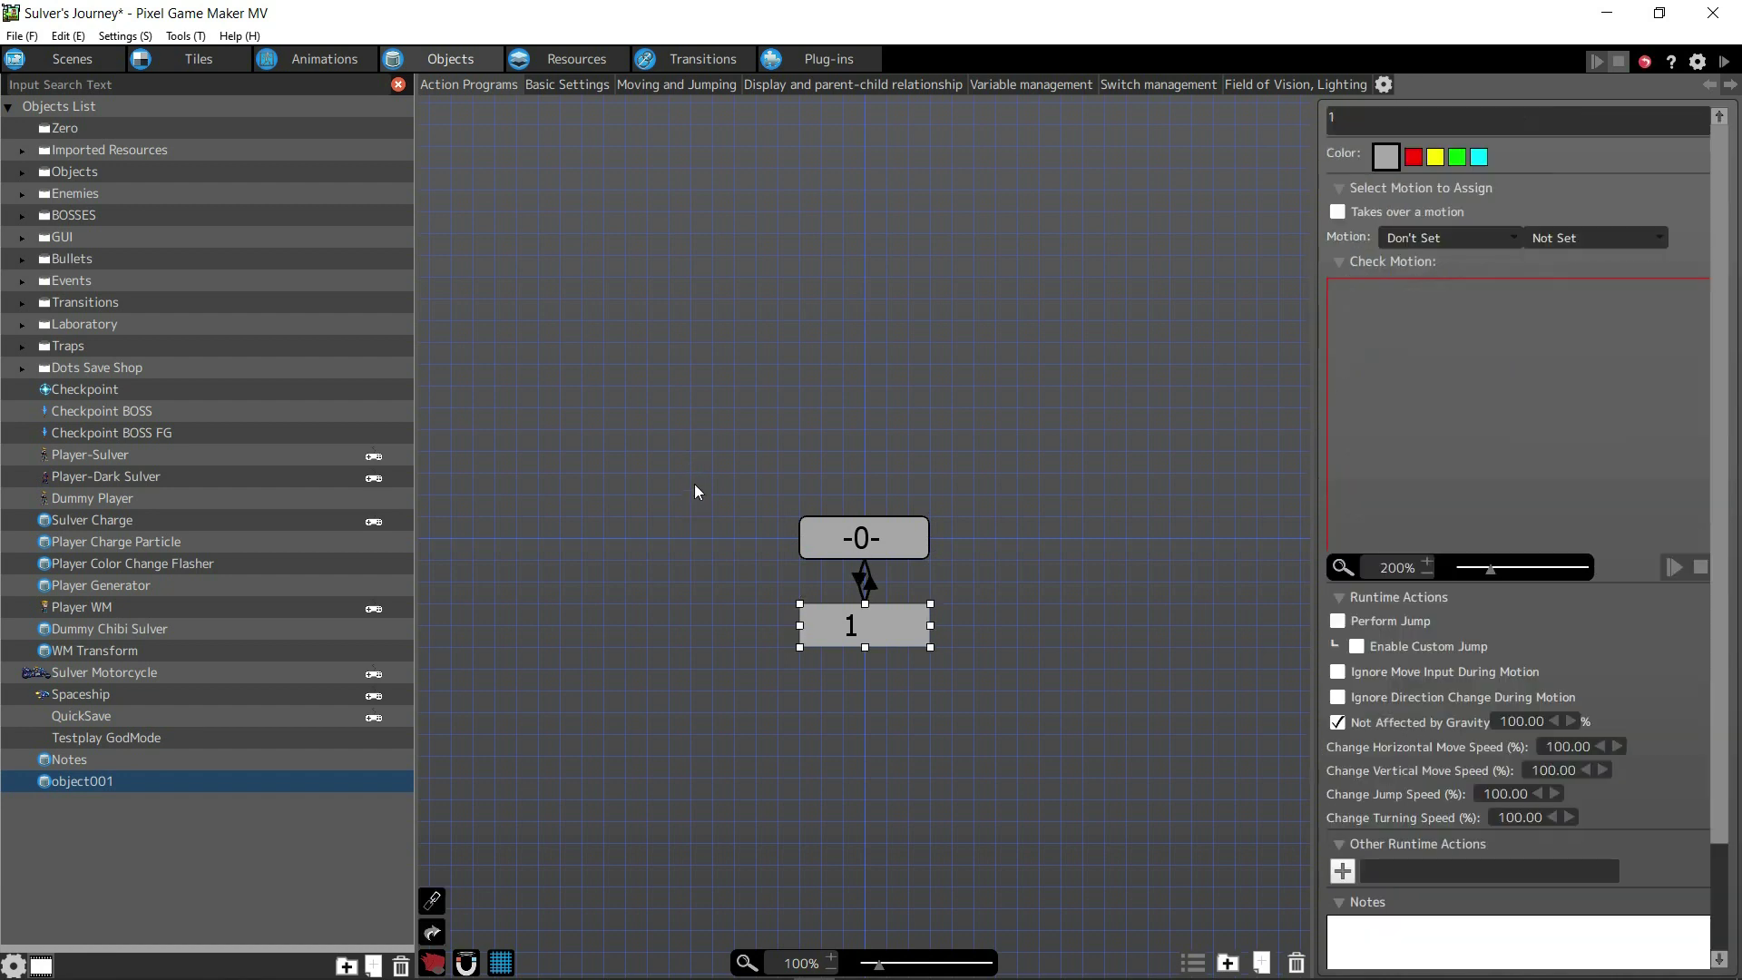
pyautogui.press('Tab')
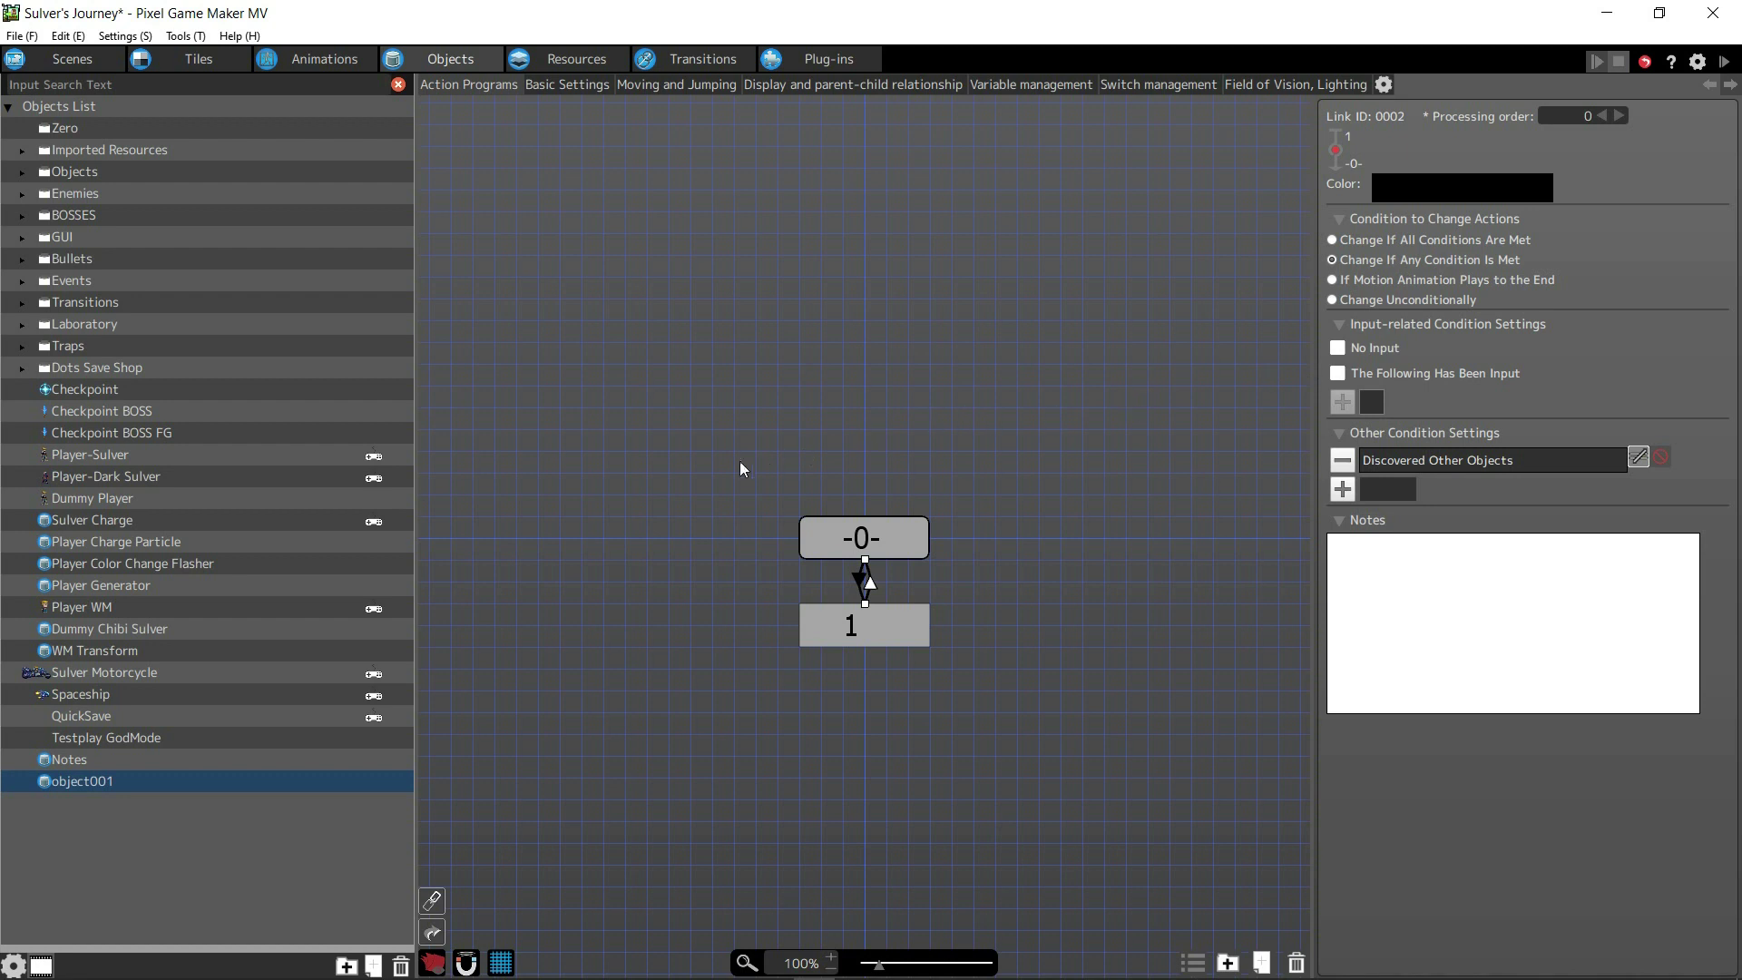
pyautogui.press('Tab')
pyautogui.press('Up')
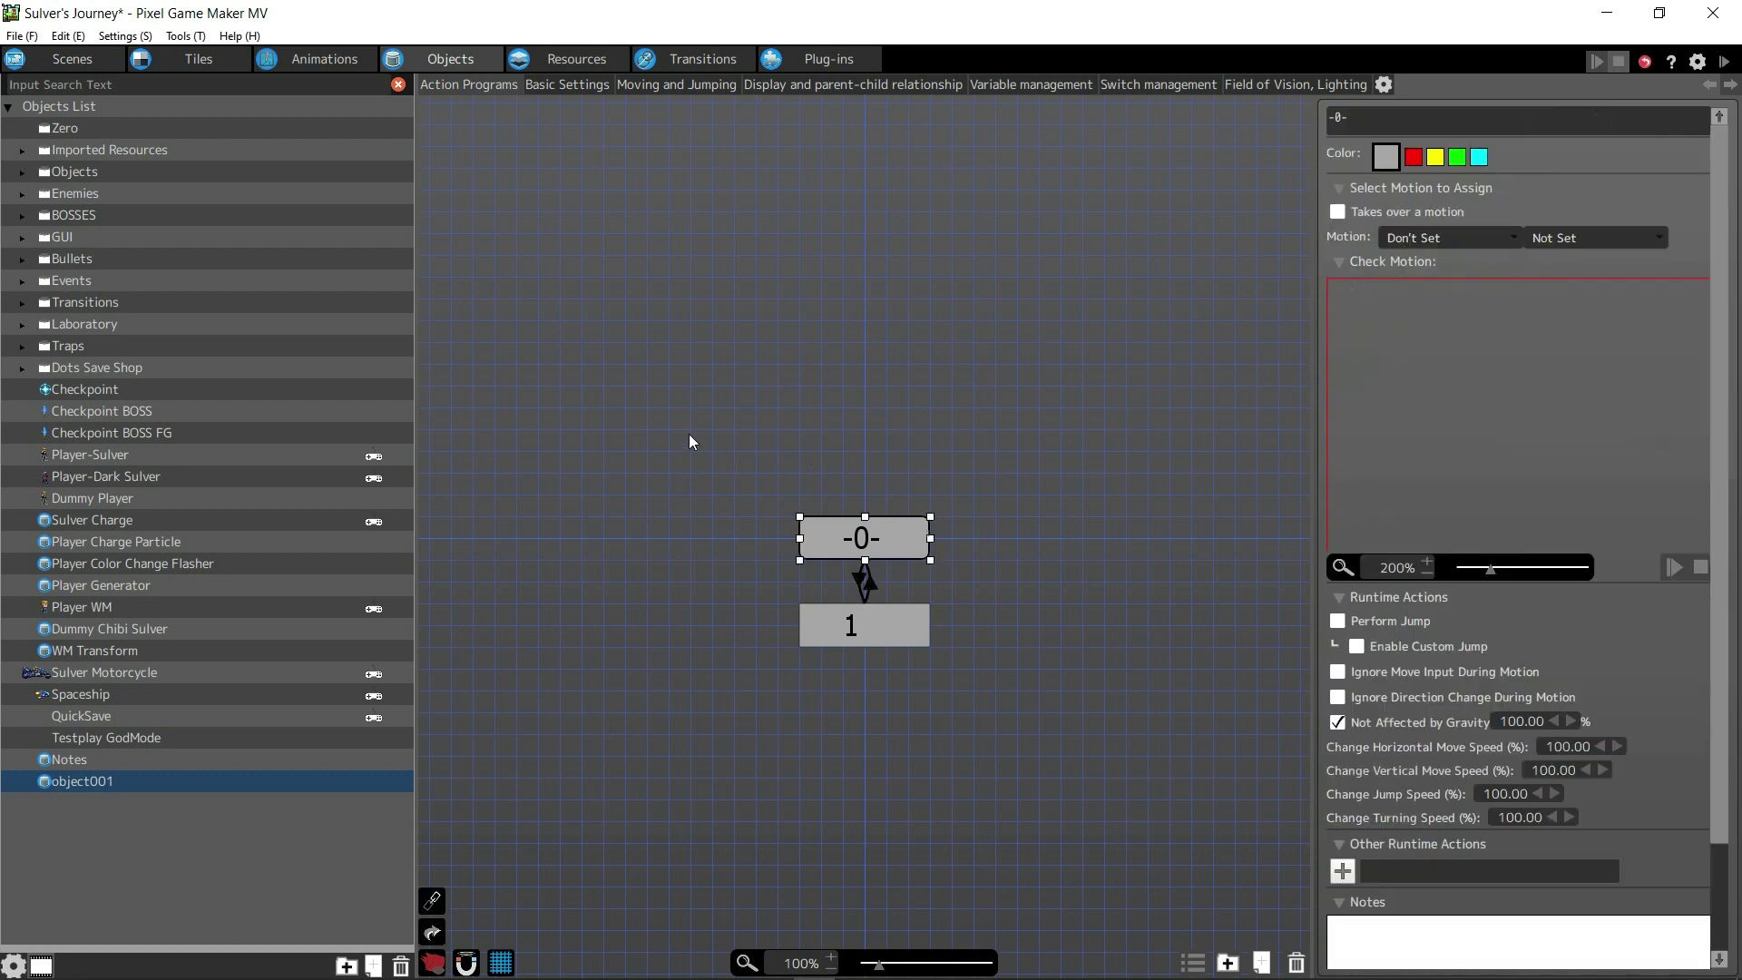
pyautogui.press('Down')
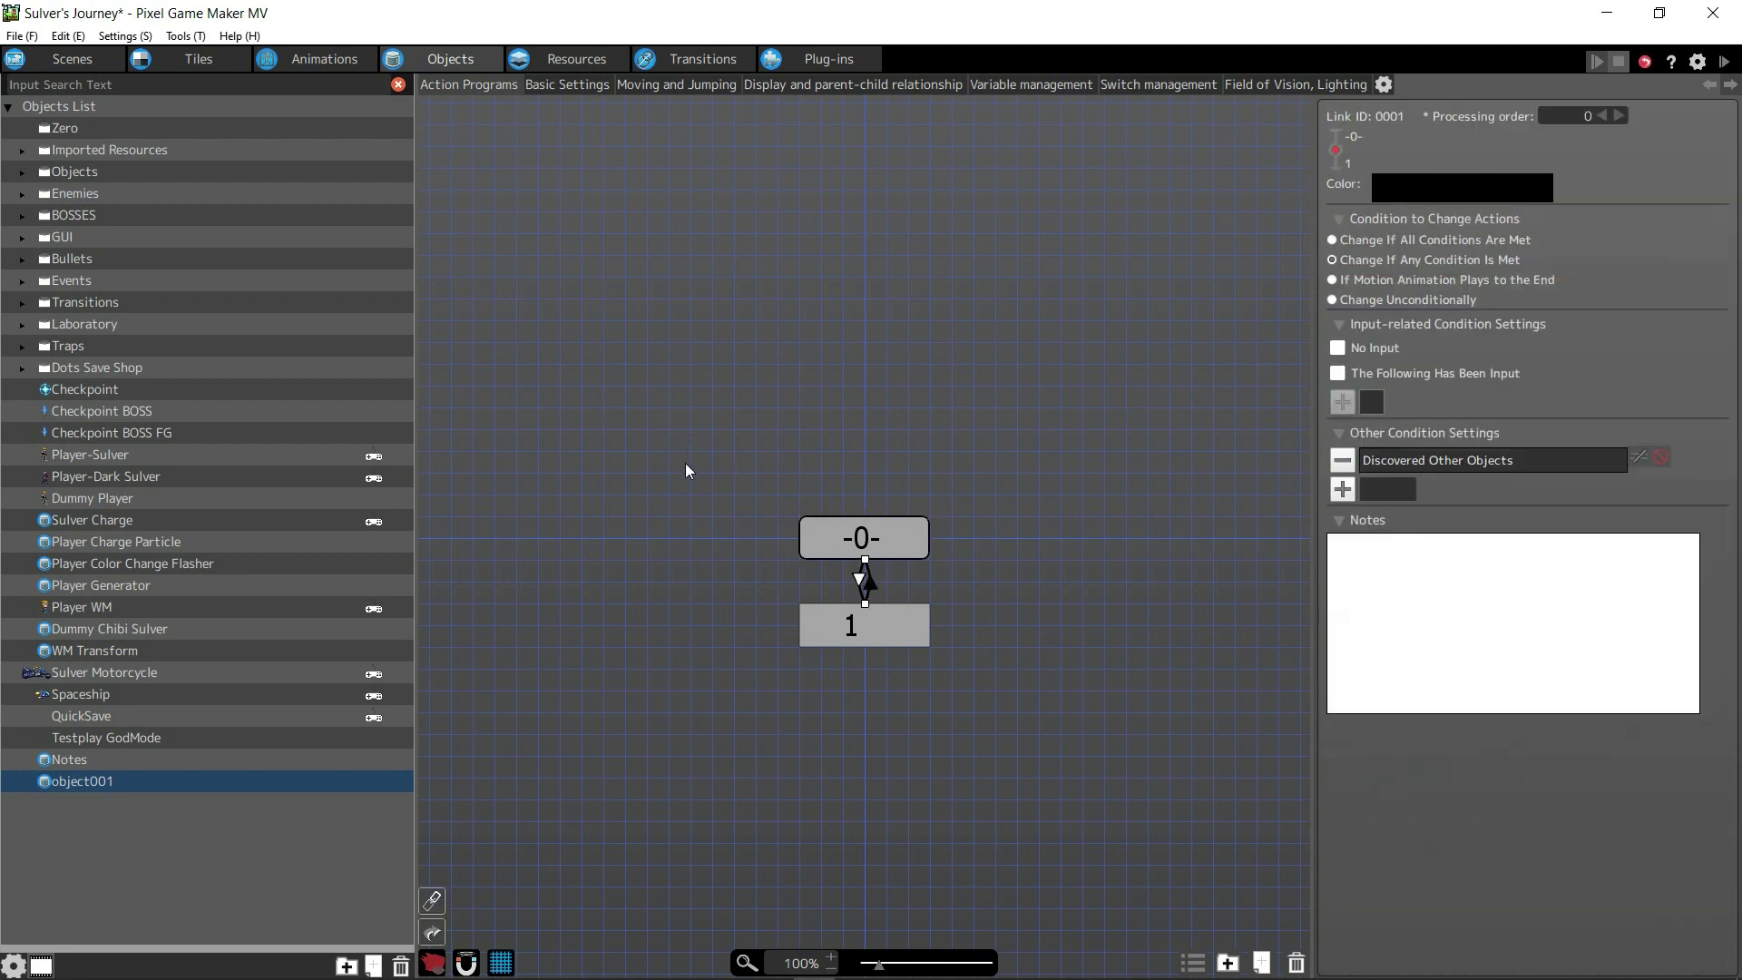
pyautogui.press('Tab')
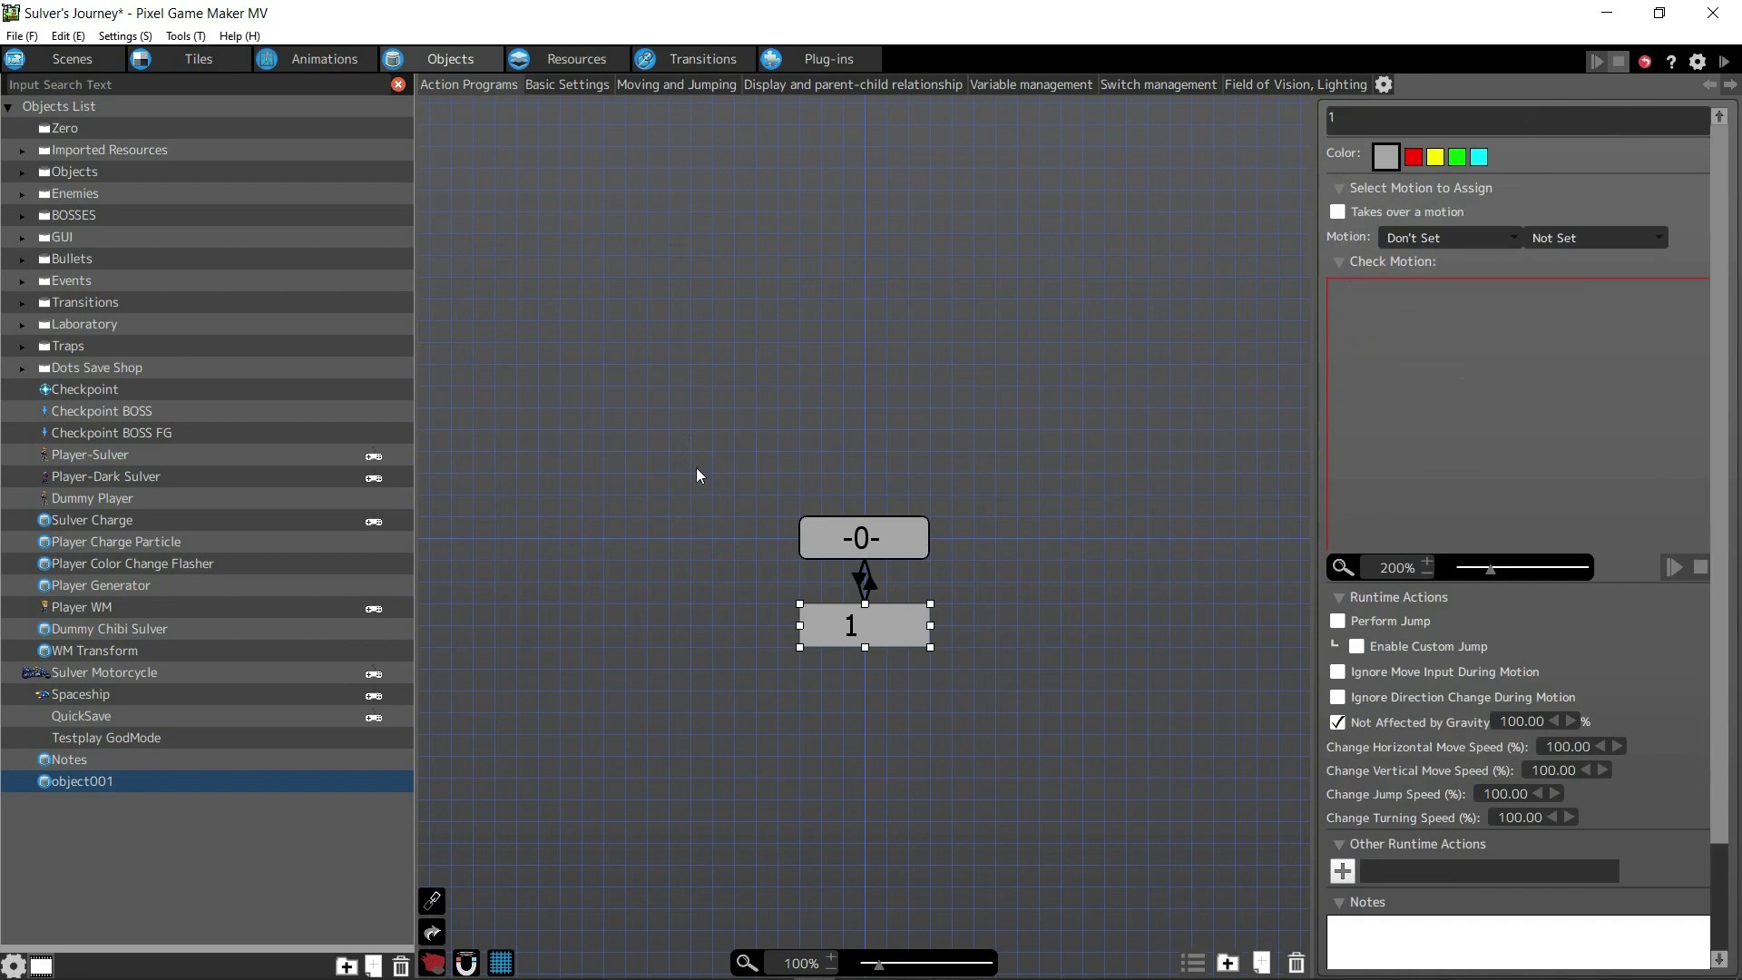
# Recheck the conditions of the outgoing and return links, along with the two actions they connect.
pyautogui.press('Tab')
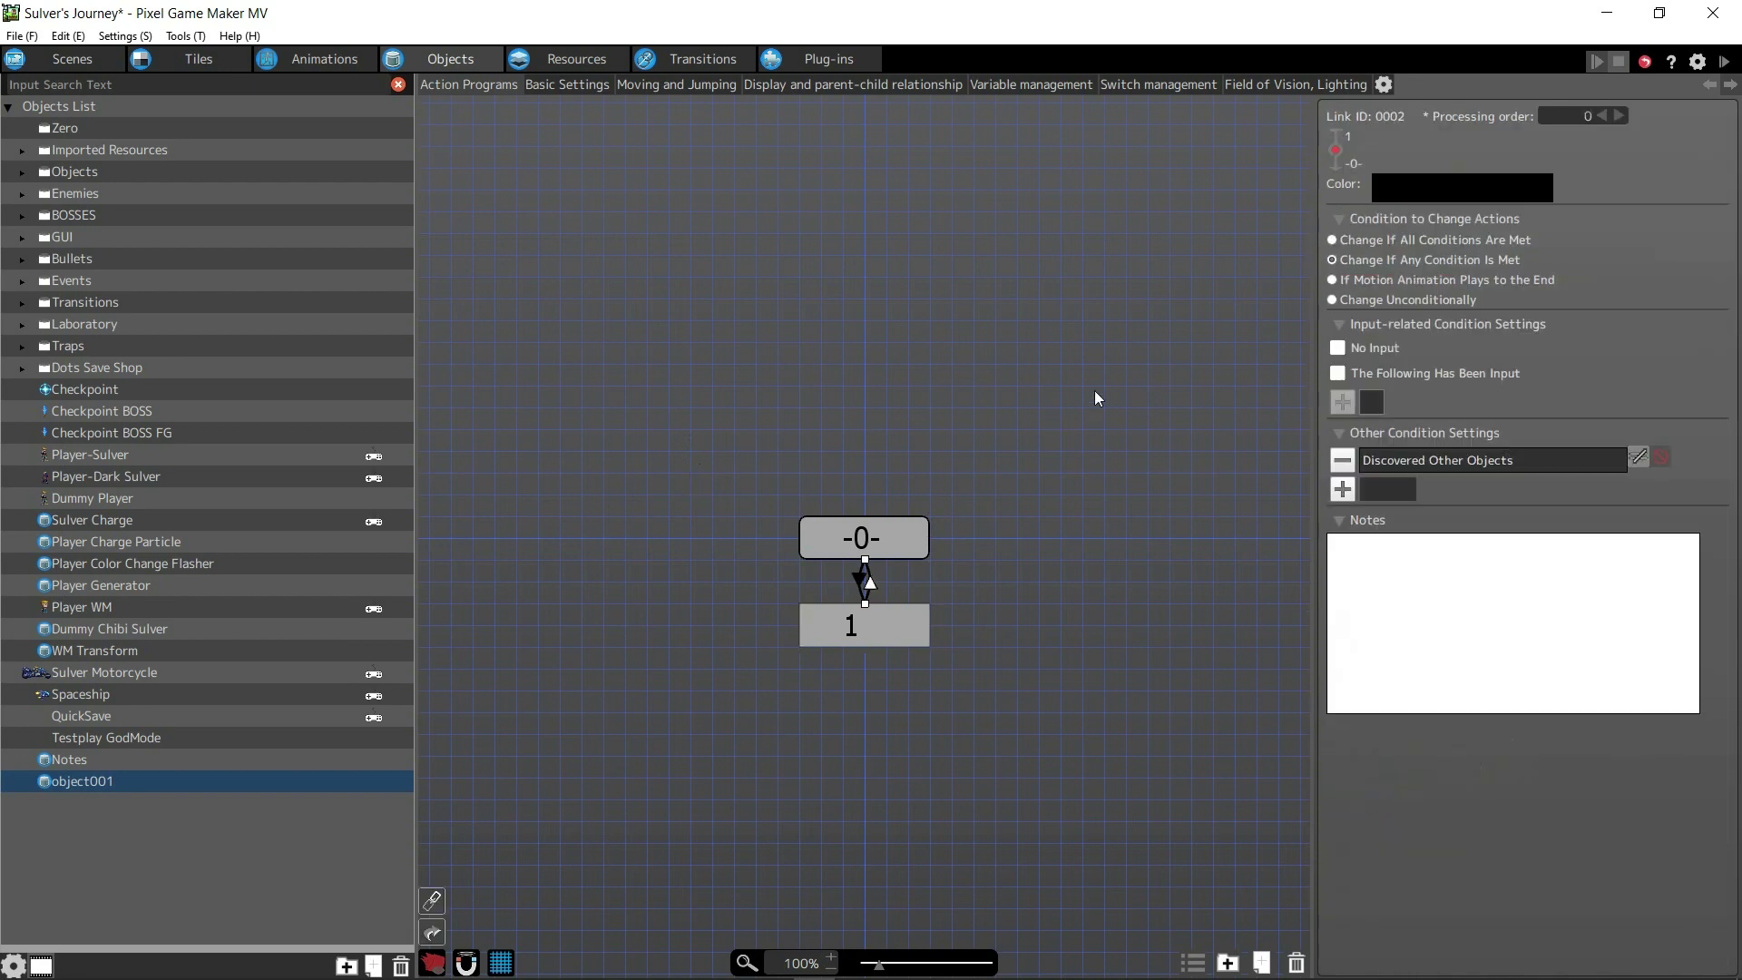
pyautogui.press('Tab')
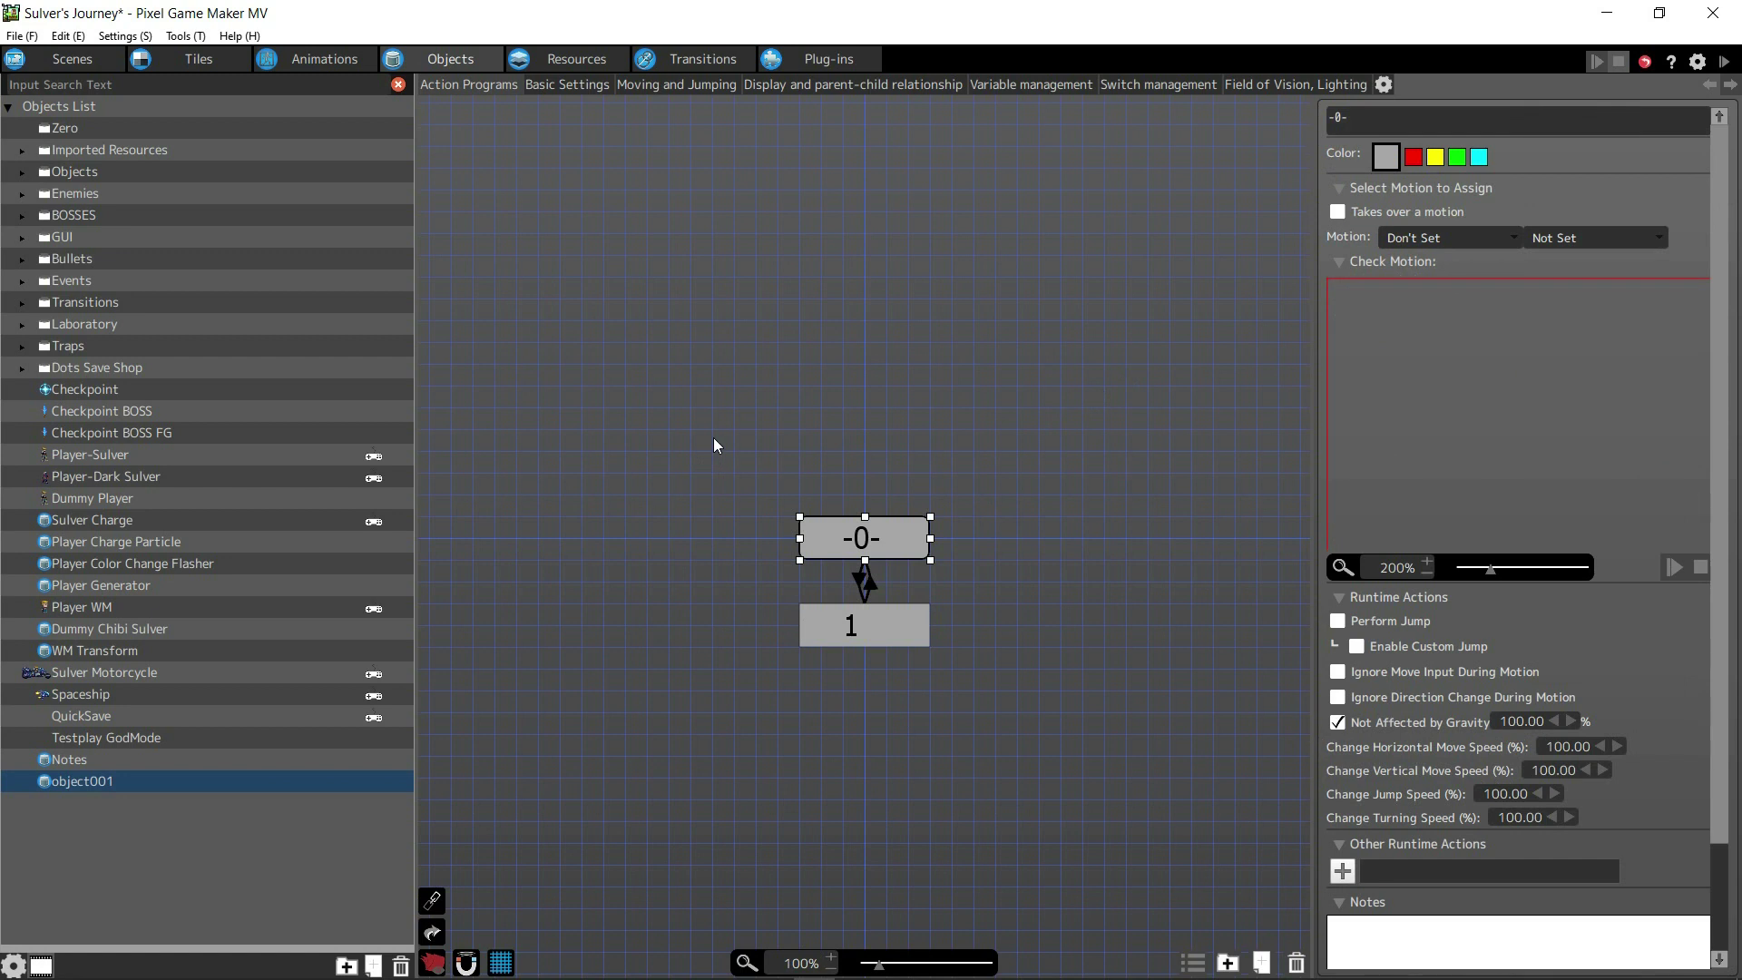
pyautogui.hotkey('ctrl', 'z')
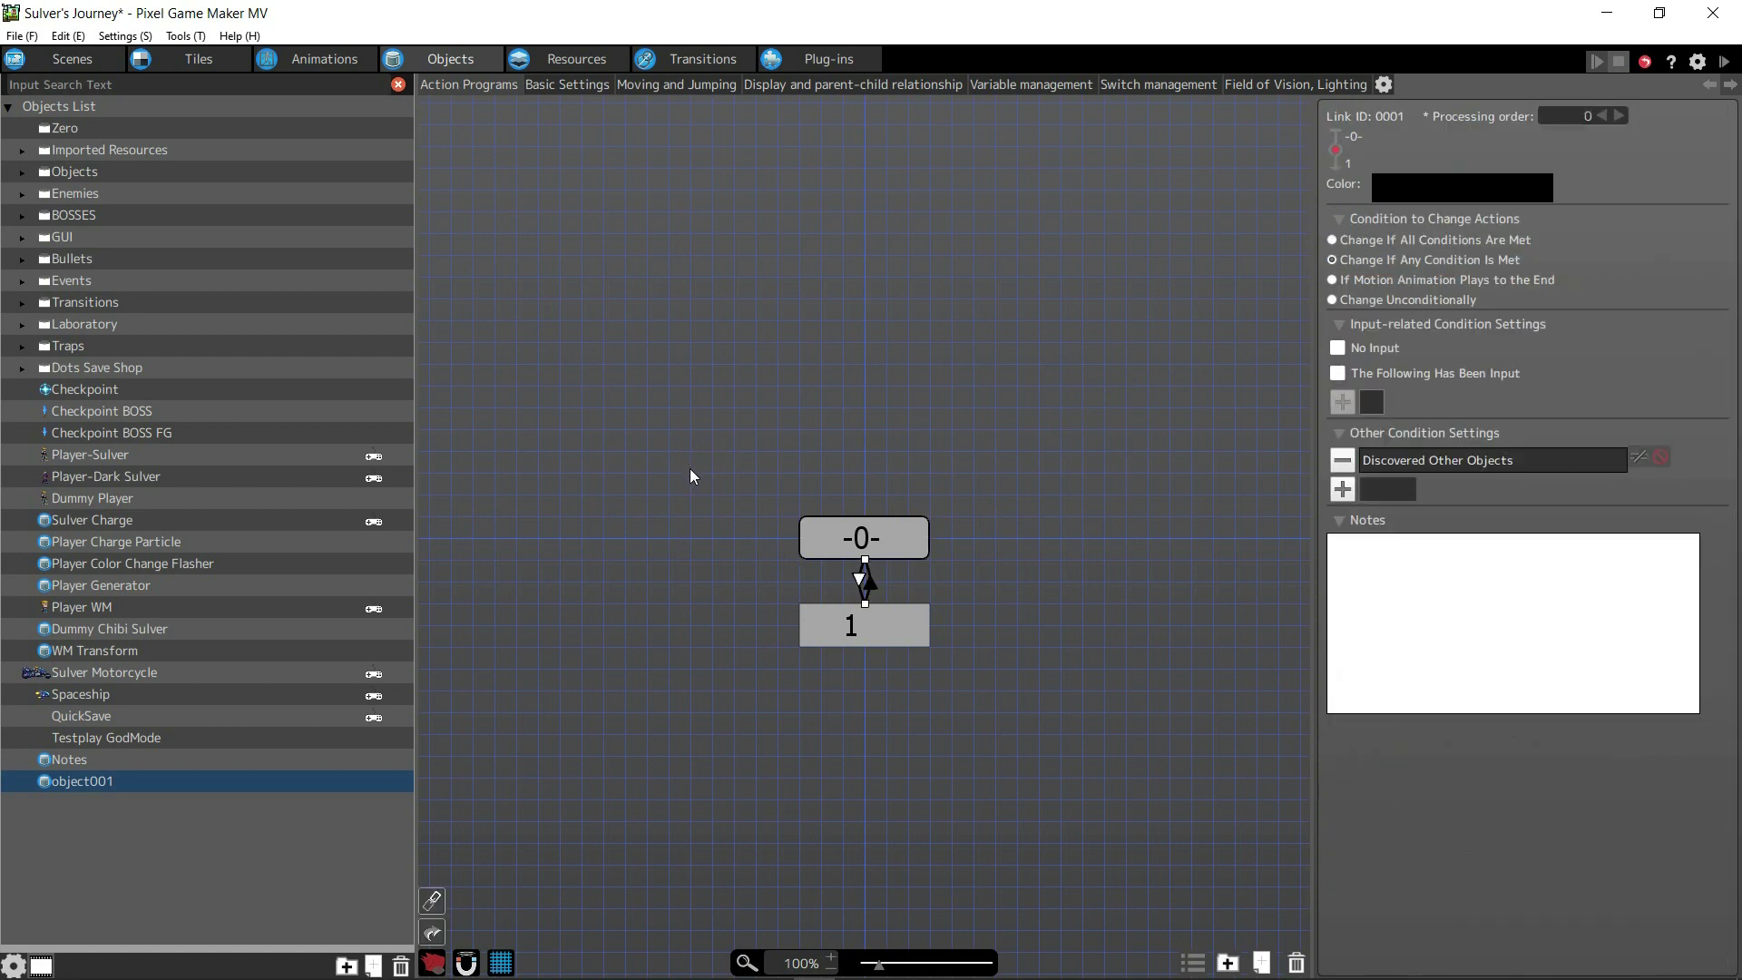
pyautogui.press('Tab')
pyautogui.press('Tab')
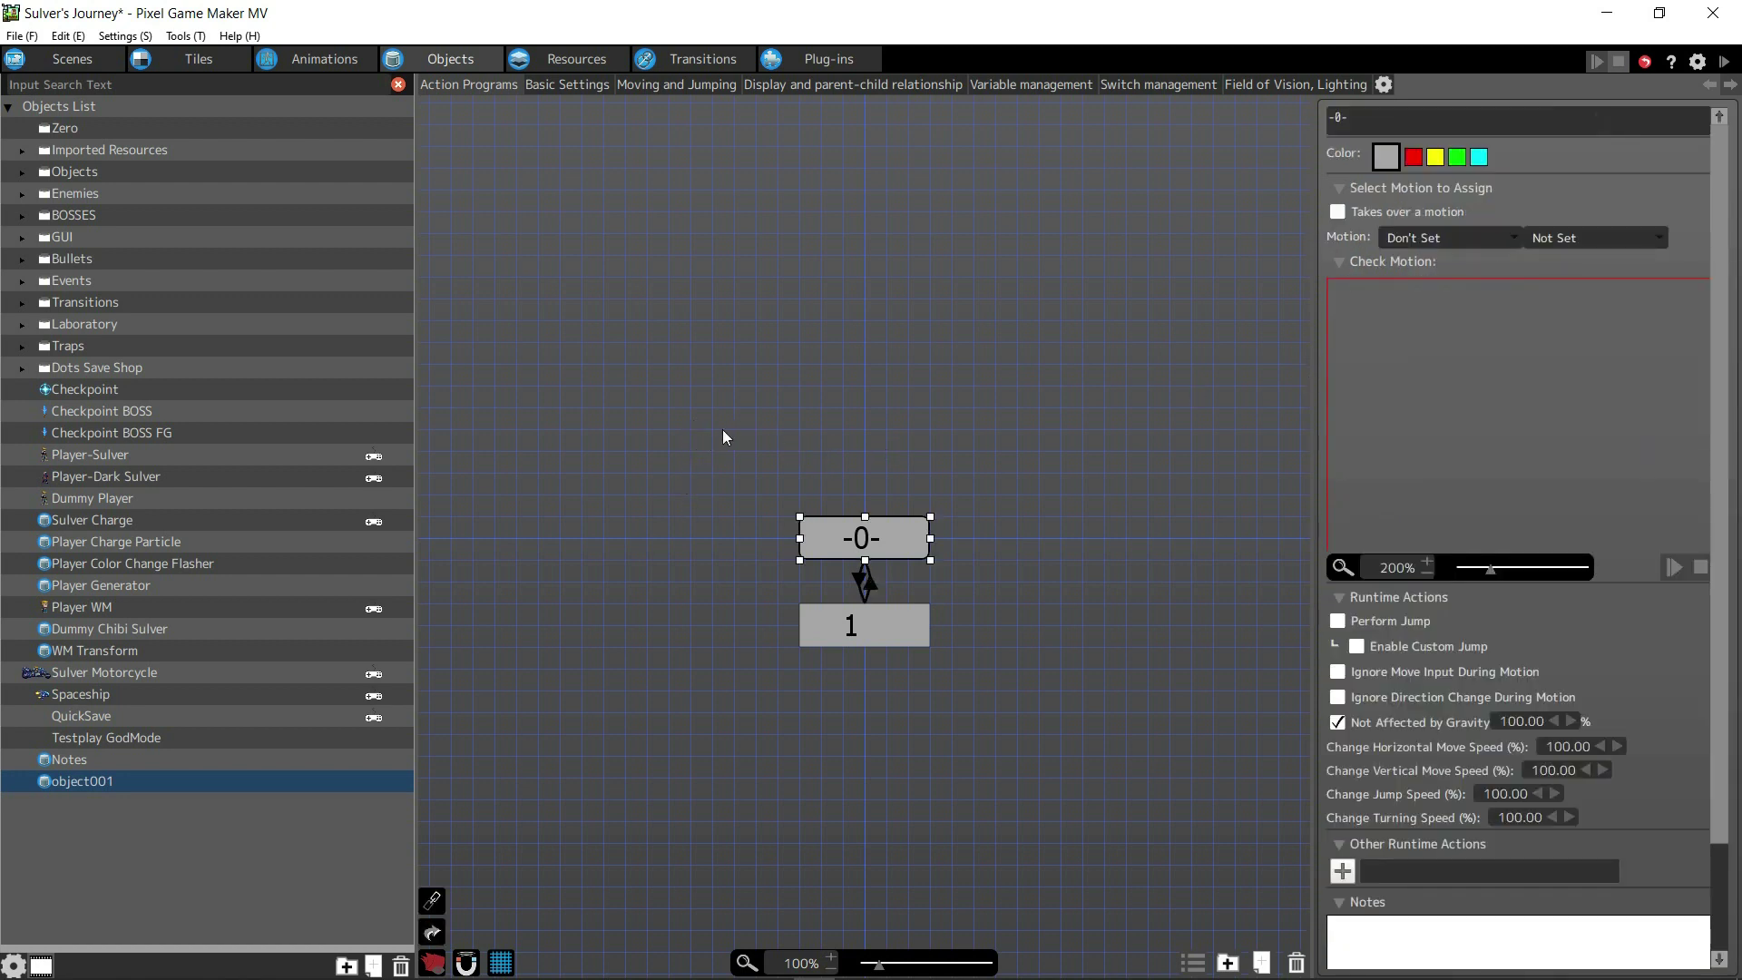
pyautogui.press('Tab')
pyautogui.press('Tab')
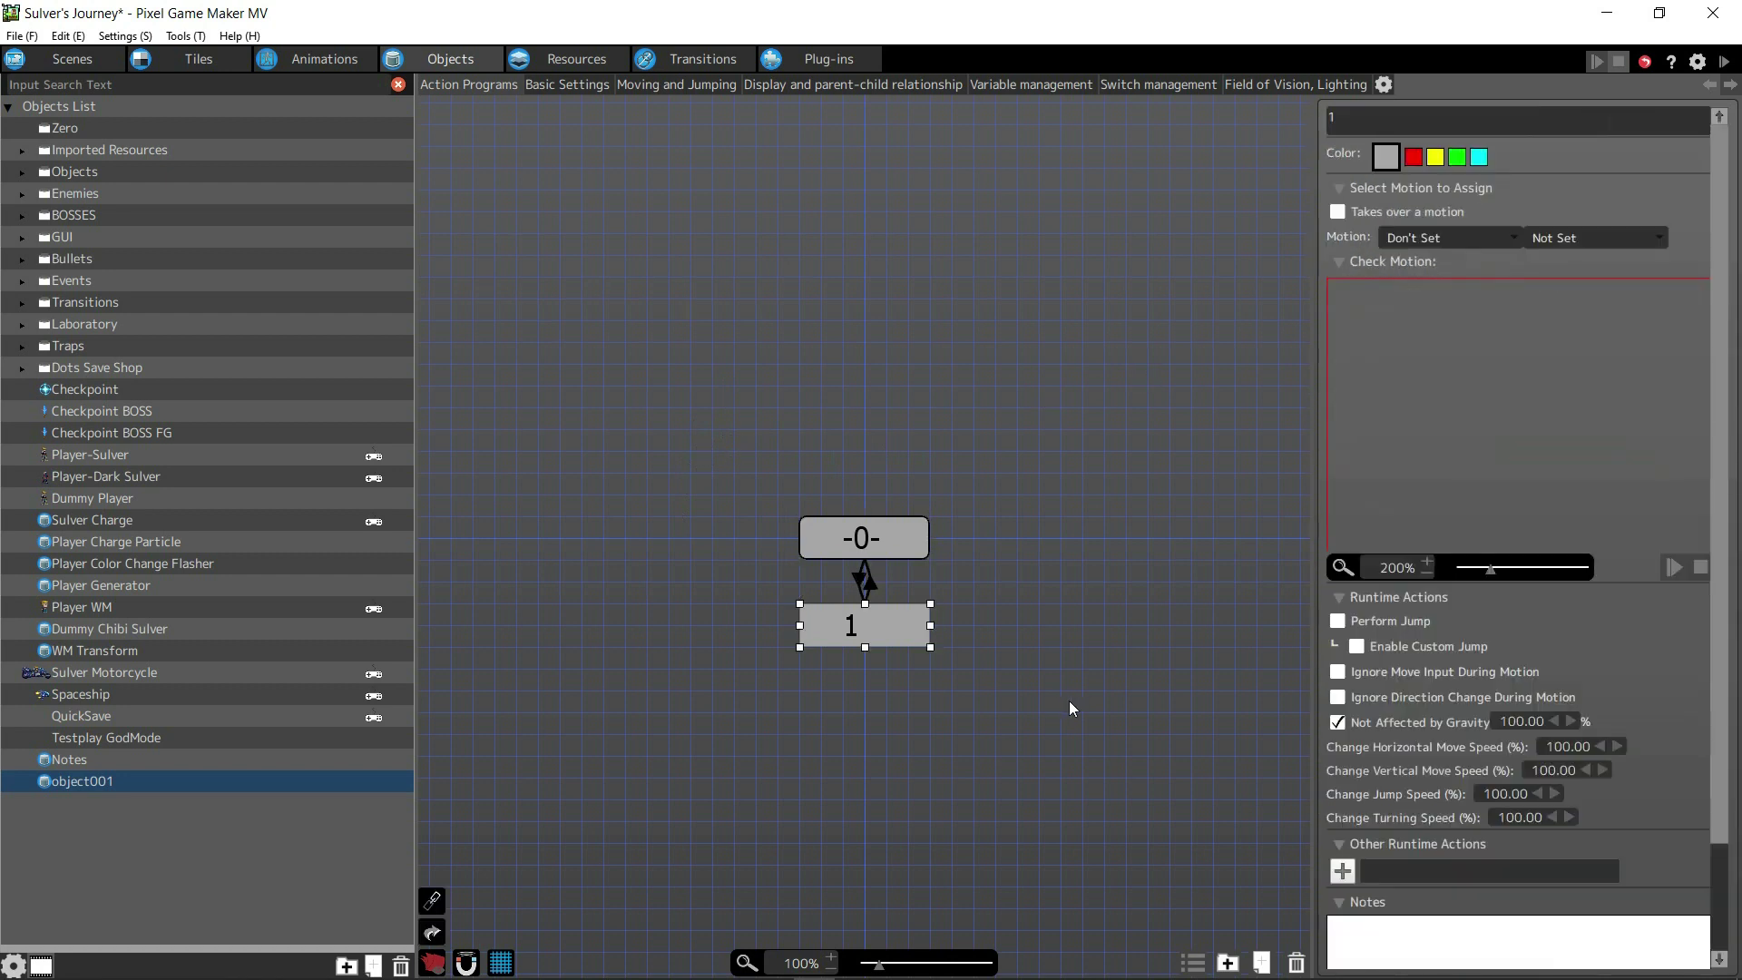
# Add a Show Message runtime action to action 1, using the TEST text.
pyautogui.click(1342, 871)
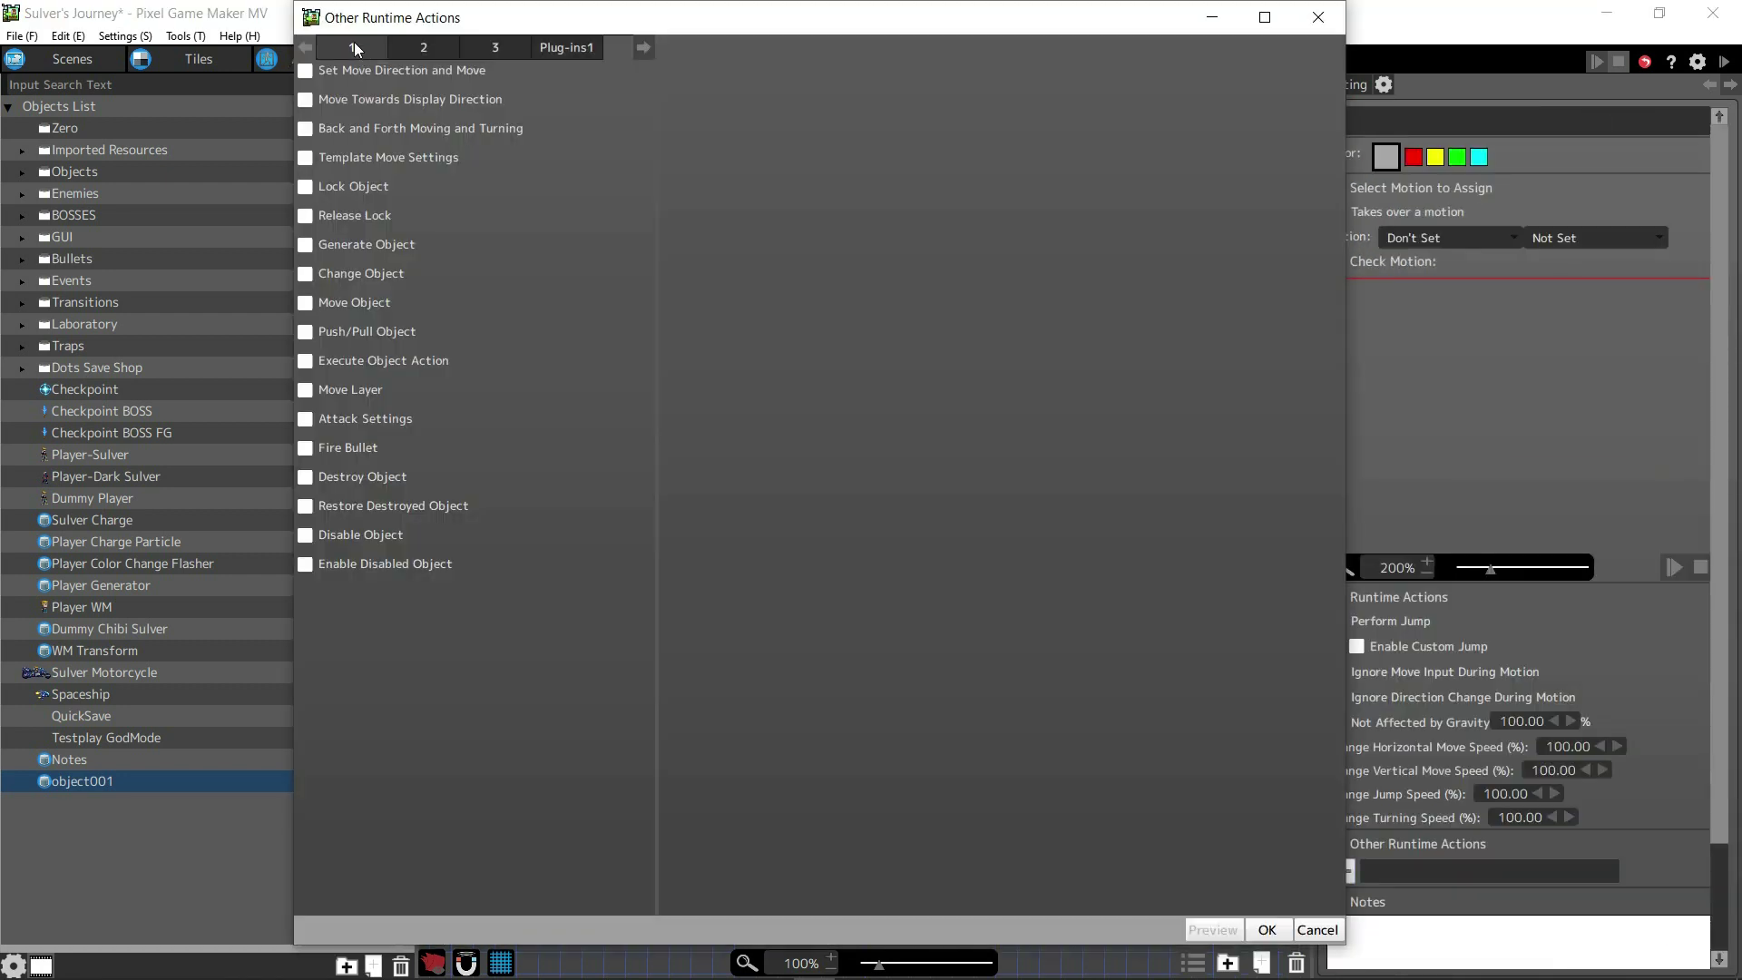
pyautogui.scroll(-1, 354, 41)
pyautogui.scroll(-1, 388, 36)
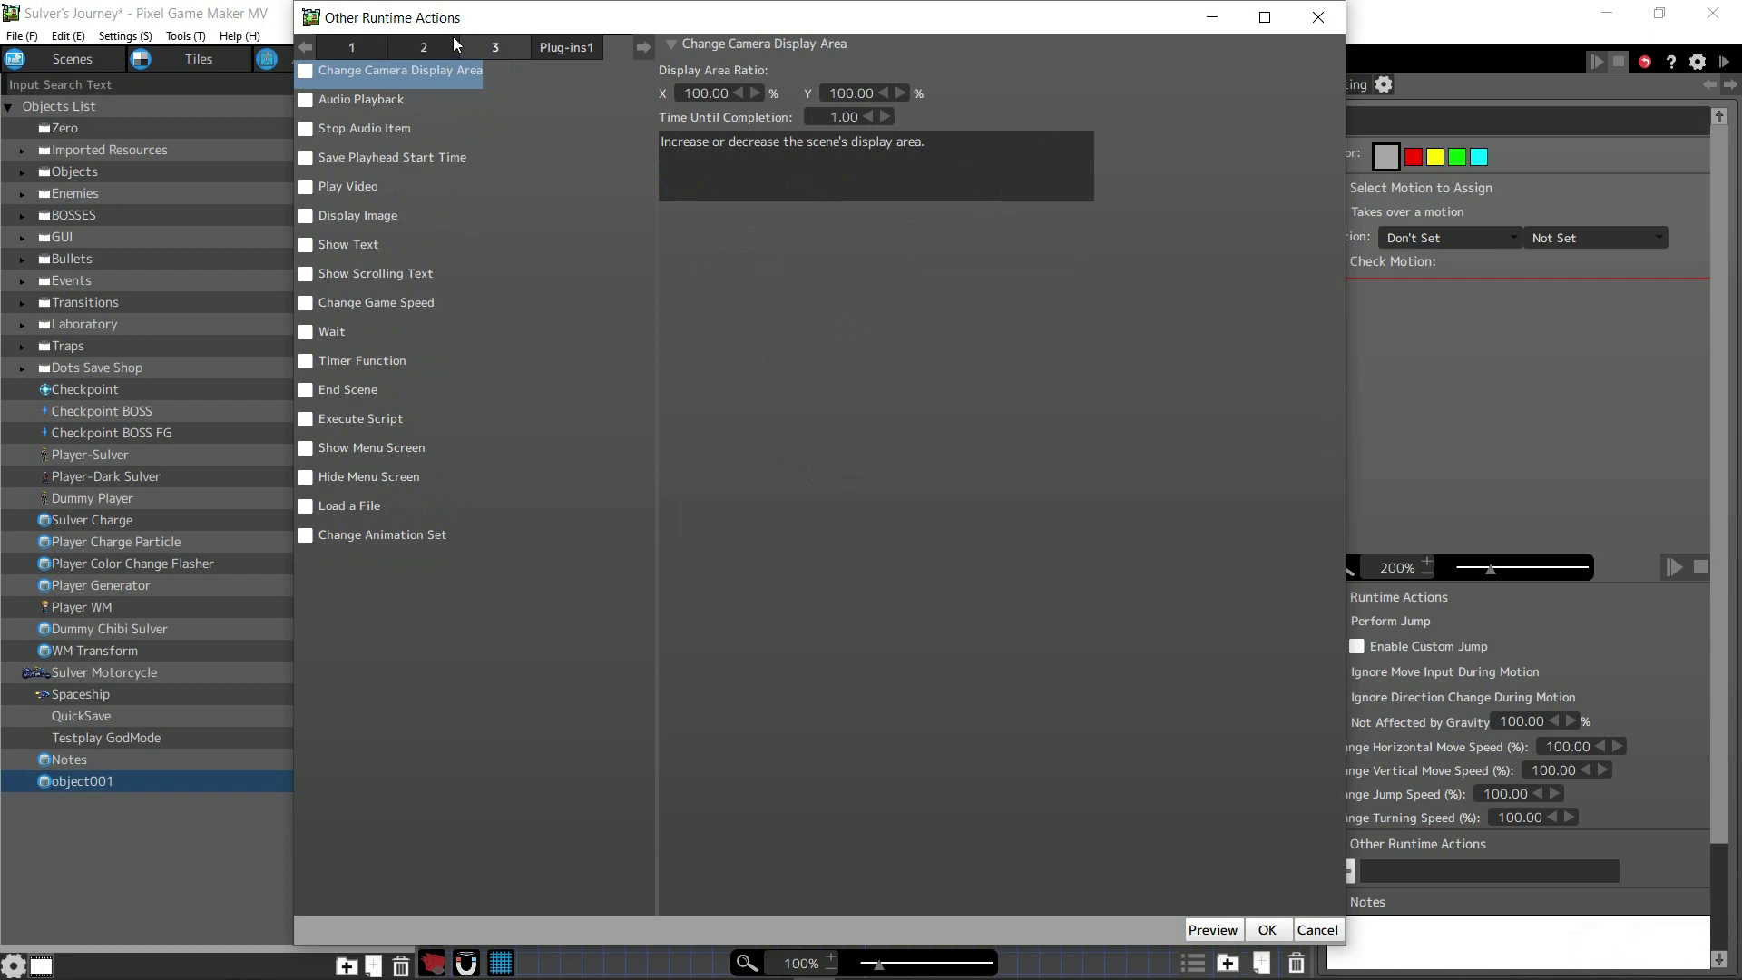
pyautogui.scroll(-1, 454, 37)
pyautogui.click(303, 67)
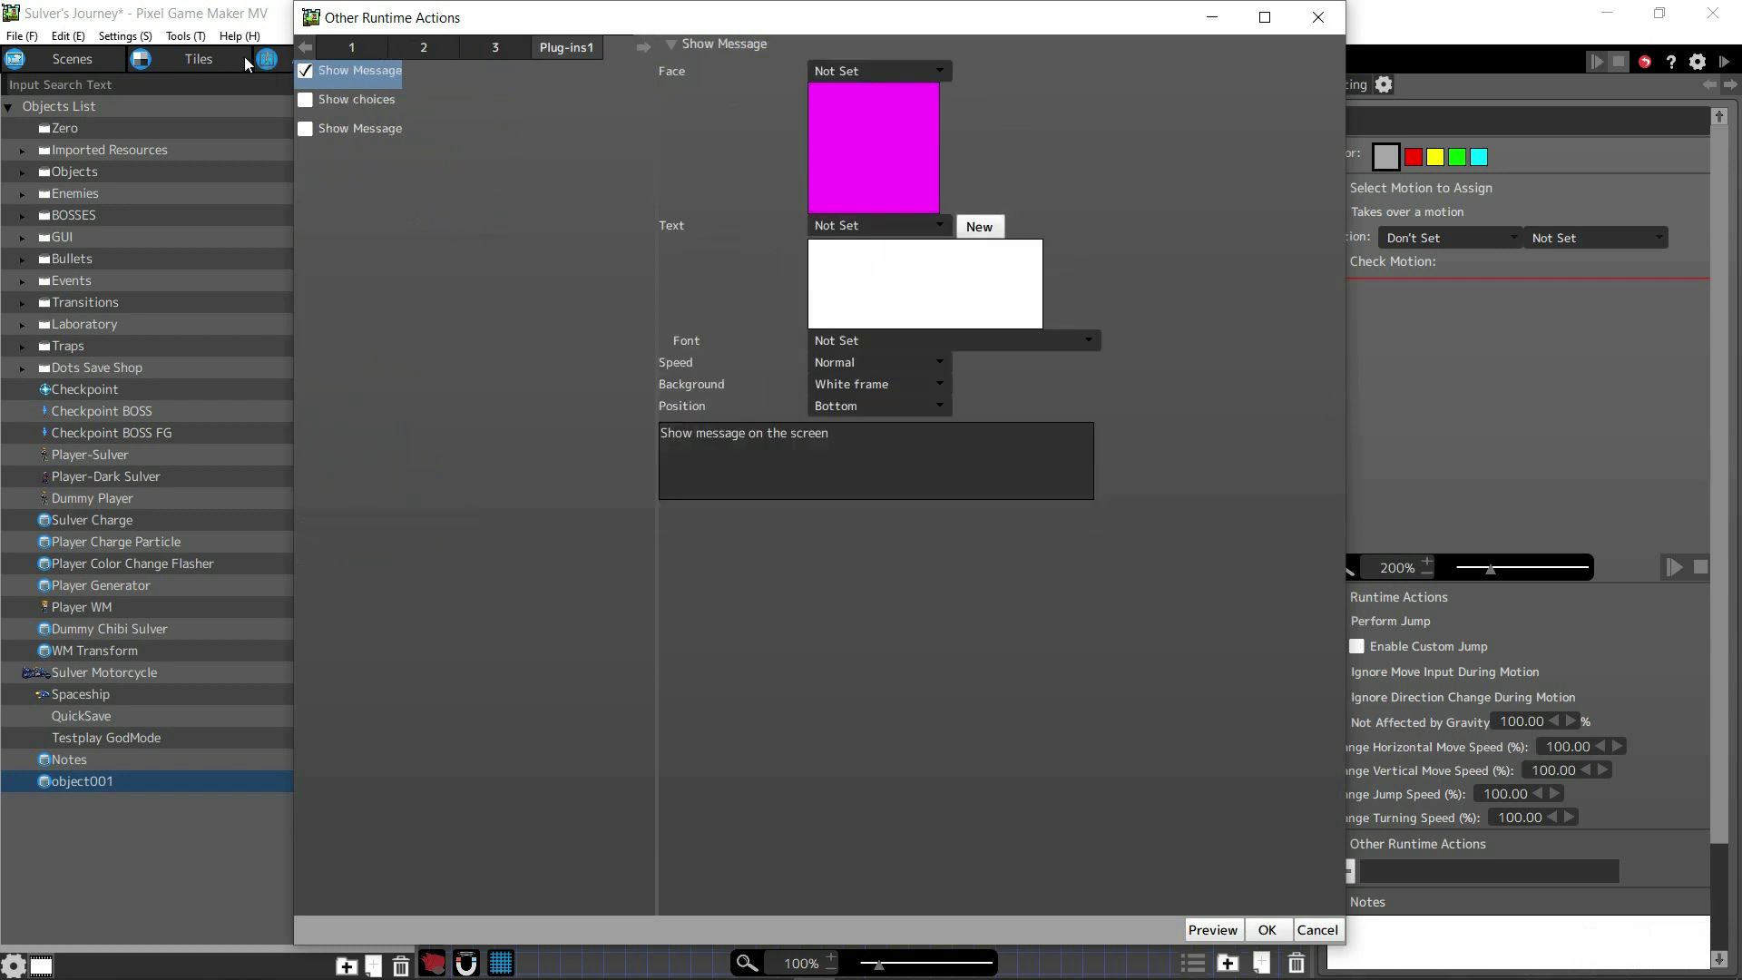
pyautogui.click(859, 226)
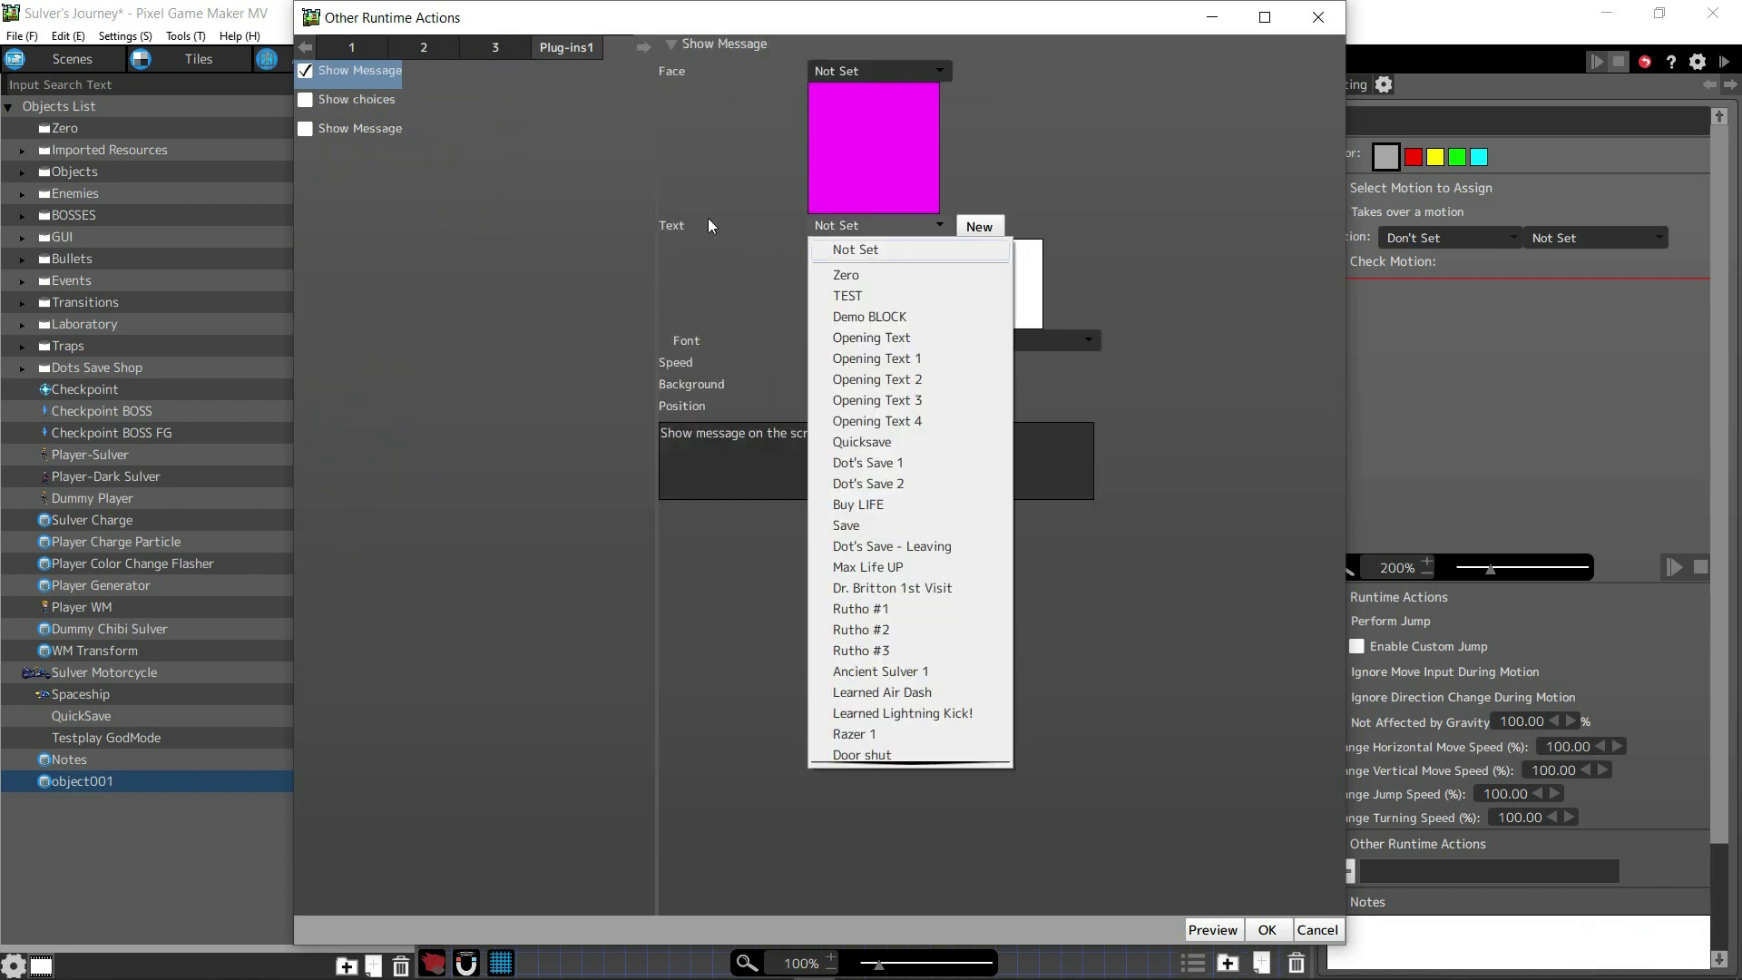
pyautogui.press('Return')
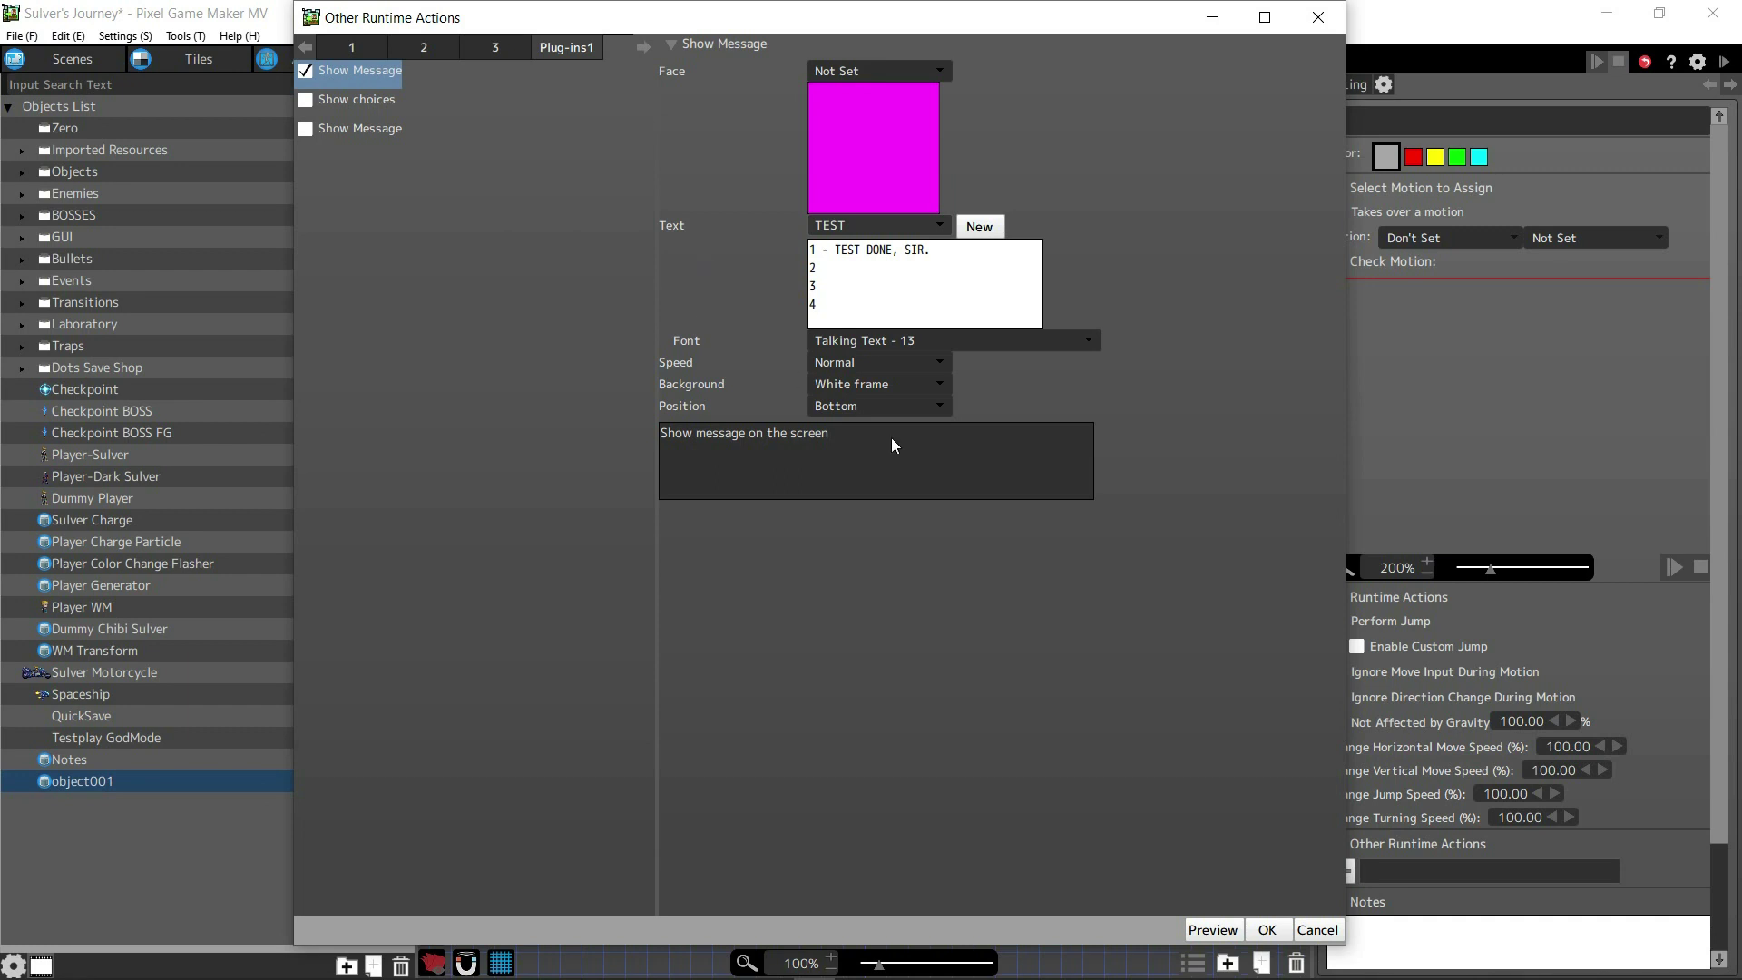
pyautogui.click(1269, 930)
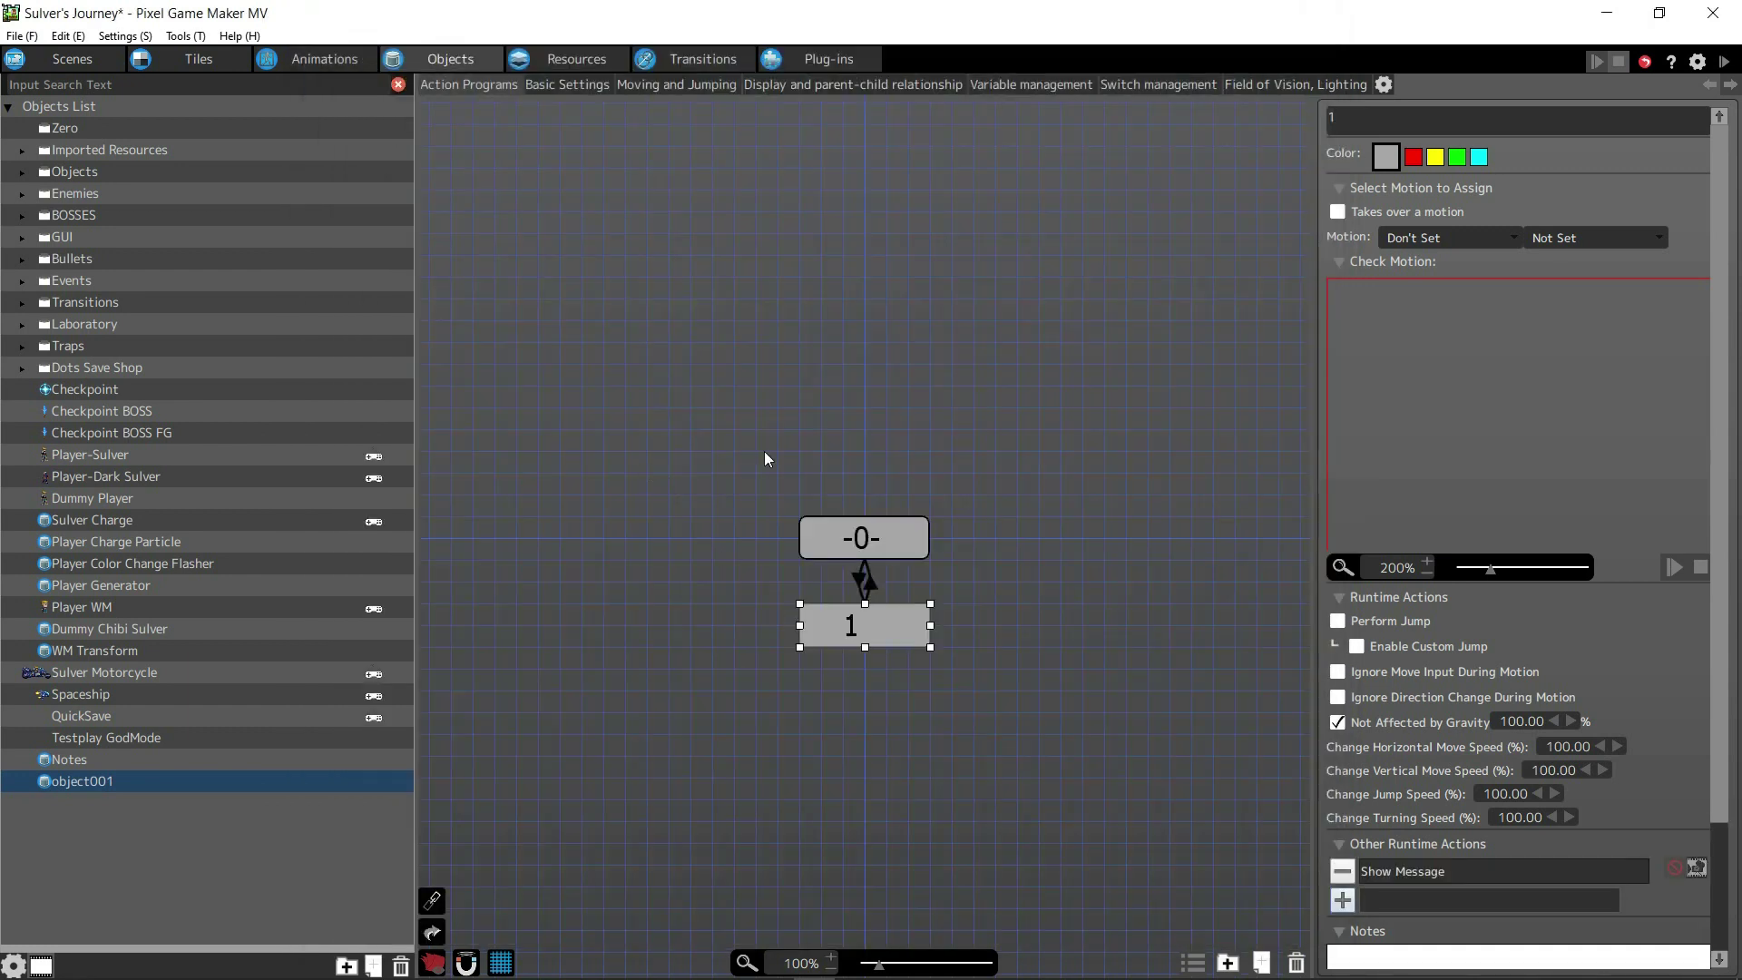
# Test play the game, moving the player into and out of the object's field of vision.
pyautogui.press('F5')
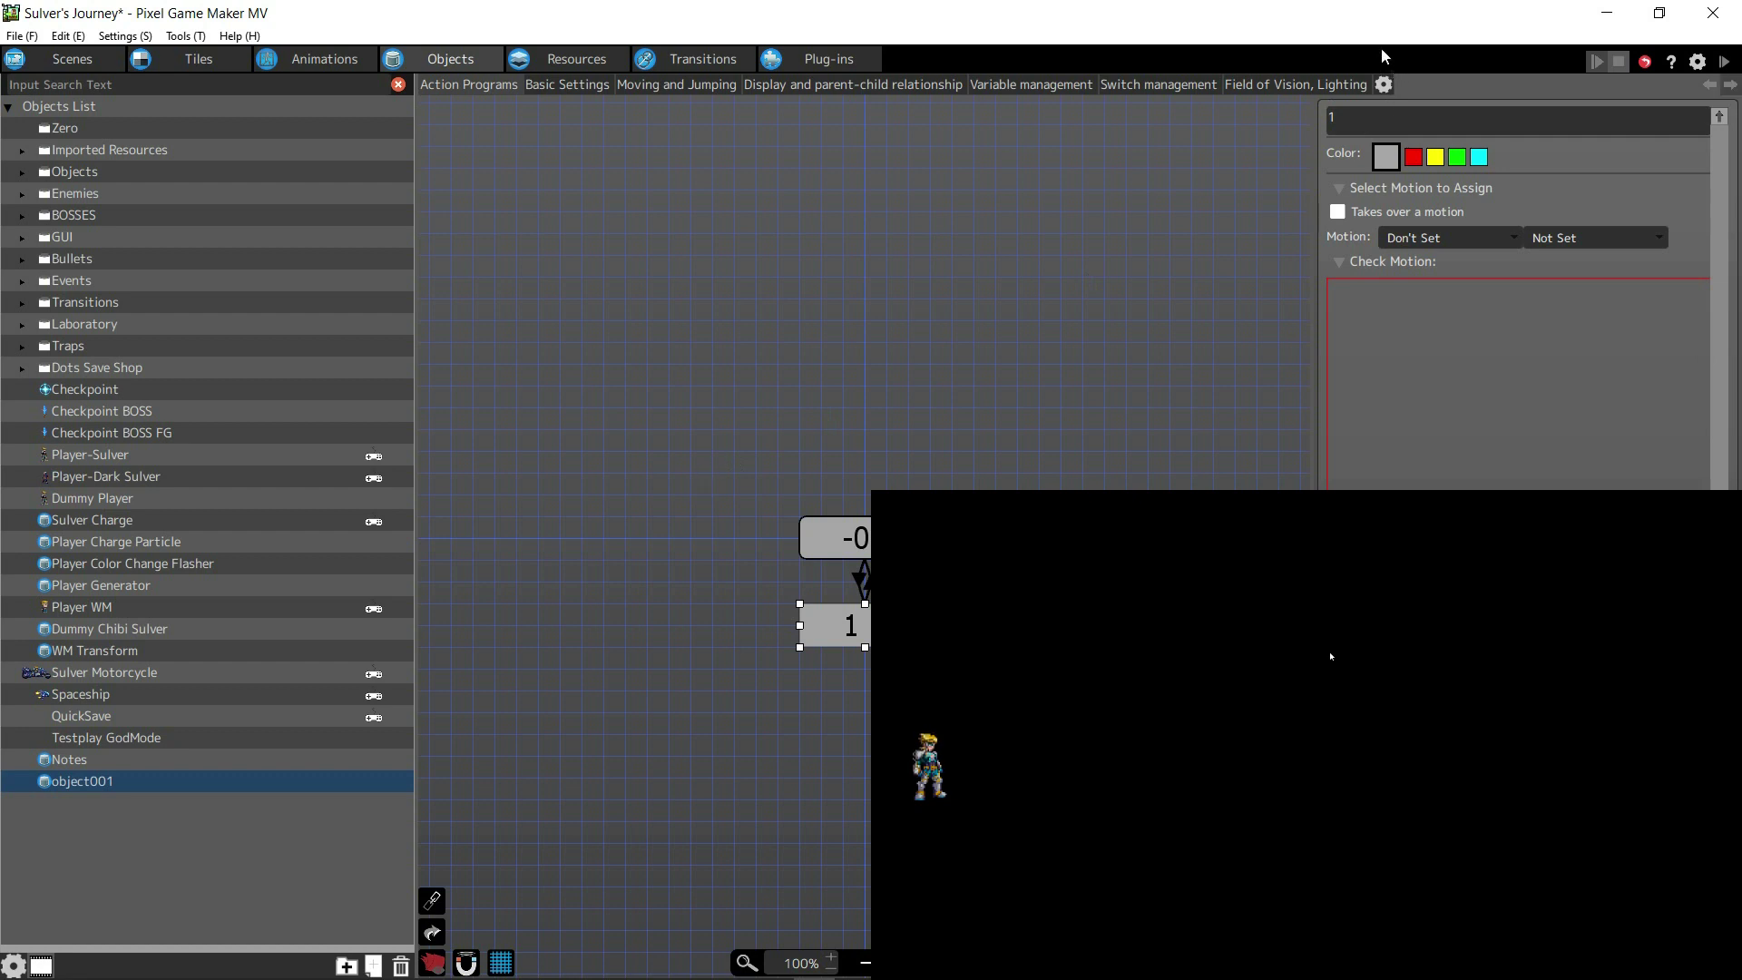
pyautogui.press('Right')
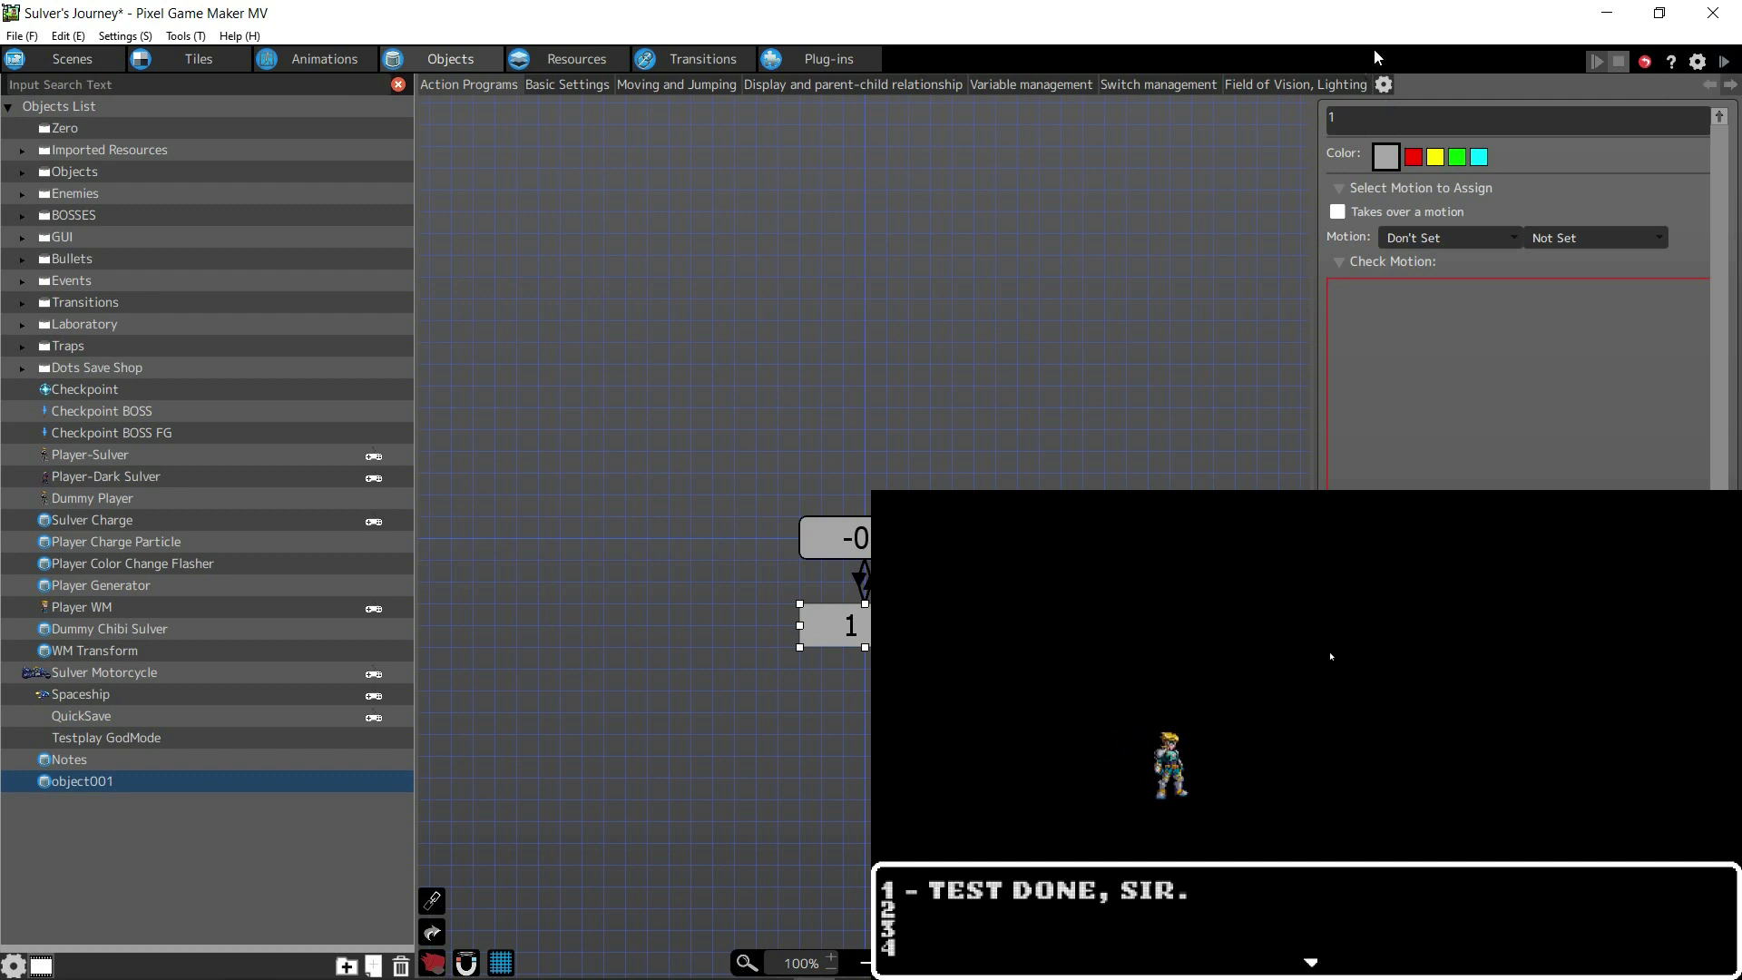
pyautogui.press('Left')
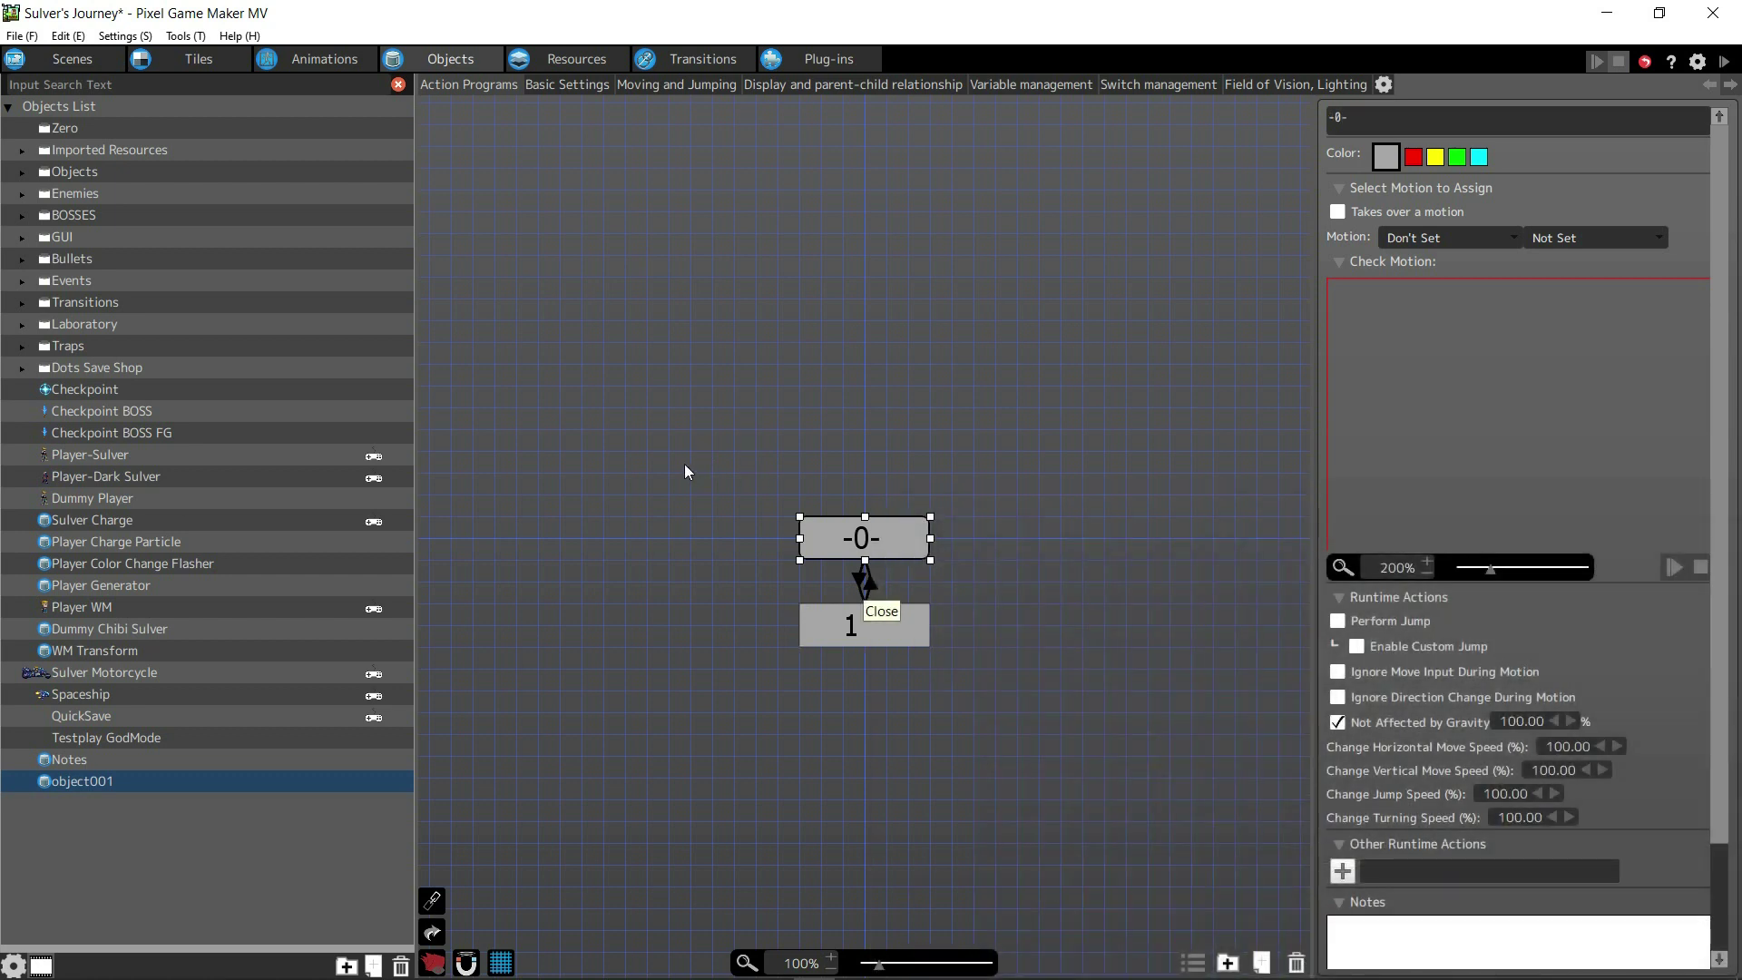
# Examine action 1's runtime action and the discovery conditions on the links to and from it.
pyautogui.click(858, 580)
pyautogui.click(866, 620)
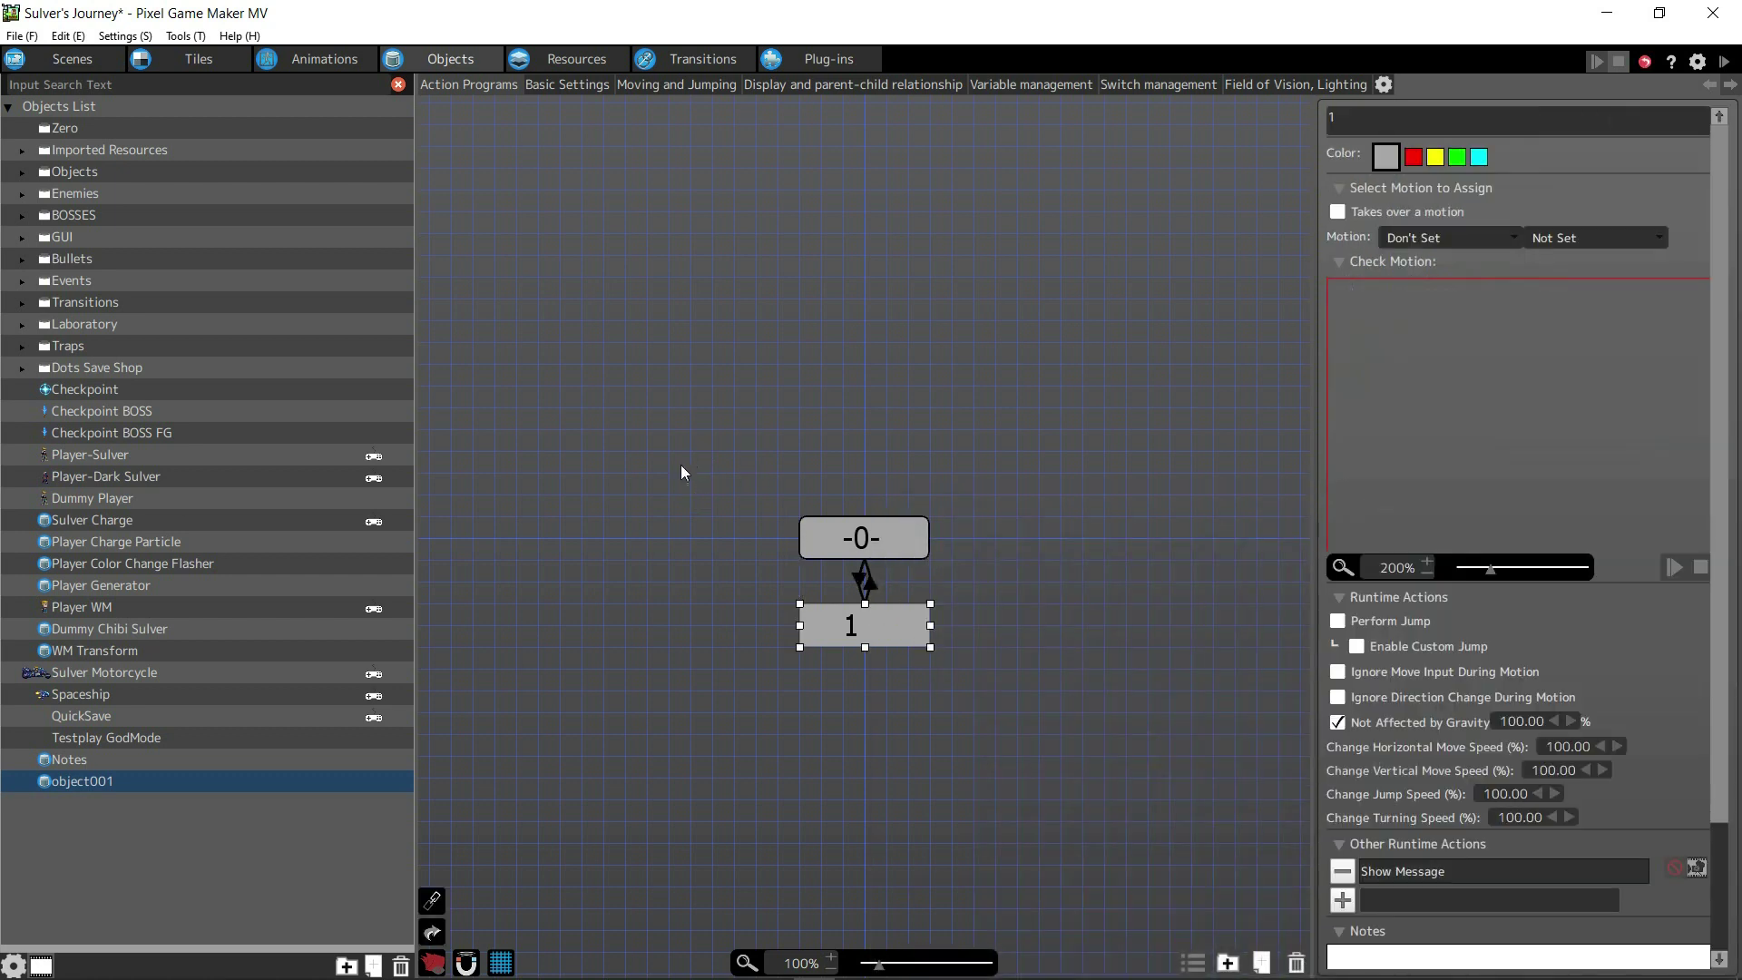
pyautogui.click(849, 578)
pyautogui.click(858, 580)
pyautogui.click(860, 623)
pyautogui.click(869, 582)
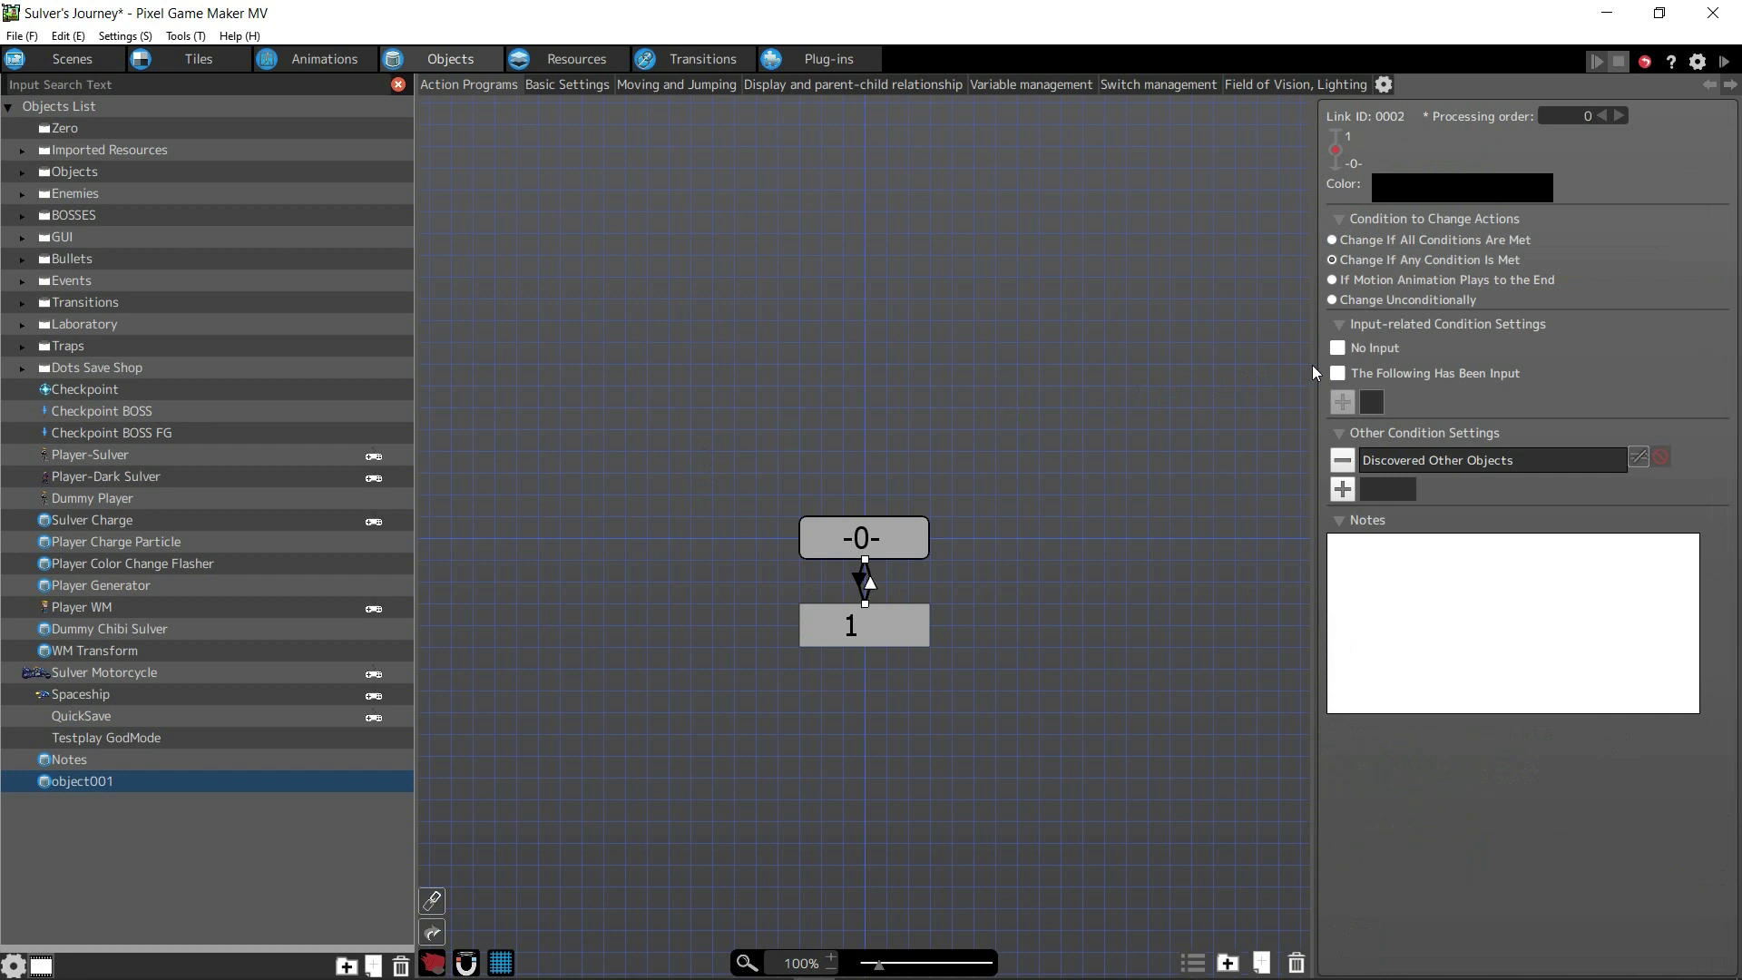
# Make the link from -0- to 1 require all conditions, adding an input condition for the OK key with the On Press trigger.
pyautogui.click(864, 621)
pyautogui.click(1338, 373)
pyautogui.click(1343, 402)
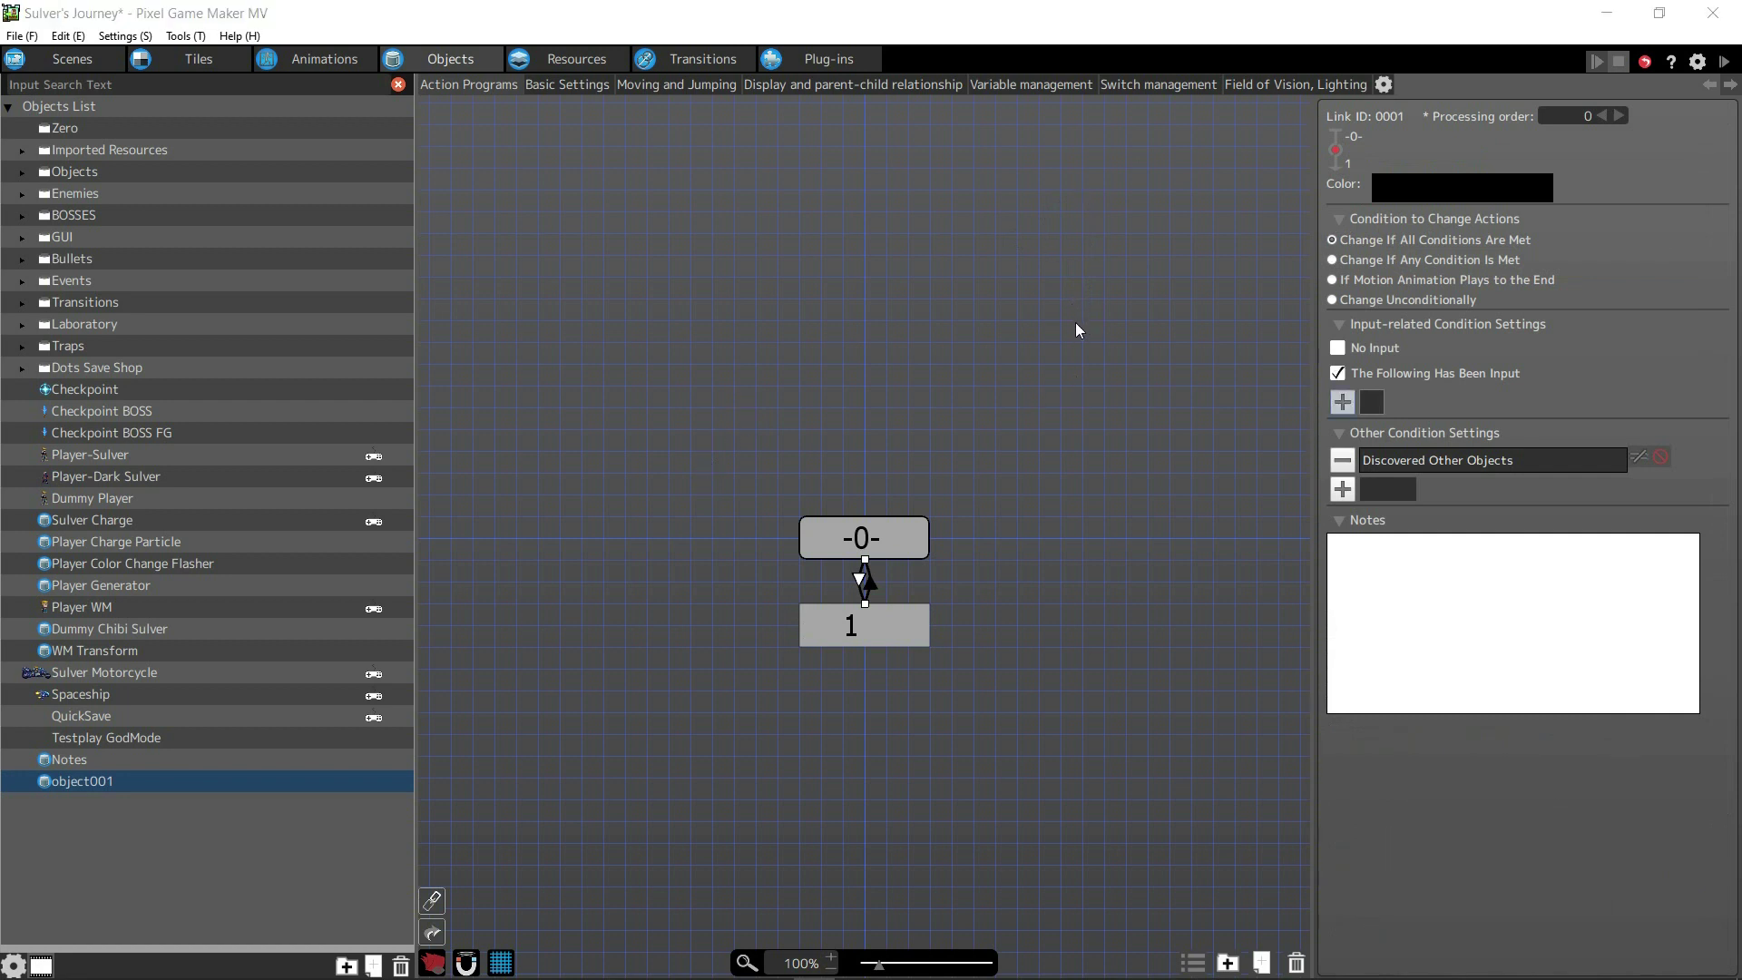
pyautogui.click(893, 396)
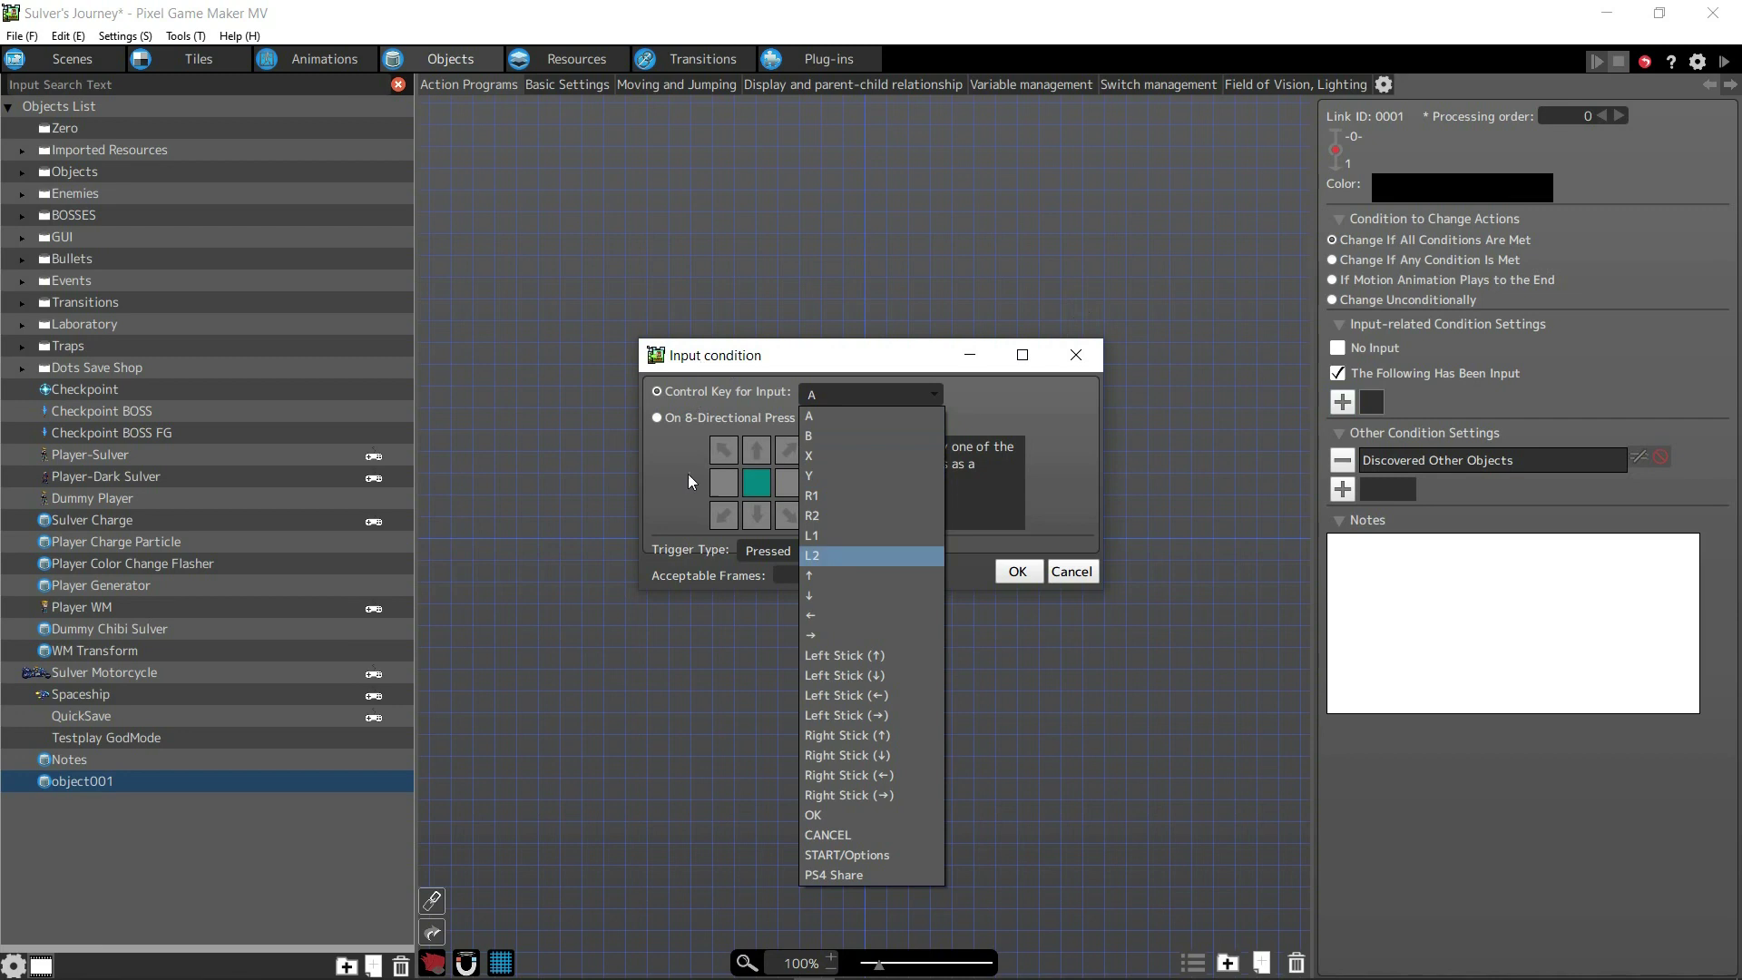
pyautogui.click(848, 815)
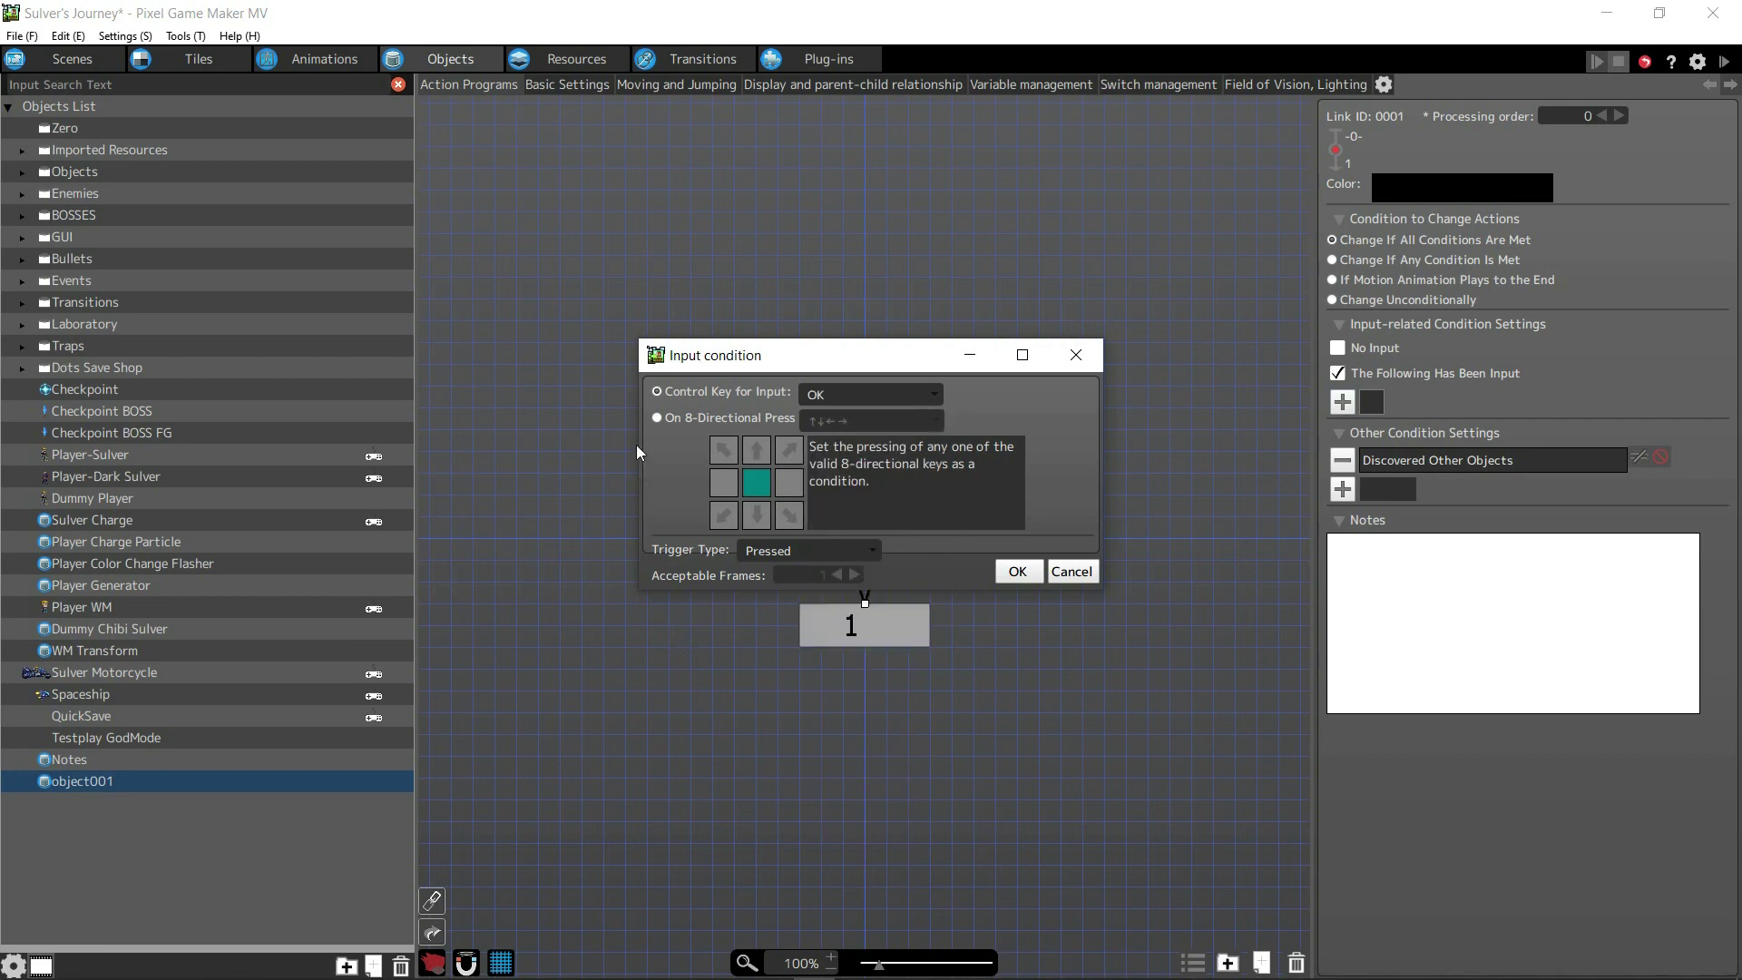
pyautogui.click(794, 551)
pyautogui.click(791, 592)
pyautogui.press('Return')
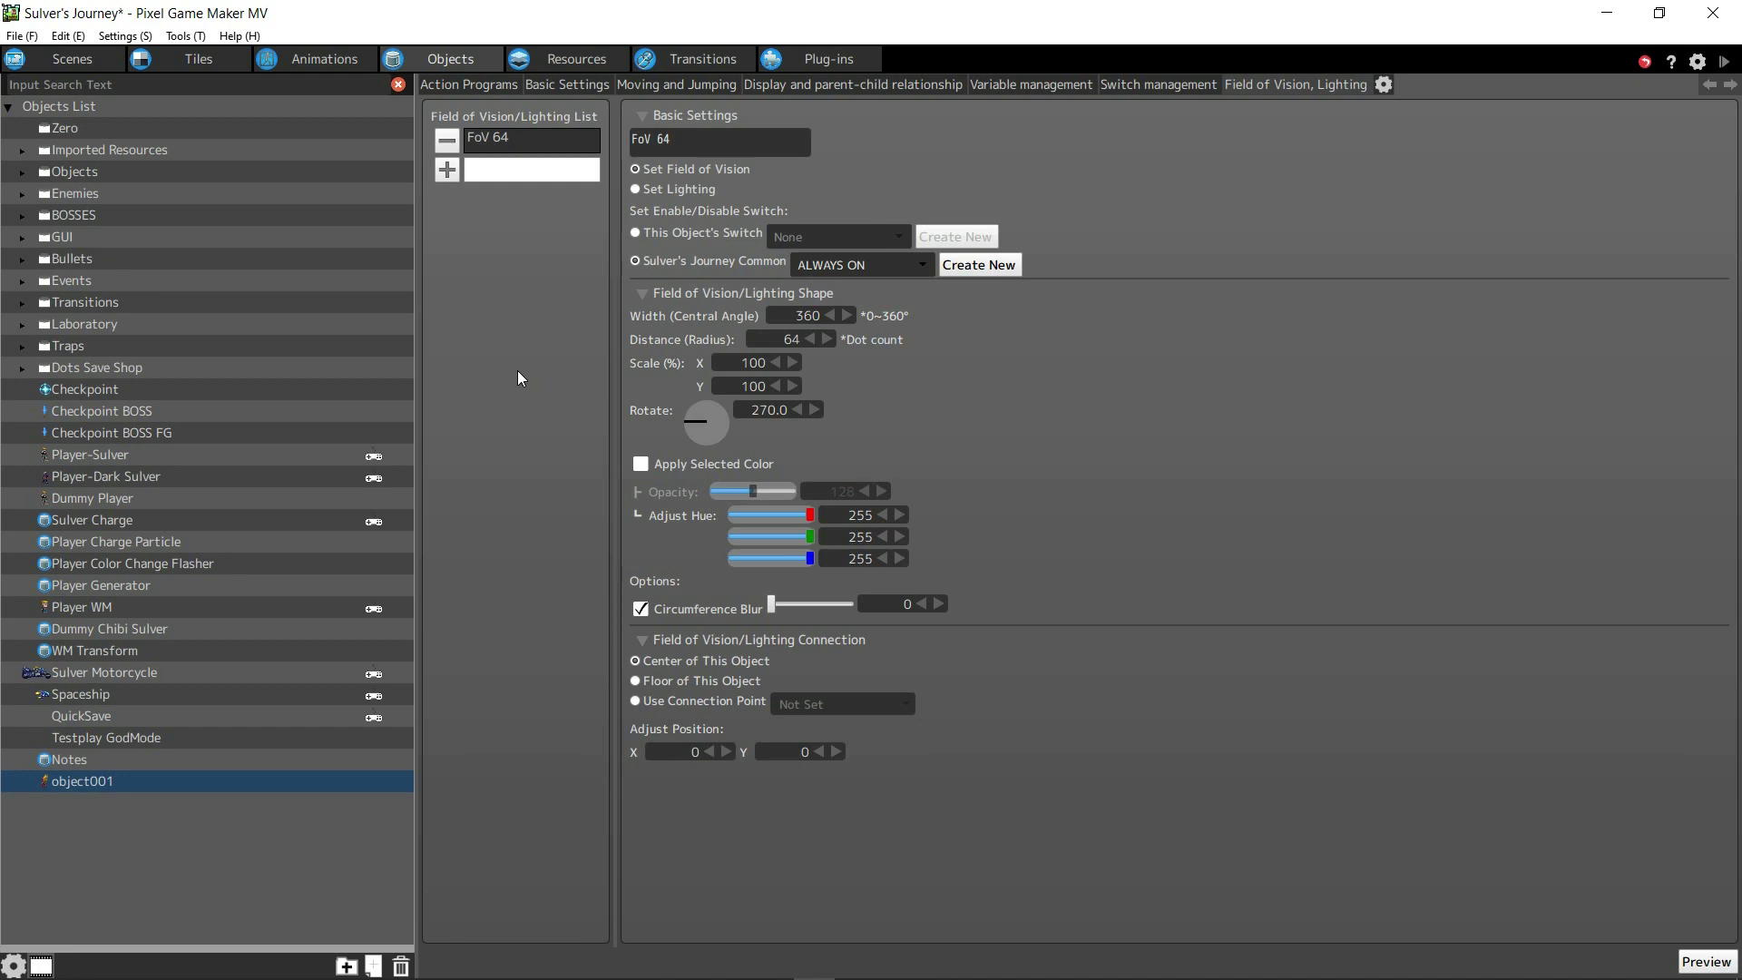
# Enable the selected color for the FoV 64 field of vision and return to the action programs.
pyautogui.click(640, 463)
pyautogui.click(496, 84)
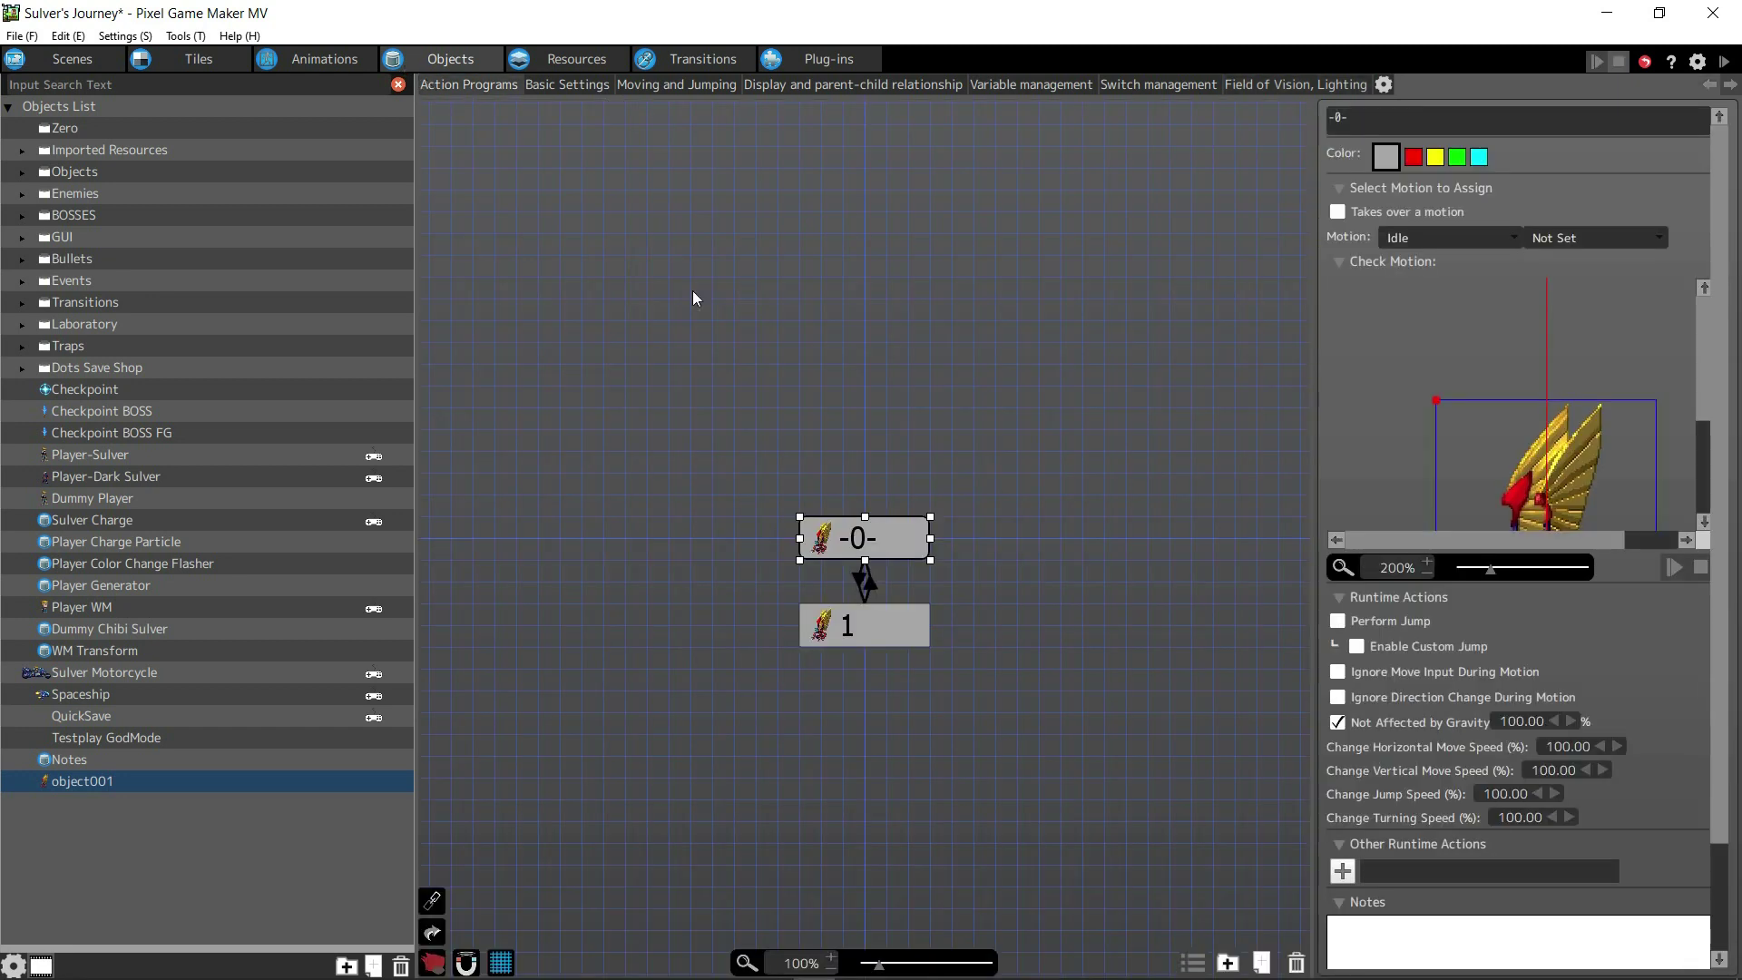
# Set the link from -0- to 1 to change if any condition is met and check the message in test play.
pyautogui.click(885, 626)
pyautogui.click(884, 542)
pyautogui.click(884, 624)
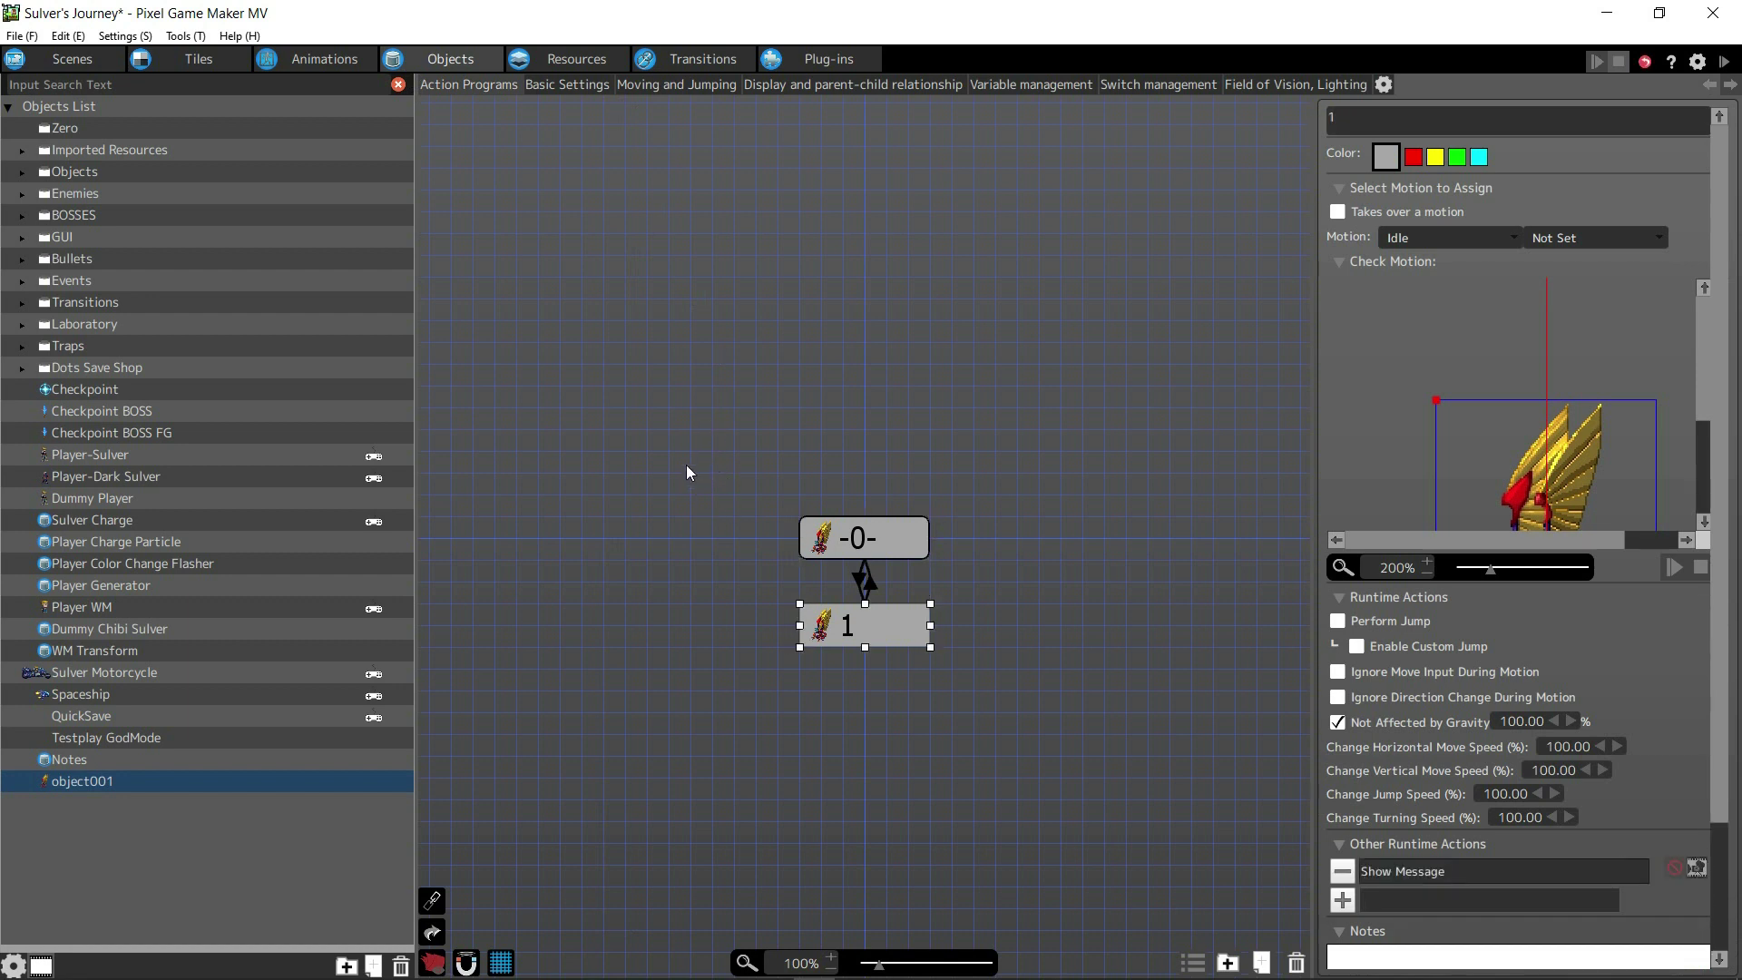
pyautogui.click(859, 579)
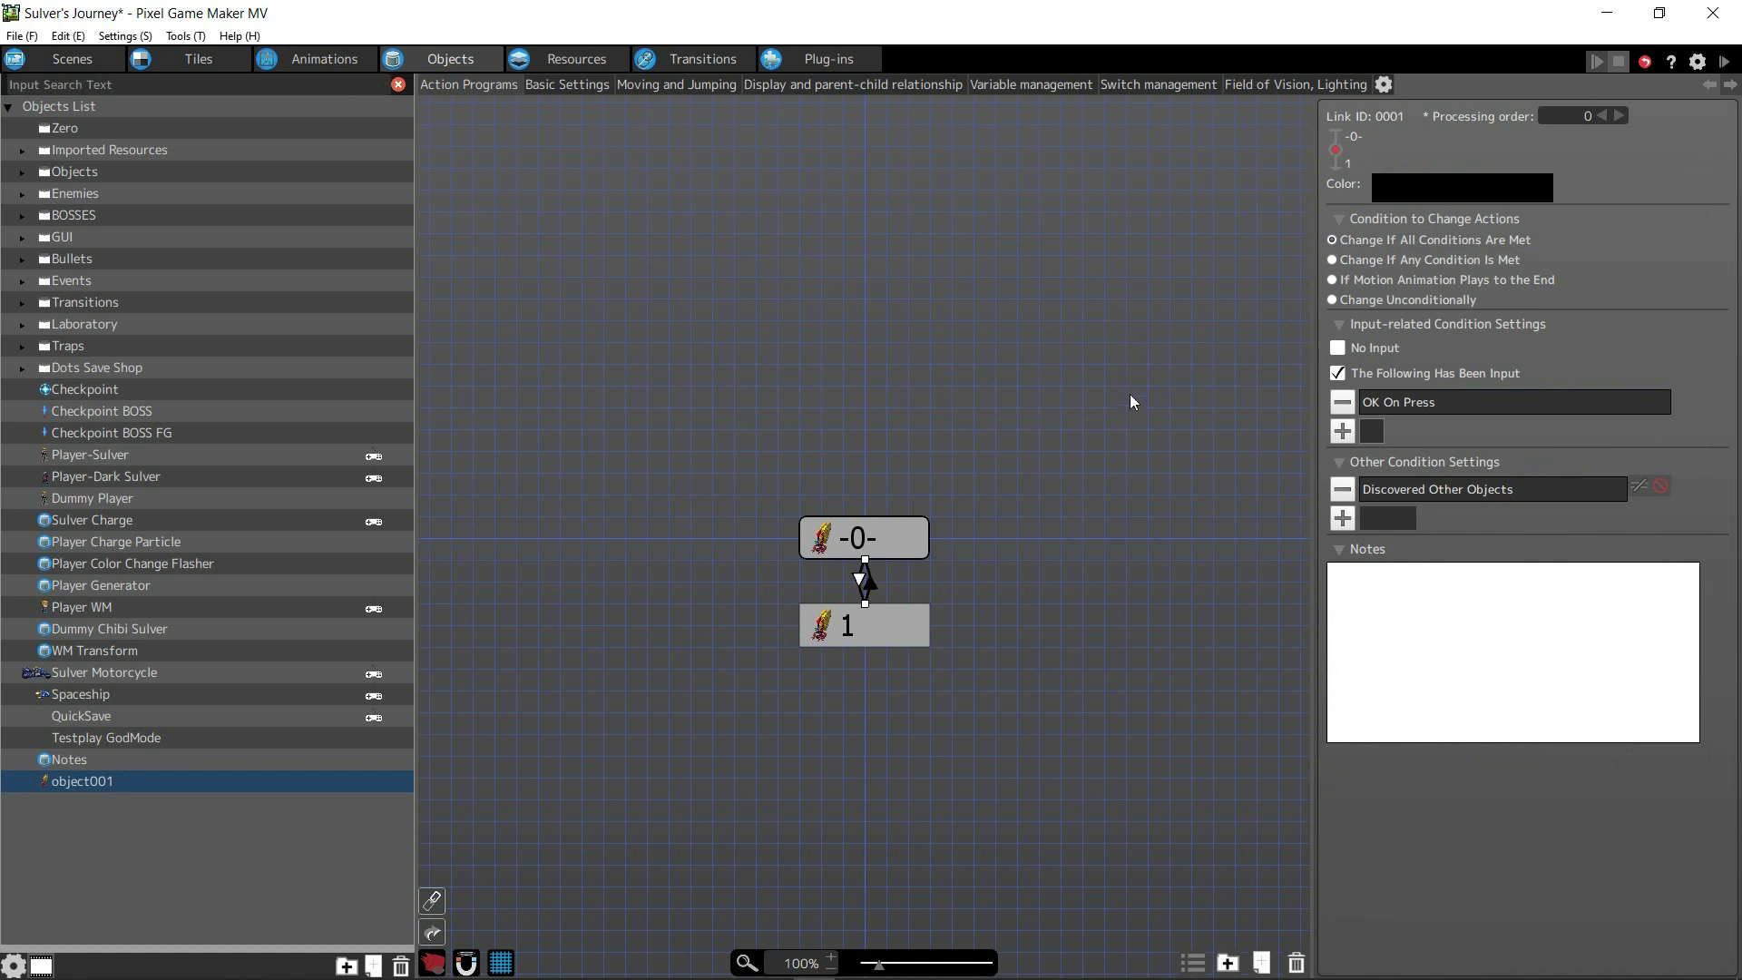
pyautogui.click(1383, 260)
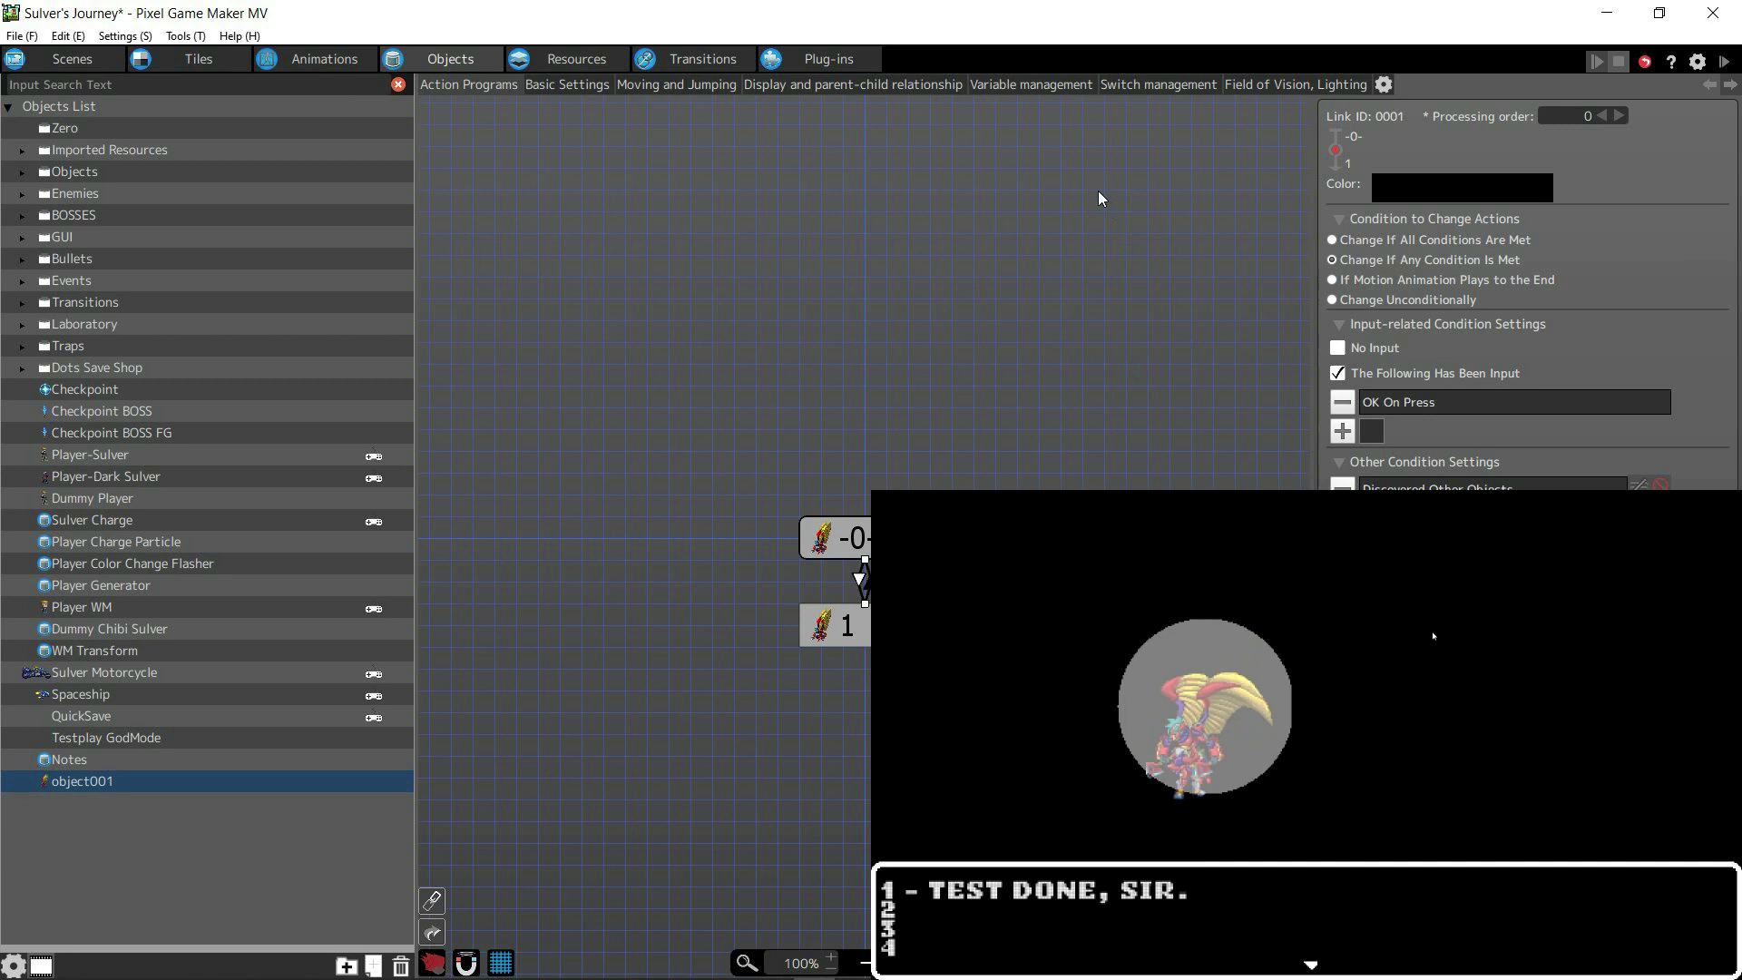
pyautogui.press('Return')
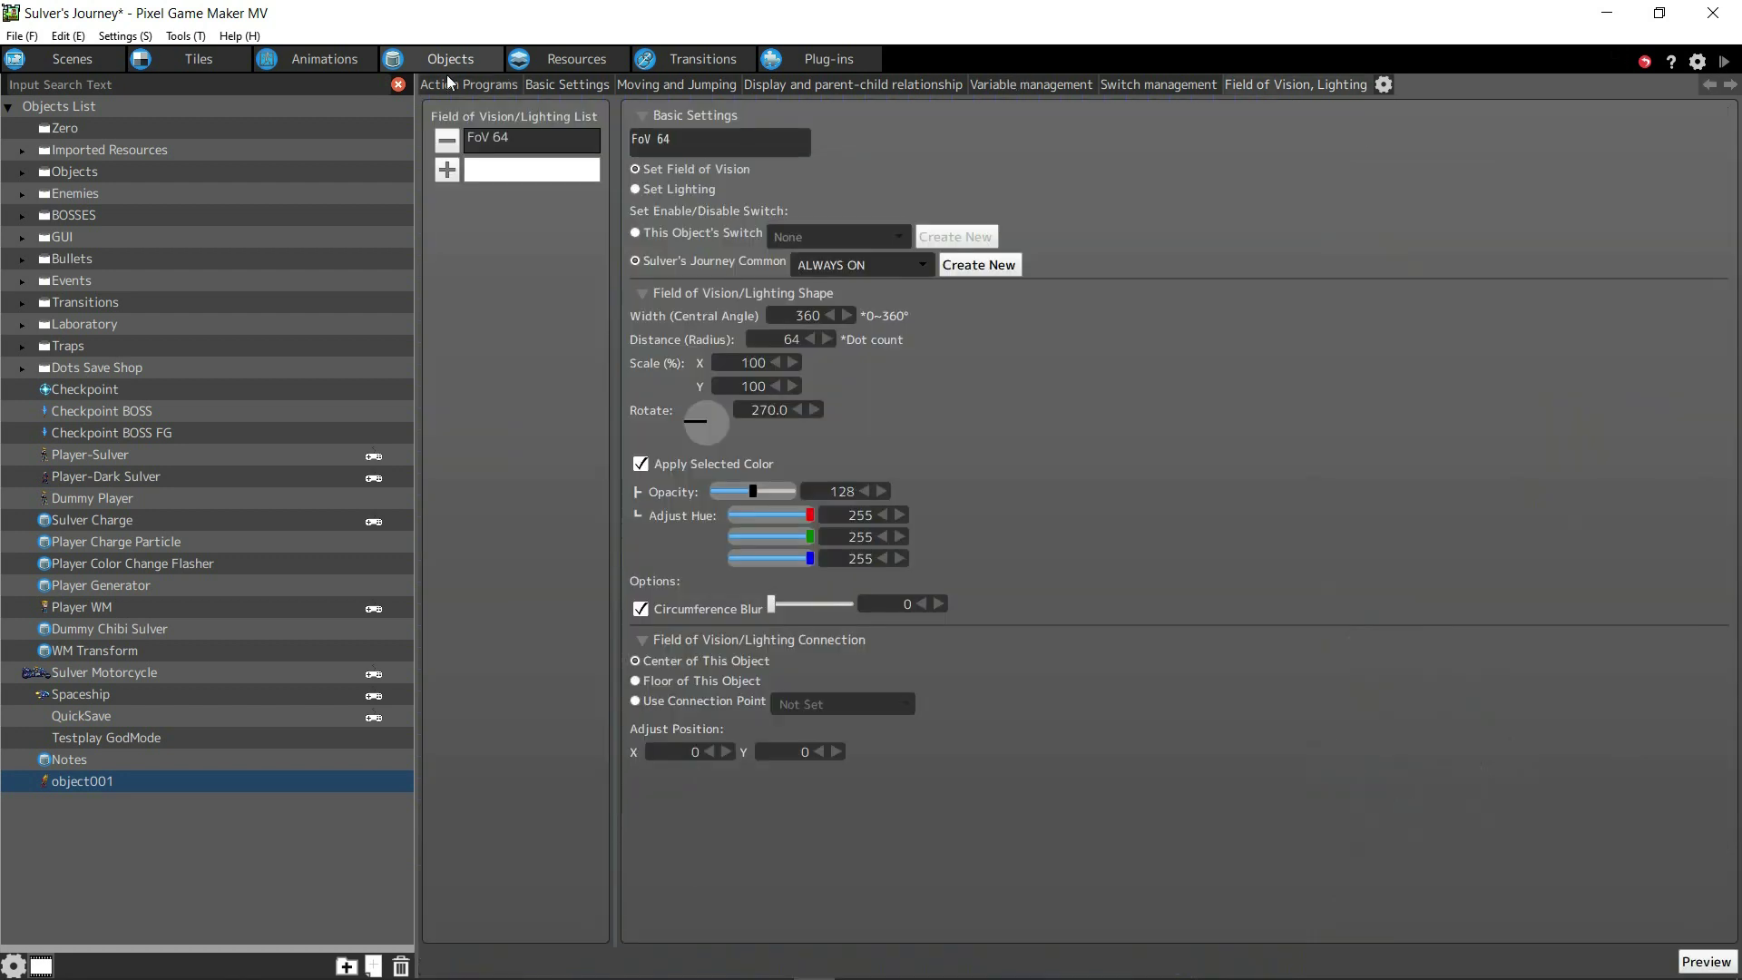
# Compare the settings of the -0- and 1 actions, including their motions and runtime actions.
pyautogui.click(395, 71)
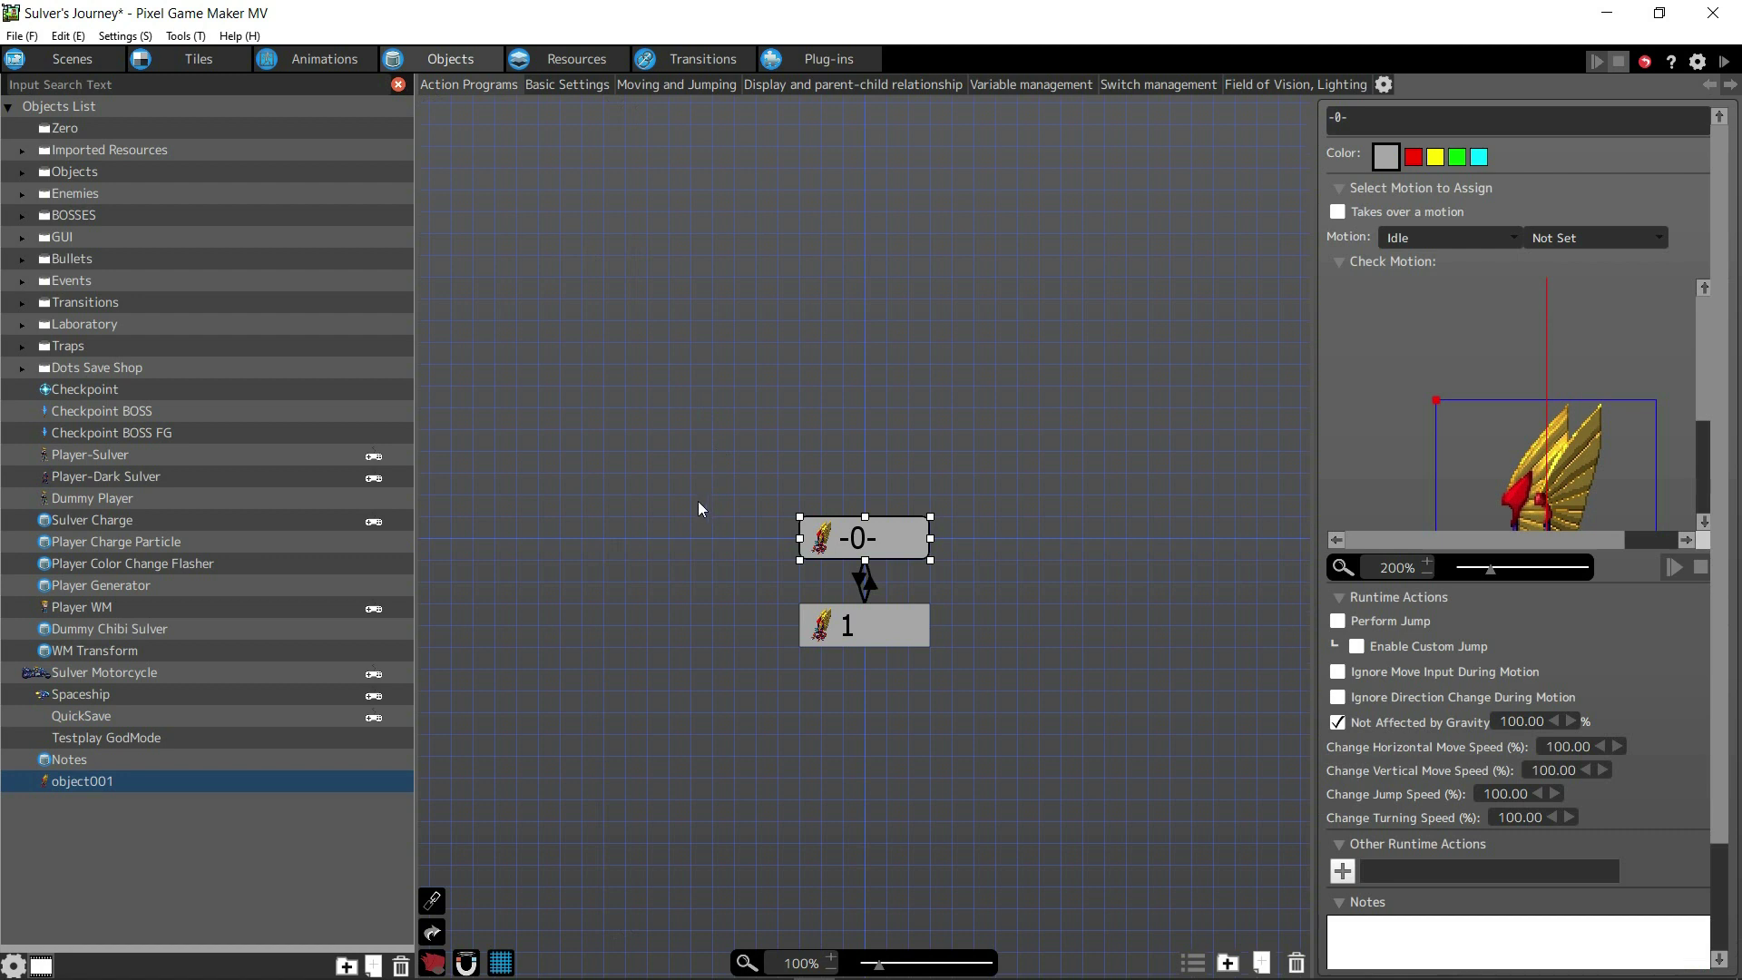
pyautogui.press('Down')
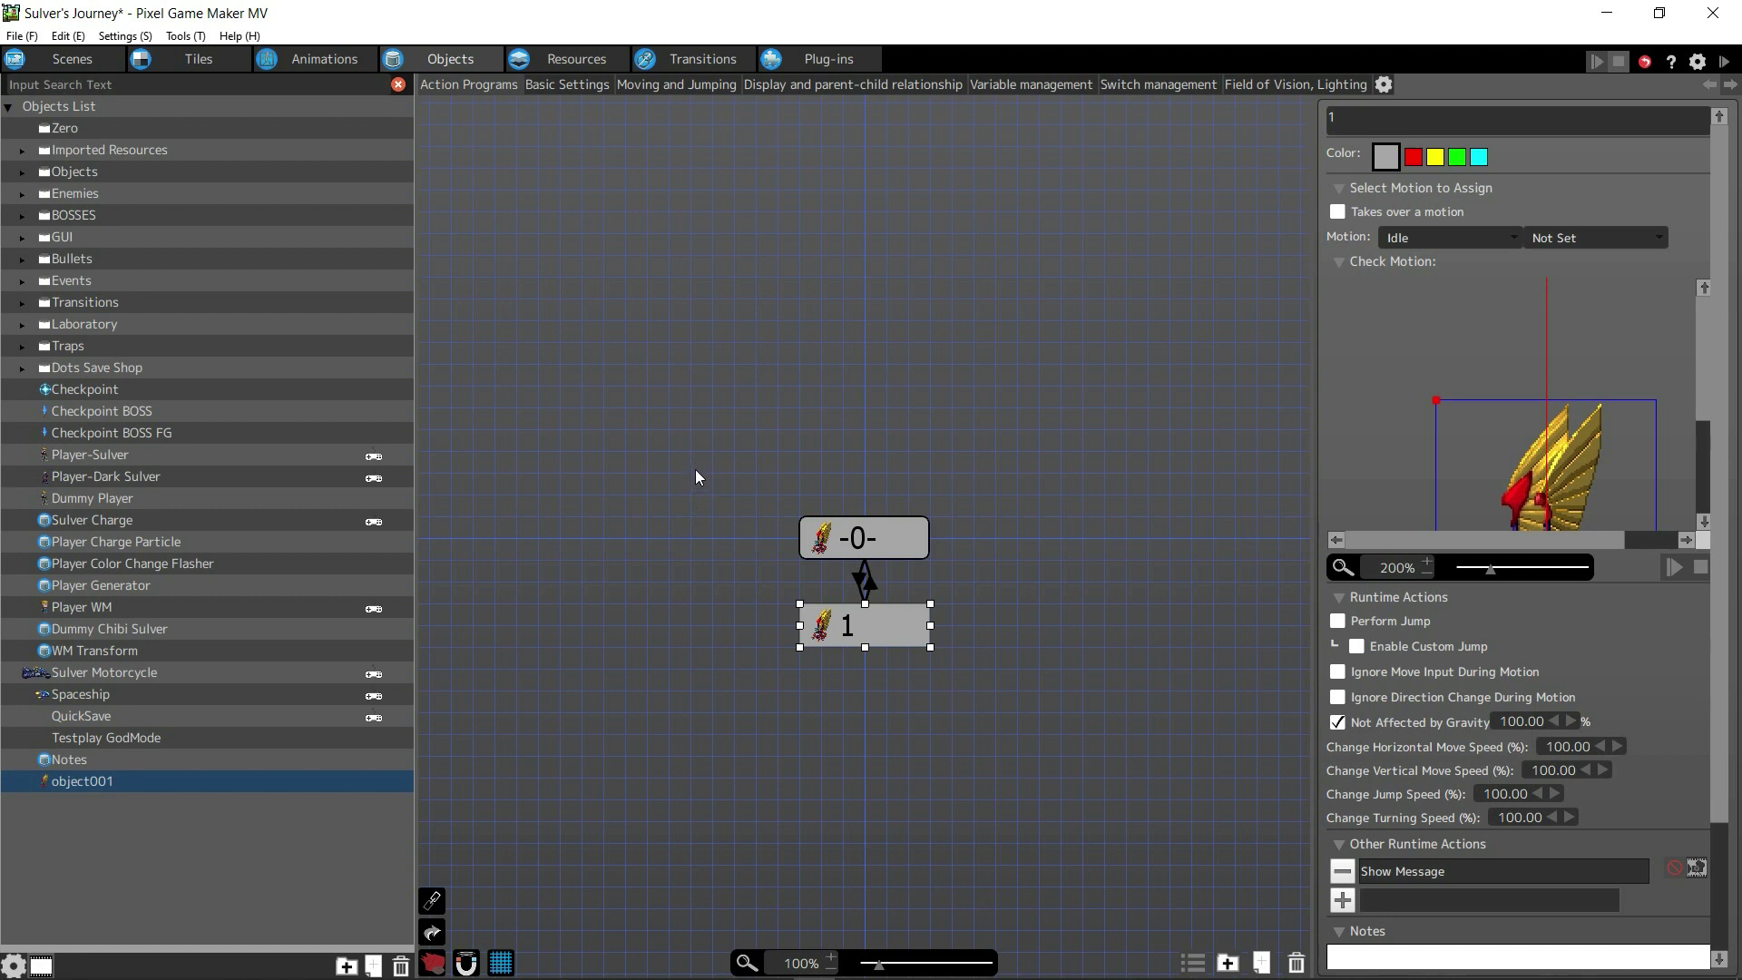
pyautogui.press('Up')
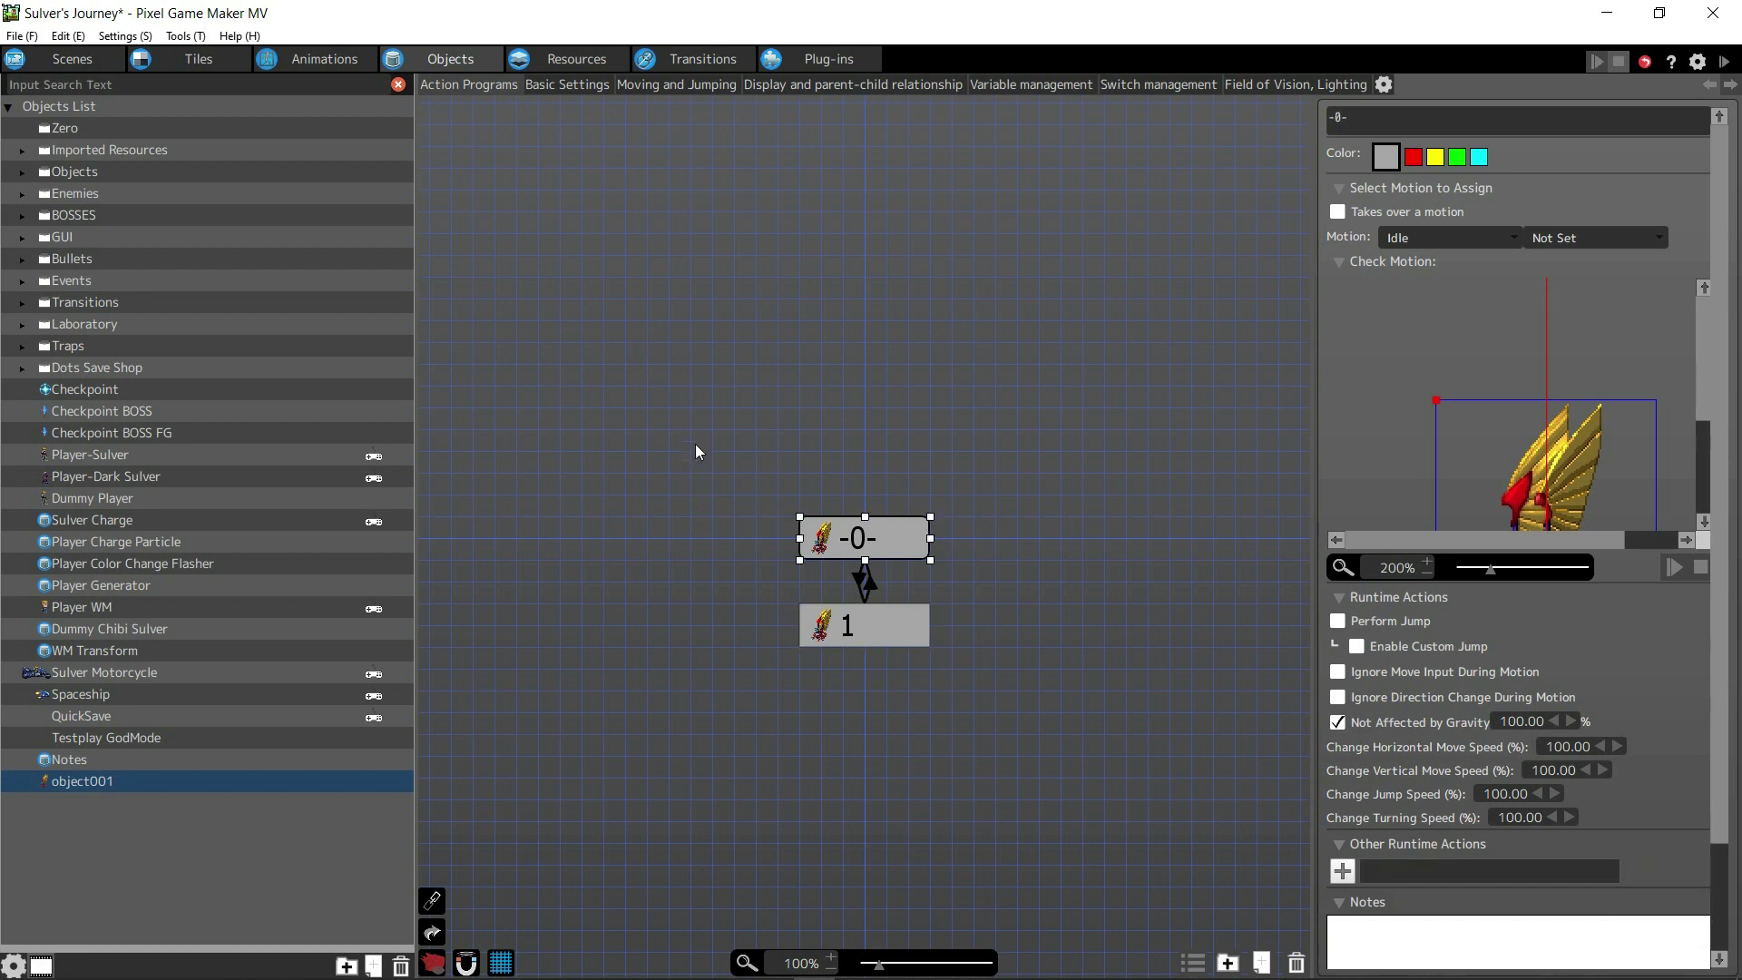
pyautogui.press('Down')
pyautogui.press('Up')
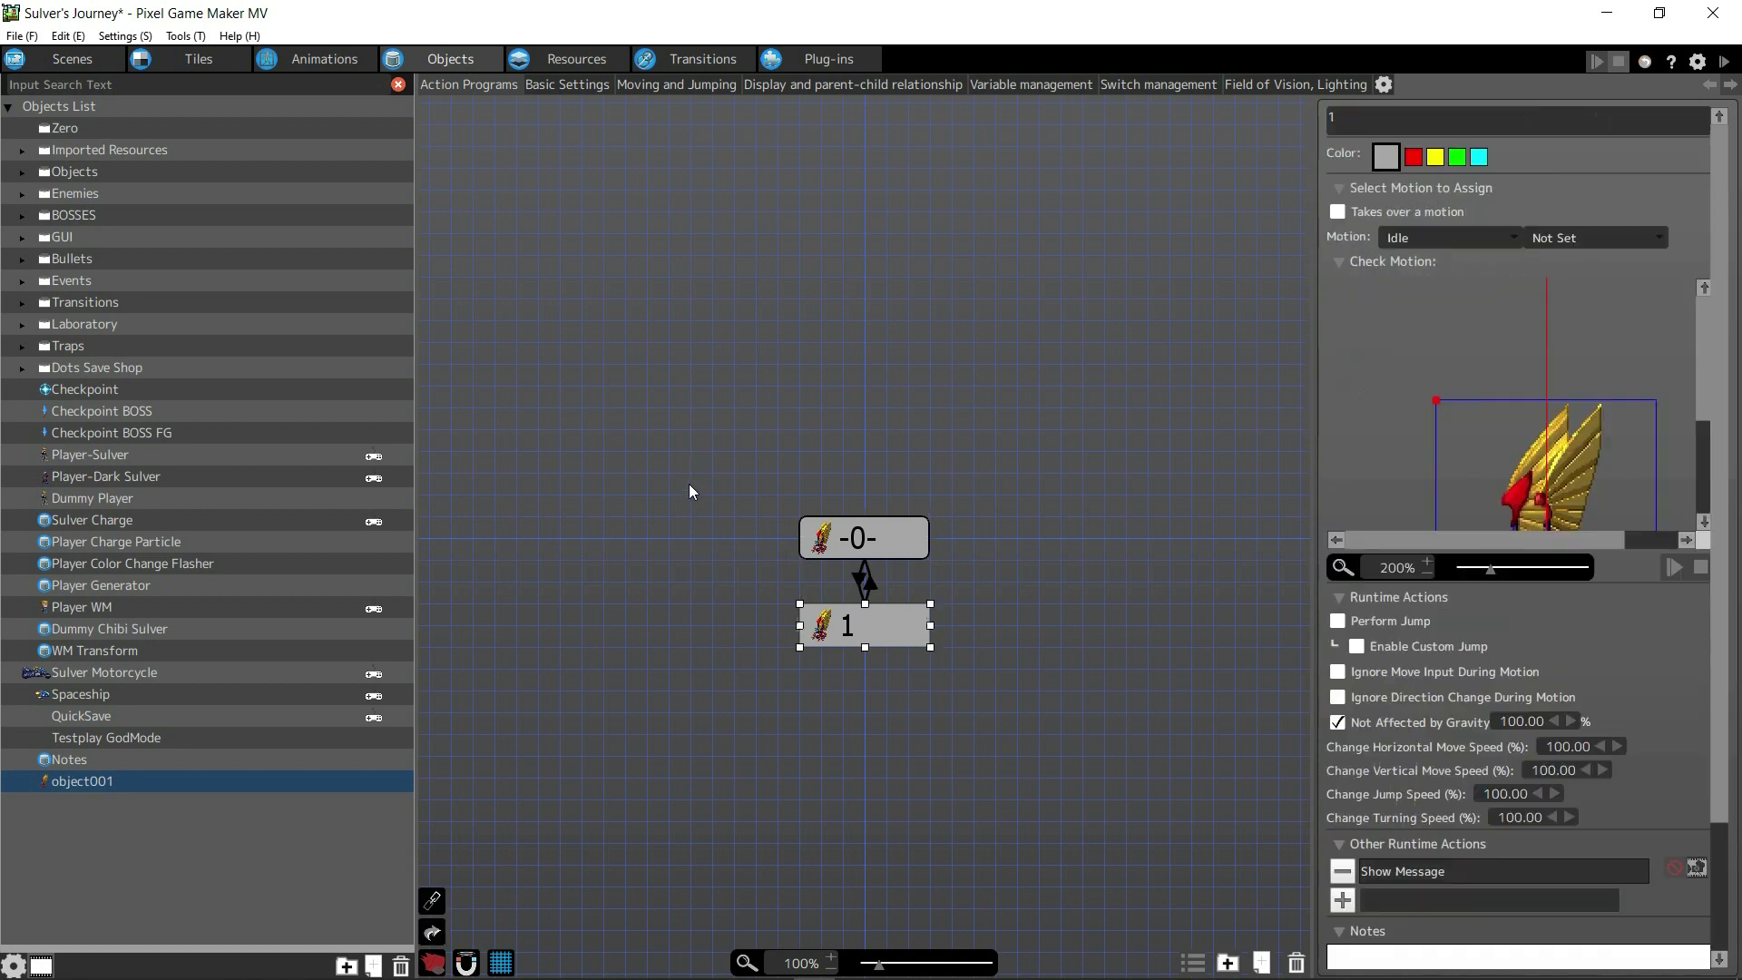
pyautogui.press('Down')
pyautogui.press('Down')
# Try distance (radius) values of 99999, 32, 64 and 128 for the FoV 64 field of vision.
pyautogui.click(1294, 84)
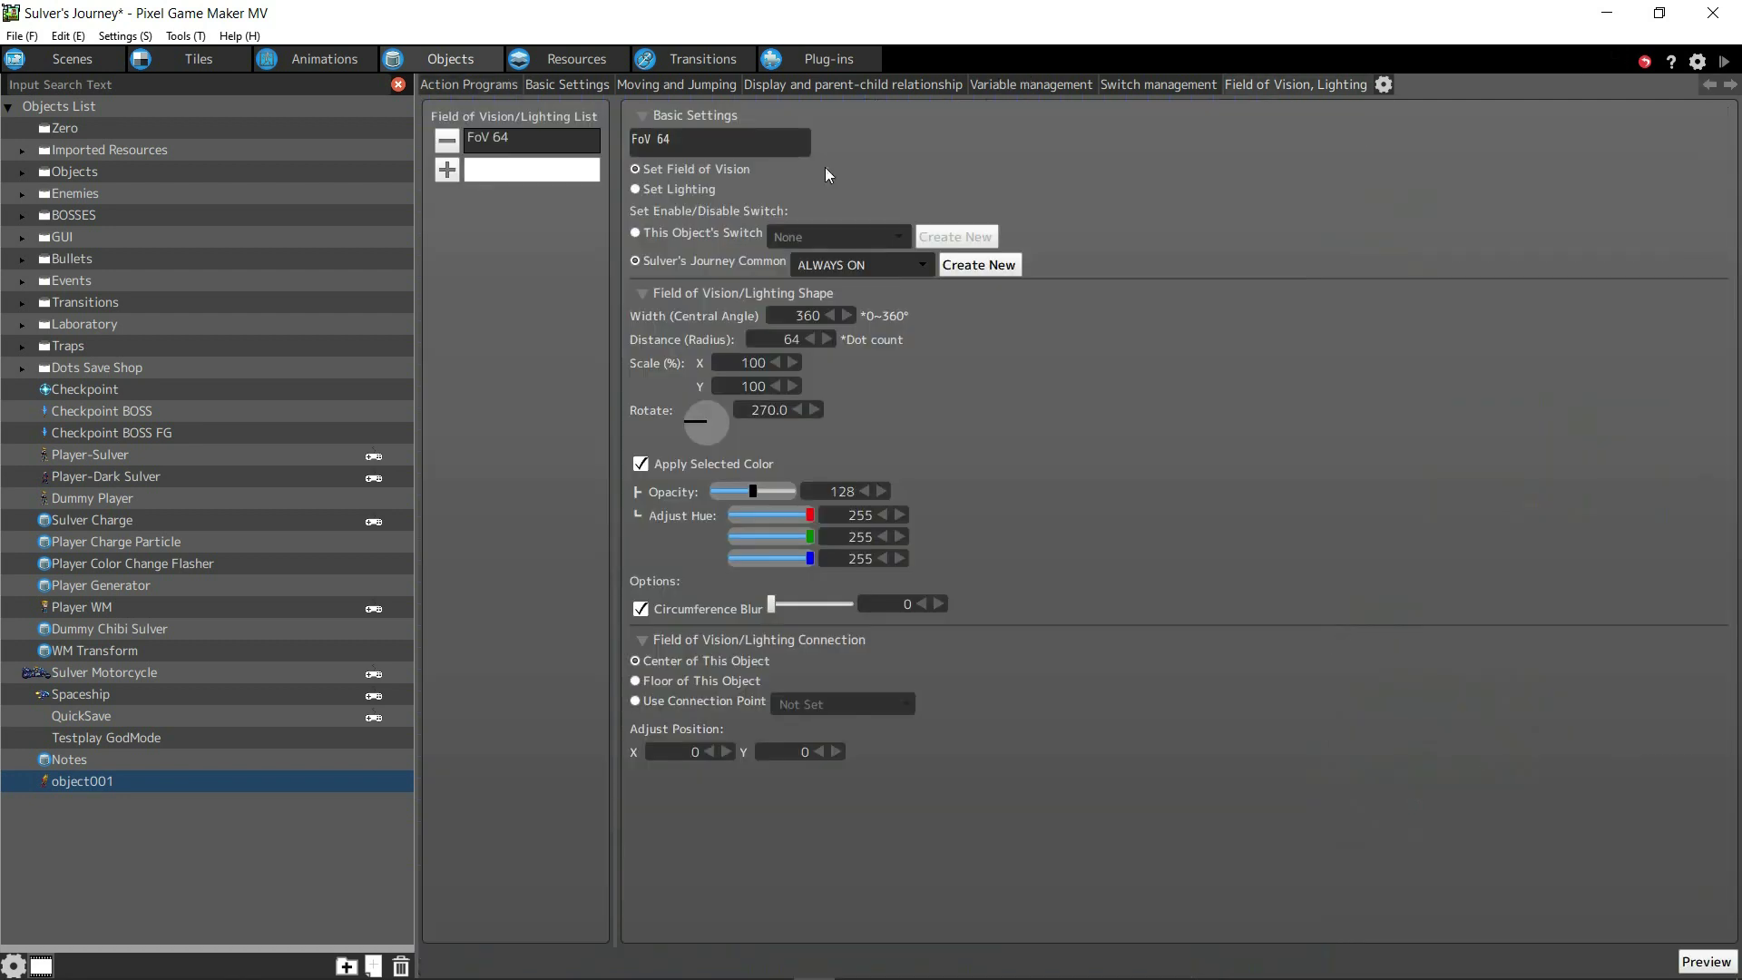
pyautogui.click(791, 339)
pyautogui.write('99999')
pyautogui.press('Return')
pyautogui.write('32')
pyautogui.press('Return')
pyautogui.write('64')
pyautogui.press('Return')
pyautogui.write('128')
pyautogui.press('Return')
pyautogui.press('BackSpace')
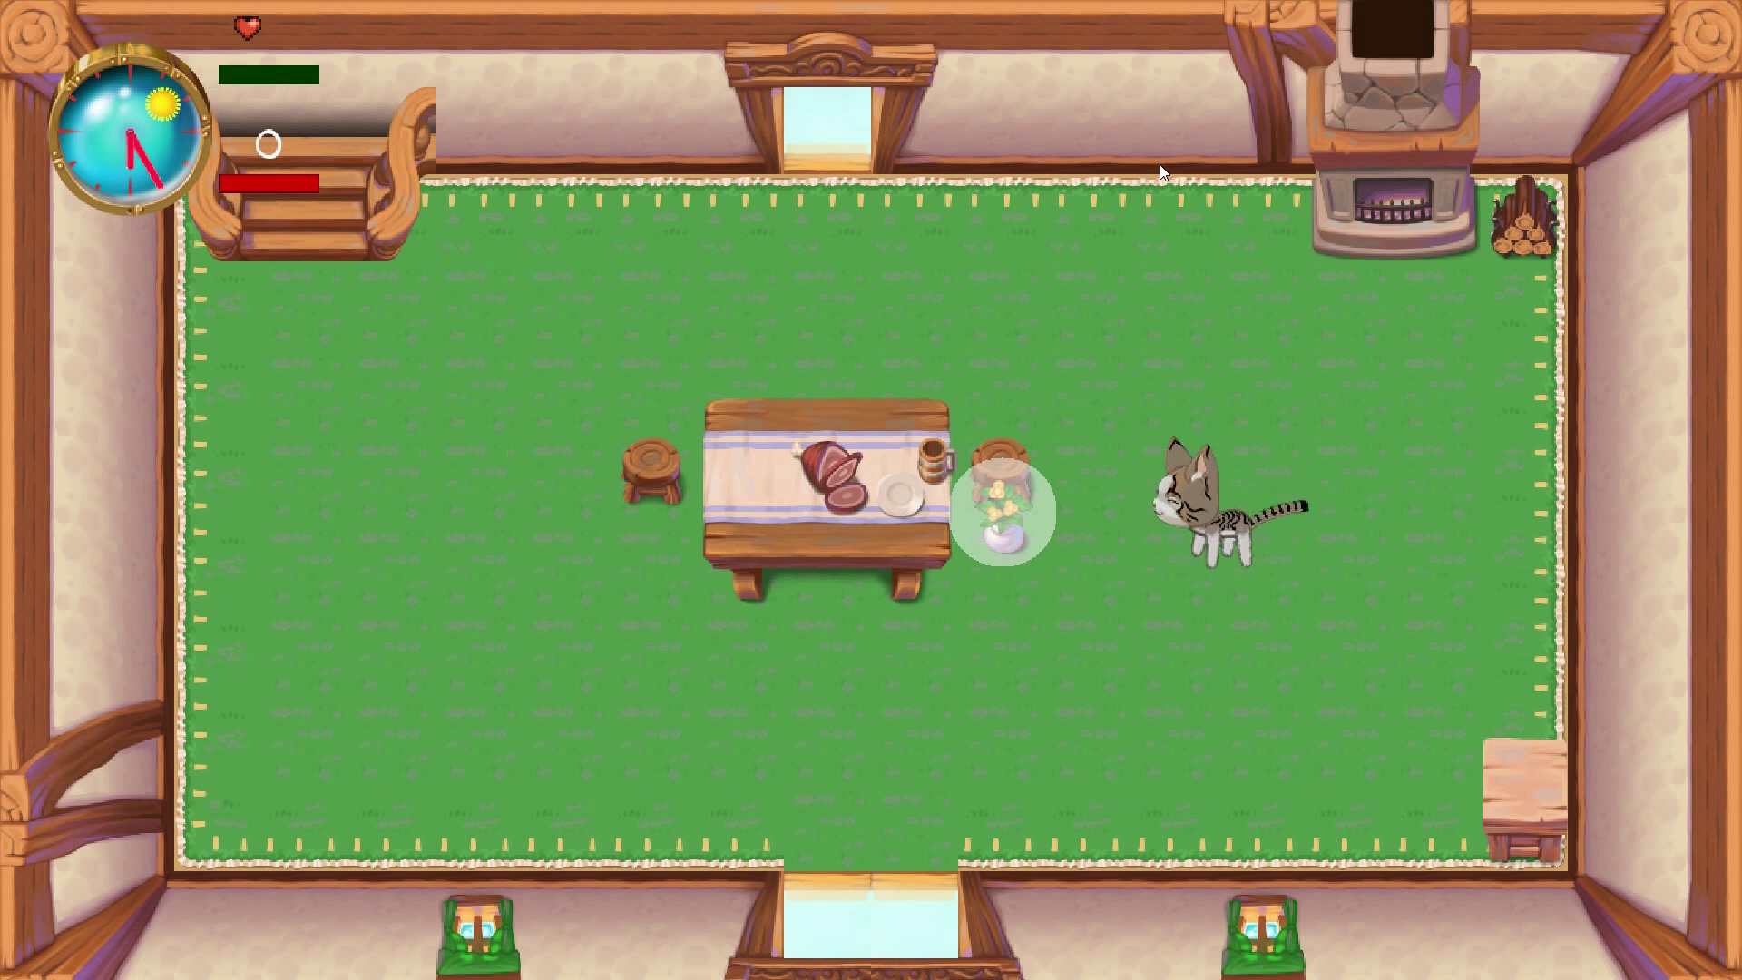
# In the demo game, walk the cat up to the flower vase's field of vision and move the vase away from the table.
pyautogui.press('a')
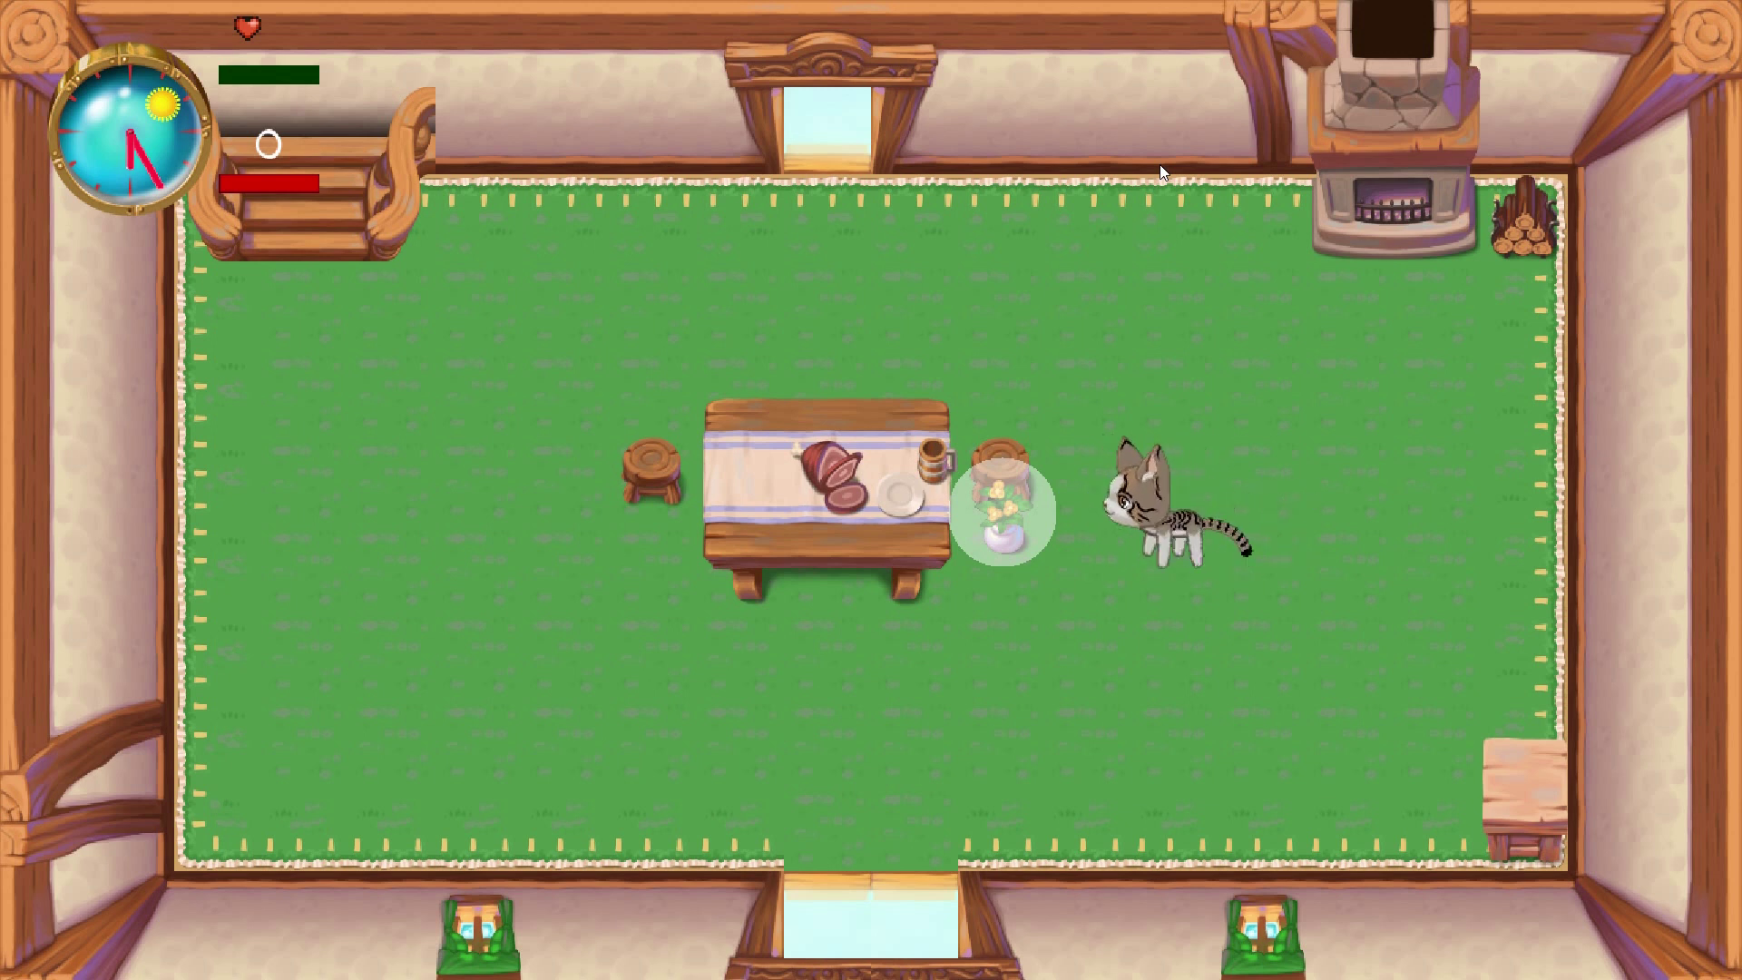
pyautogui.press('d')
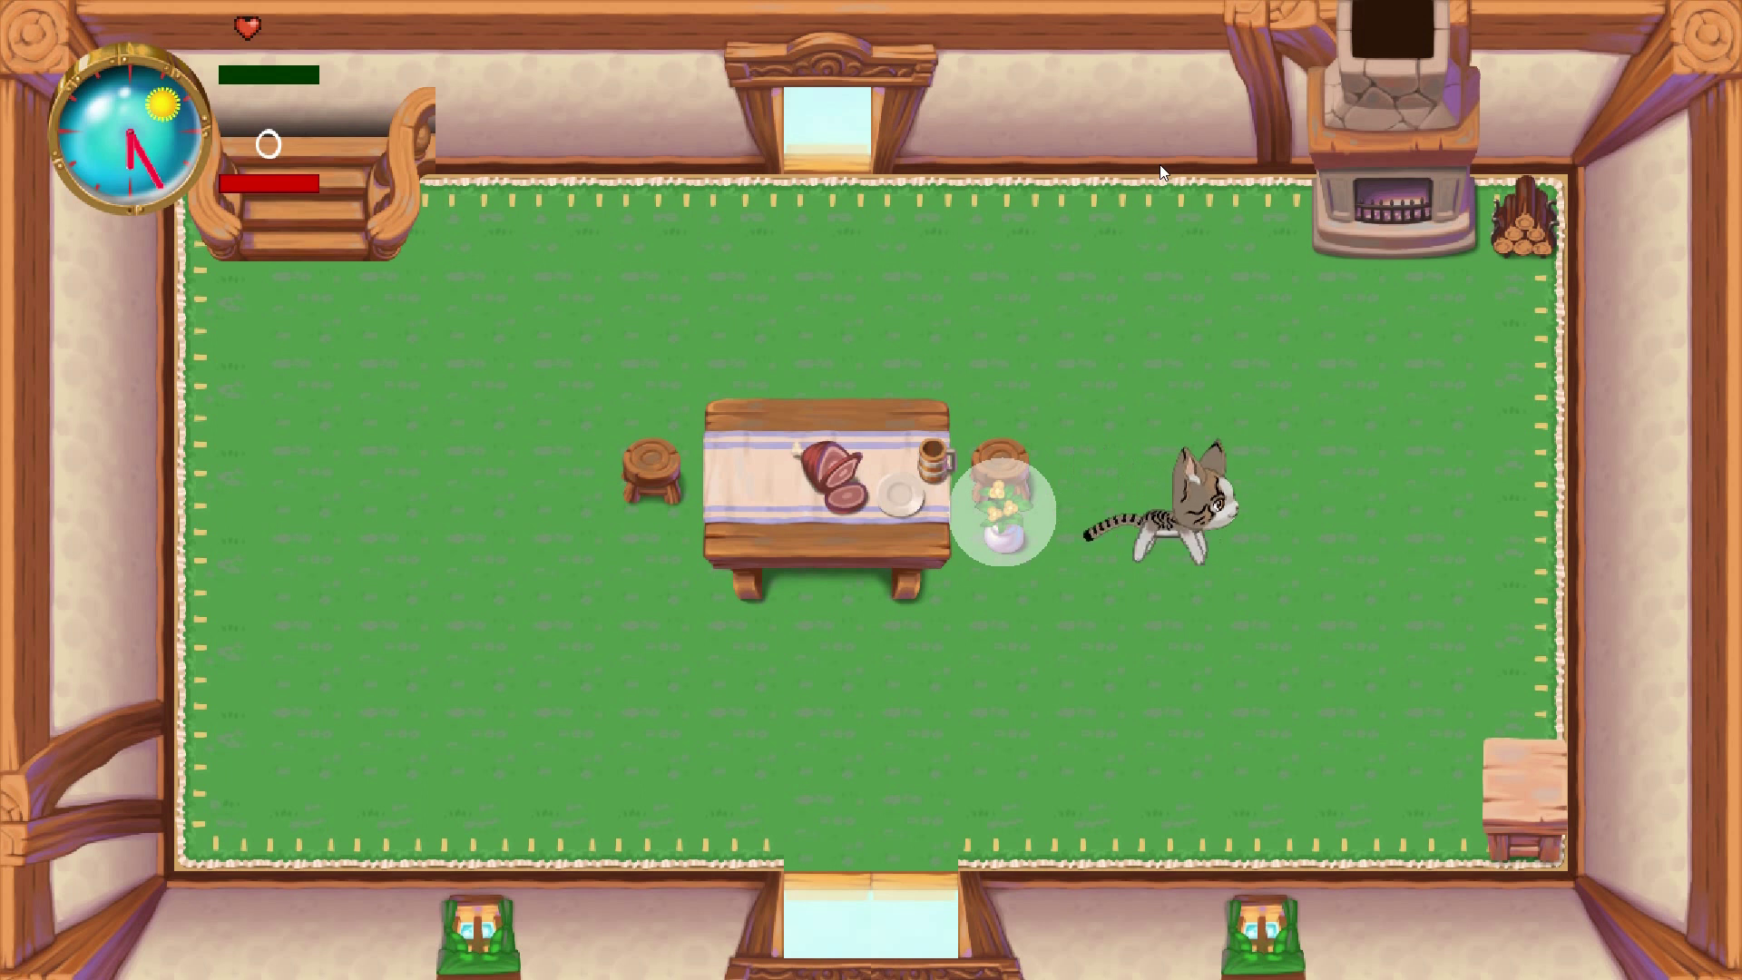
pyautogui.press('a')
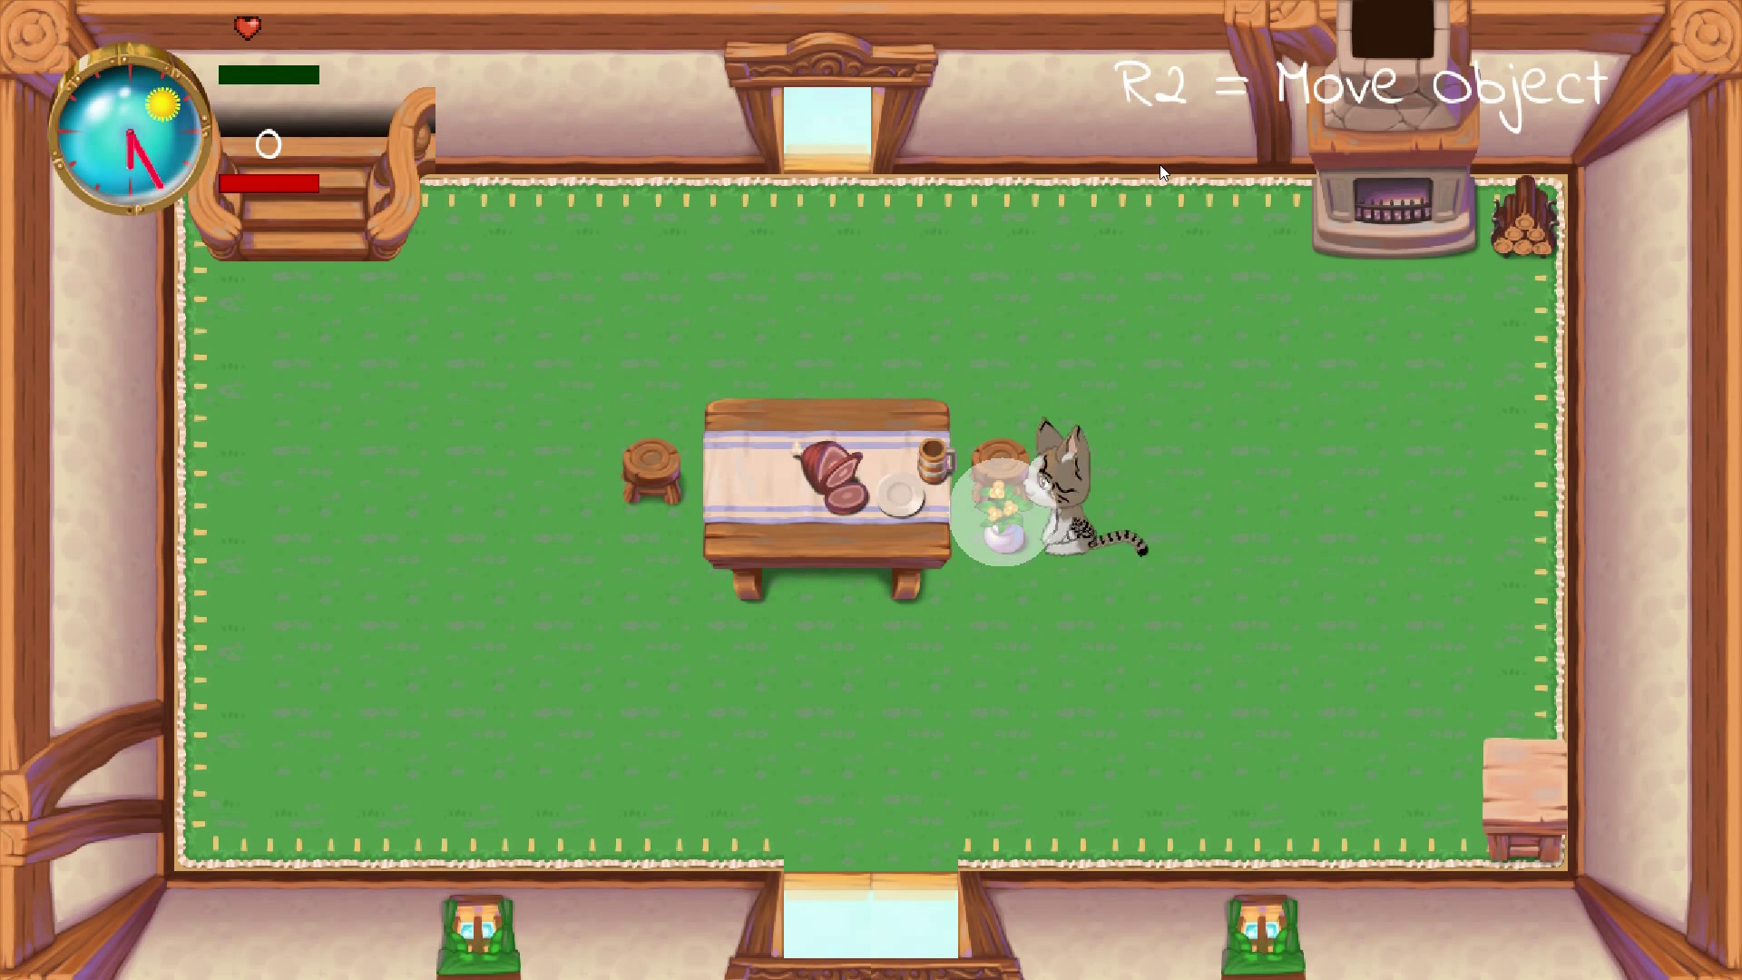
pyautogui.press('e')
pyautogui.press('s')
pyautogui.press('d')
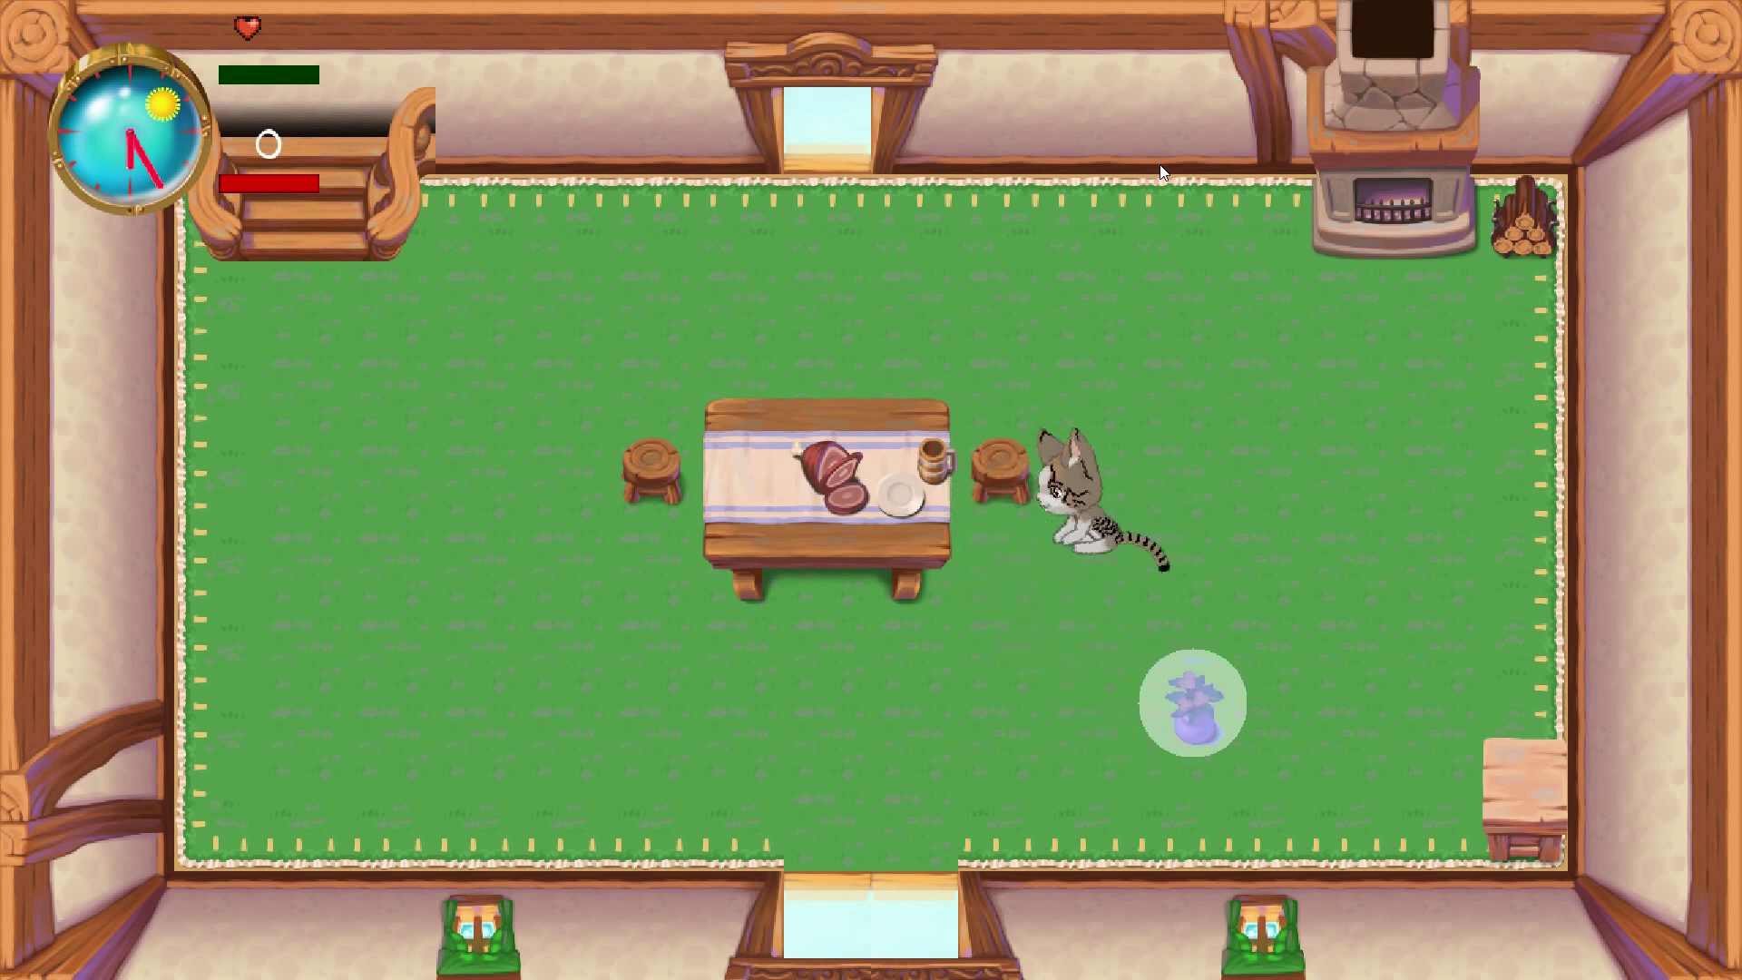
# Place the flower vase on the small corner table and walk the cat away from it toward the dining table.
pyautogui.press('d')
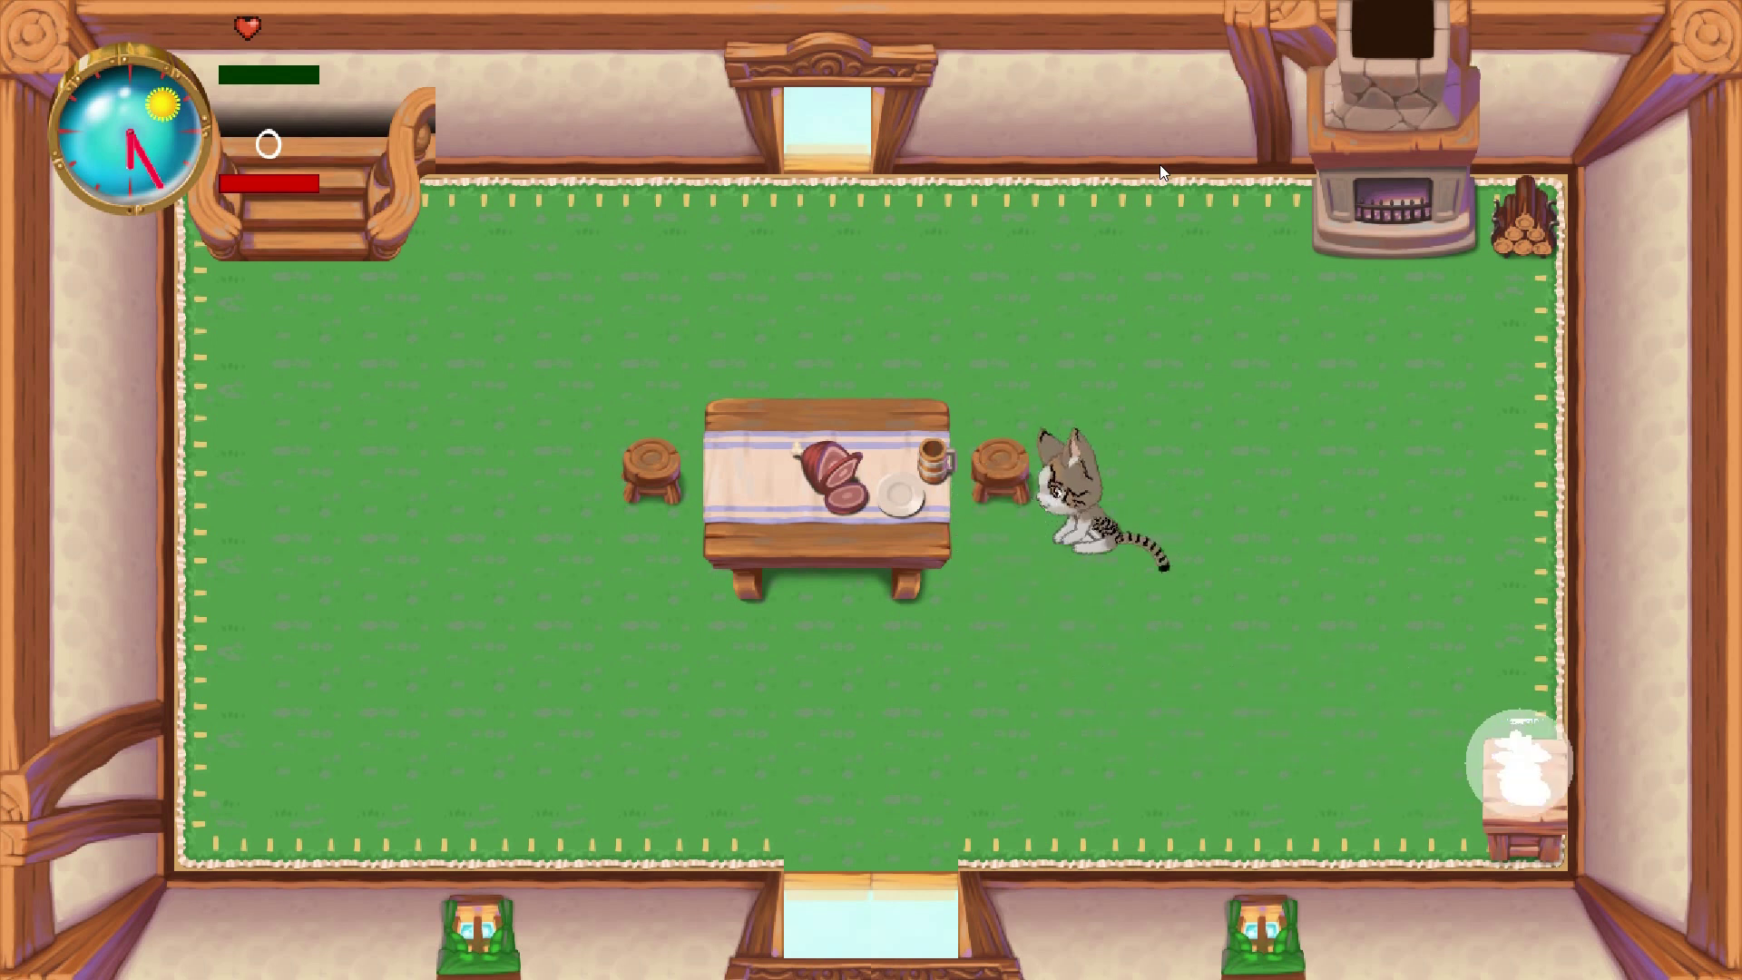
pyautogui.press('d')
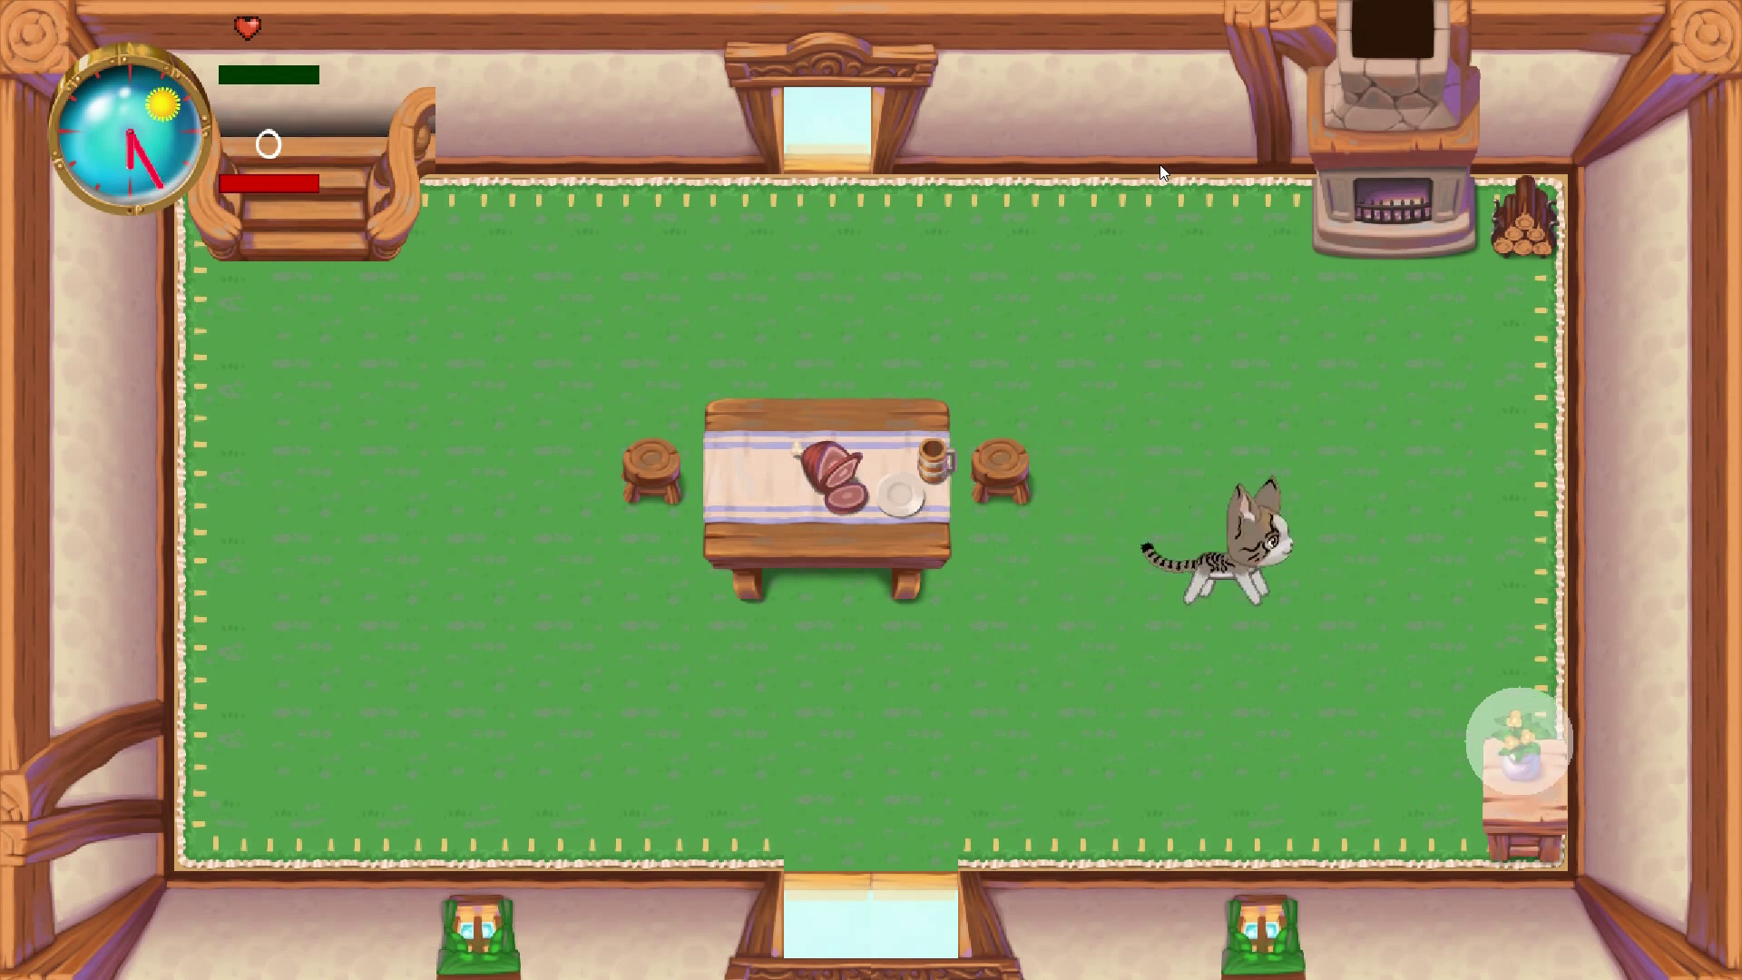
pyautogui.press('s')
pyautogui.press('a')
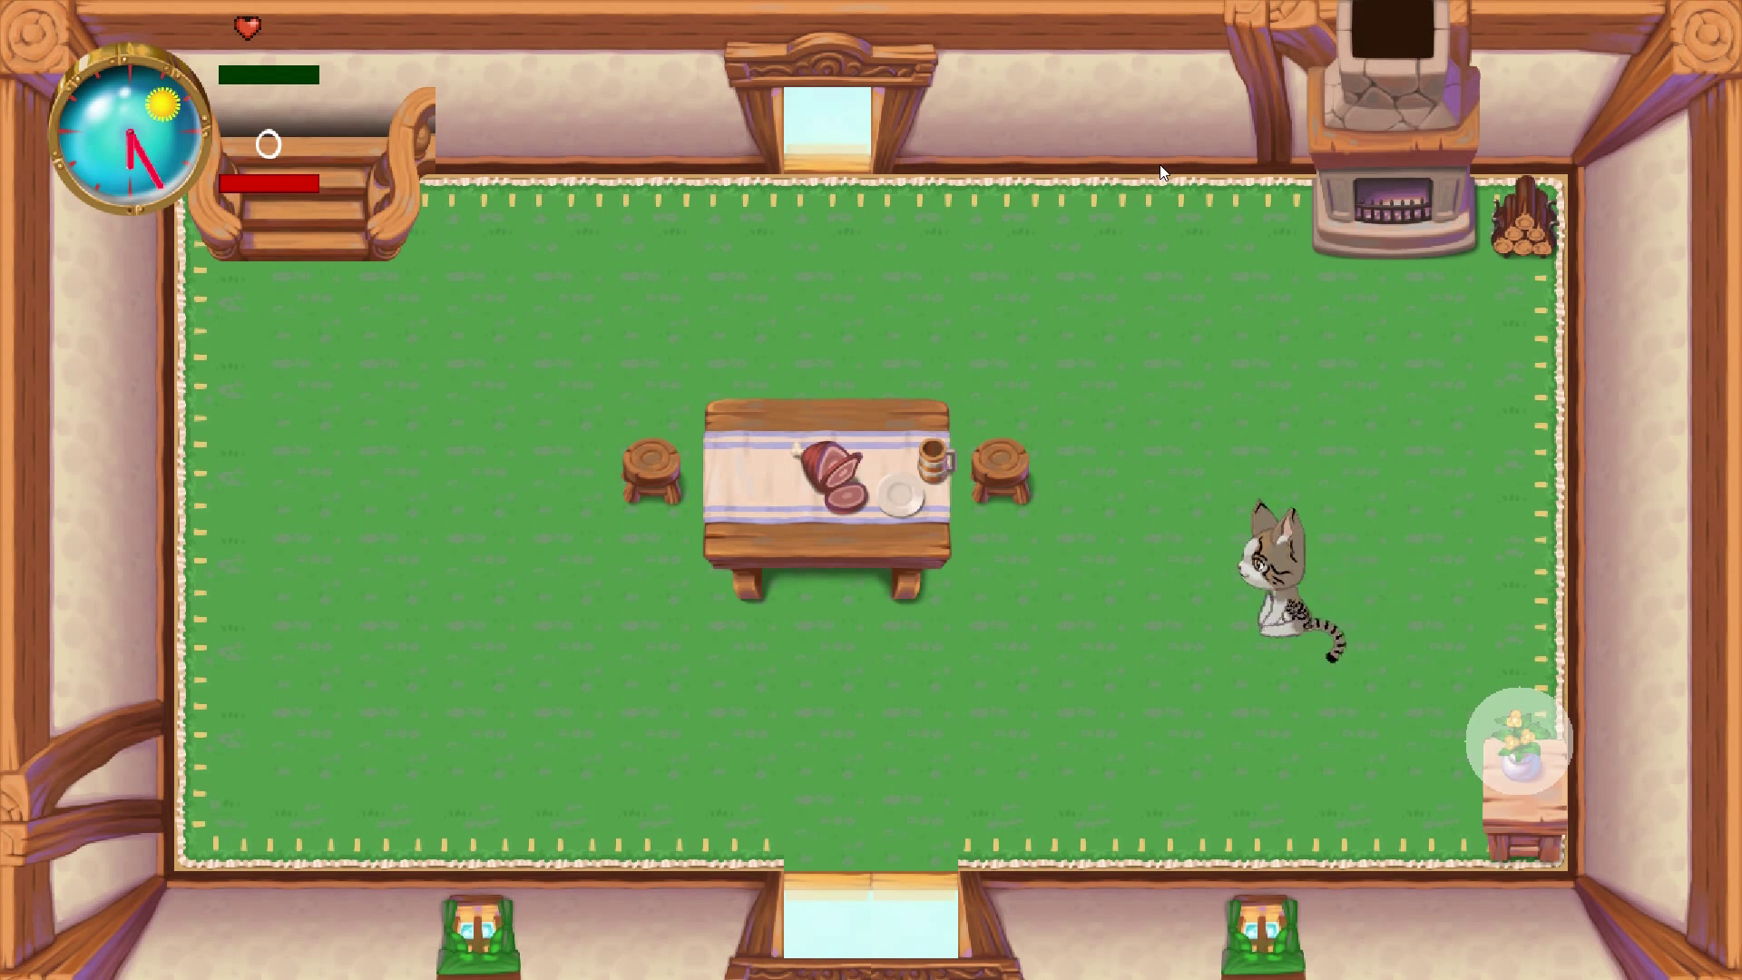
pyautogui.press('a')
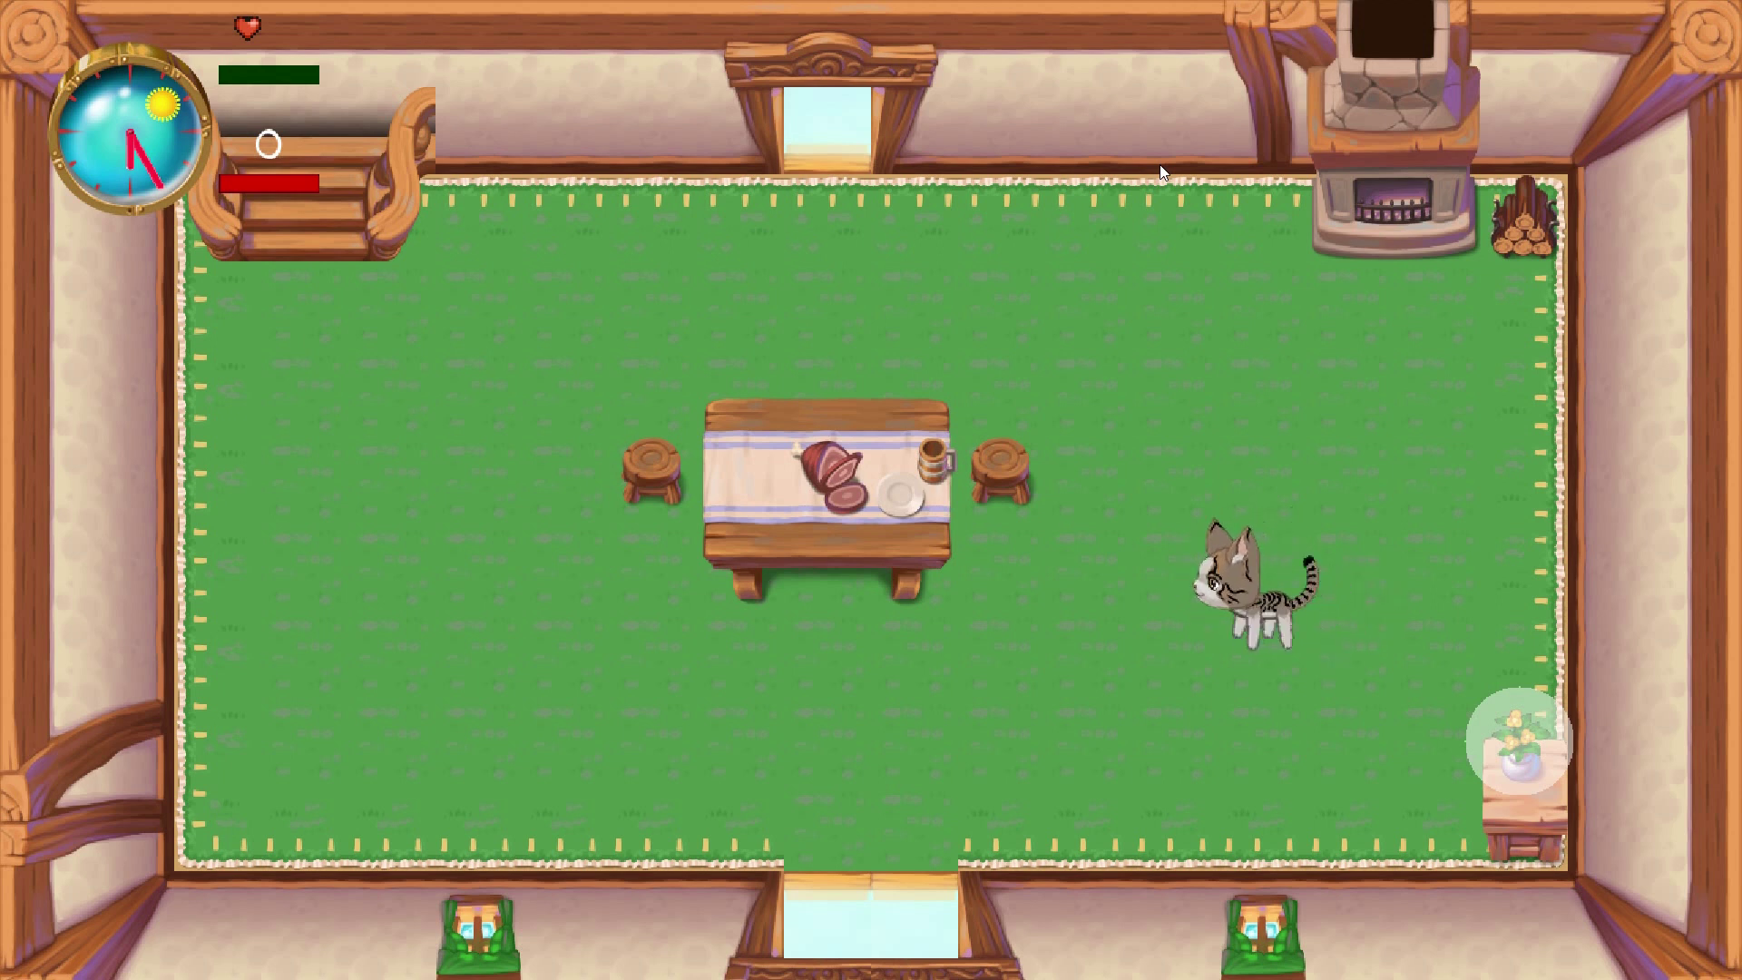
pyautogui.press('s')
pyautogui.press('a')
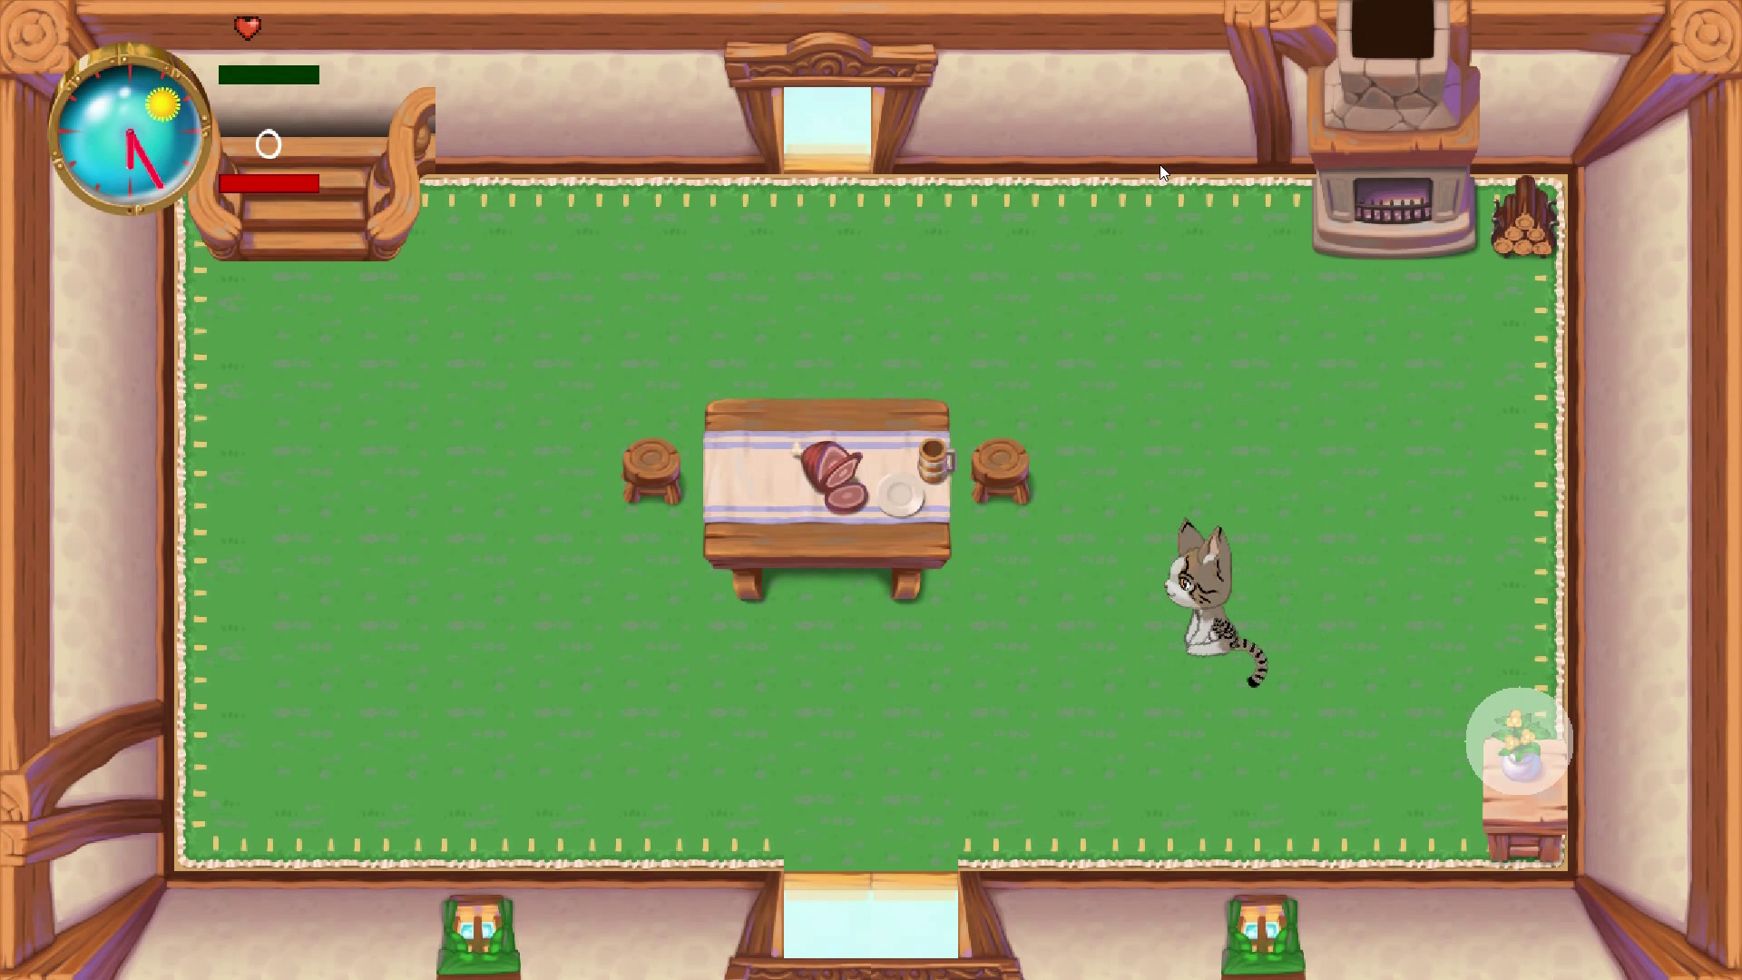
pyautogui.press('Left')
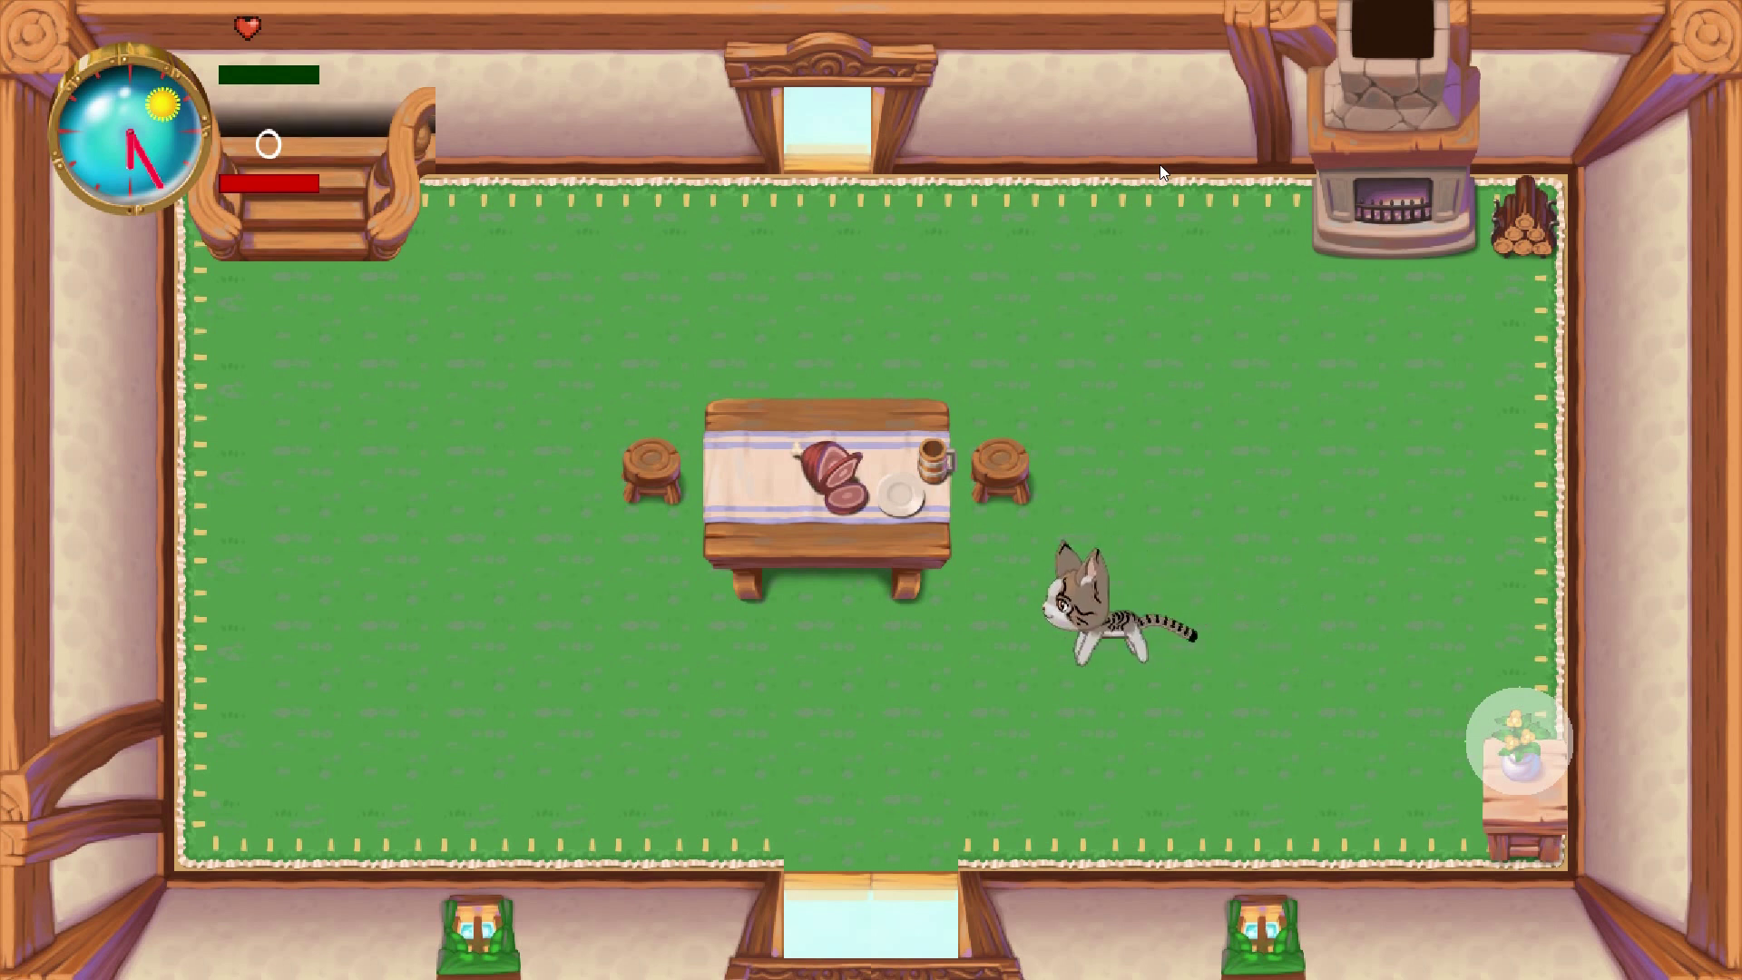
# Walk the cat back into the vase's field of vision, read its message and close it.
pyautogui.press('Down')
pyautogui.press('Right')
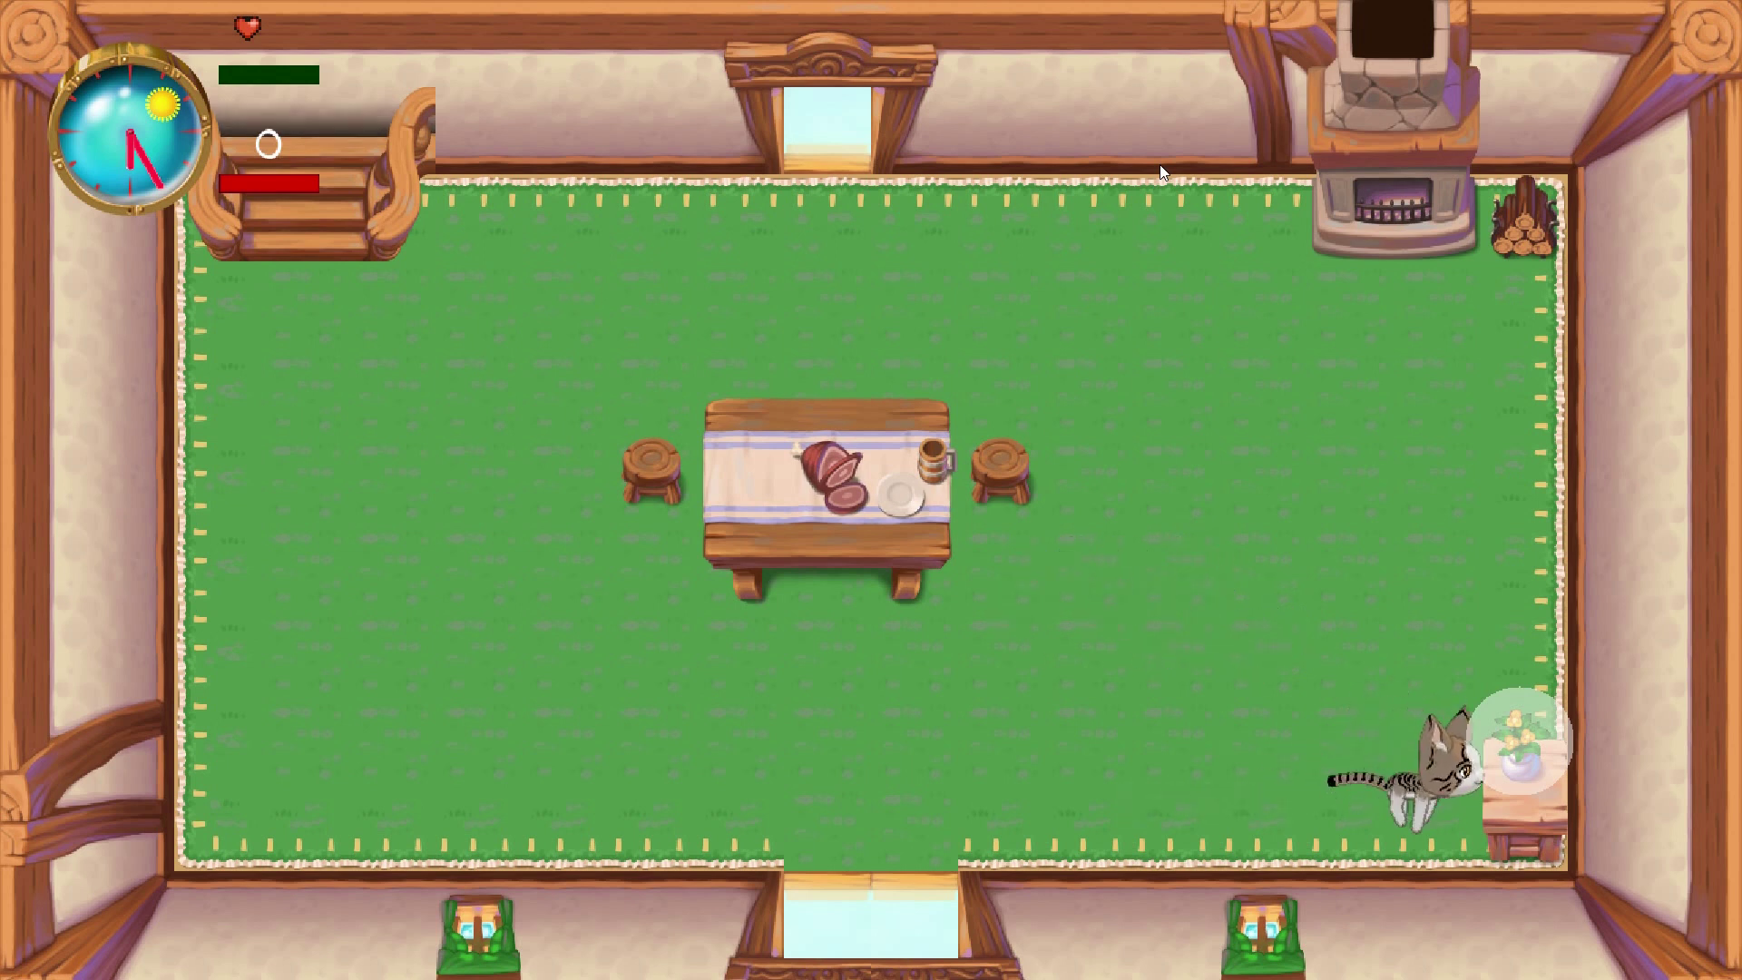
pyautogui.press('space')
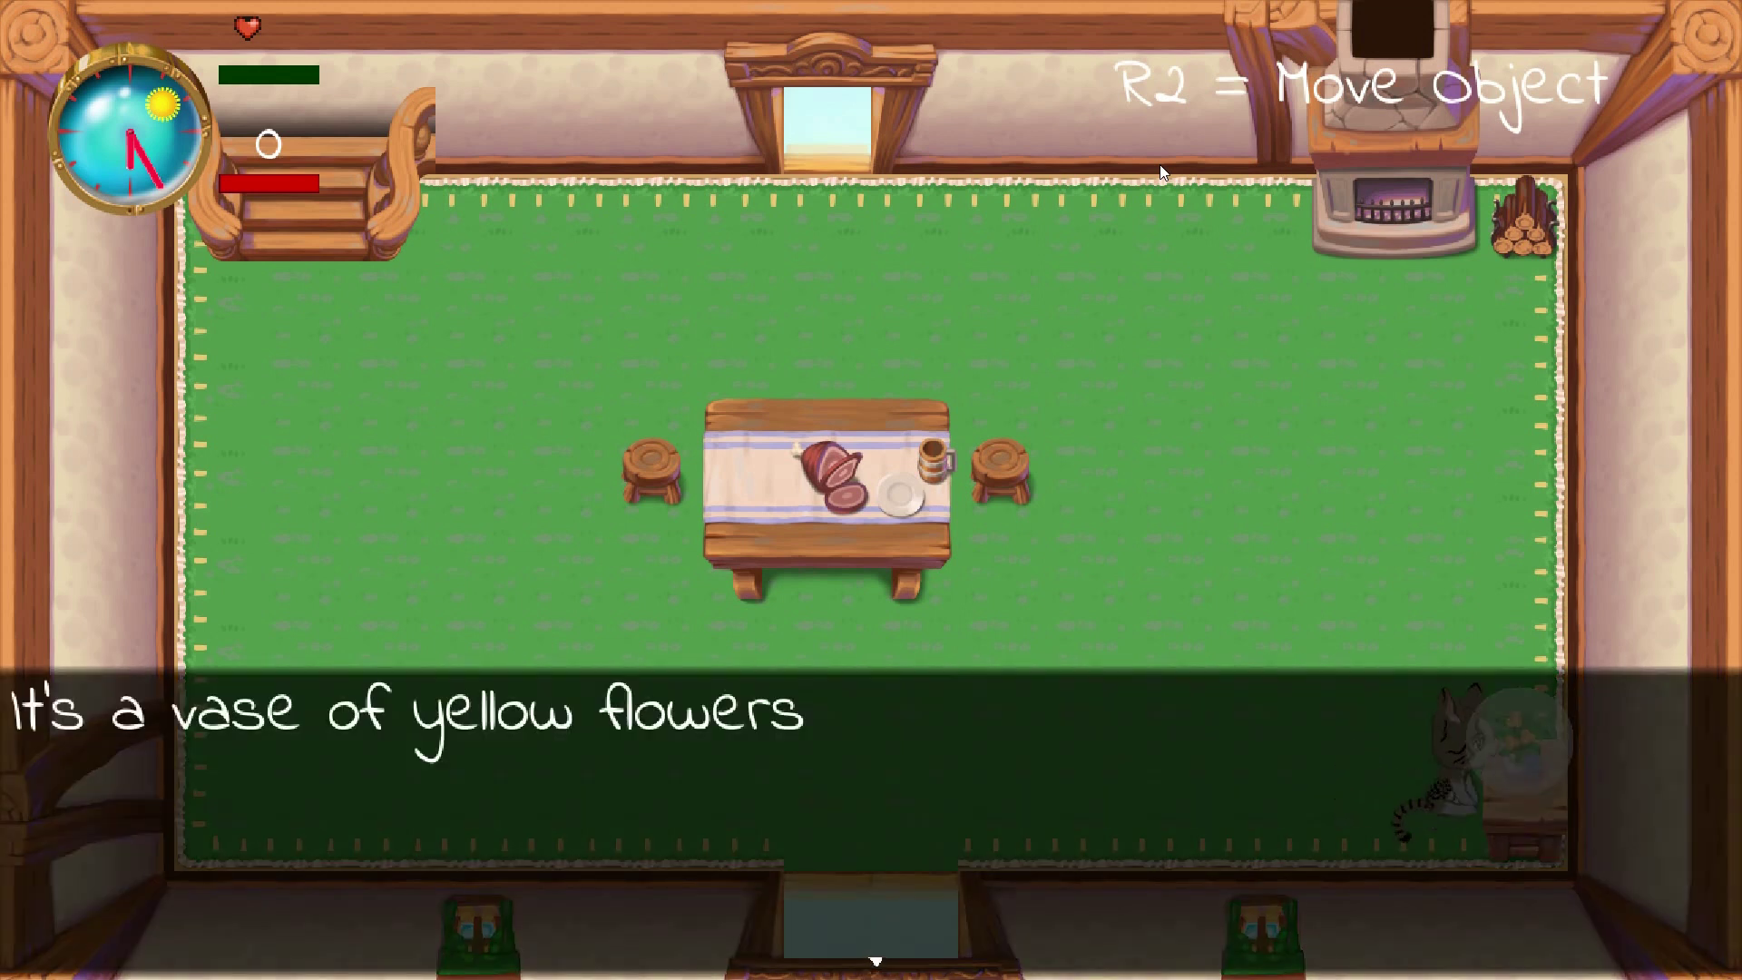
pyautogui.press('space')
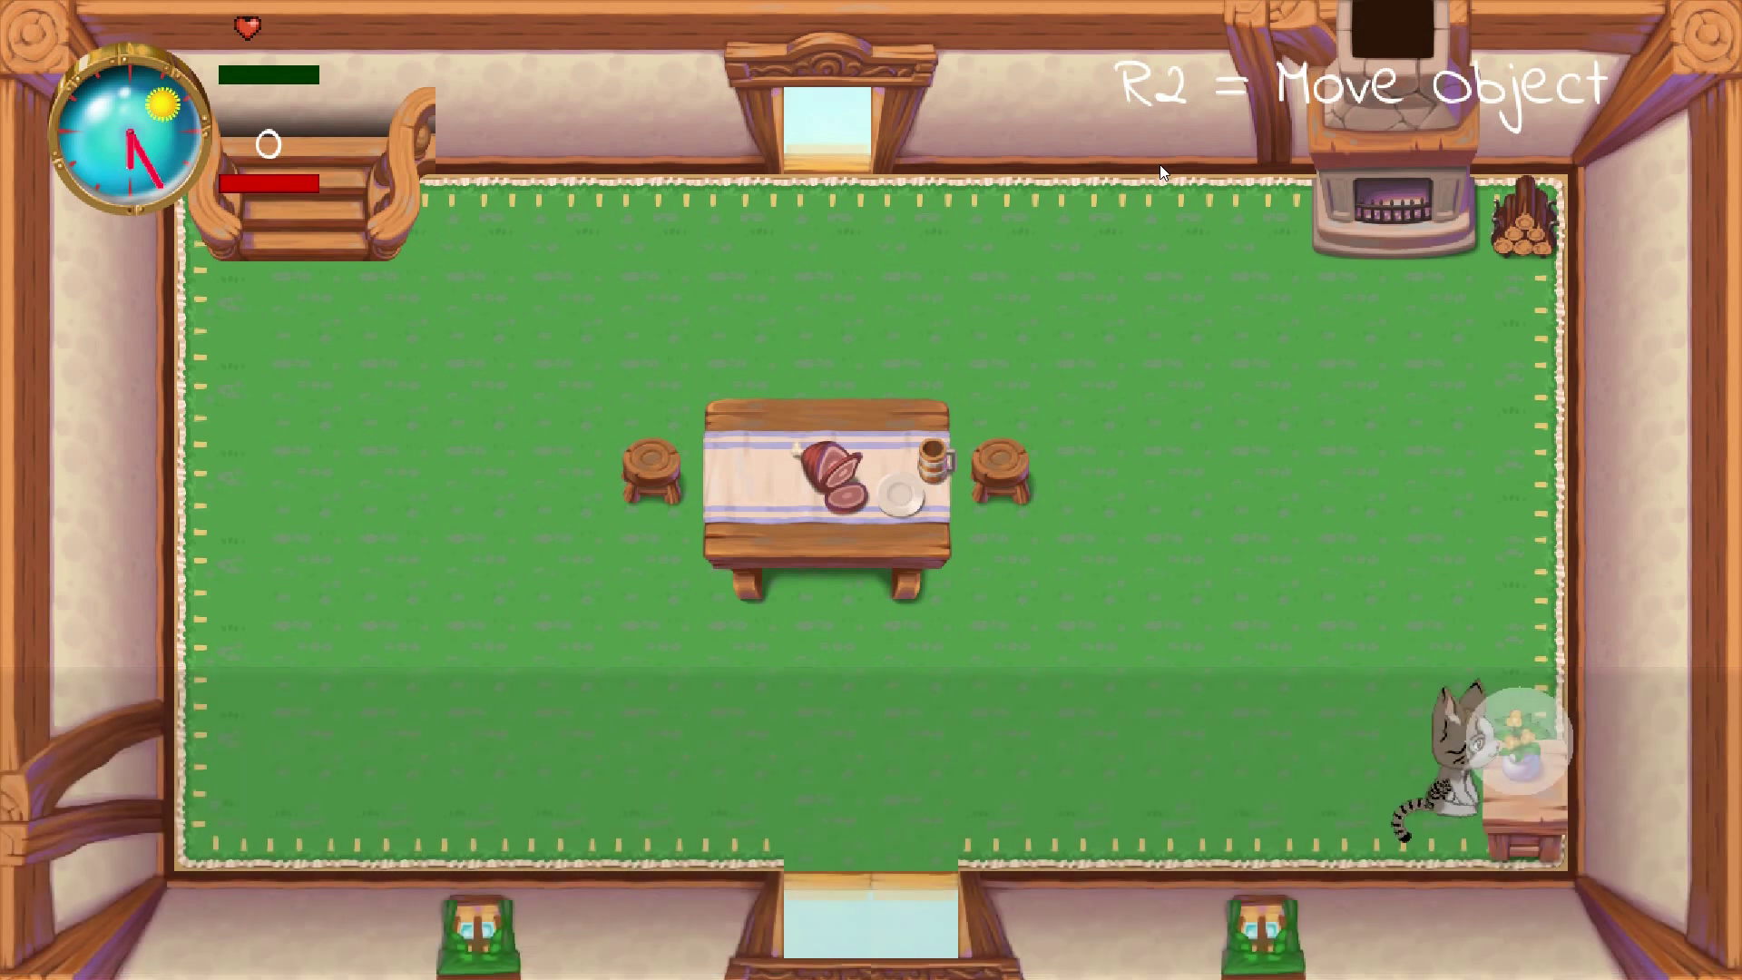
# Move the flower vase off the corner table onto the carpet and walk the cat beside it.
pyautogui.press('r')
pyautogui.press('Up')
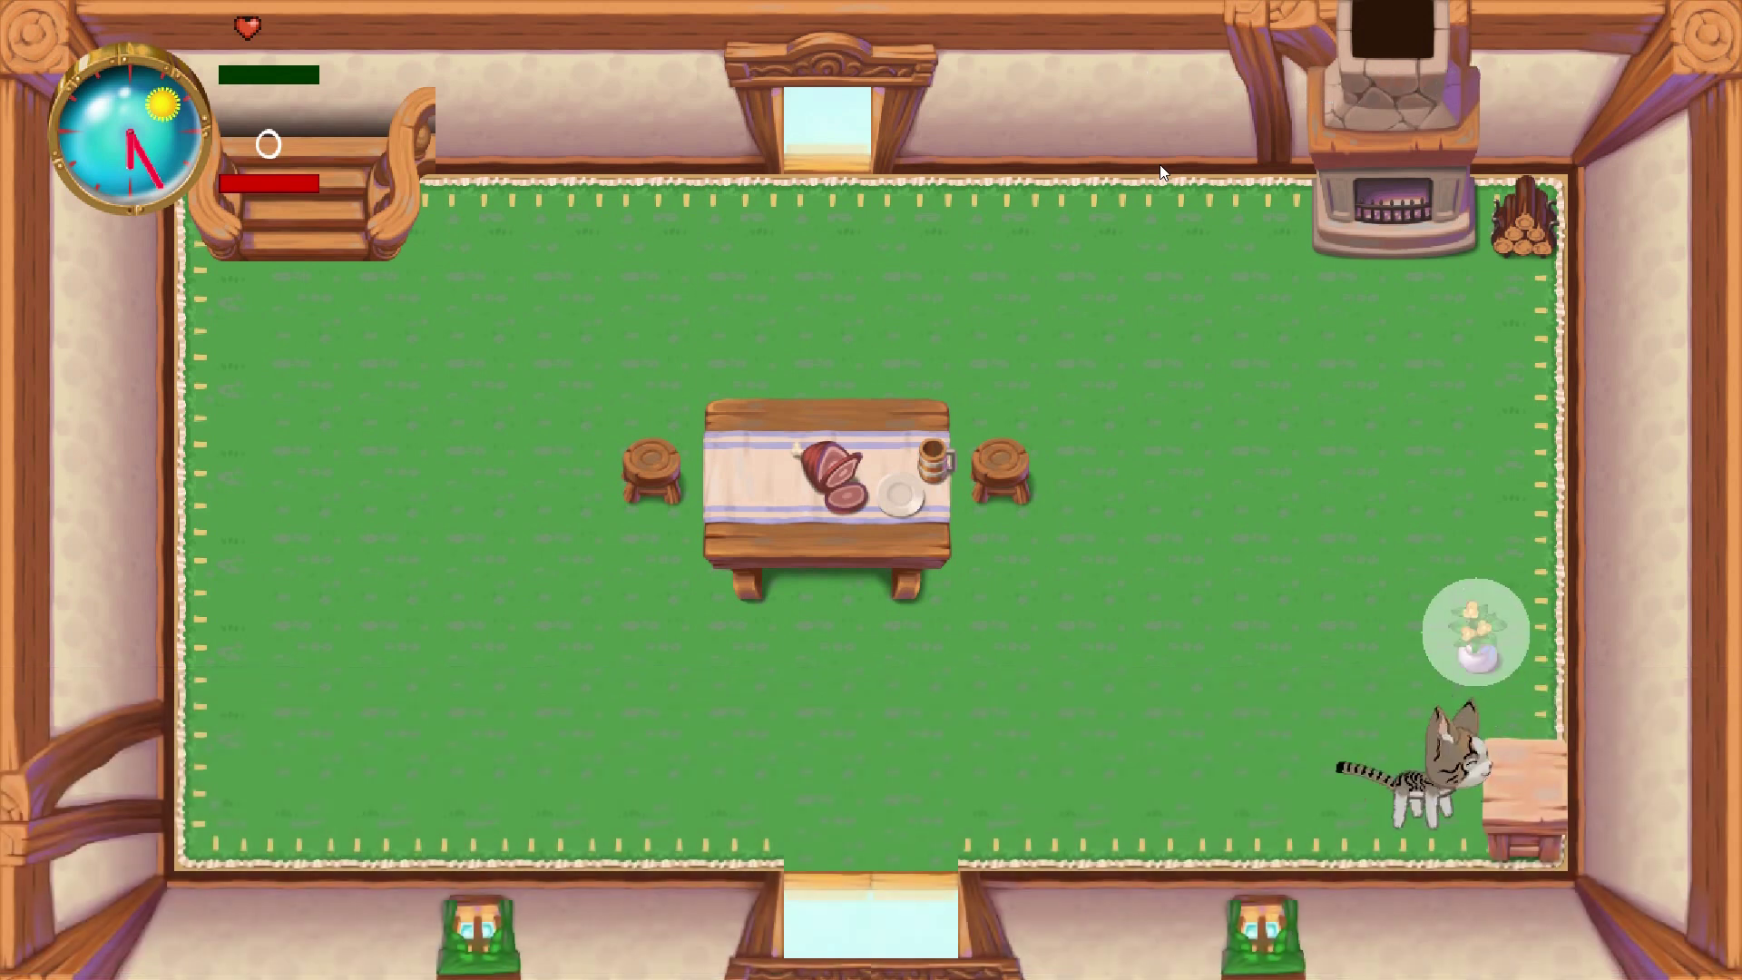
pyautogui.press('Left')
pyautogui.press('s')
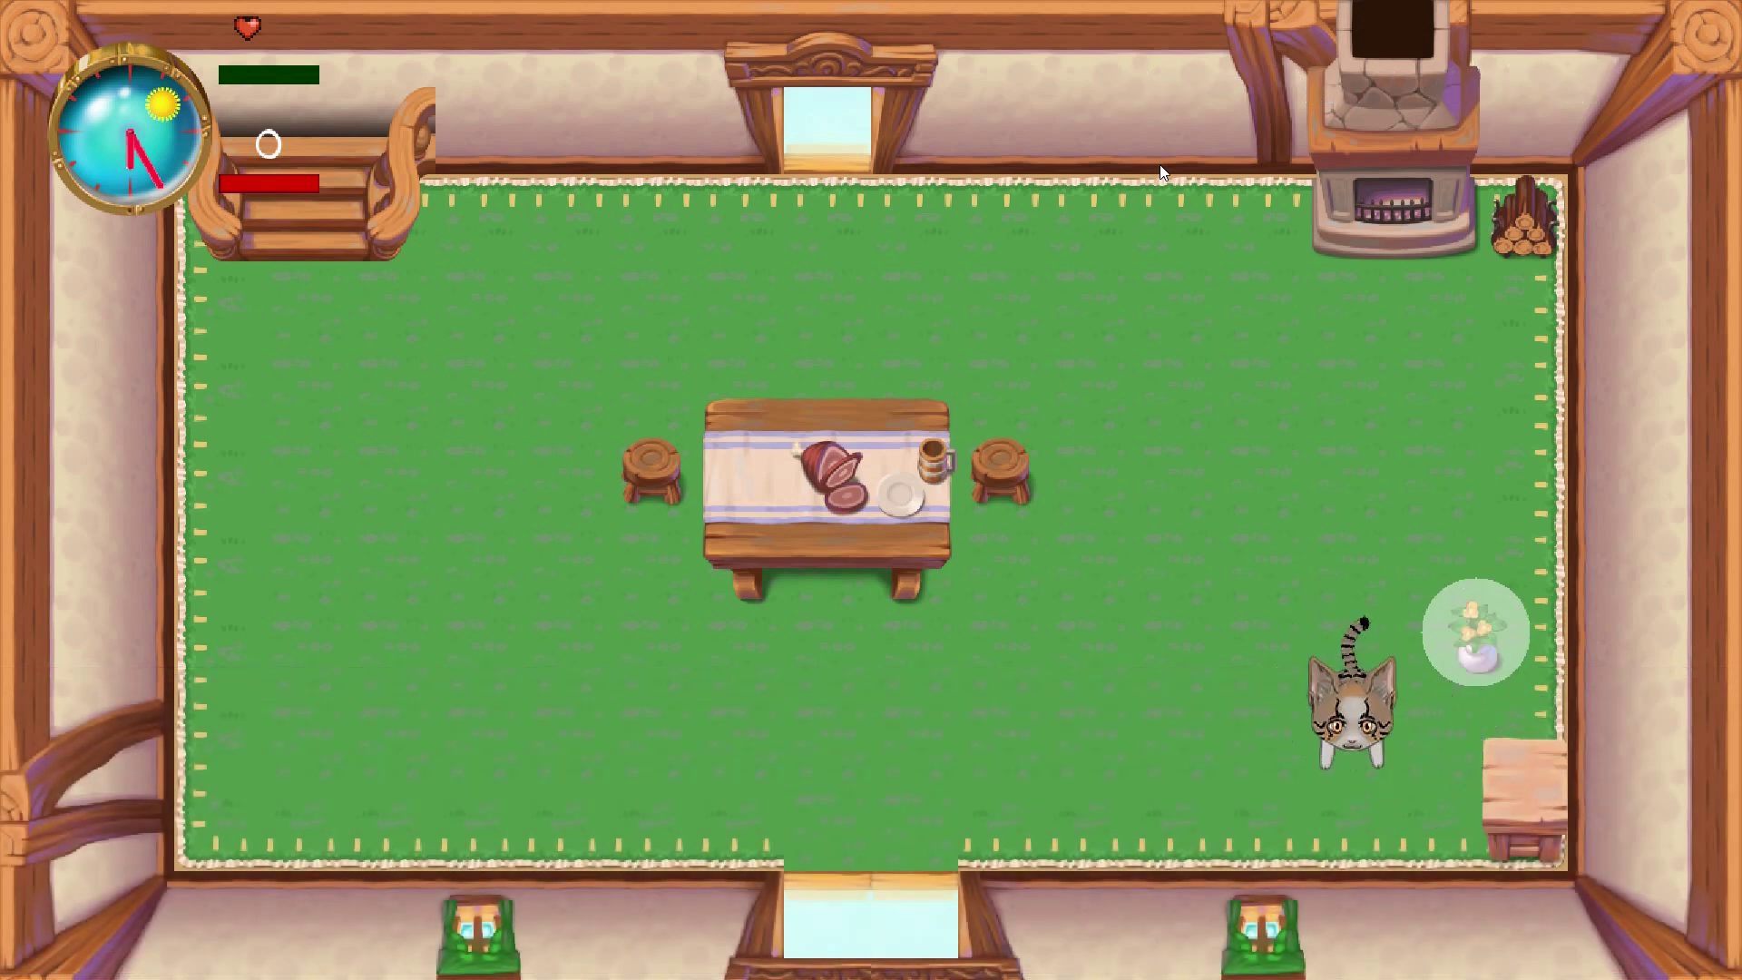
pyautogui.press('w')
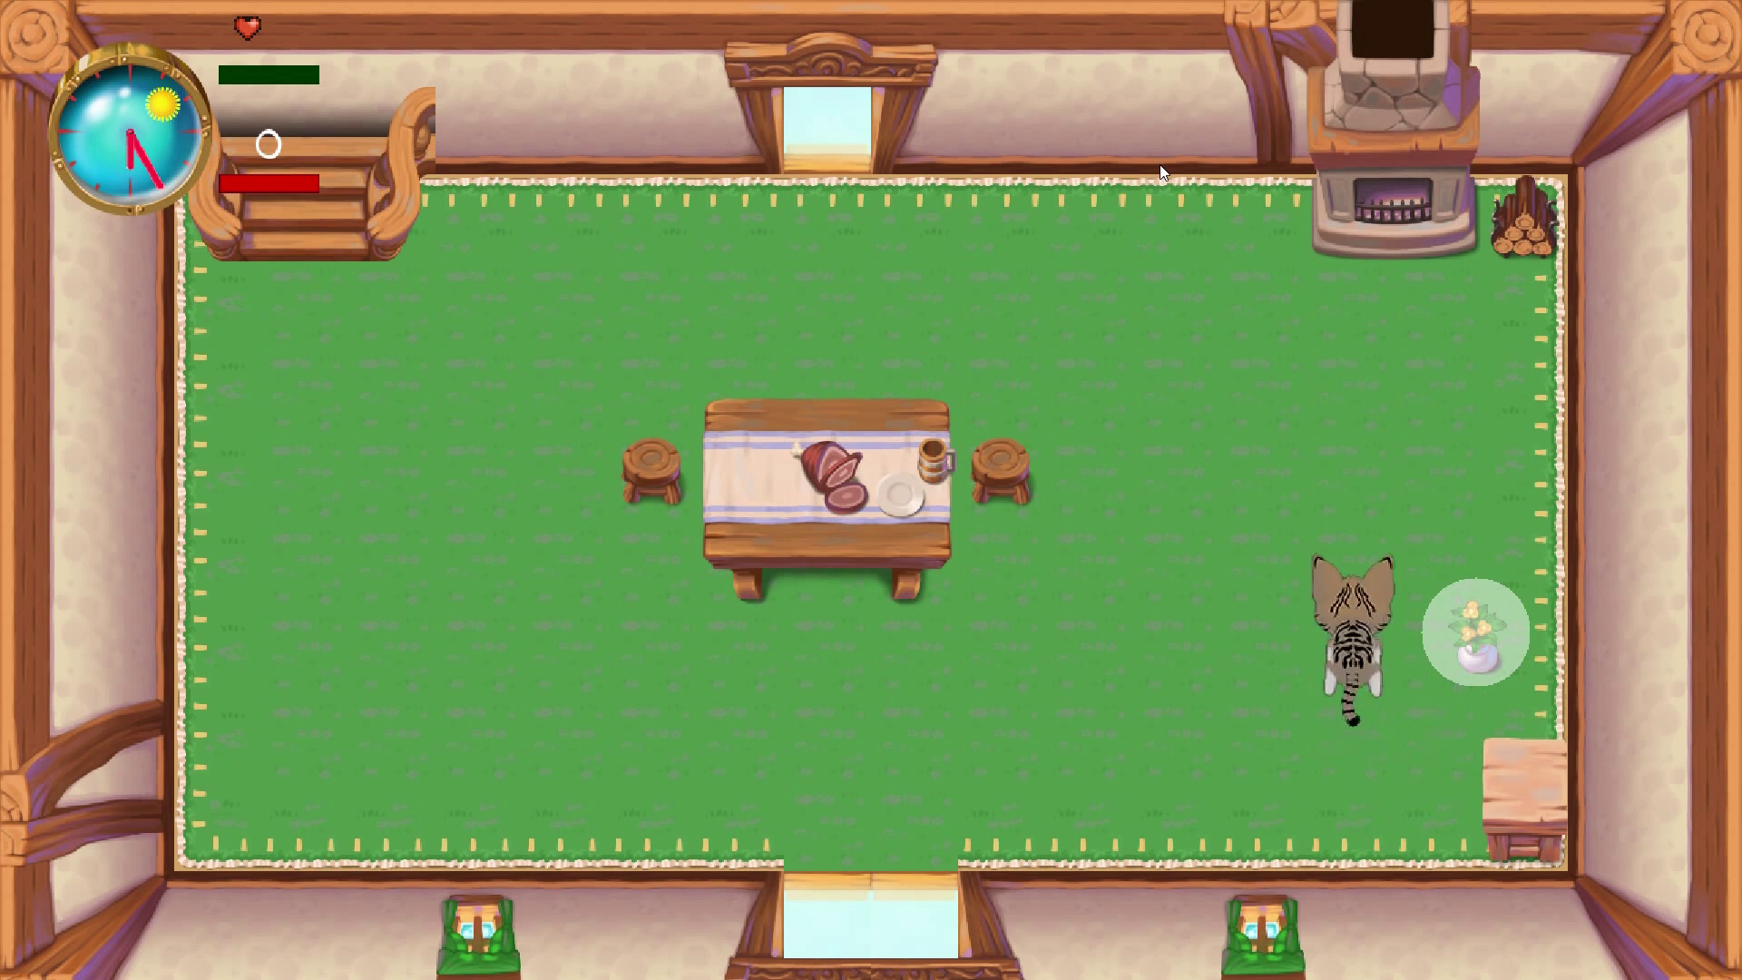
pyautogui.press('a')
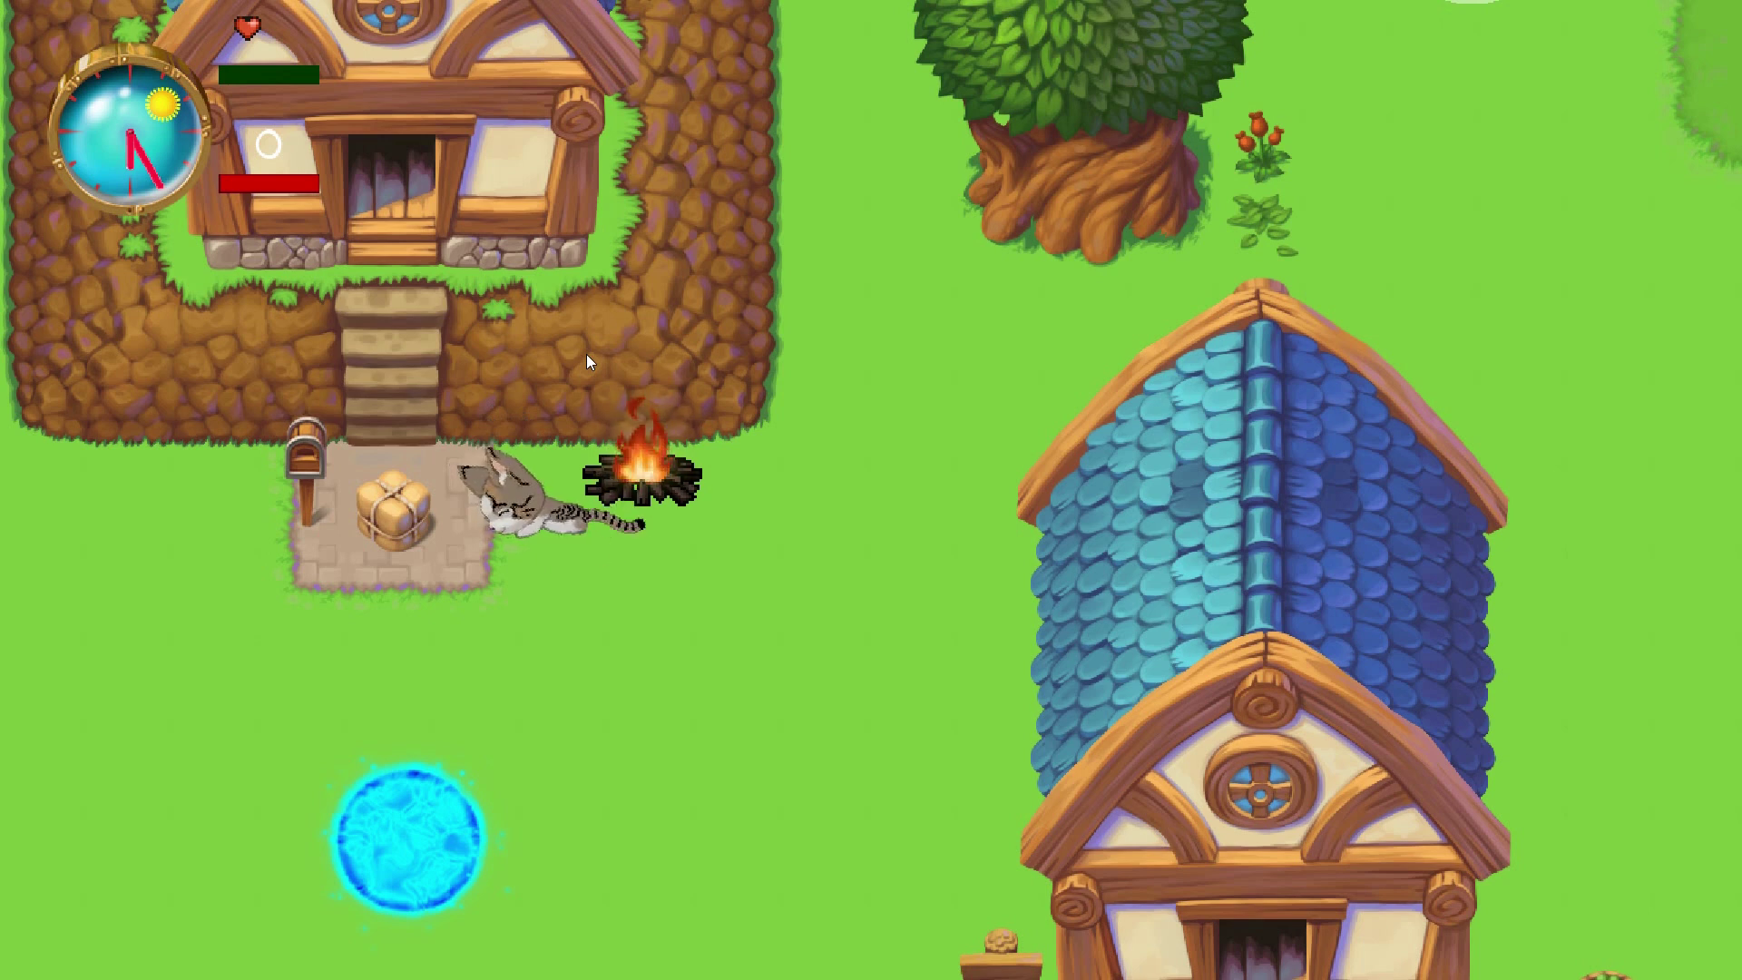
# Collect the parcel lying on the paving in front of the house with the cat.
pyautogui.press('Right')
pyautogui.press('Left')
pyautogui.press('Down')
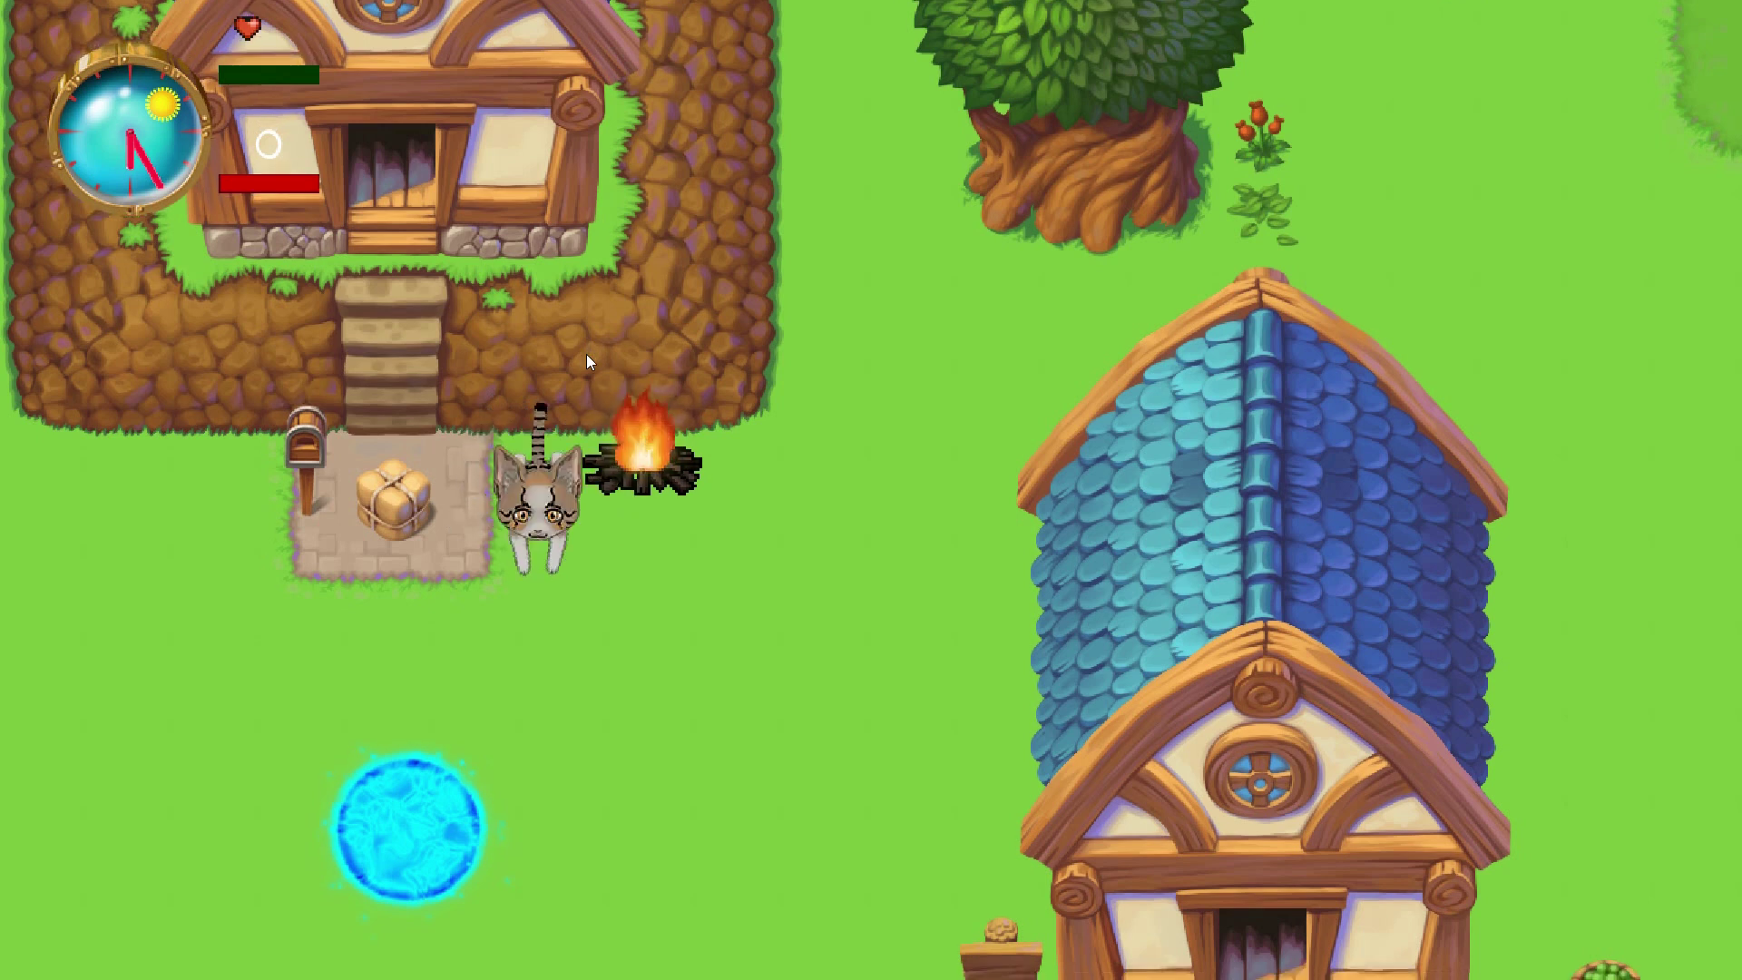
pyautogui.press('w')
pyautogui.press('a')
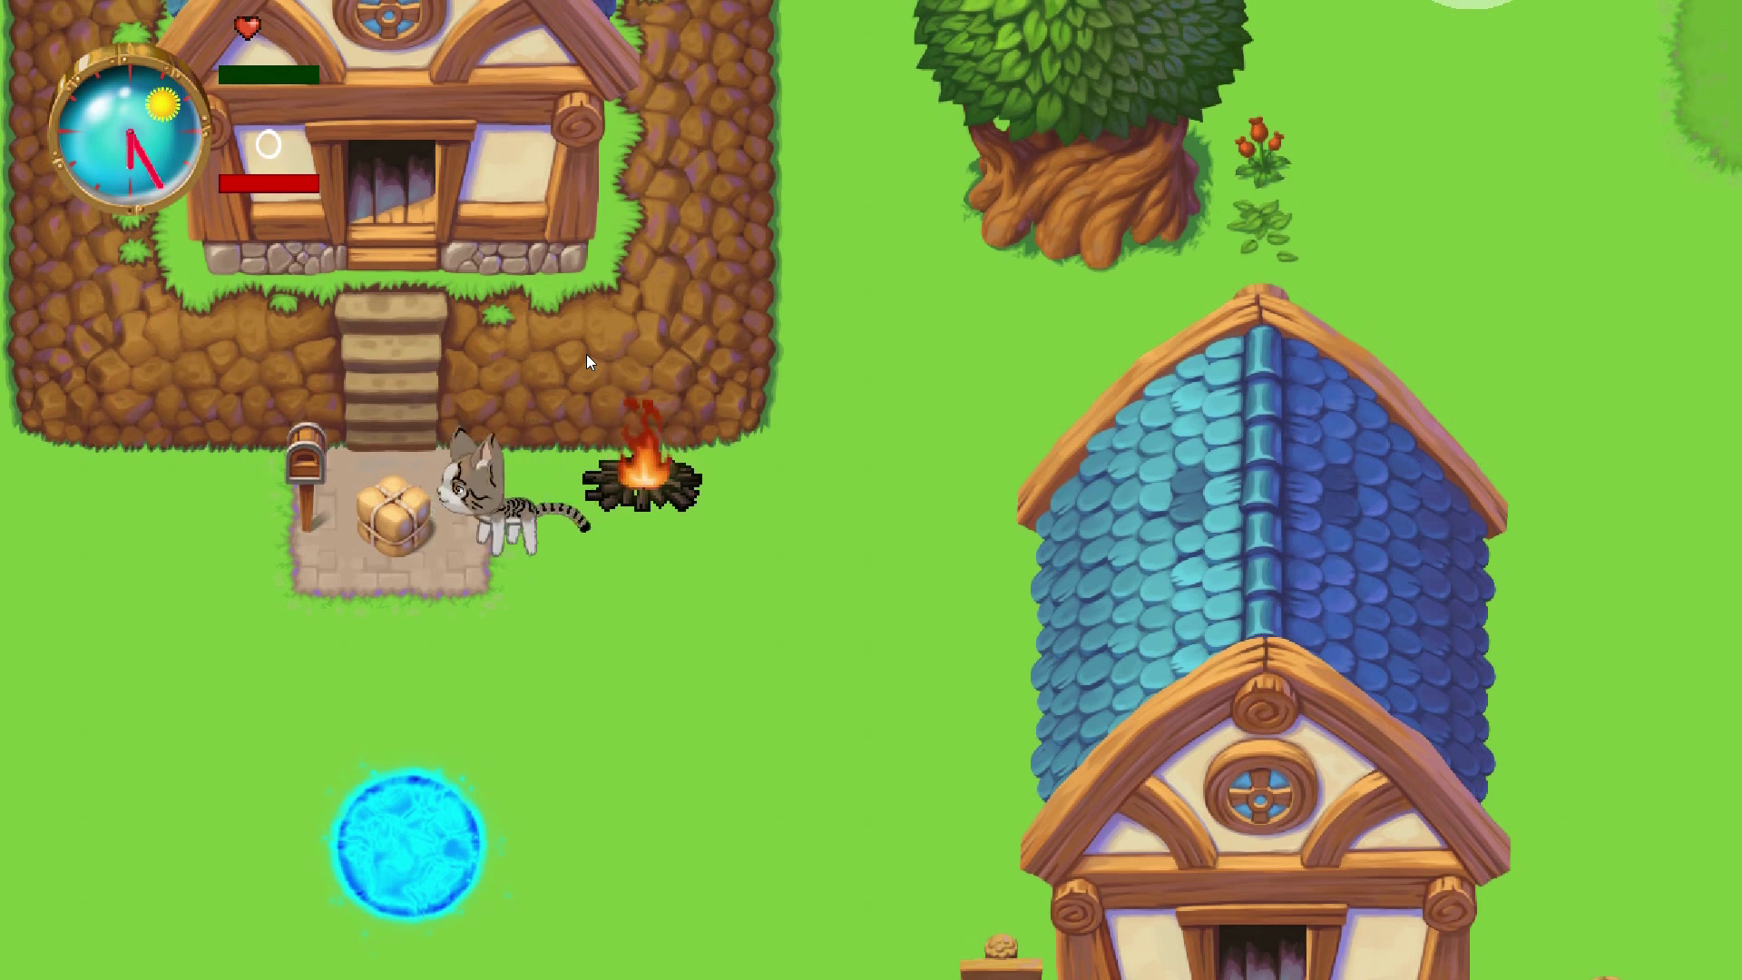
pyautogui.press('a')
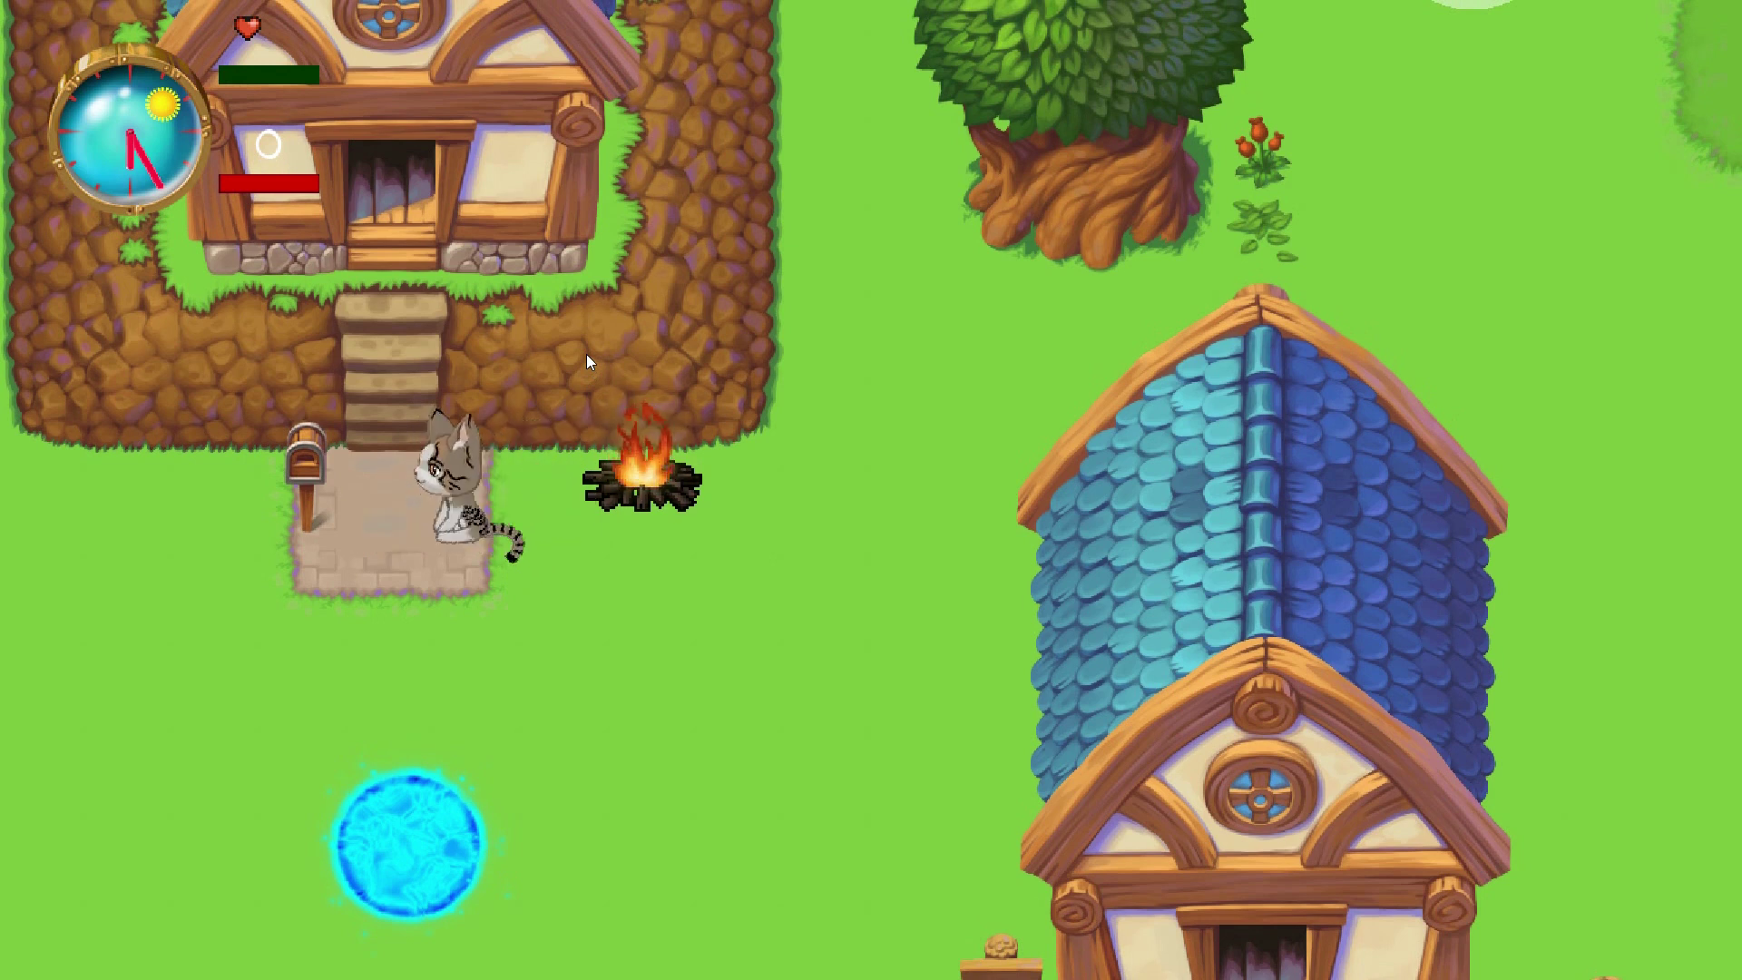
pyautogui.press('s')
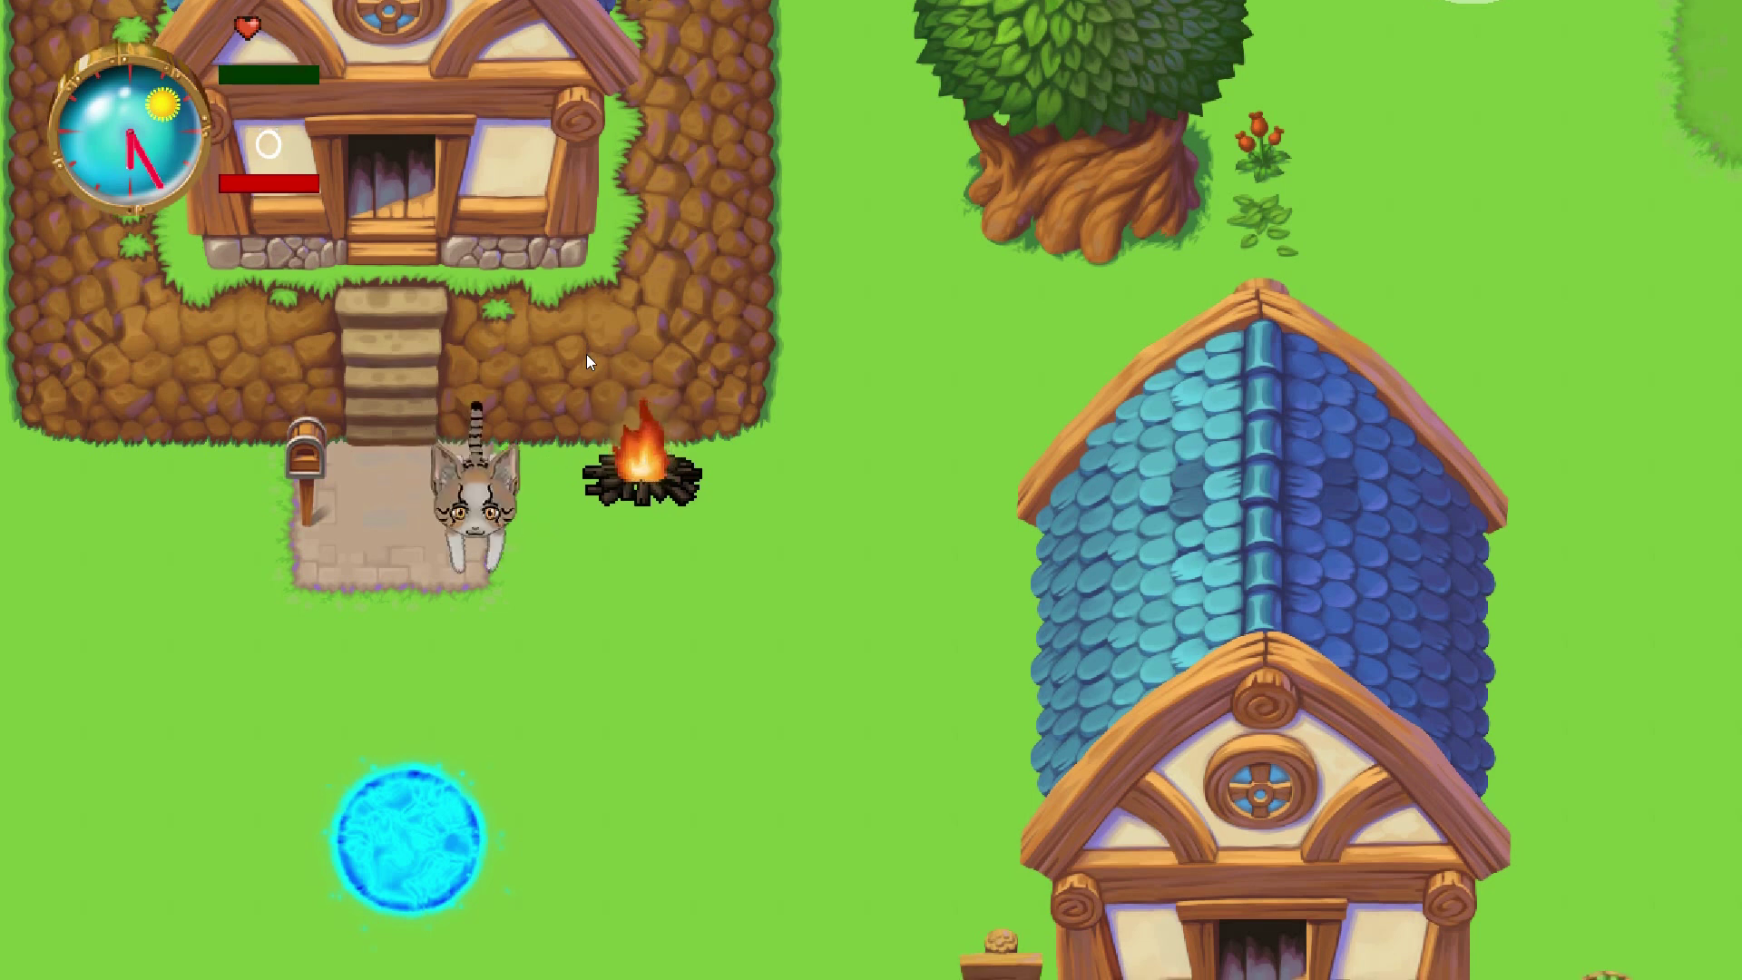
# Walk the cat to the mailbox, check it for mail and dismiss its message.
pyautogui.press('a')
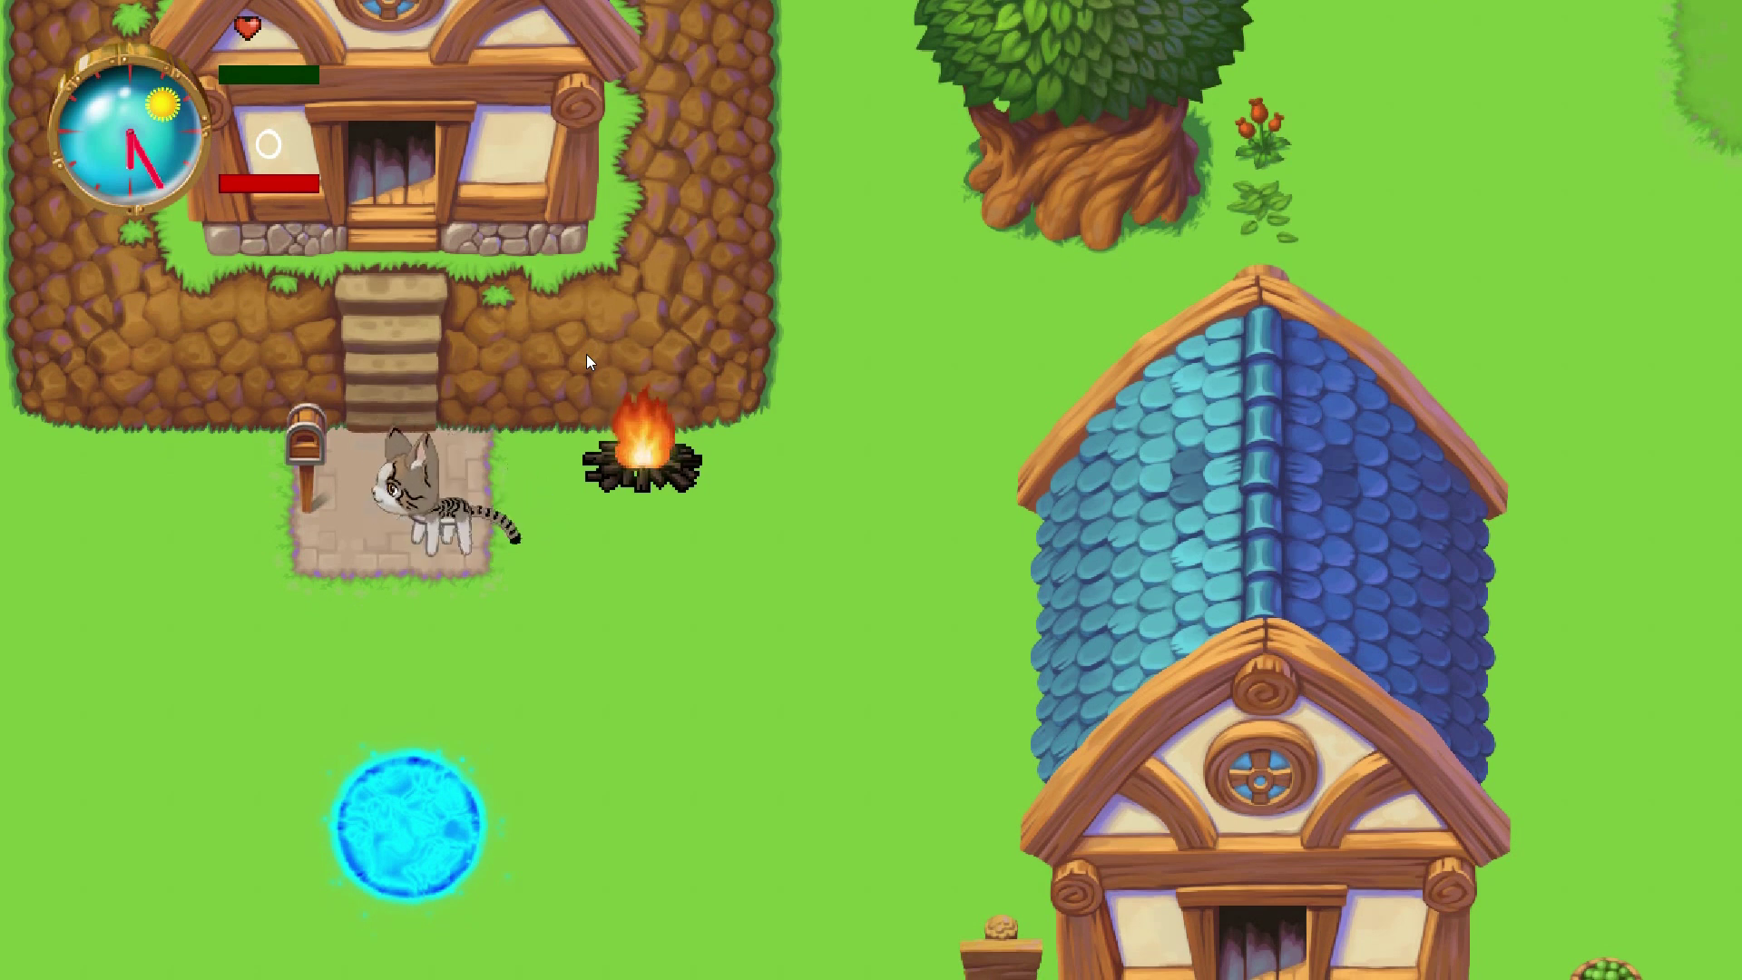
pyautogui.press('Up')
pyautogui.press('Left')
pyautogui.press('Return')
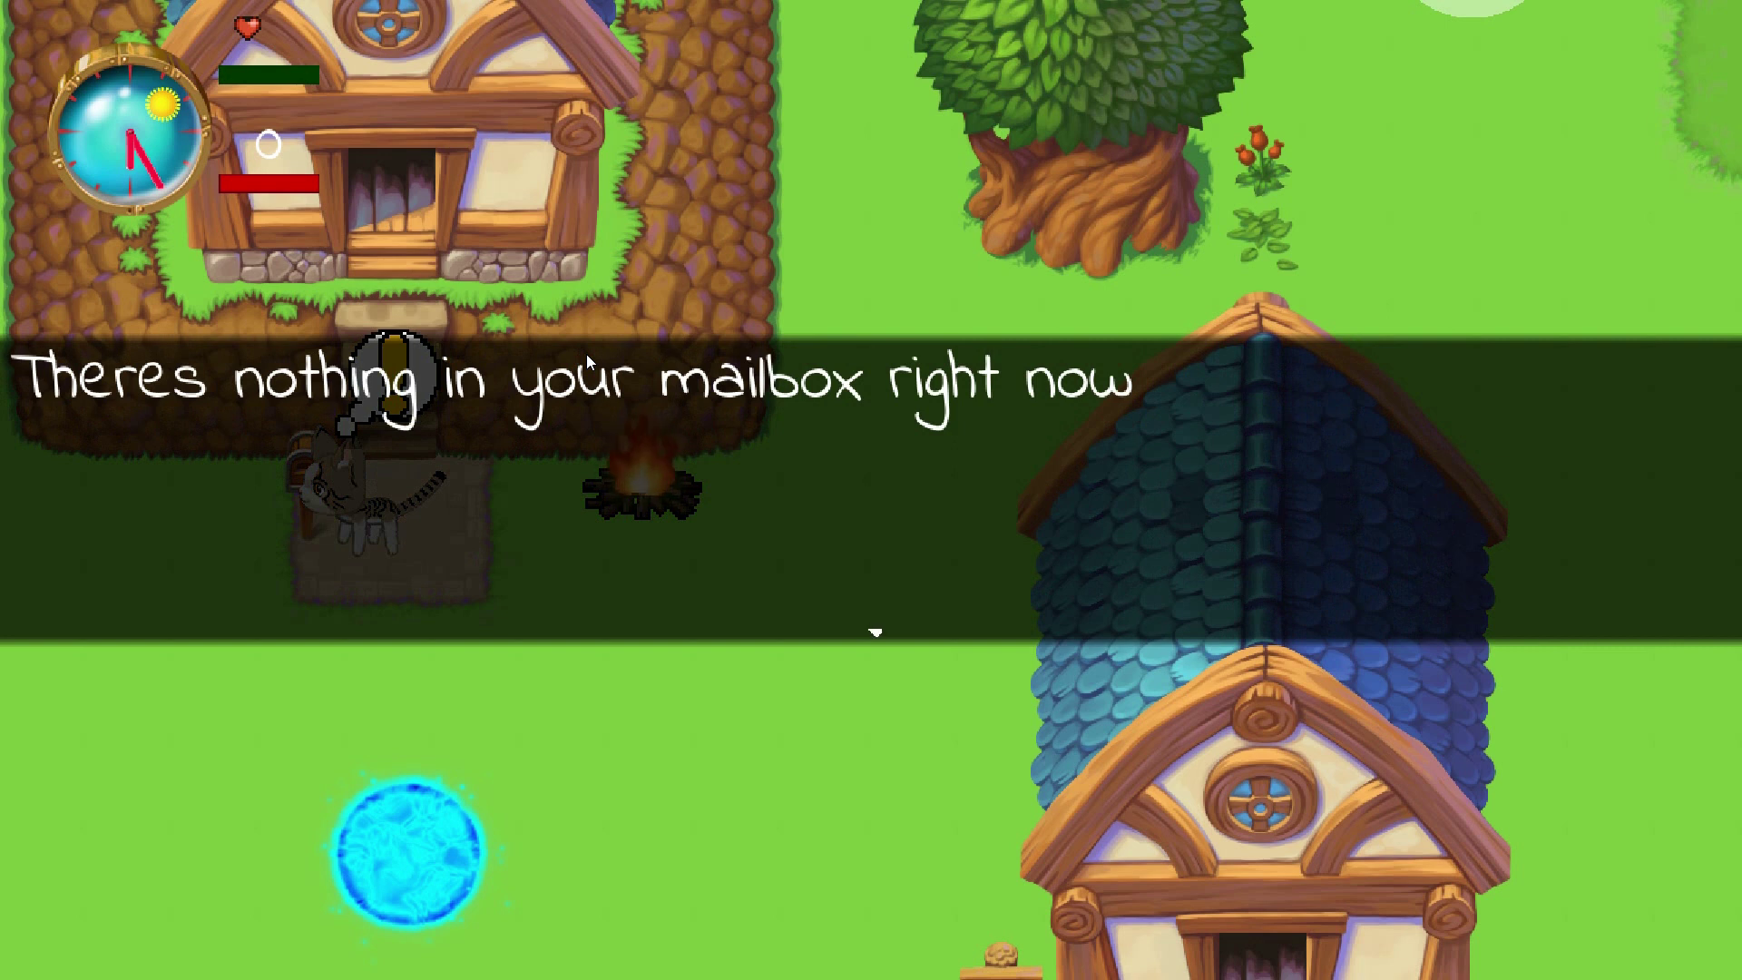
pyautogui.press('e')
pyautogui.press('d')
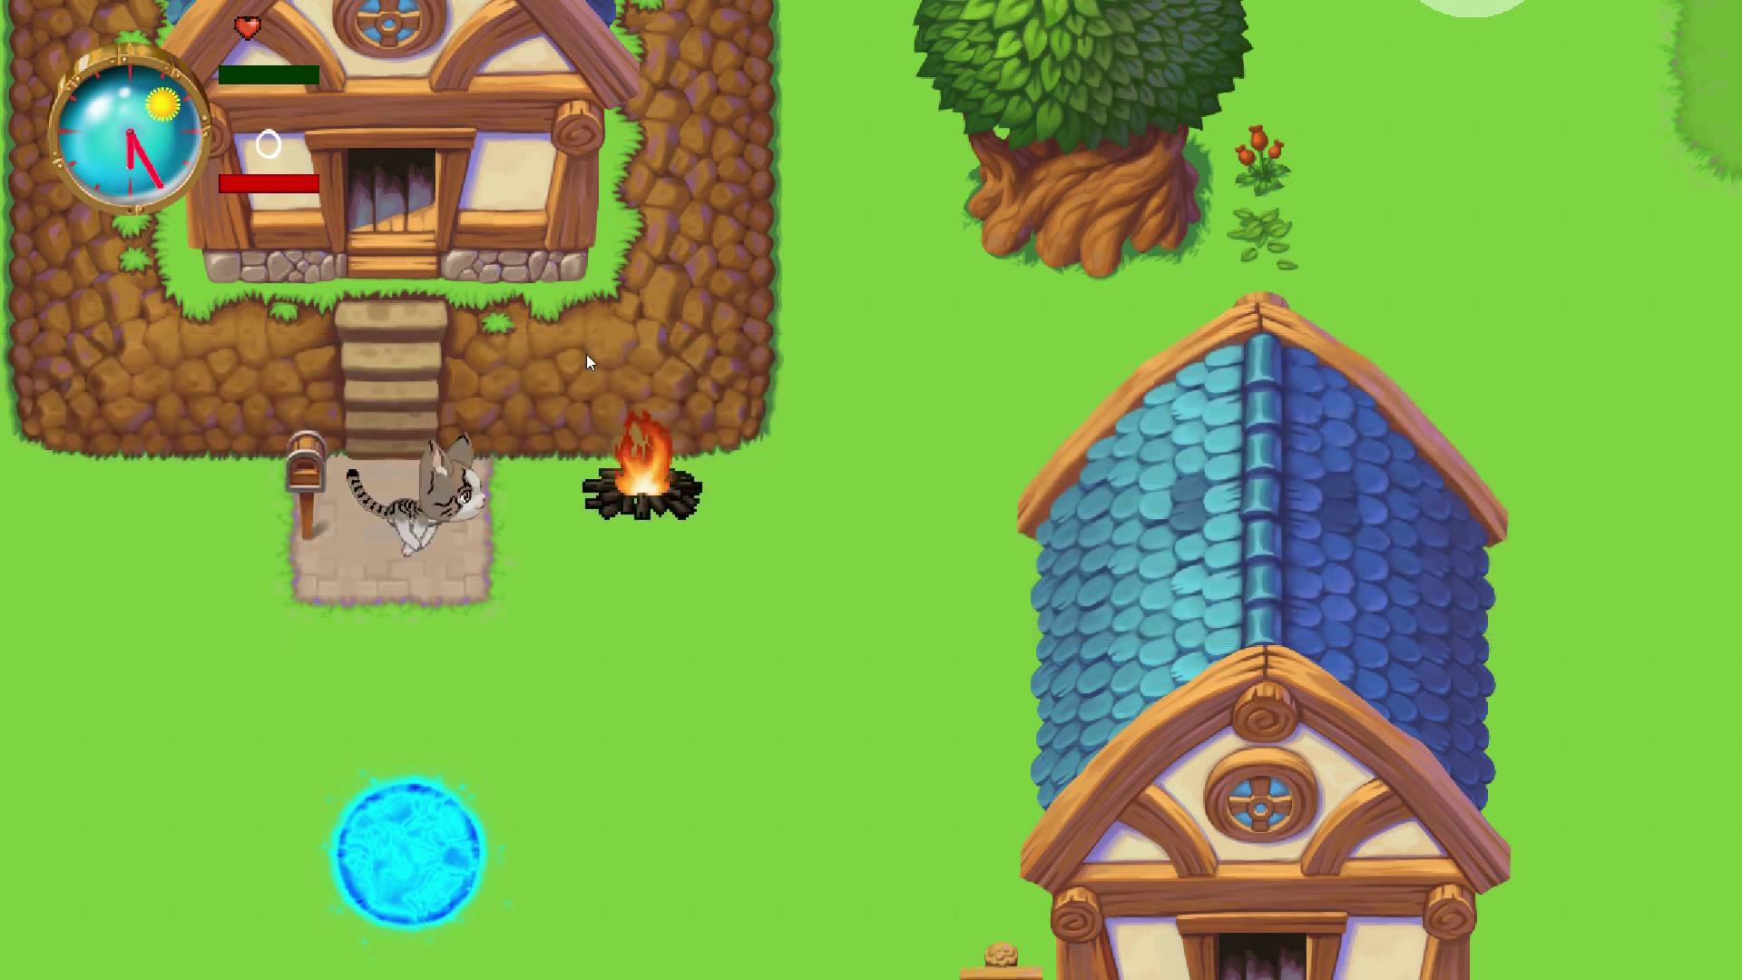
# Interact with the wooden desk beside the path from within its field of vision.
pyautogui.press('s')
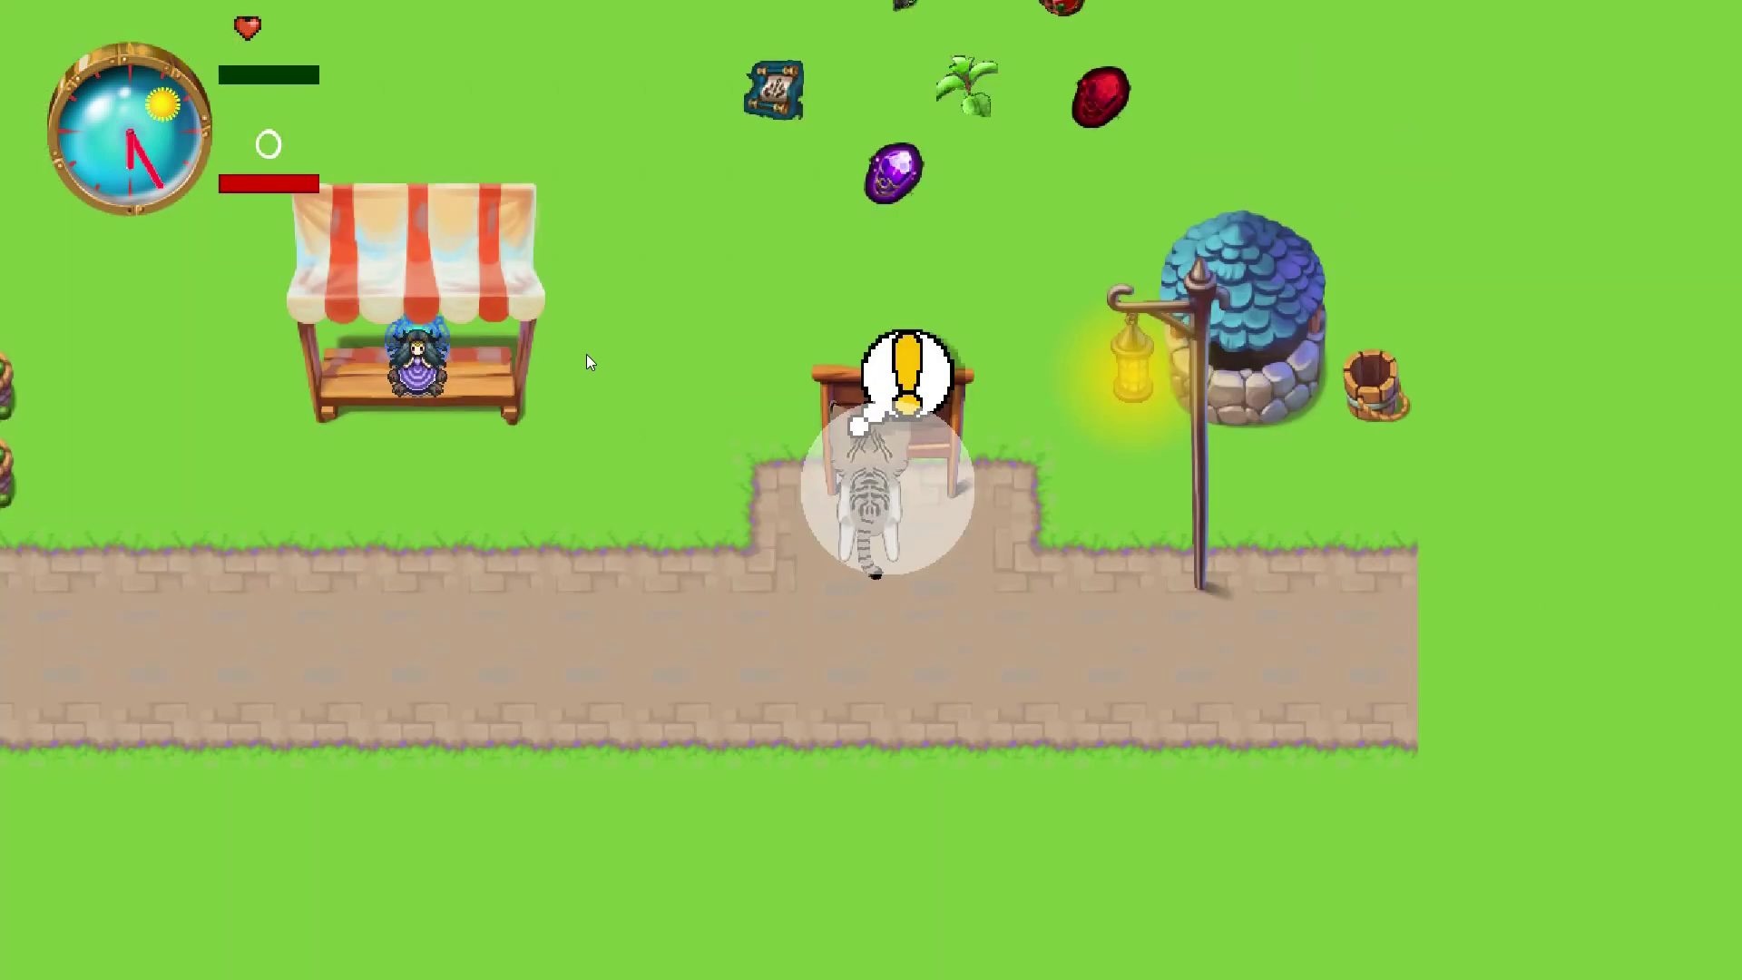
pyautogui.press('e')
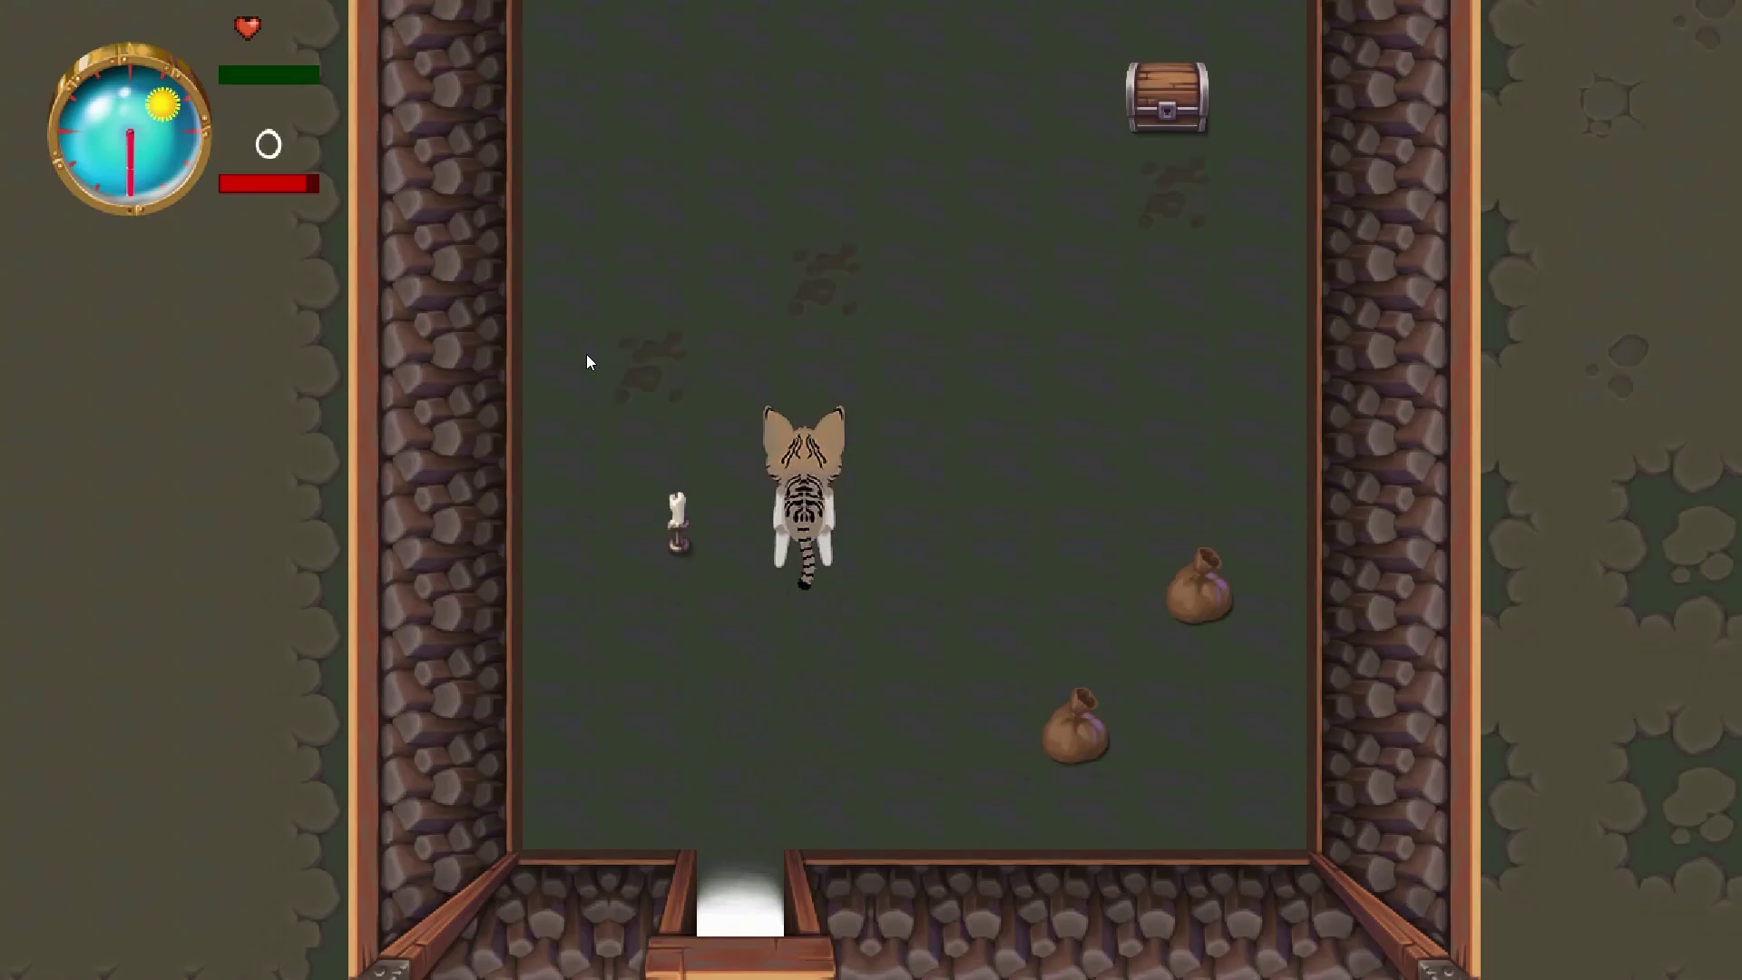
# Walk the cat up to the candle in the dungeon room, light it and move it to another spot.
pyautogui.press('a')
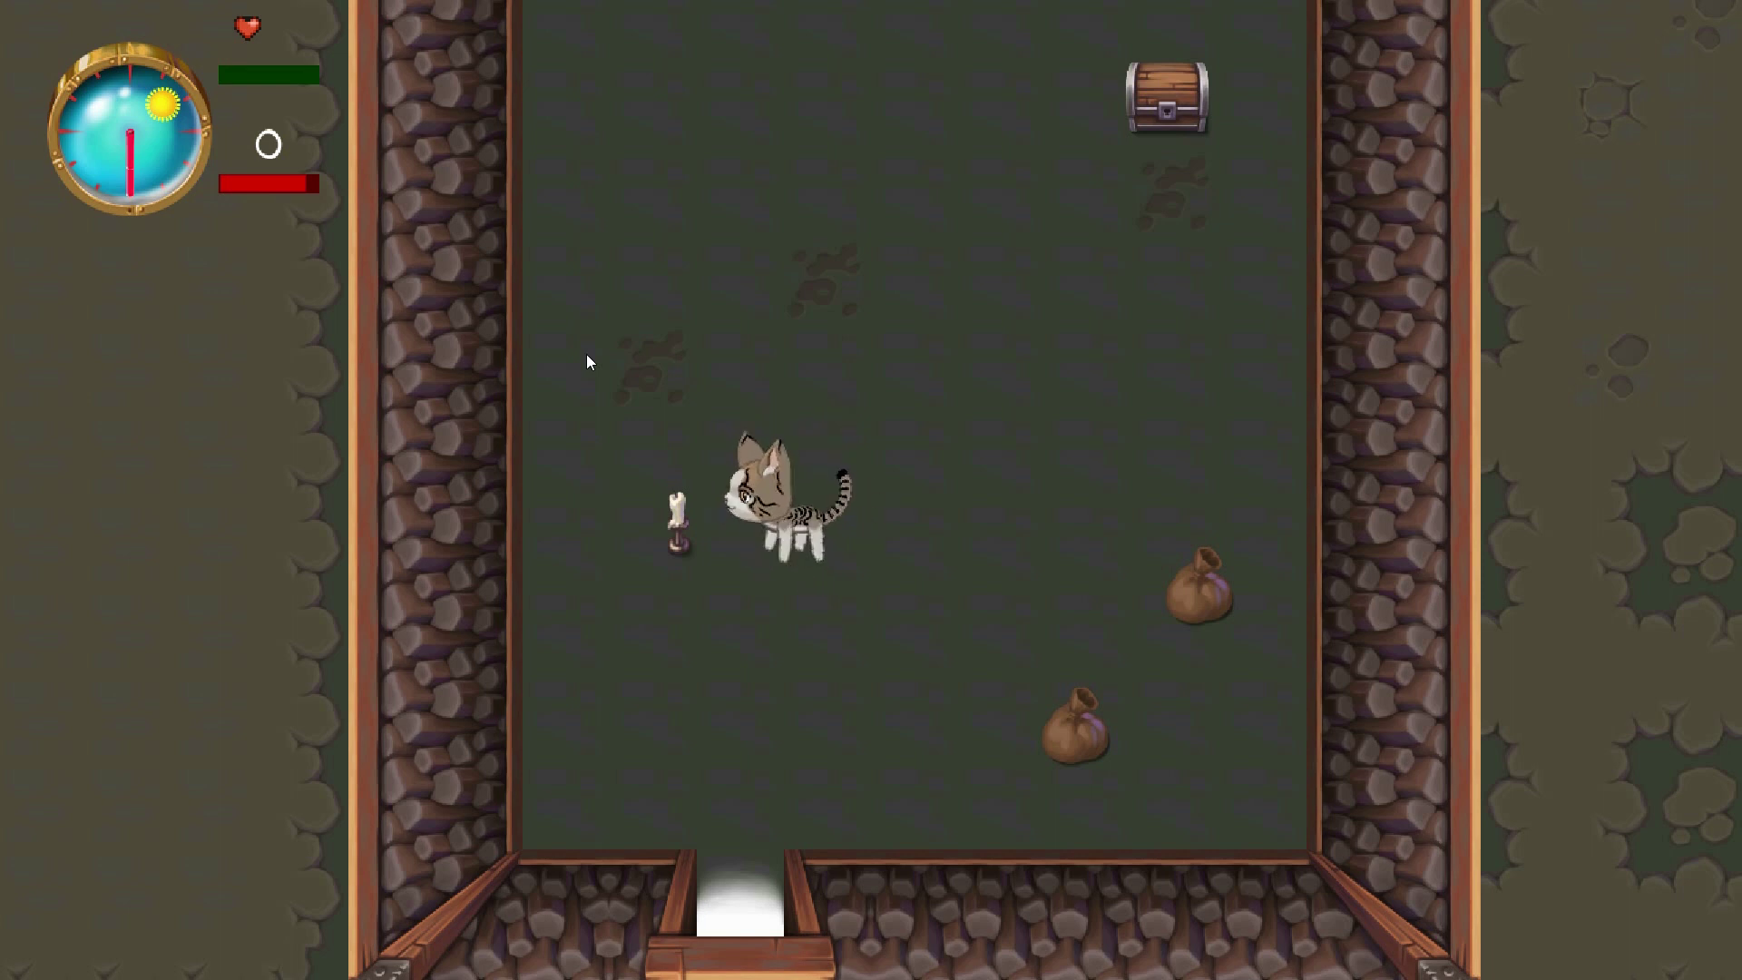
pyautogui.press('e')
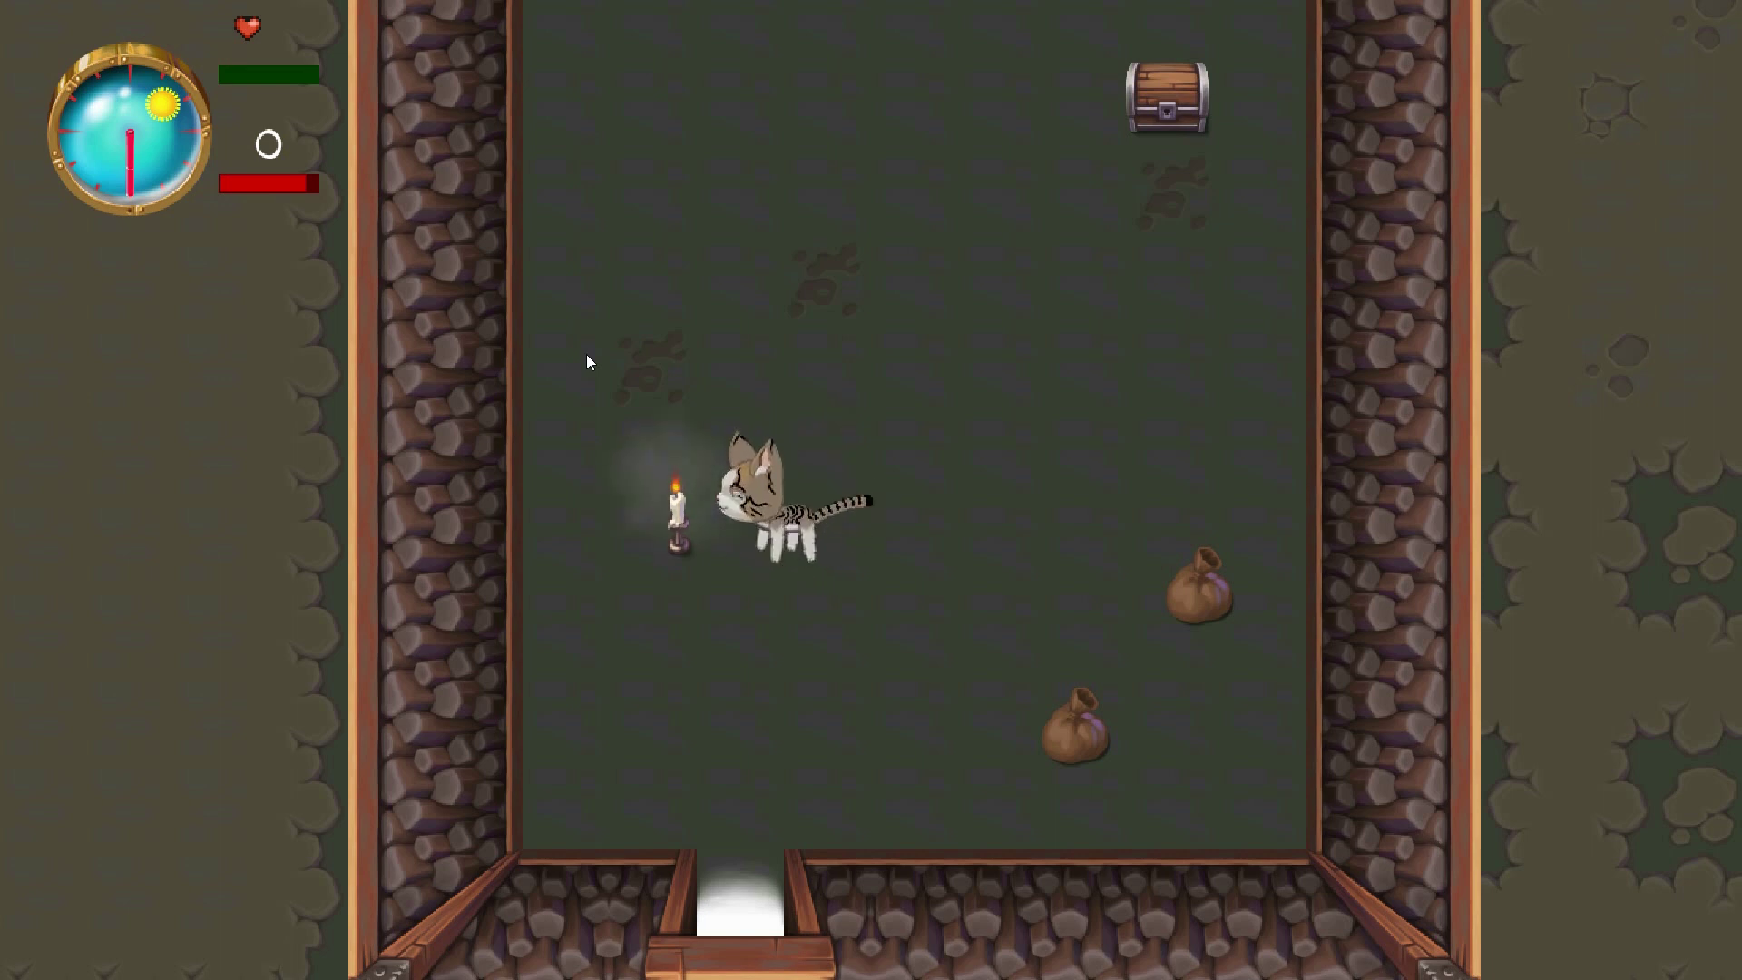
pyautogui.press('e')
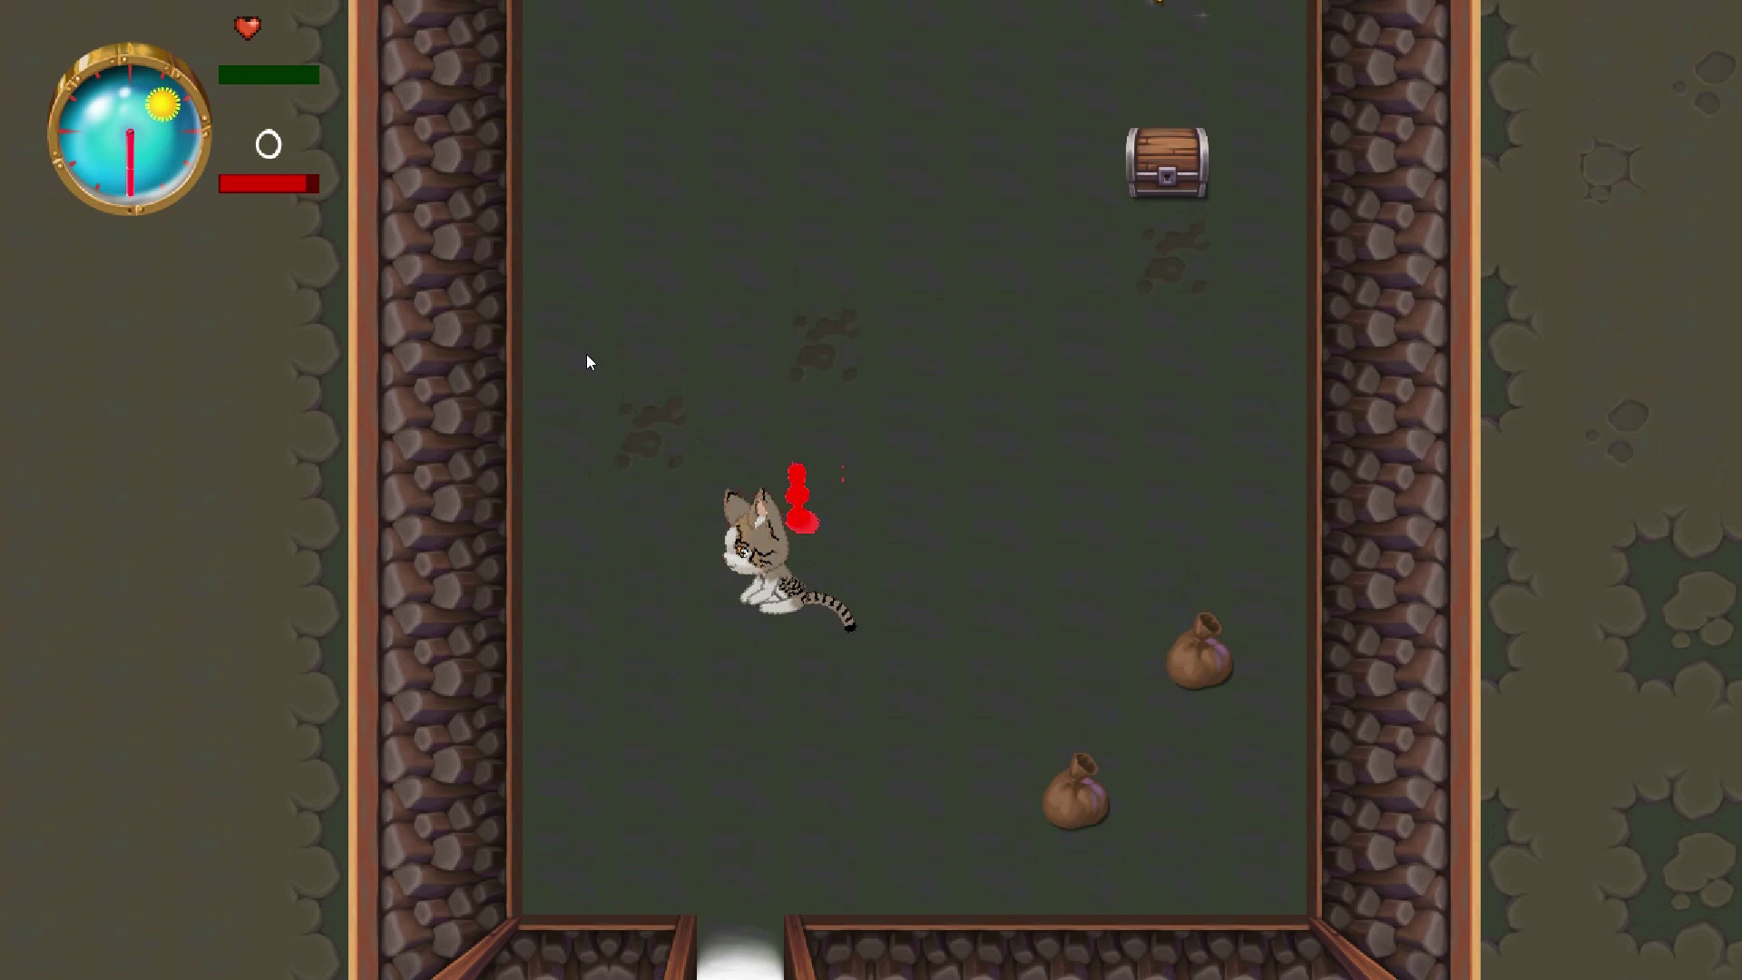
# Lead the cat out of the dungeon room through its lit doorway.
pyautogui.press('s')
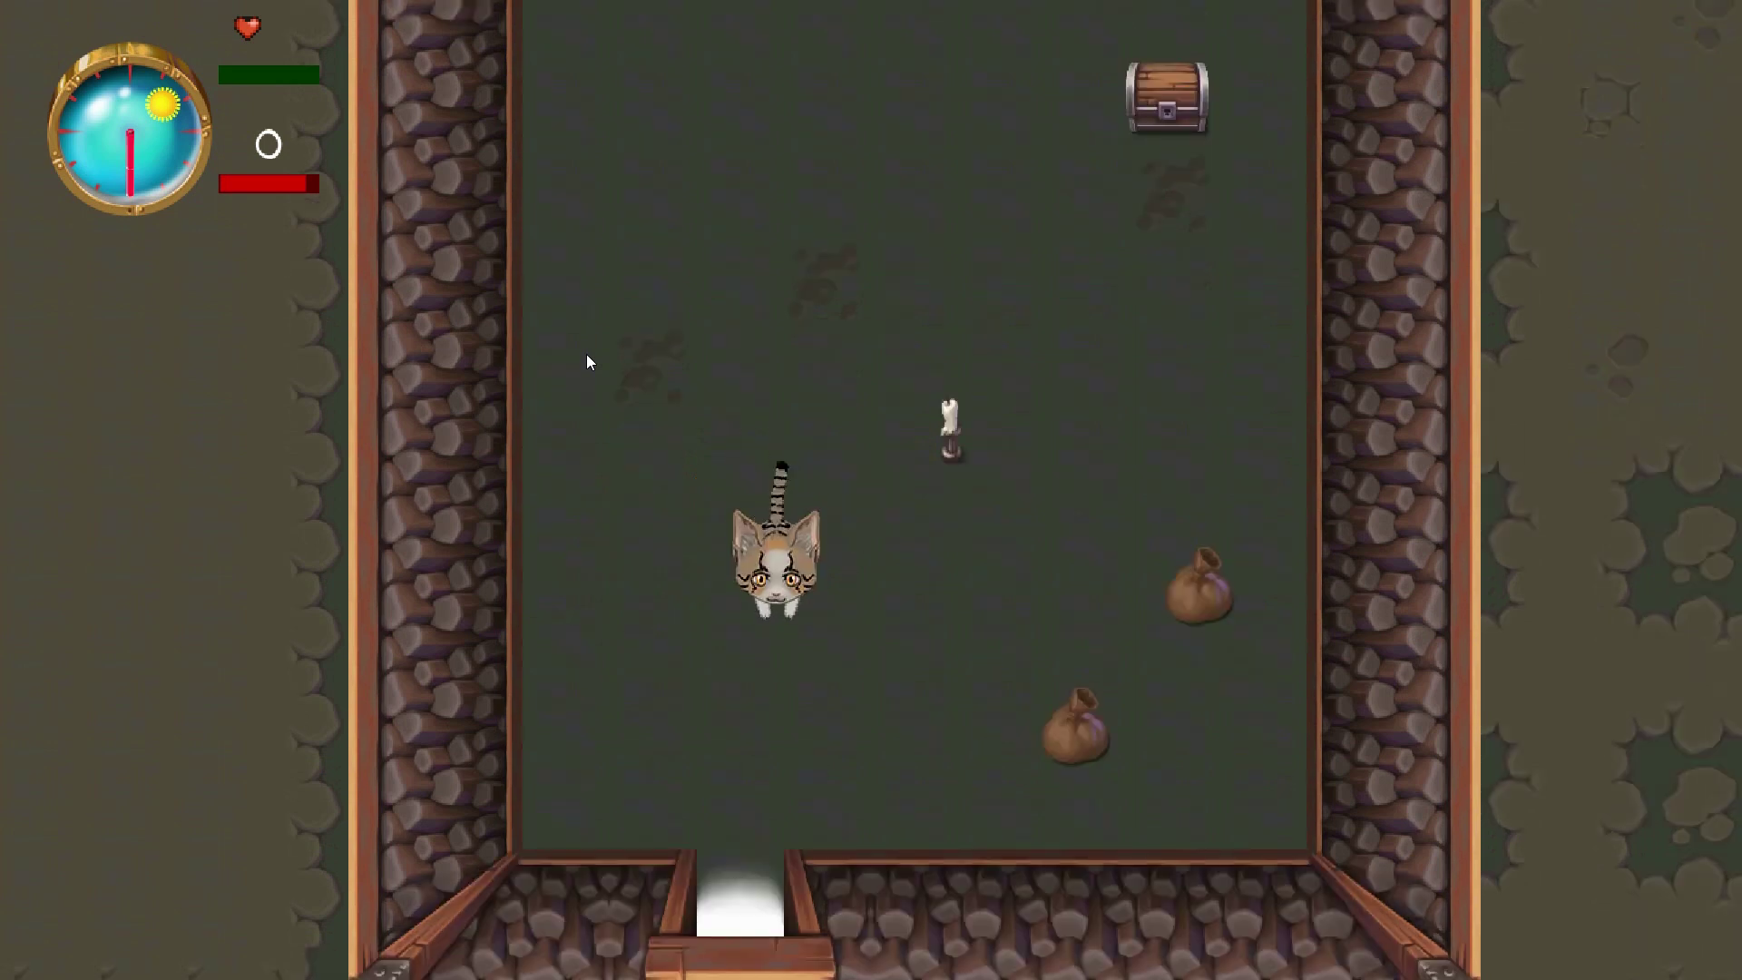
pyautogui.press('s')
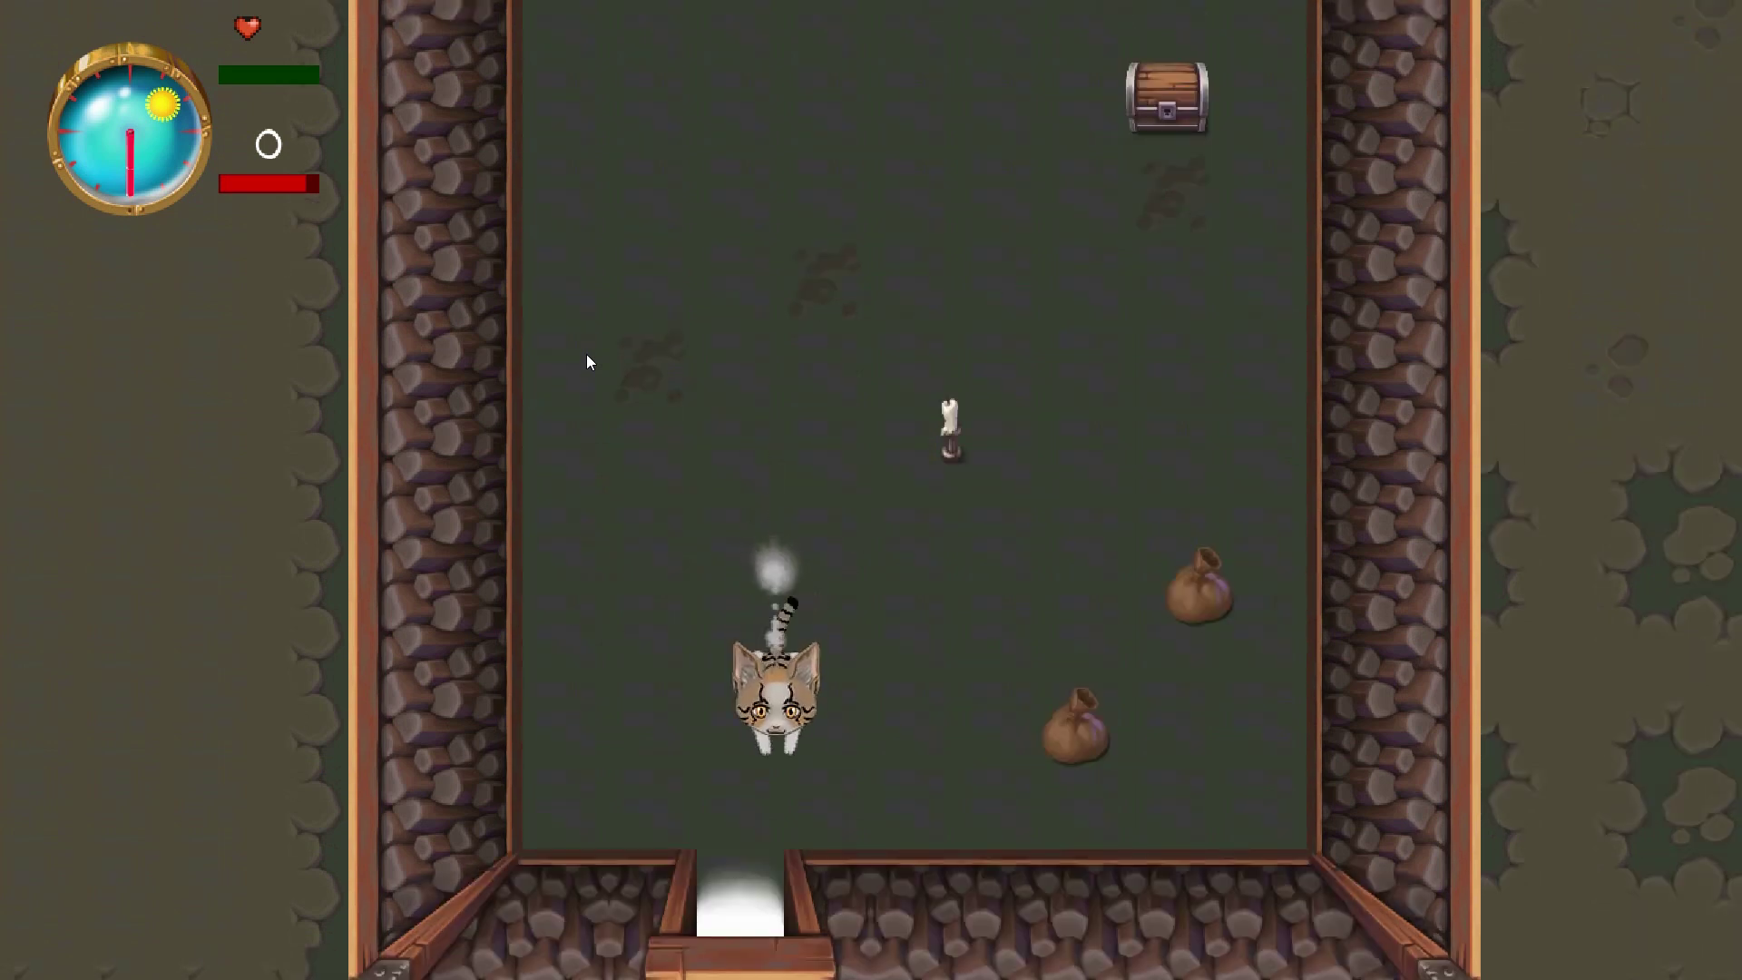
pyautogui.press('s')
pyautogui.press('a')
pyautogui.press('s')
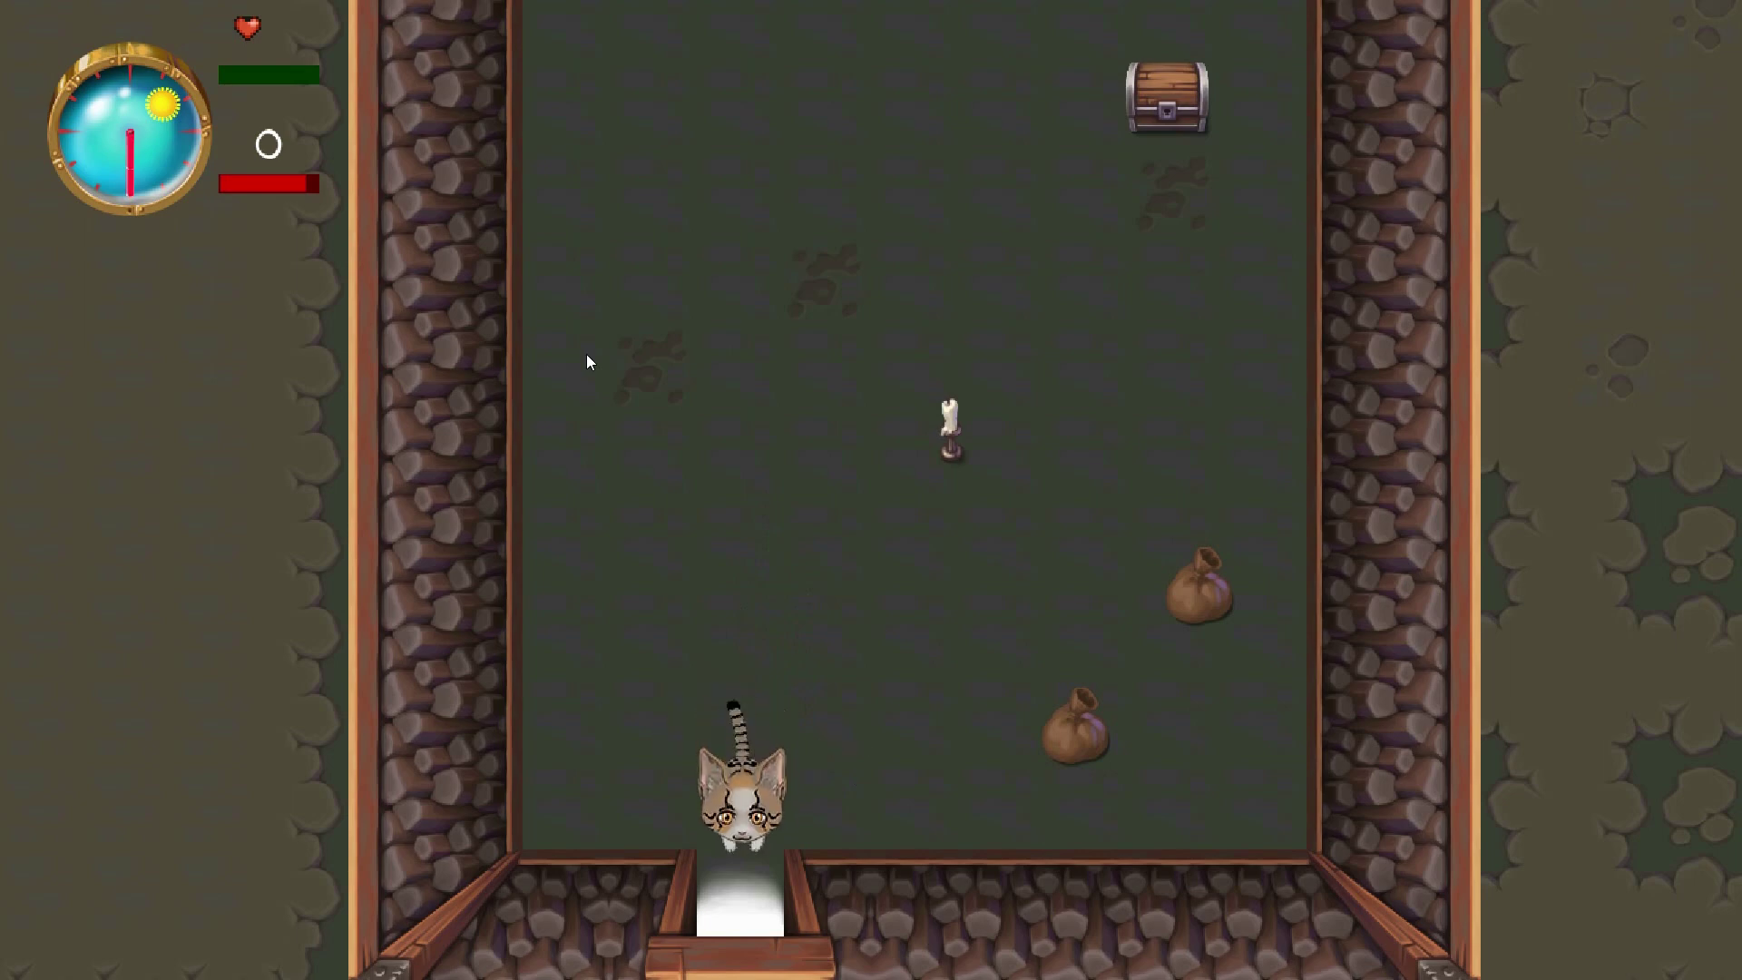
pyautogui.press('s')
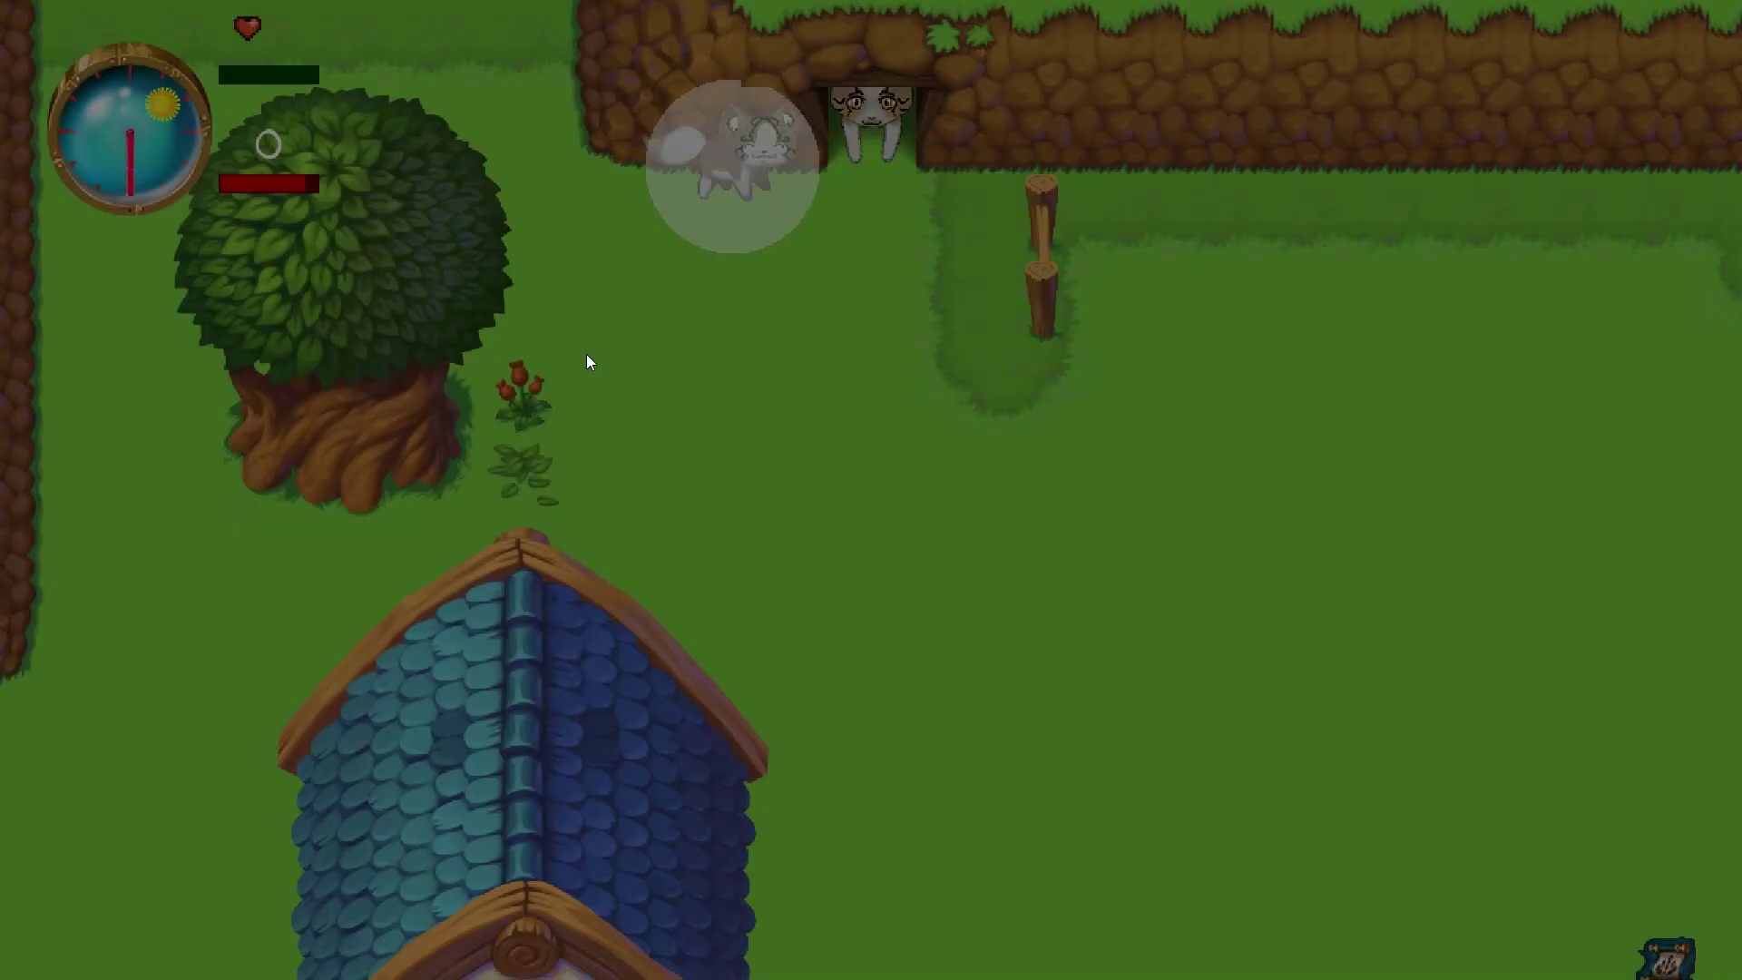
# Walk the cat into Cool Cat's field of vision beside the mine entrance, read the dialogue, close it and walk away.
pyautogui.press('s')
pyautogui.press('a')
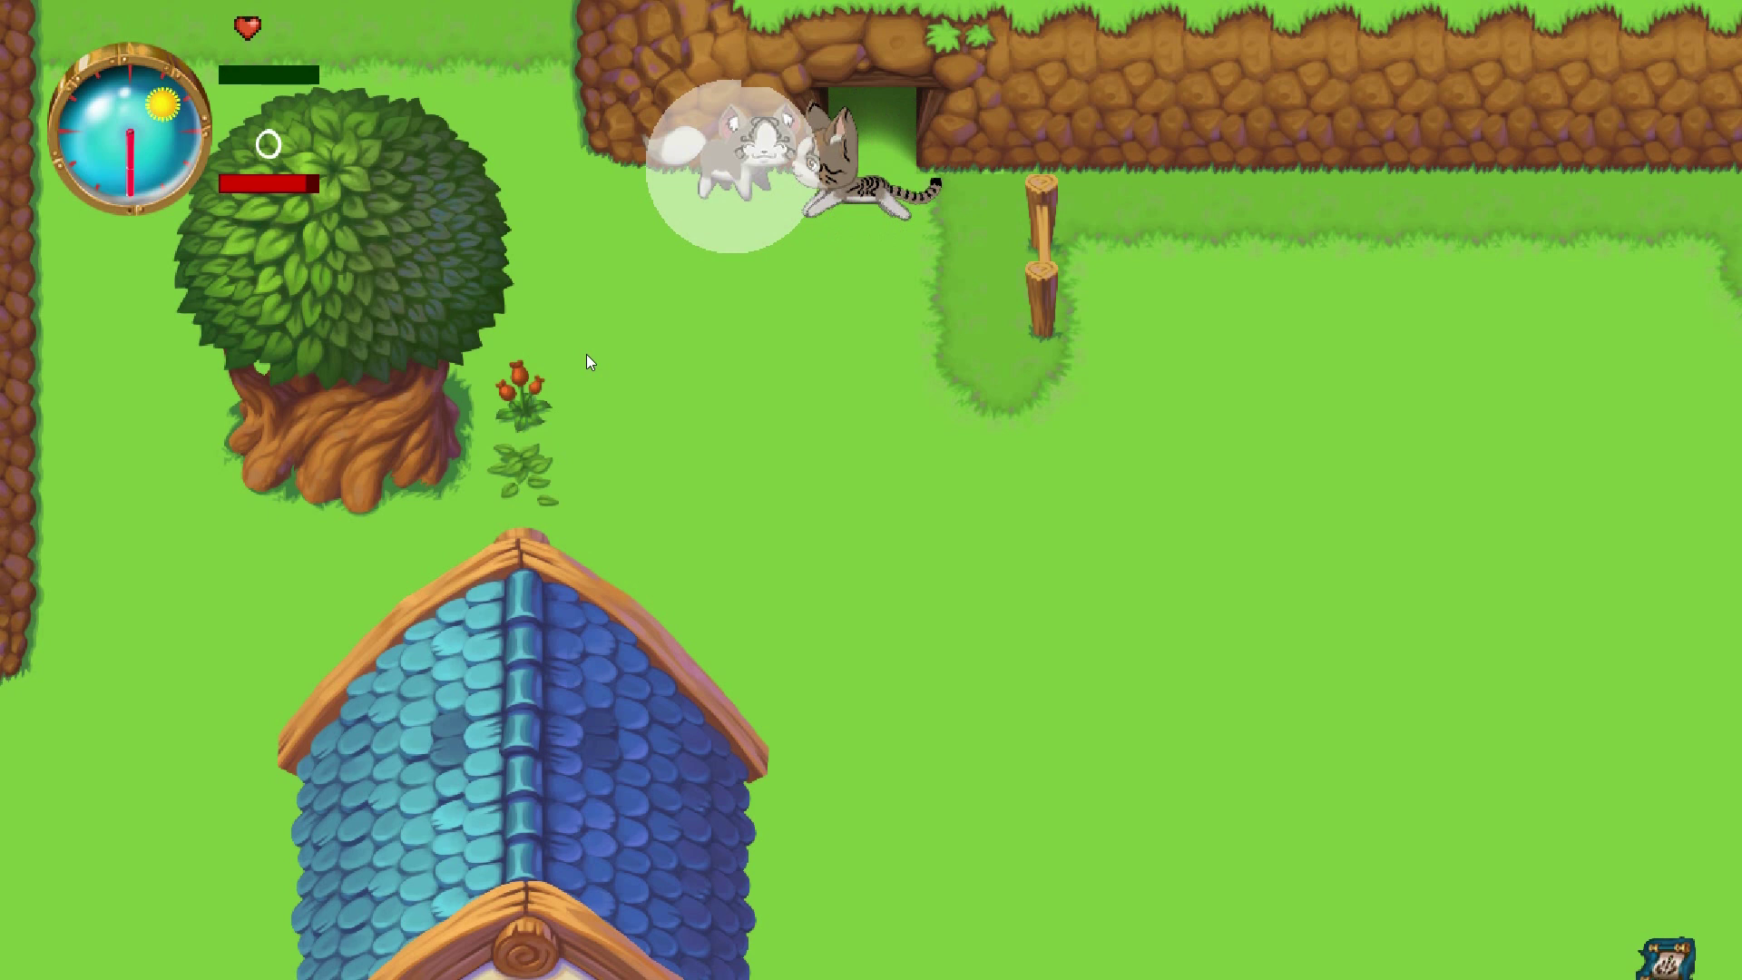
pyautogui.press('s')
pyautogui.press('a')
pyautogui.press('s')
pyautogui.press('a')
pyautogui.press('e')
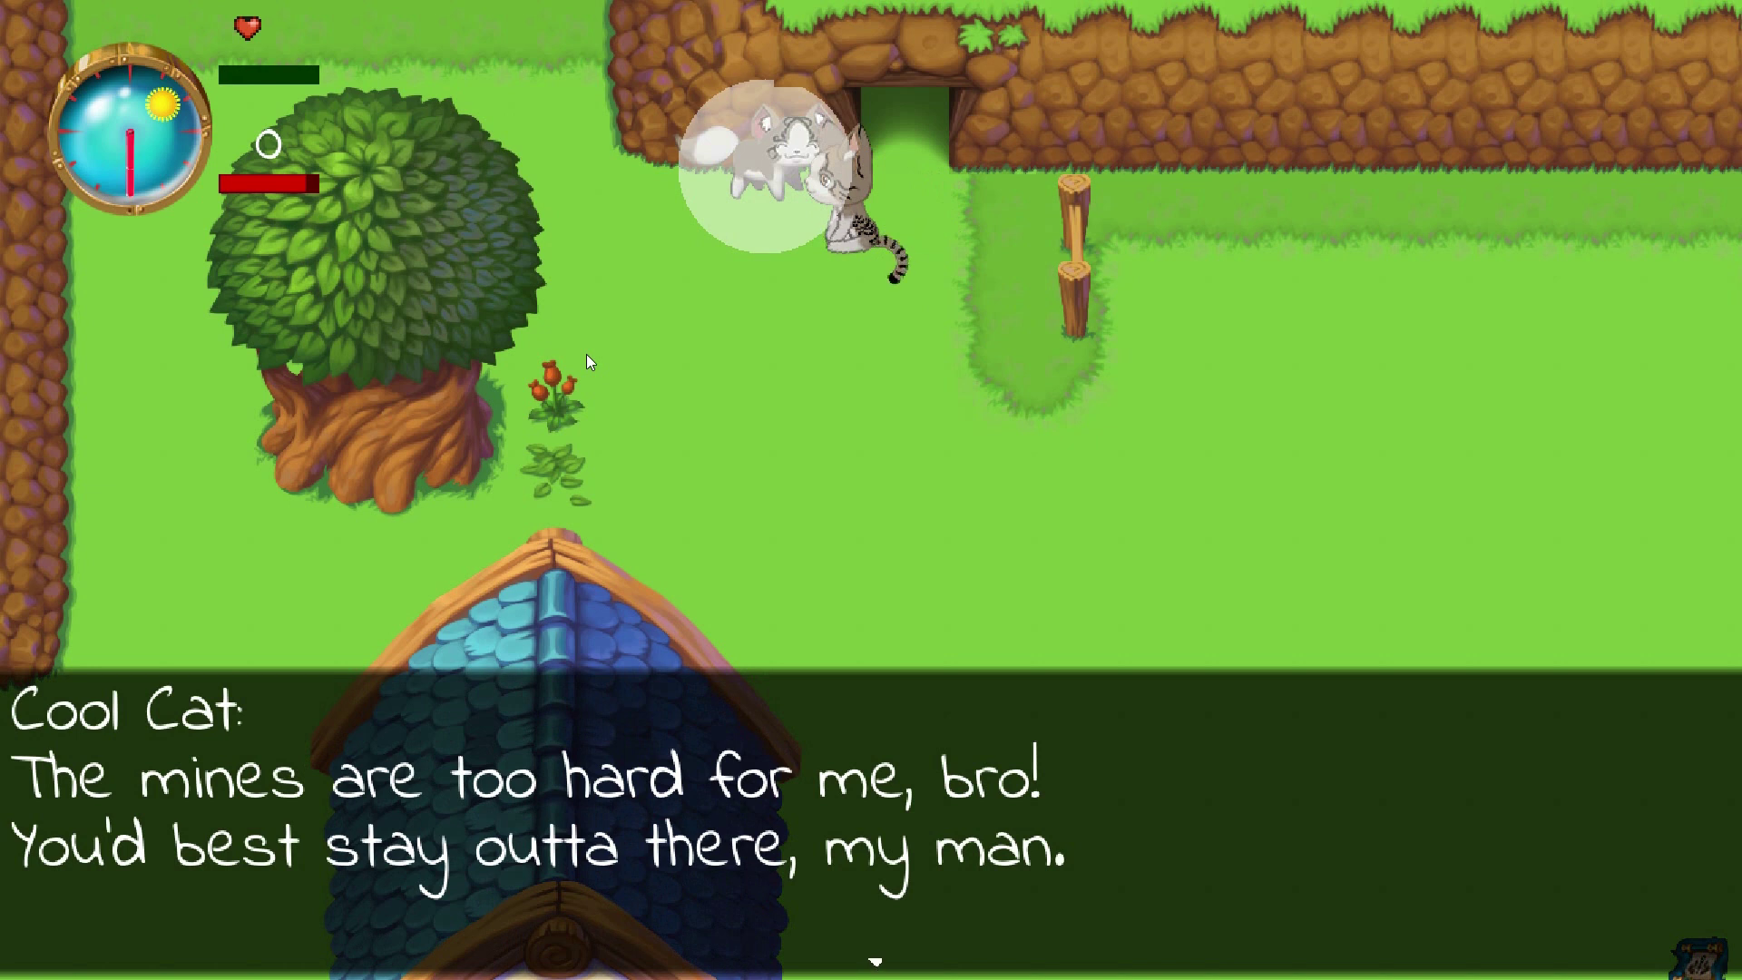
pyautogui.press('e')
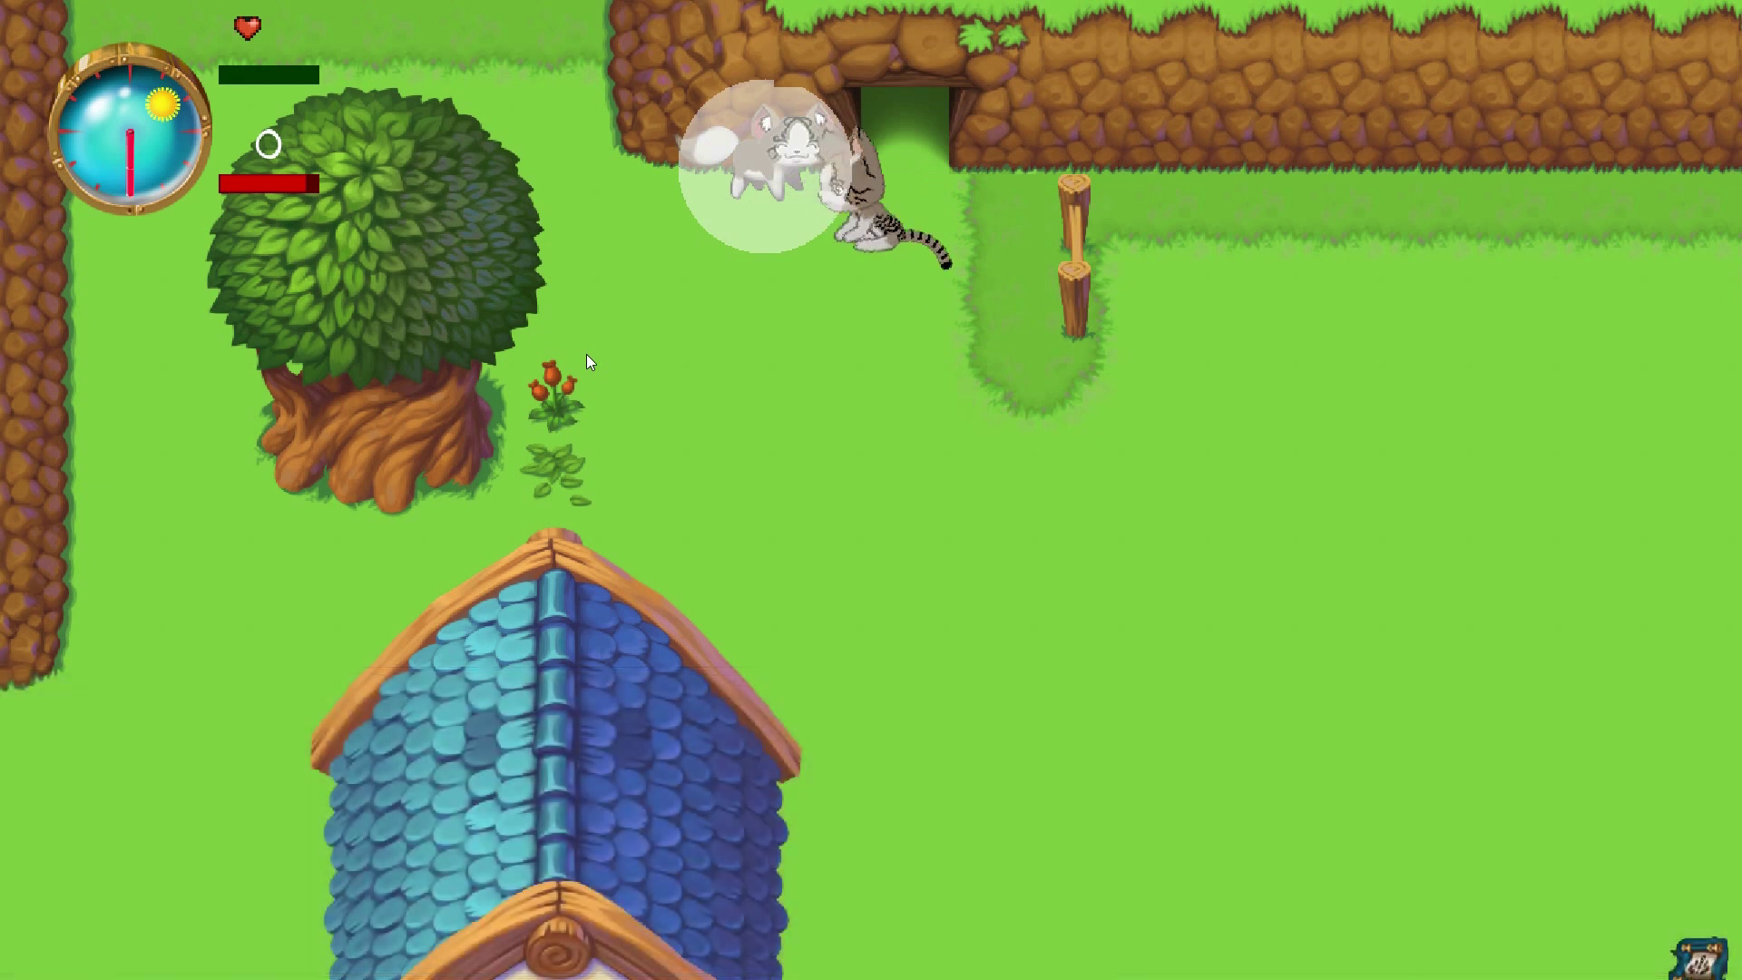
pyautogui.press('d')
pyautogui.press('w')
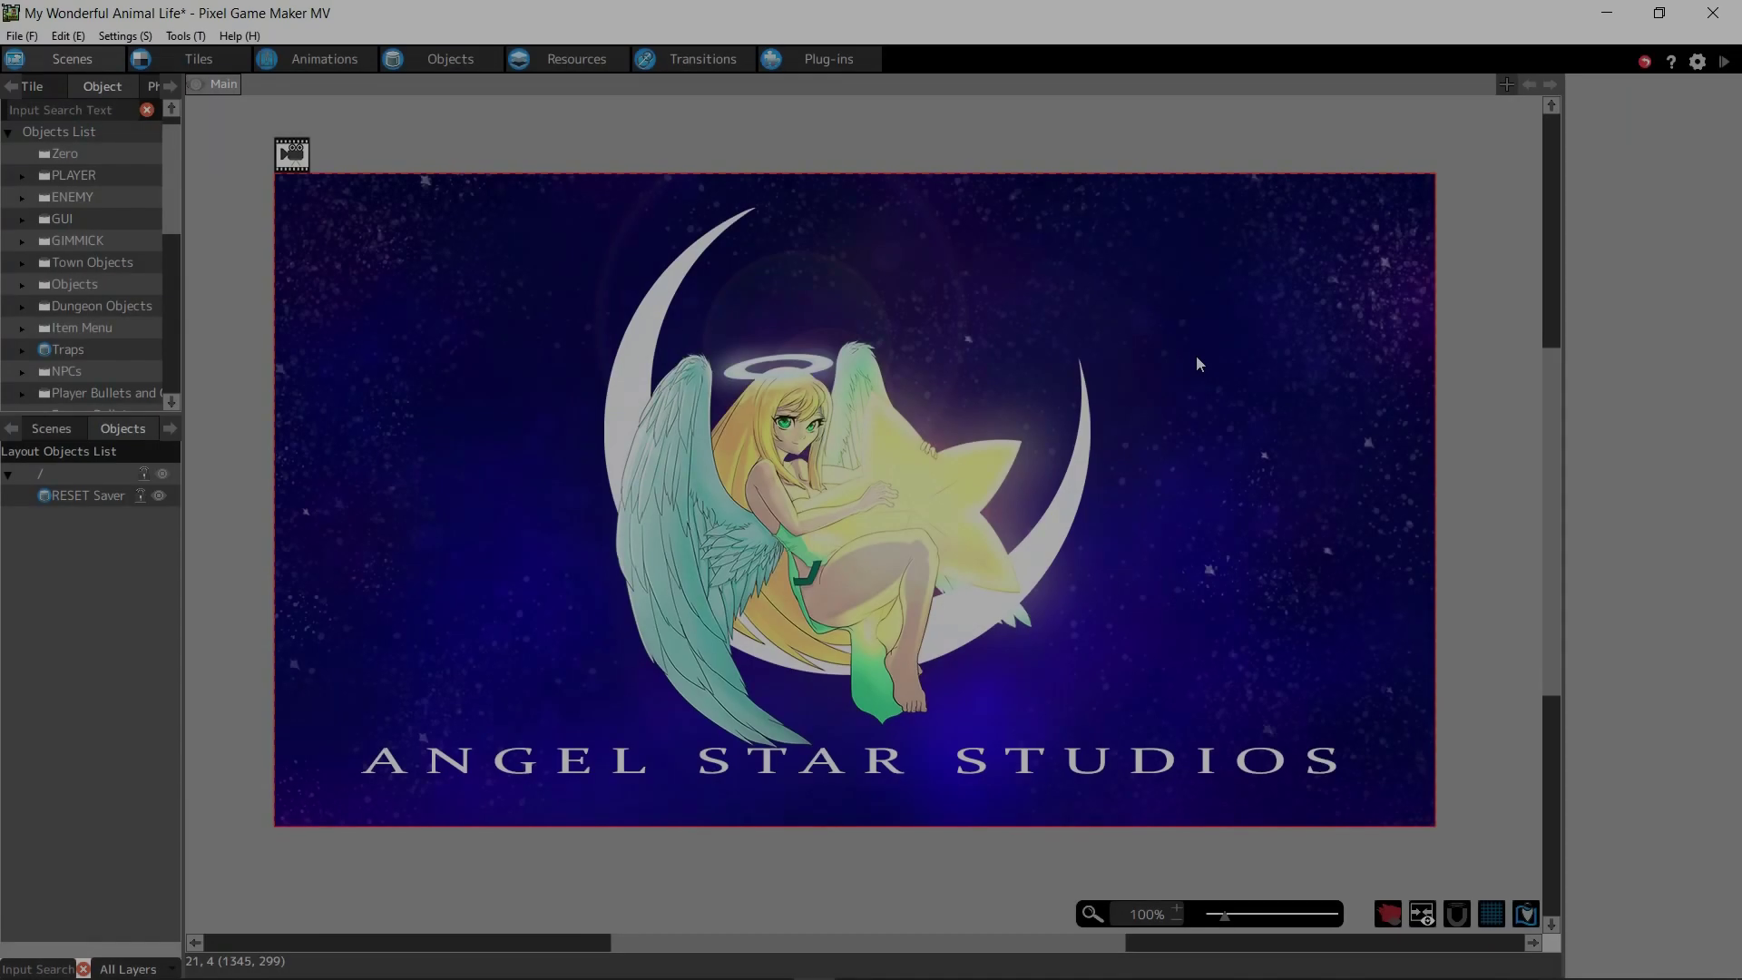